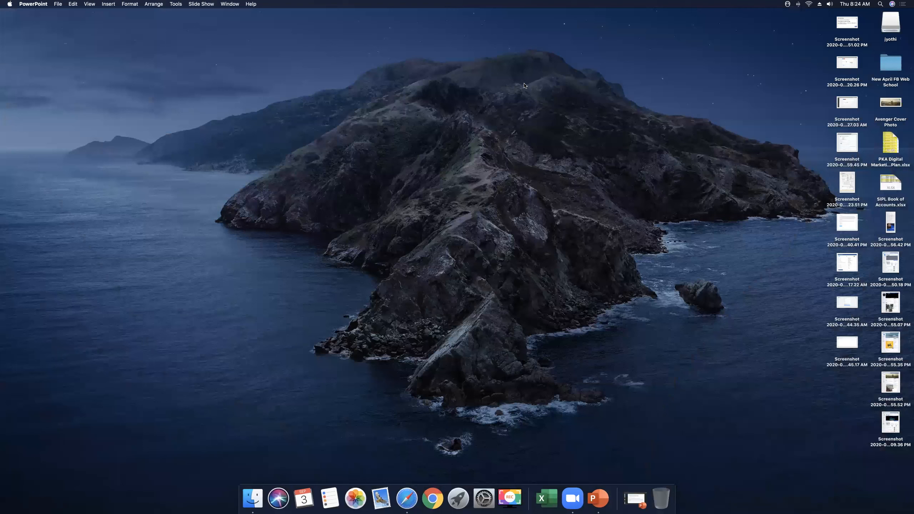
Launch Safari, maximize its window and open the Facebook News Feed from Favourites.
left_click(414, 499)
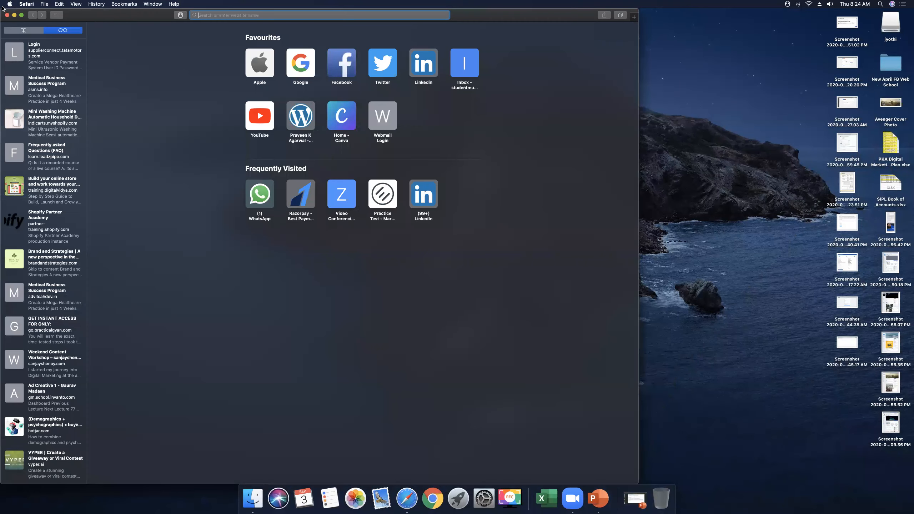
left_click(21, 17)
left_click(479, 54)
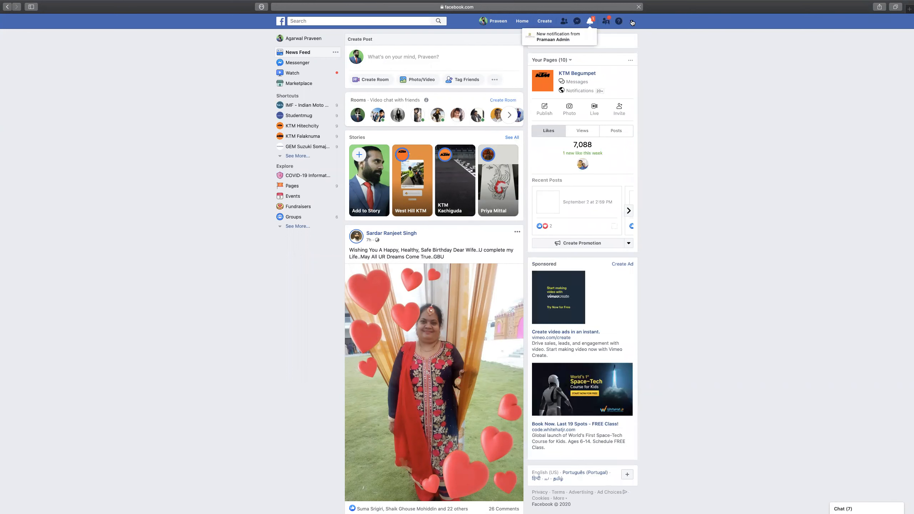
Go through Manage Ads to Ads Manager, keep the current ad account and start a new campaign.
left_click(632, 22)
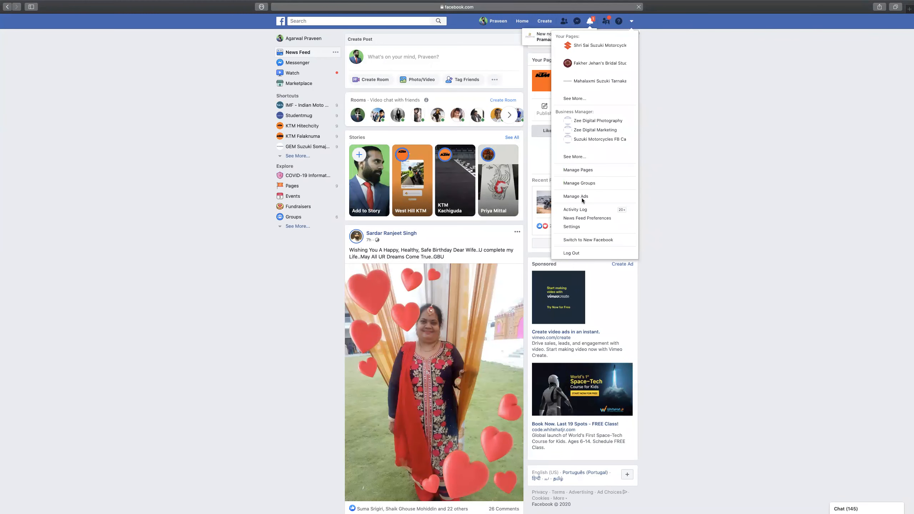
left_click(693, 201)
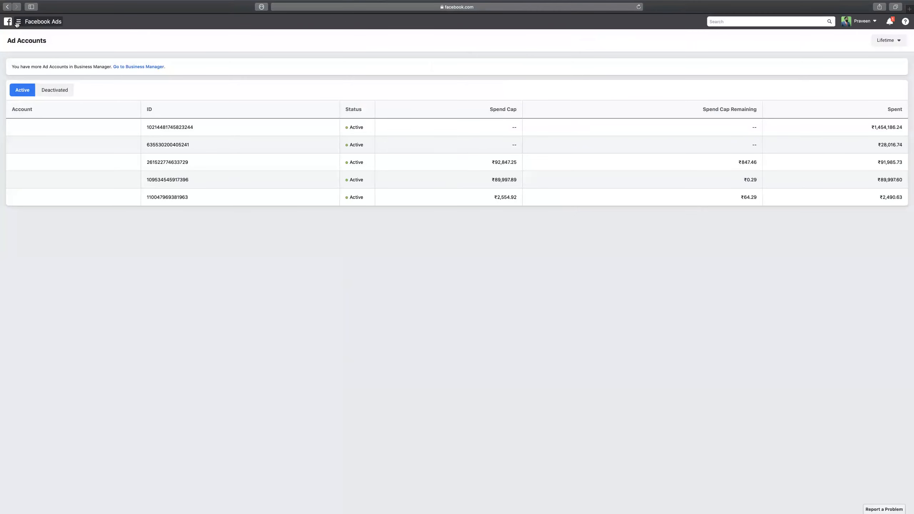
left_click(19, 21)
left_click(44, 61)
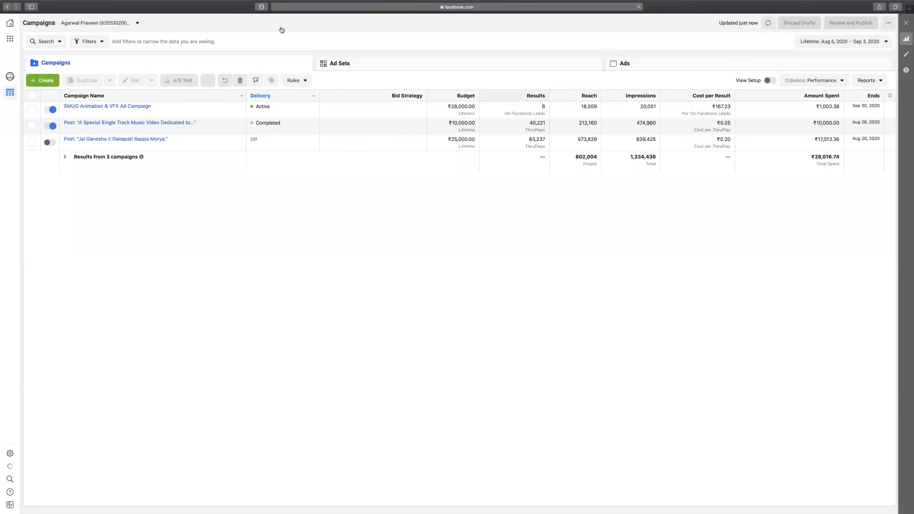
left_click(138, 23)
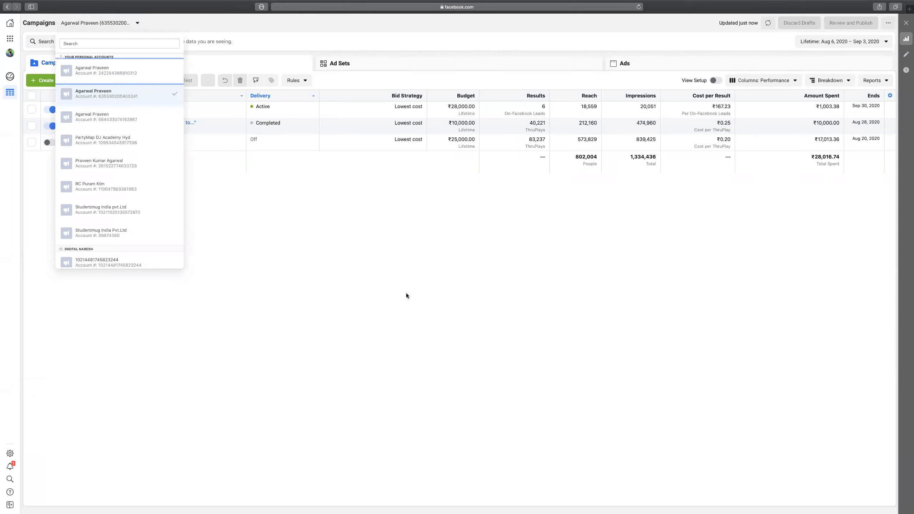
left_click(384, 276)
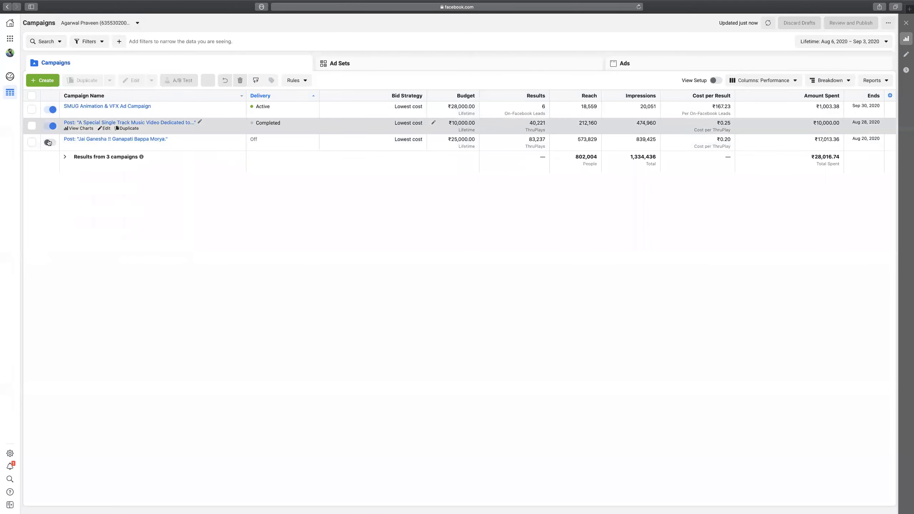
left_click(48, 81)
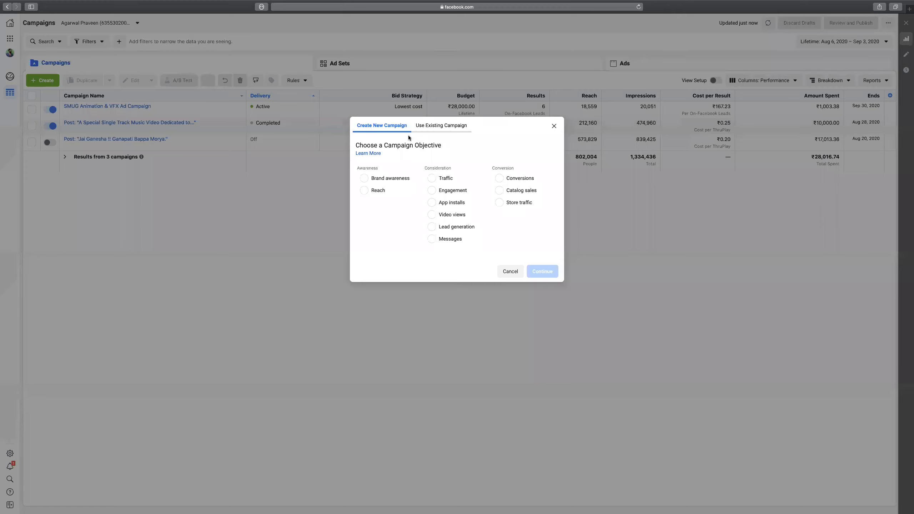
Choose the Lead generation objective and name the campaign 'Studentmug 3D VFX LG Ad Campaign'.
left_click(432, 228)
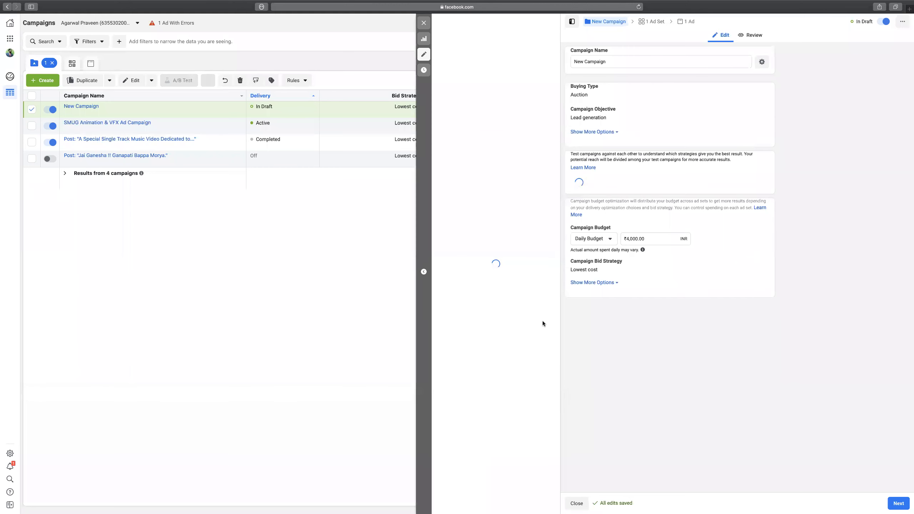
triple_click(640, 61)
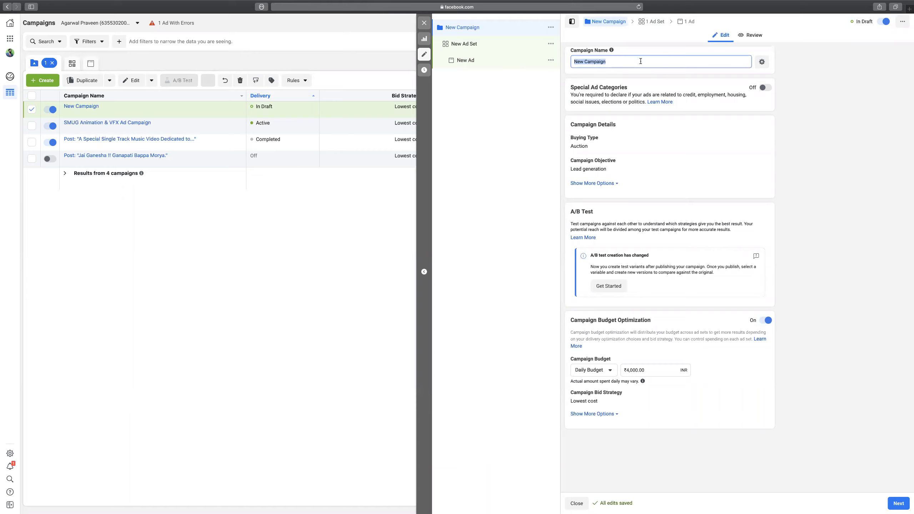
type("Studentmug 3D VFX LG Ad Campaig")
key("super+a")
key("ctrl+c")
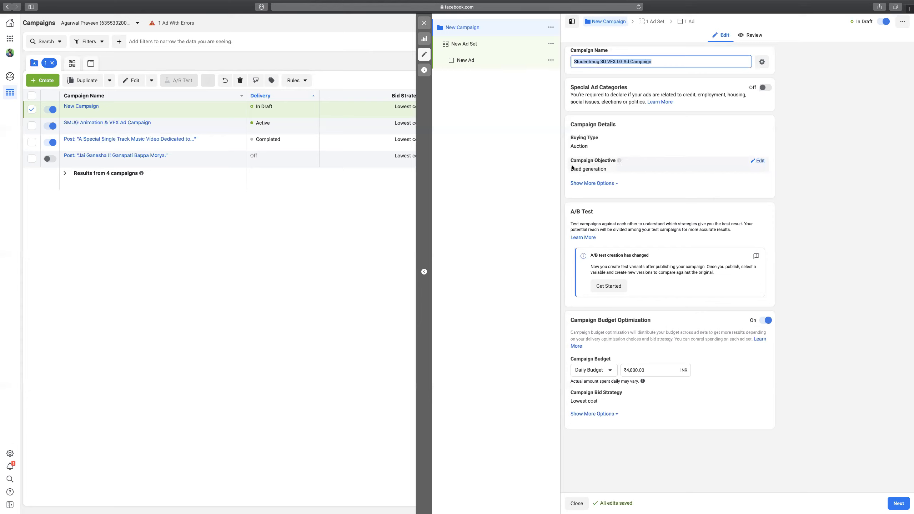
left_click(594, 184)
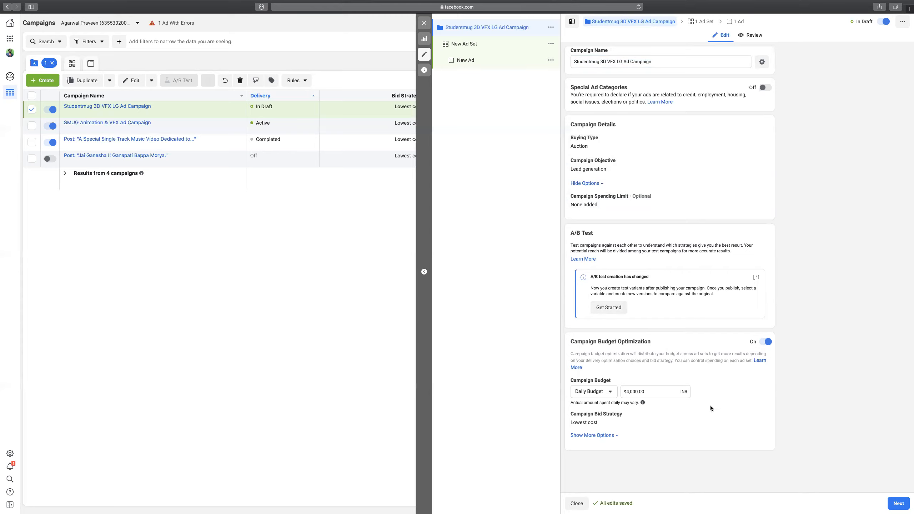
Switch the campaign budget from daily to lifetime and make the bid strategy editable.
left_click(610, 392)
left_click(608, 422)
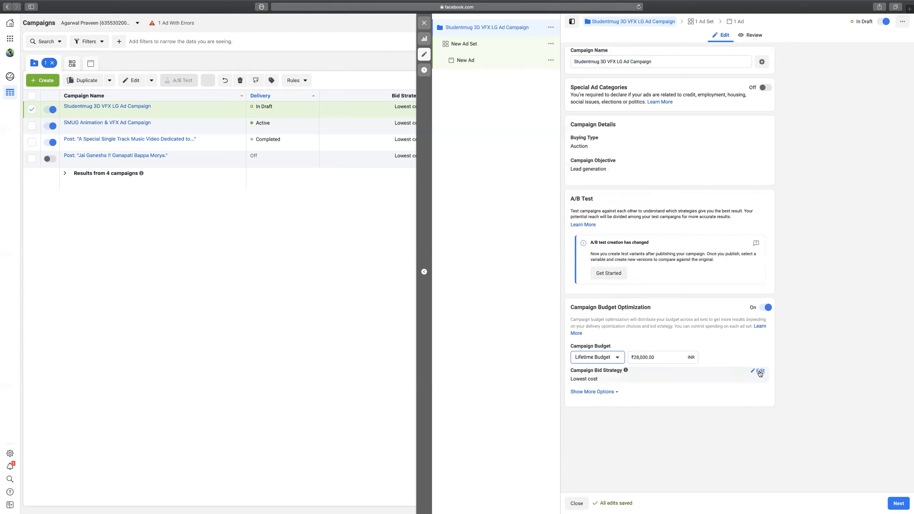
left_click(759, 371)
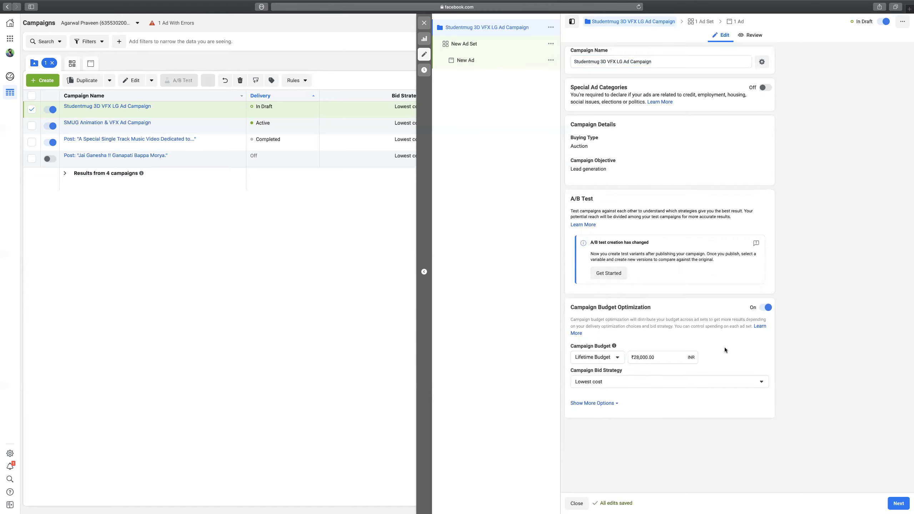
left_click(594, 403)
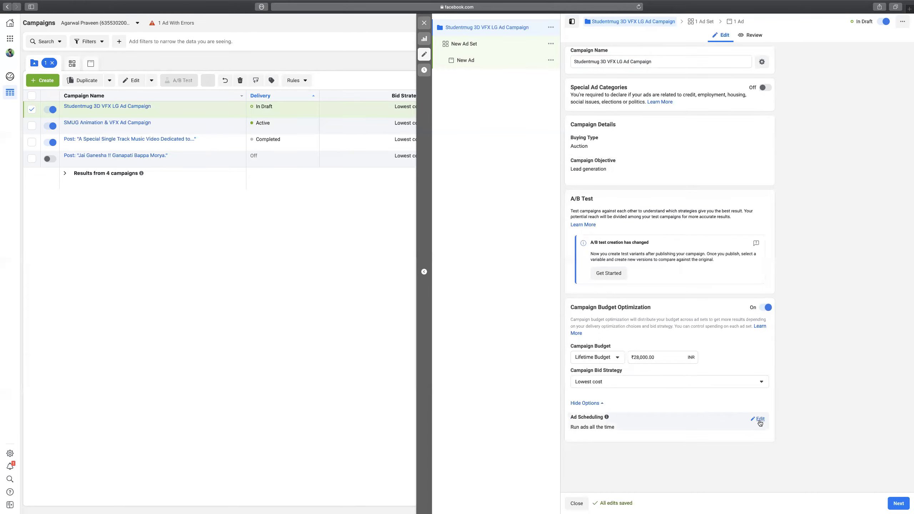
Set ad scheduling to run the ads on a schedule.
left_click(763, 421)
left_click(606, 432)
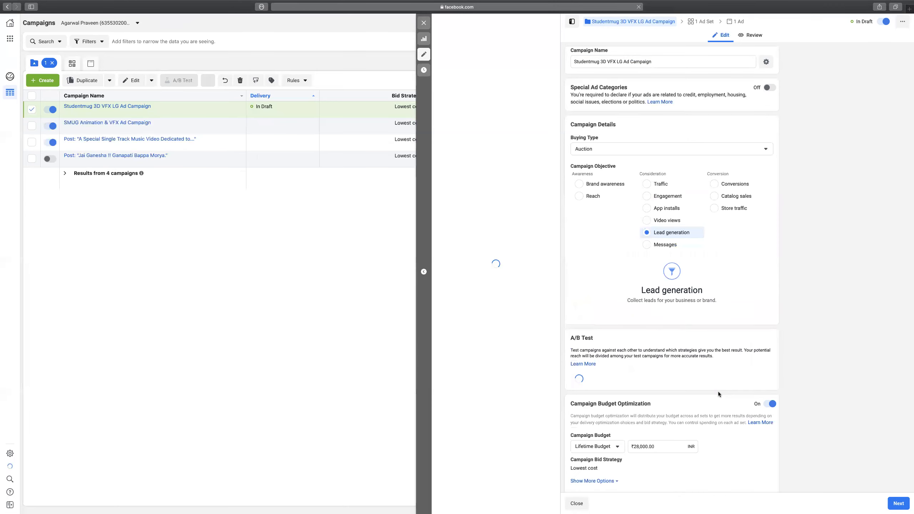
scroll(697, 426, "down", 2)
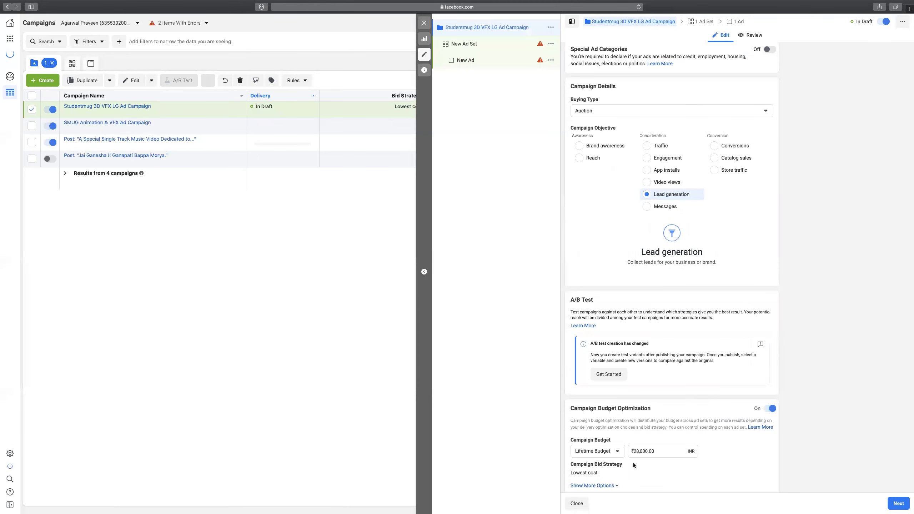
scroll(713, 441, "down", 2)
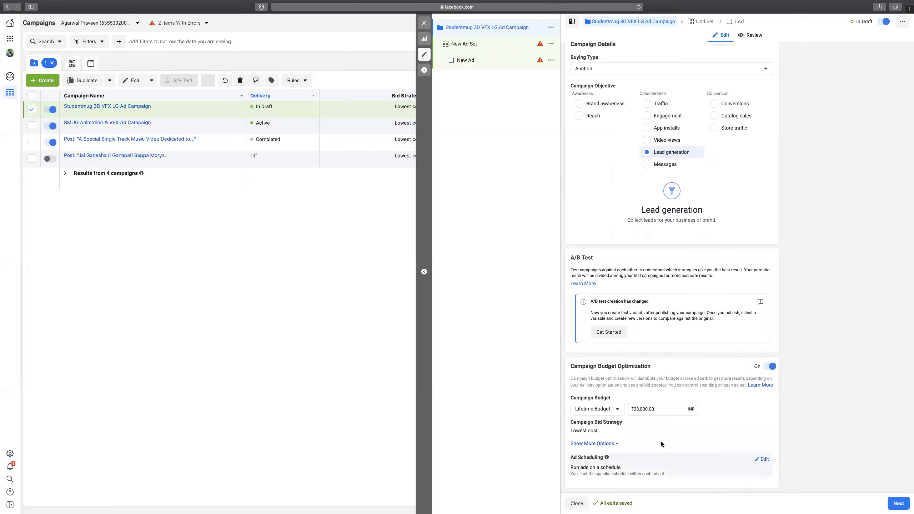
left_click(594, 444)
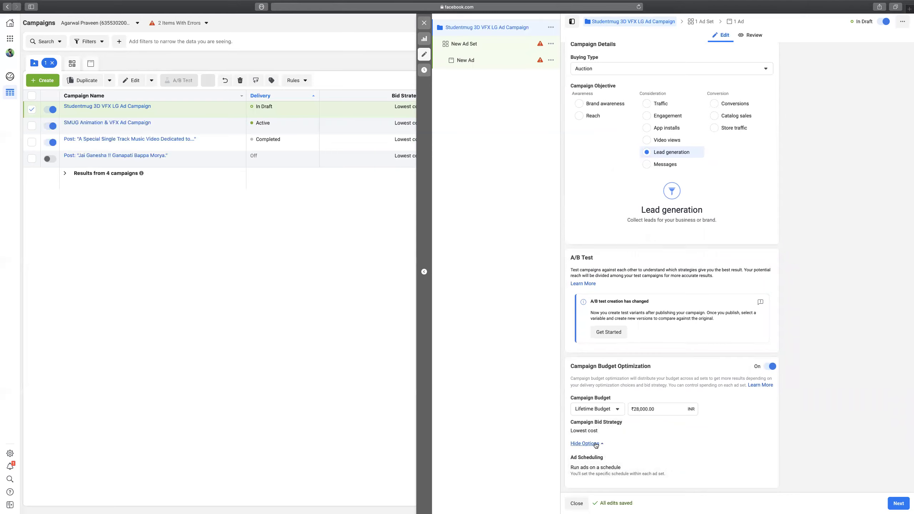
scroll(596, 445, "up", 1)
scroll(754, 455, "down", 1)
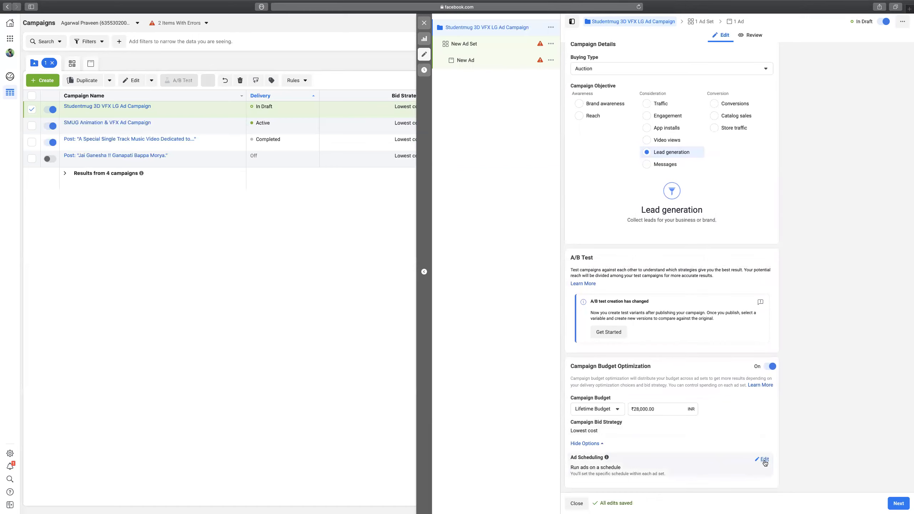
left_click(764, 460)
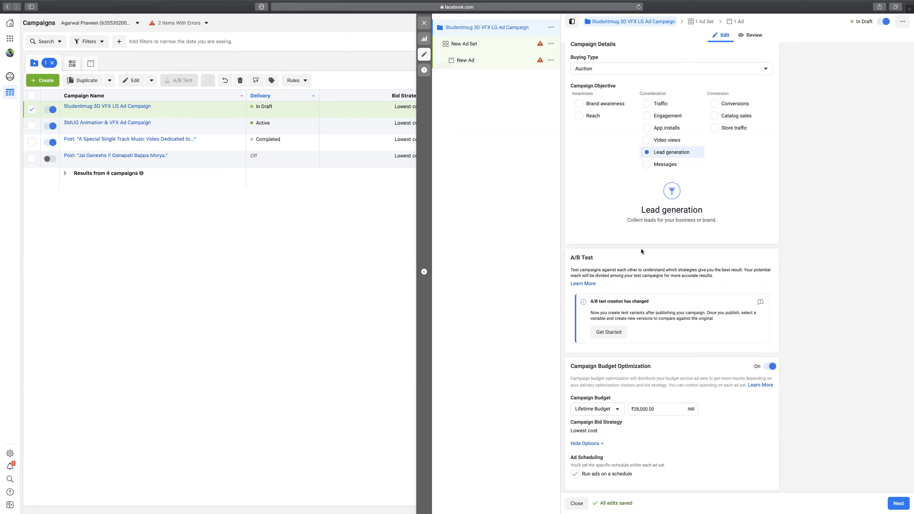
Paste 'Studentmug 3D VFX LG Ad Campaign' as the New Ad Set's name, then view Budget & Schedule.
left_click(464, 44)
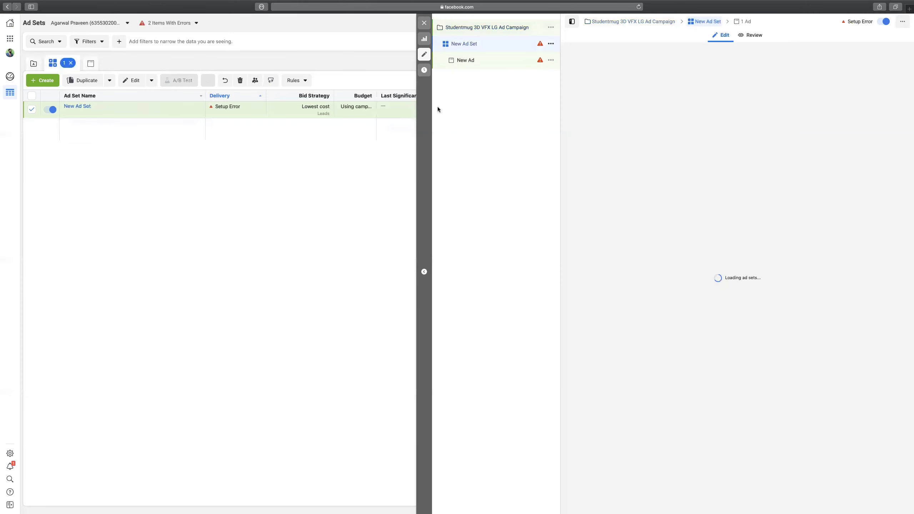
left_click(626, 63)
key("ctrl+a")
key("ctrl+v")
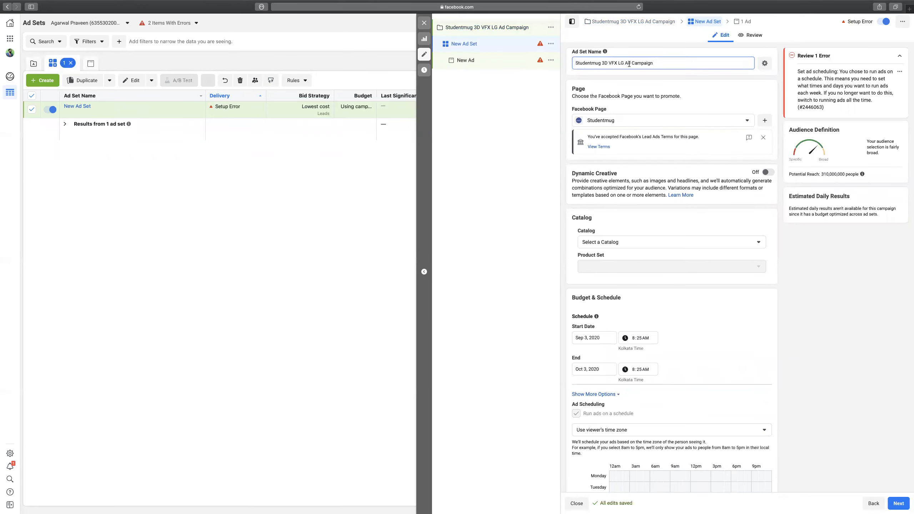
scroll(620, 76, "down", 2)
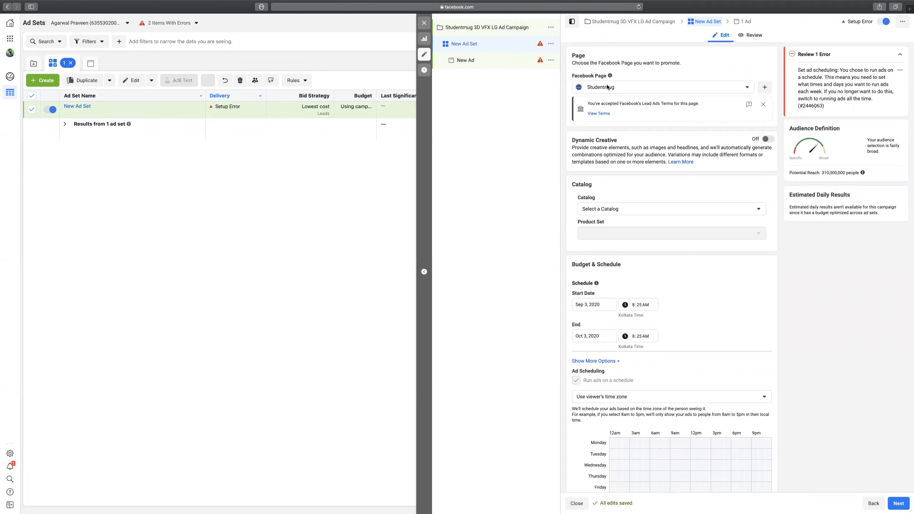
scroll(673, 135, "down", 1)
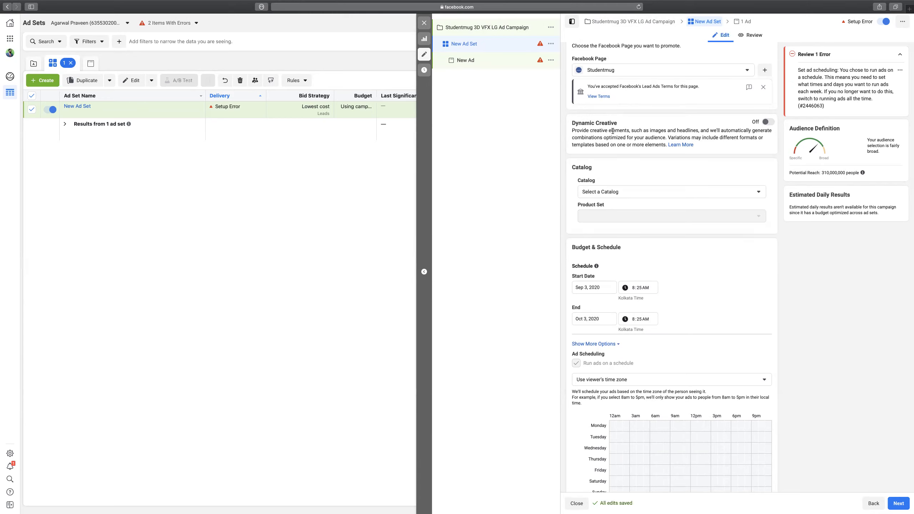
scroll(673, 93, "down", 1)
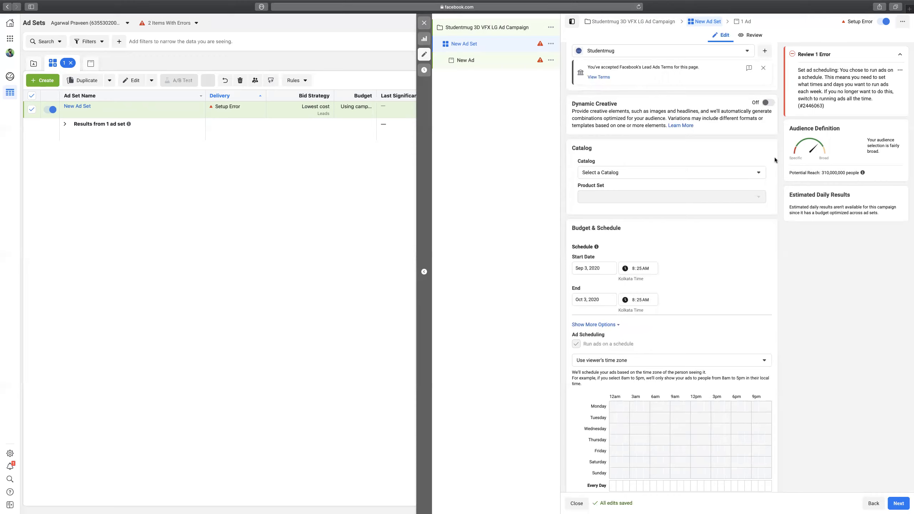
scroll(774, 157, "down", 2)
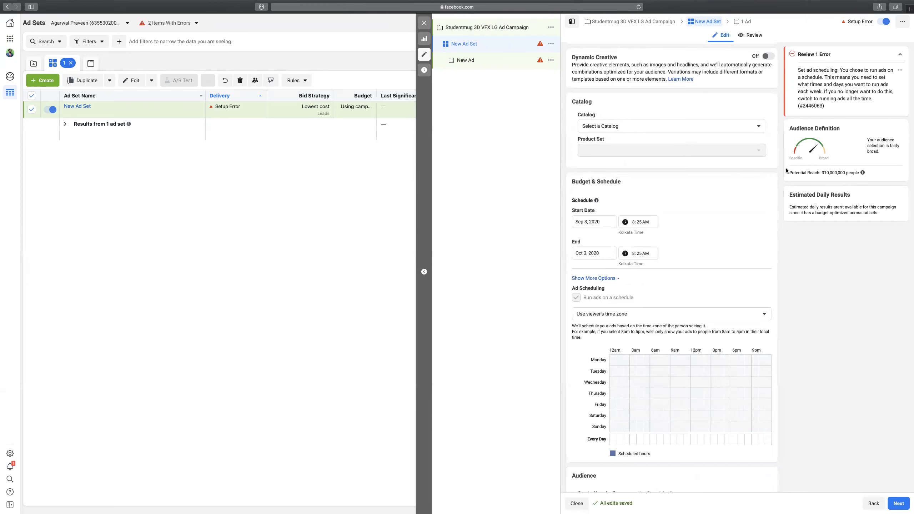
scroll(777, 161, "down", 3)
scroll(777, 161, "down", 2)
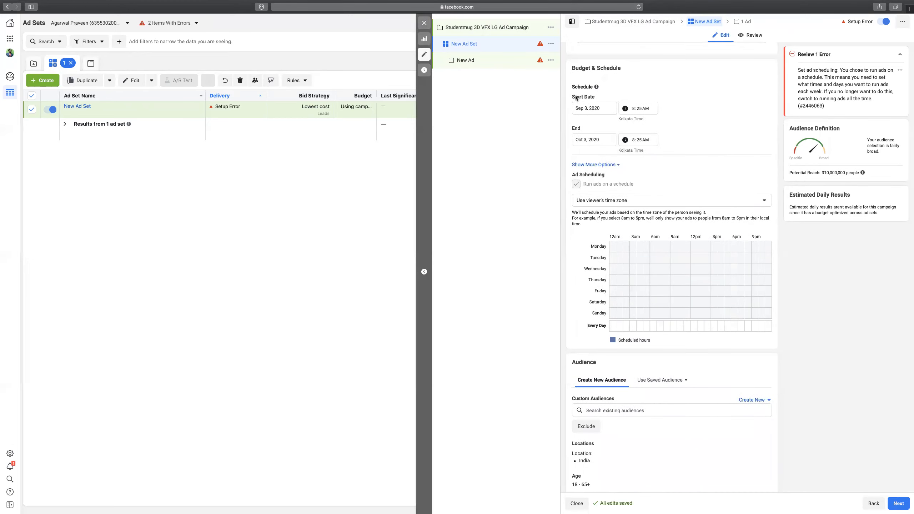
Change the ad set end date to September 30, 2020.
left_click(587, 140)
left_click(580, 156)
left_click(614, 214)
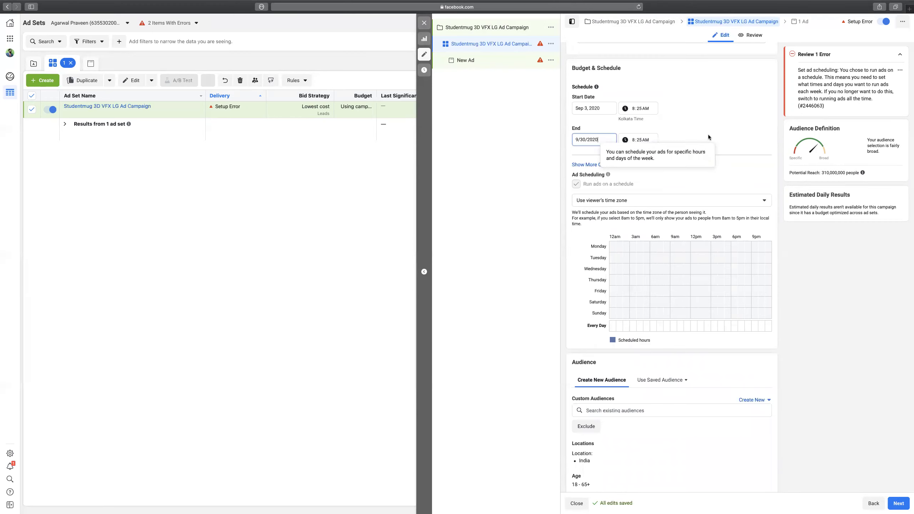
left_click(774, 142)
scroll(774, 142, "down", 2)
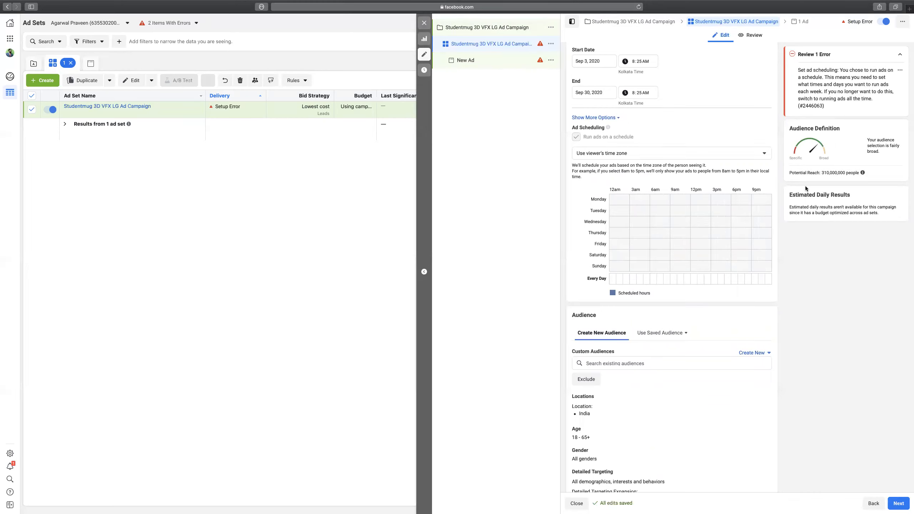
scroll(777, 162, "down", 3)
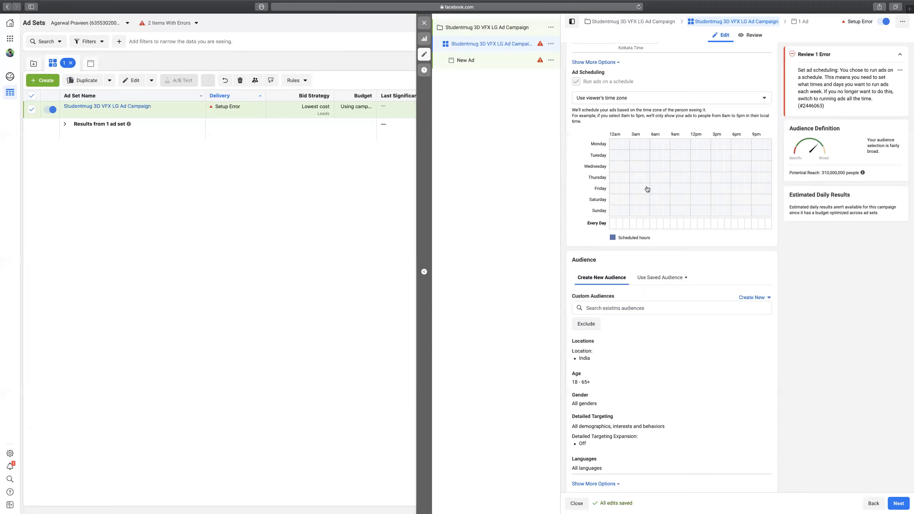
Mark morning through 11pm as scheduled for every day, leaving the 6am hour cleared.
left_click_drag(656, 146, 746, 216)
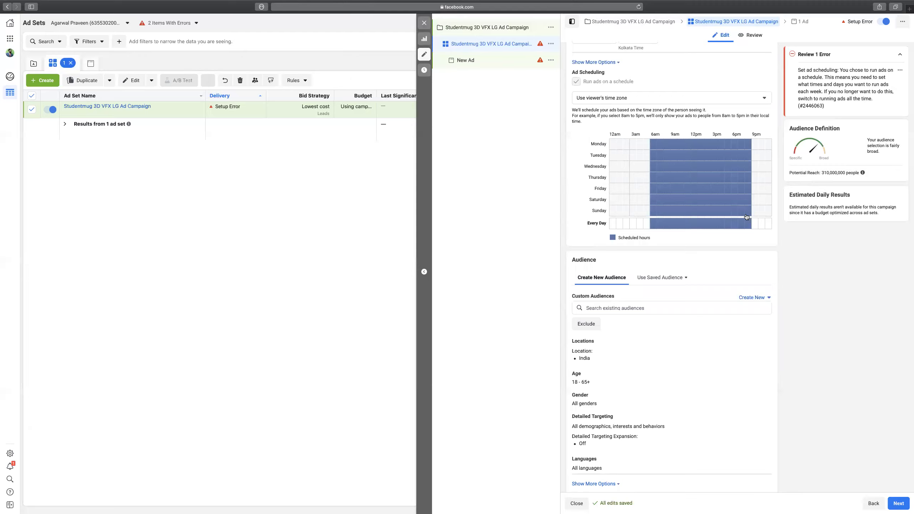
left_click_drag(747, 216, 767, 221)
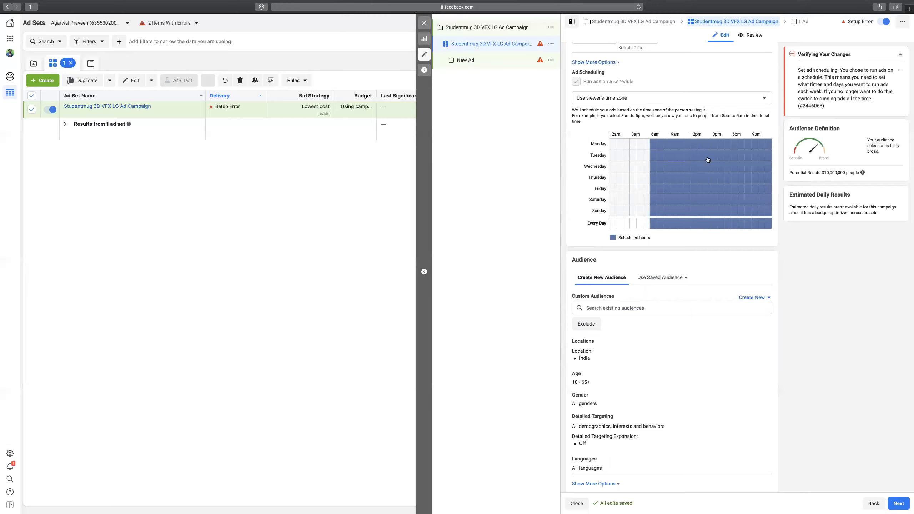
mouse_move(653, 145)
left_mouse_down()
mouse_move(667, 145)
mouse_move(654, 143)
left_mouse_up()
left_click_drag(652, 222, 664, 225)
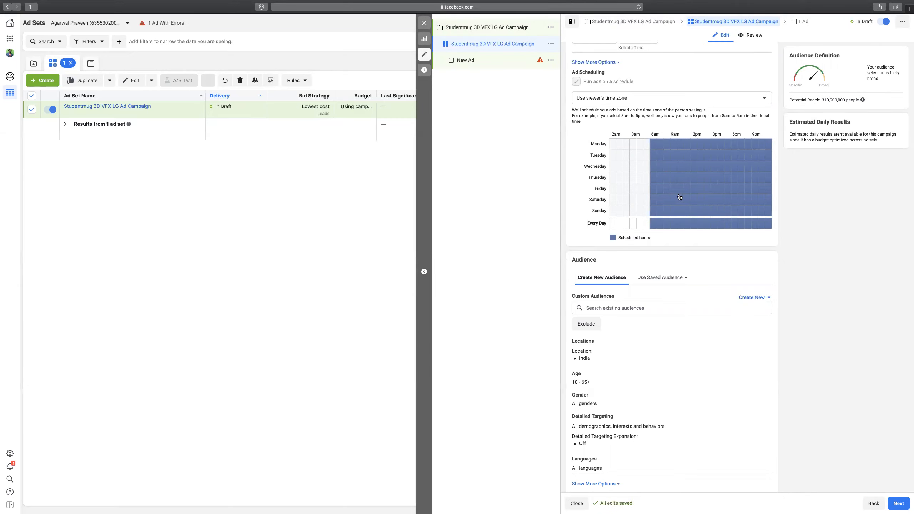
left_click_drag(654, 144, 655, 212)
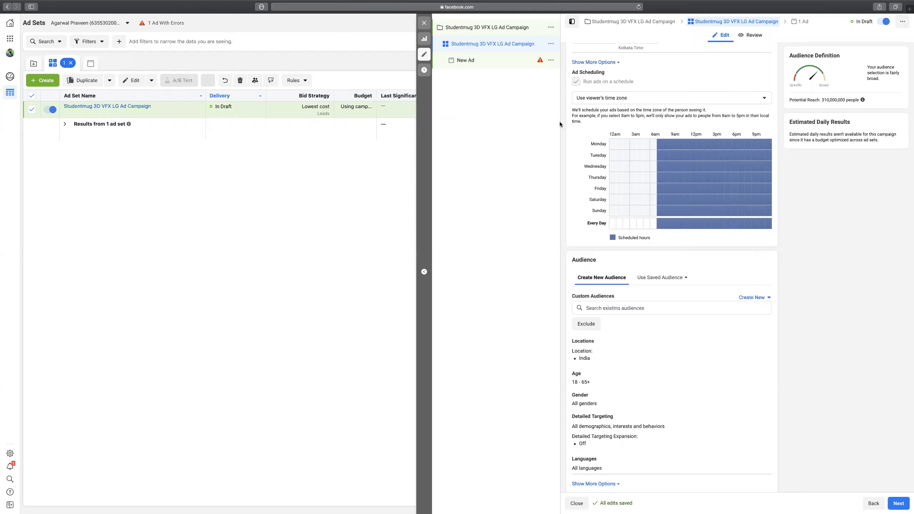
Clear the early-morning hours in the schedule grid so all days start at the same hour.
left_click(654, 146)
left_click_drag(654, 146, 768, 217)
left_click_drag(659, 145, 779, 214)
left_click(653, 145)
scroll(758, 199, "down", 5)
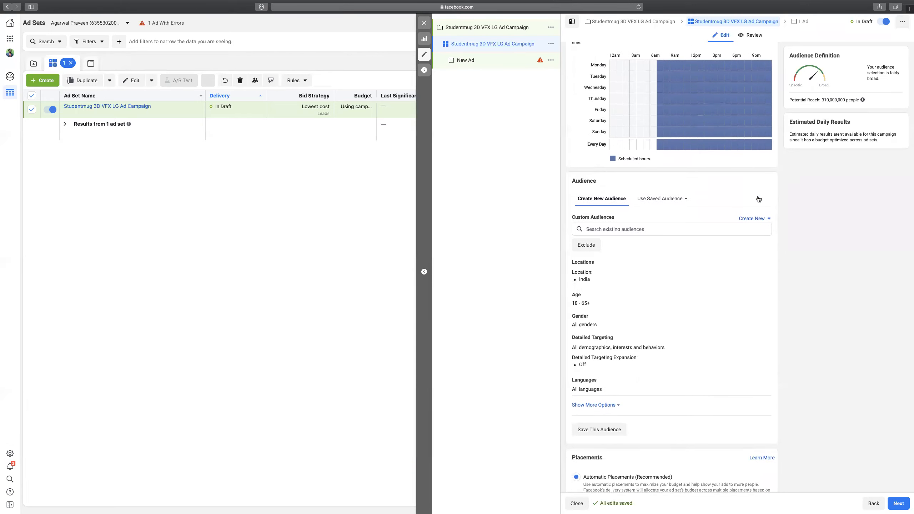
scroll(758, 200, "down", 3)
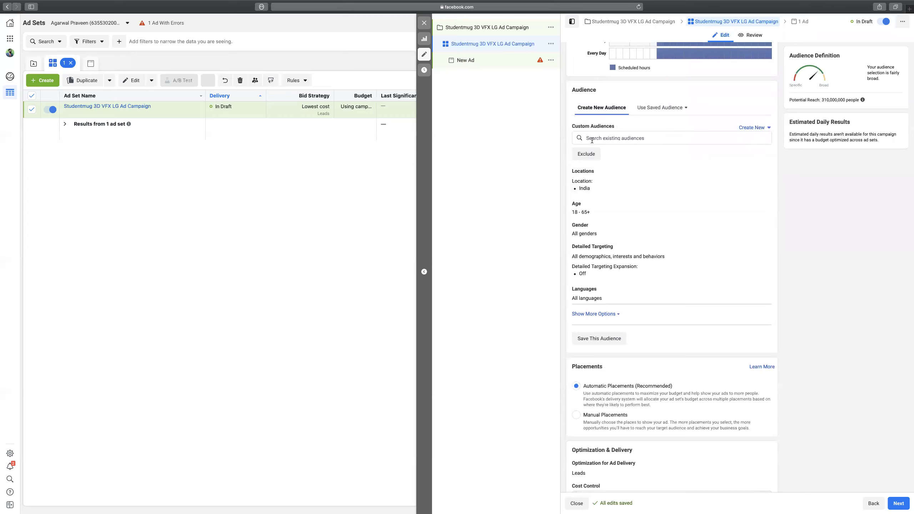
Start a new Website custom audience and continue past the pixel step.
left_click(768, 130)
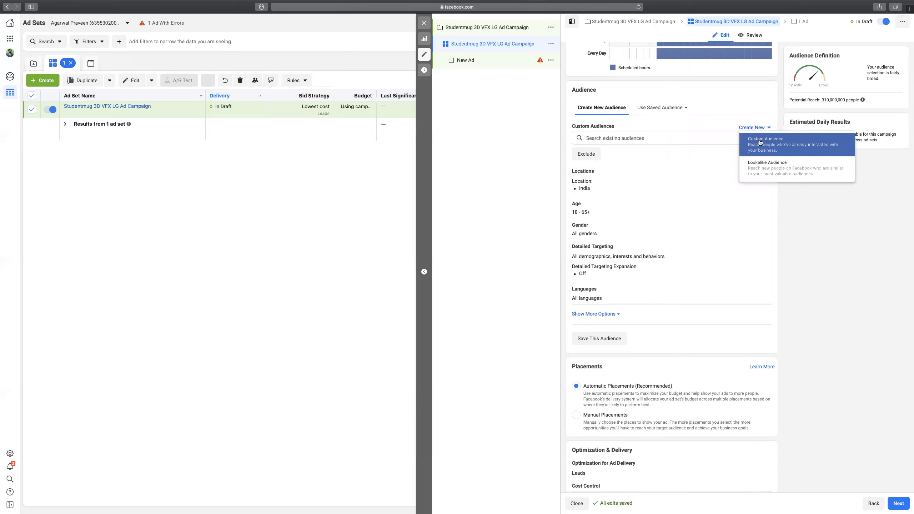
left_click(760, 142)
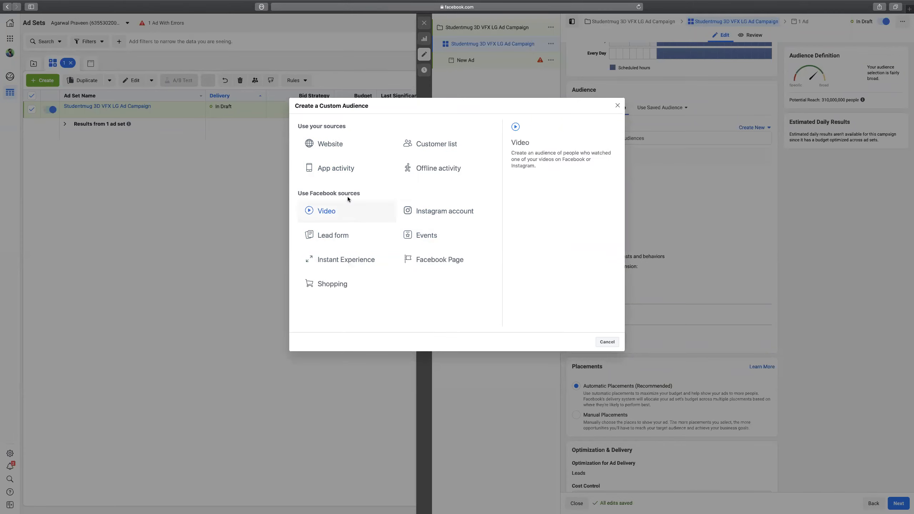
left_click(331, 145)
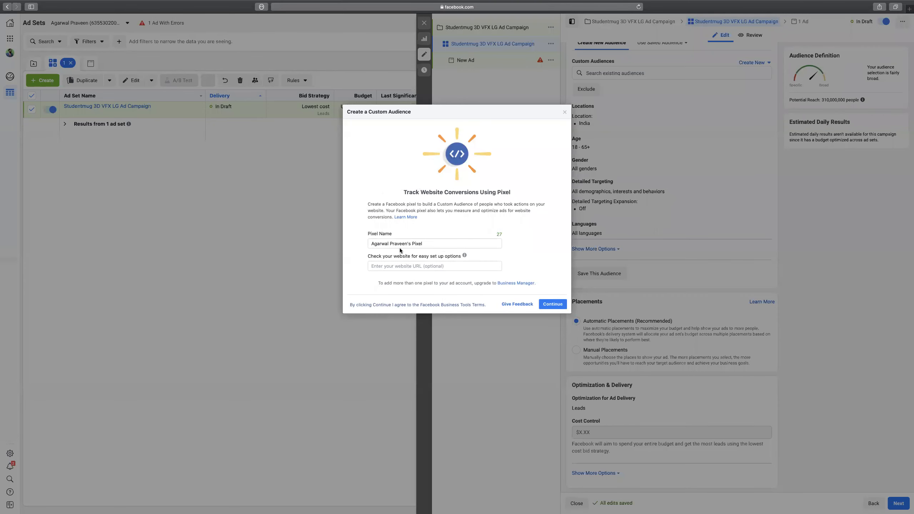
left_click(398, 266)
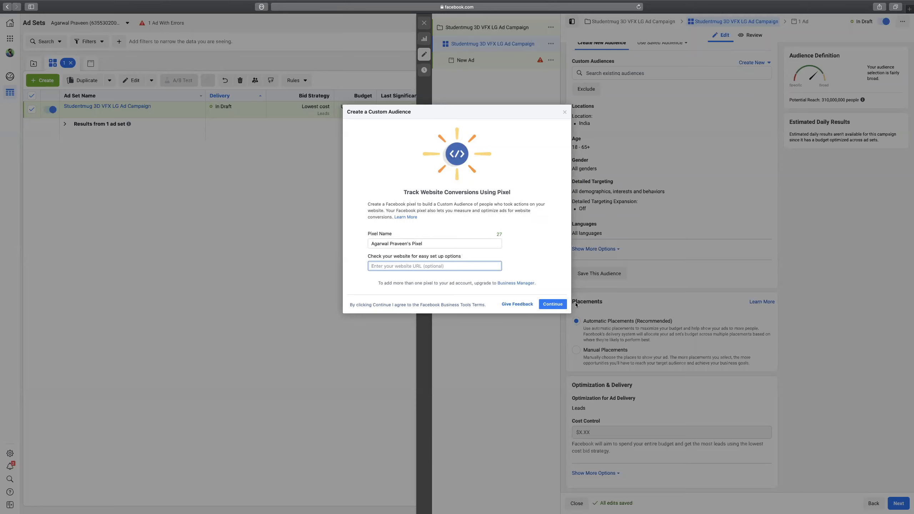
left_click(556, 305)
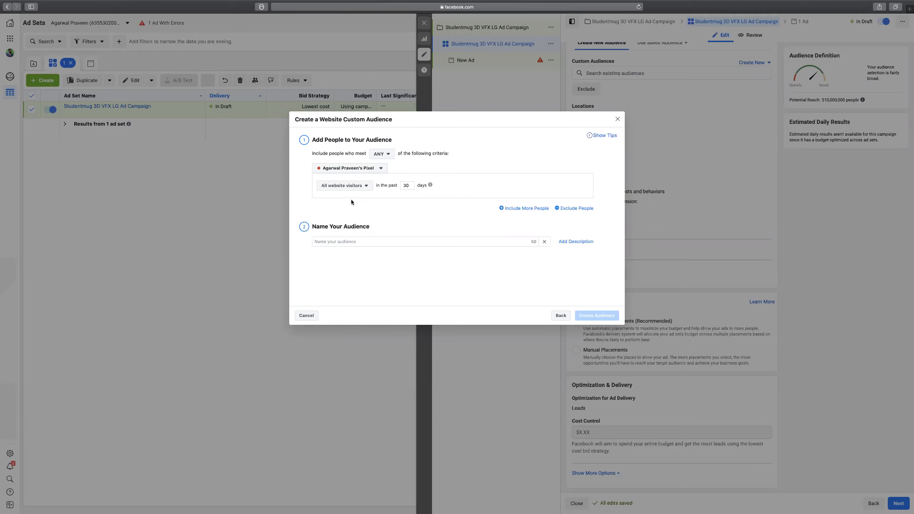
Set the audience rule to people who visited specific web pages within 180 days.
left_click(364, 186)
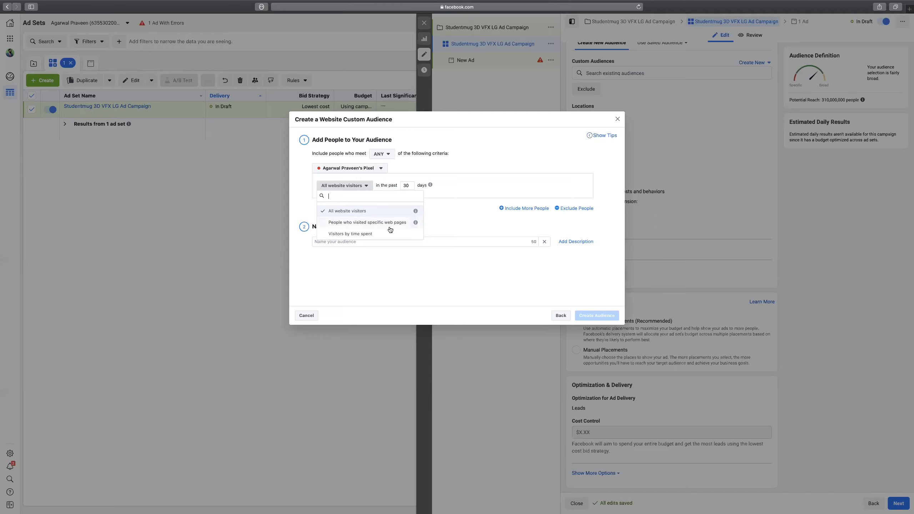
left_click(349, 235)
left_click(395, 186)
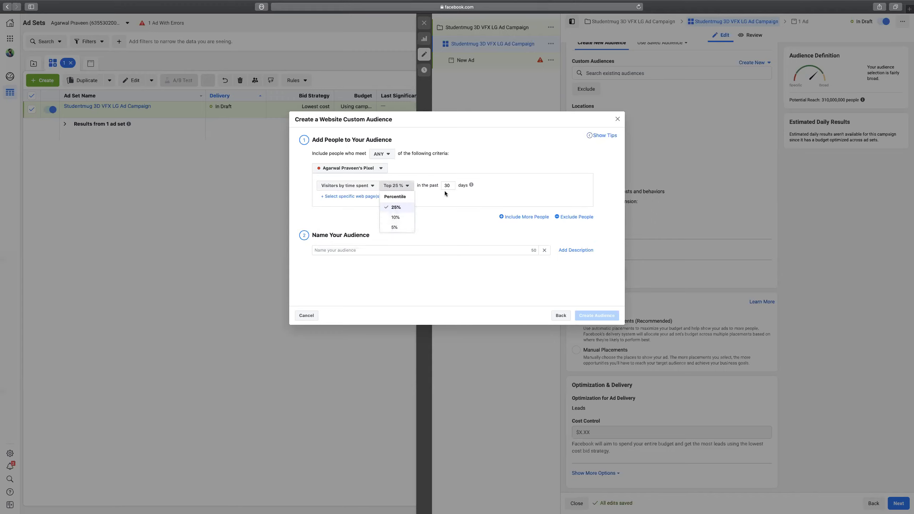
mouse_move(471, 185)
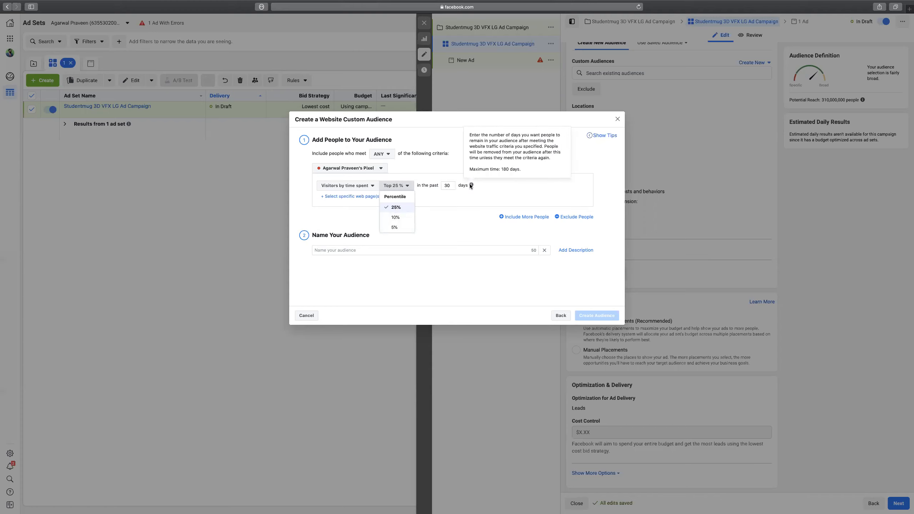
left_click(448, 185)
left_click_drag(450, 186, 438, 185)
type("18")
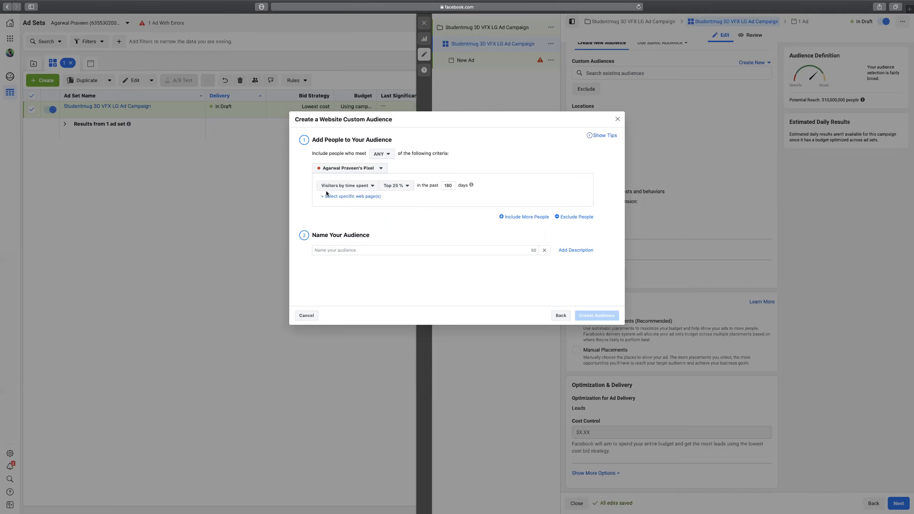
left_click(373, 187)
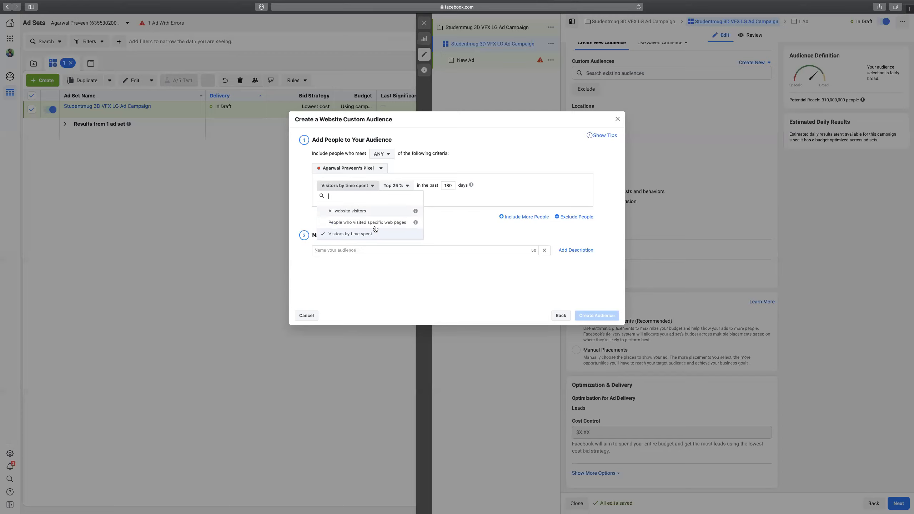
left_click(370, 223)
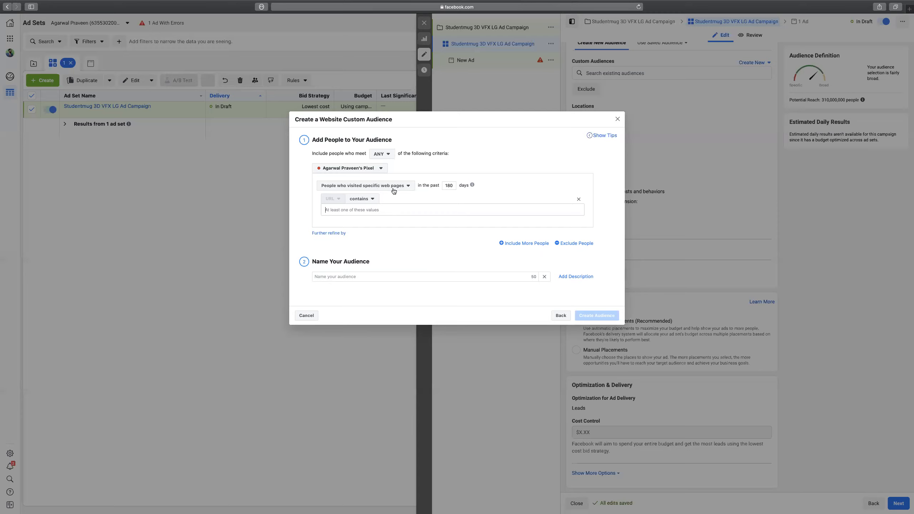
Add an exclusion for visitors of specific web pages whose URL contains 'Thank_you'.
left_click(576, 244)
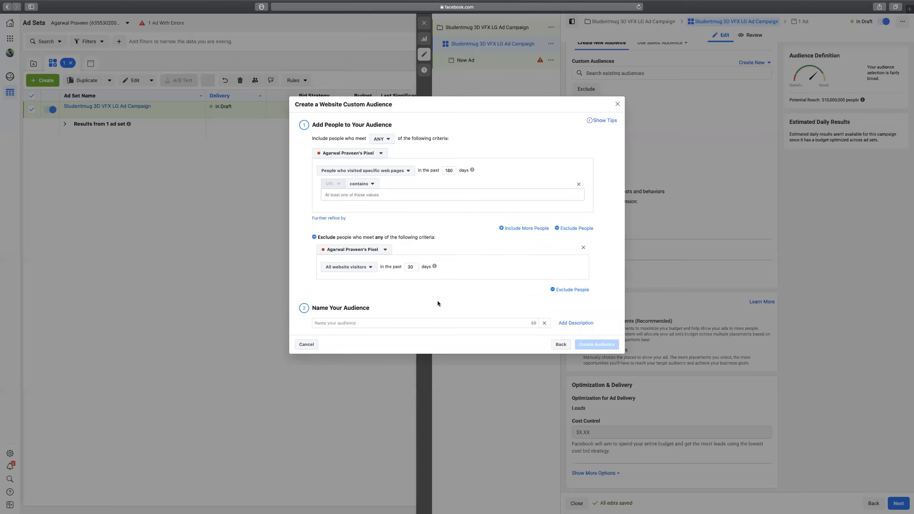
left_click(371, 268)
left_click(382, 307)
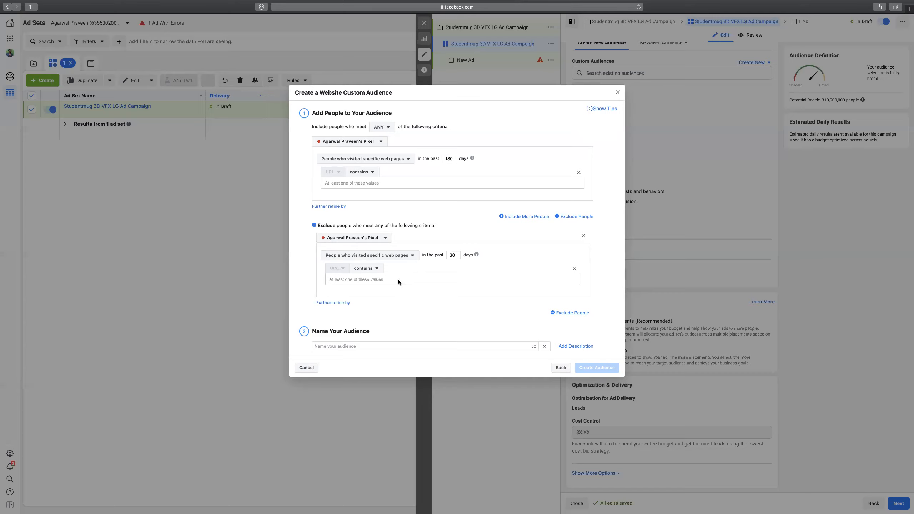
type("Thank_you")
left_click(385, 181)
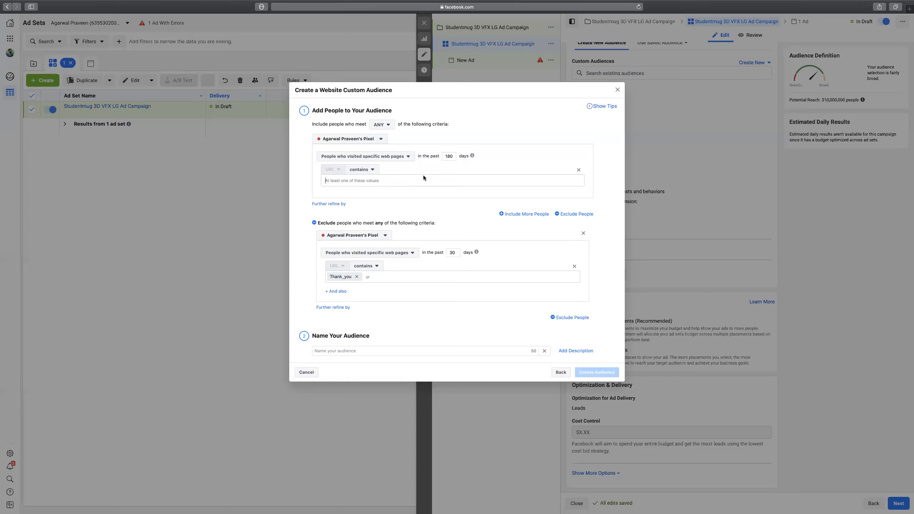
Choose Customer list as the source and attach the ad account to the selected business.
left_click(561, 373)
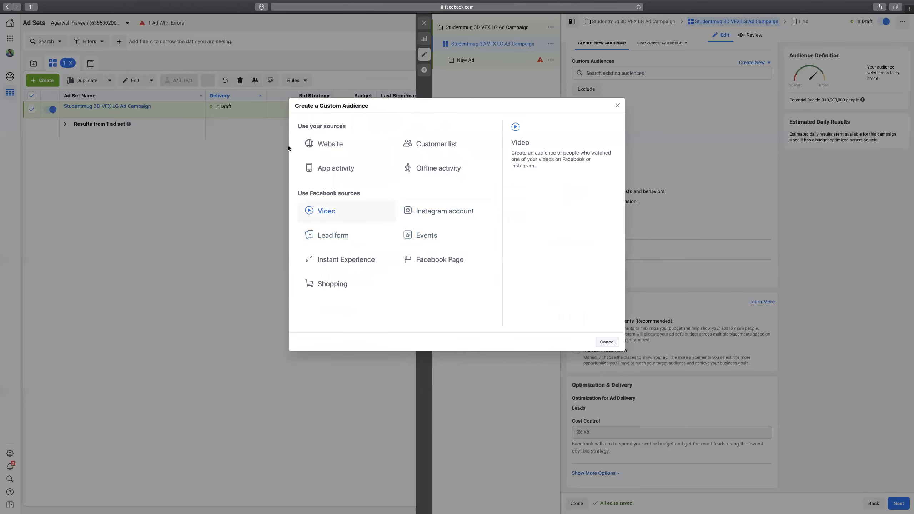
left_click(439, 144)
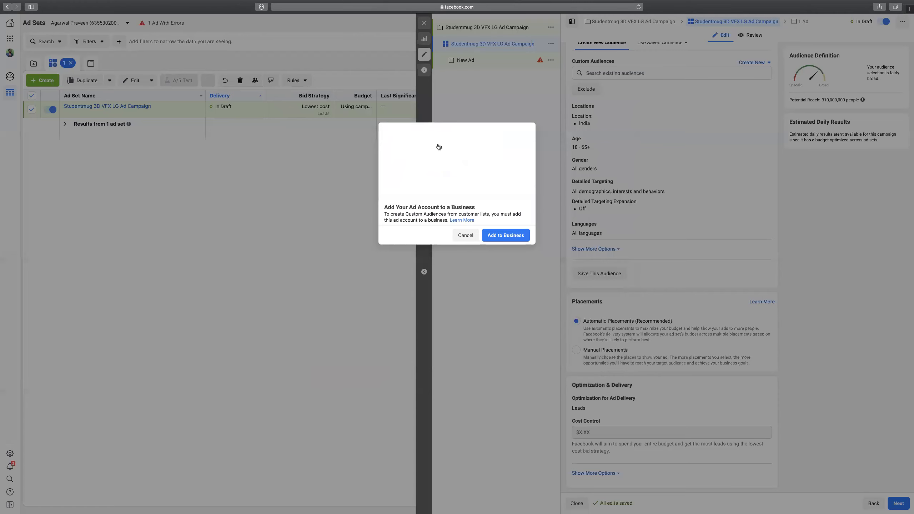
left_click(500, 235)
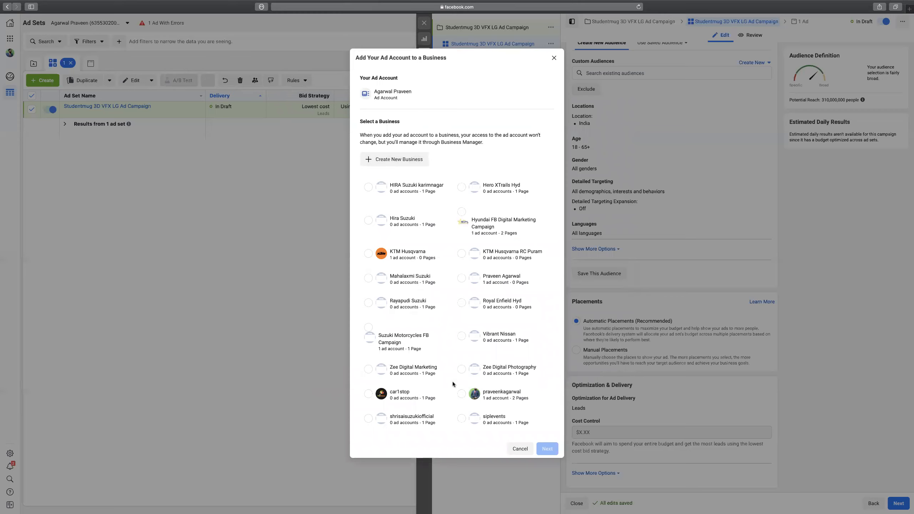
left_click(462, 394)
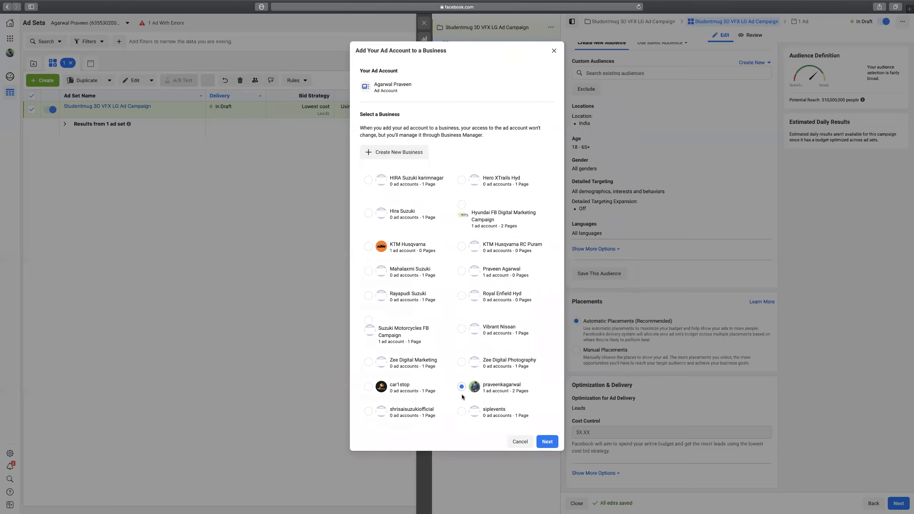
left_click(547, 442)
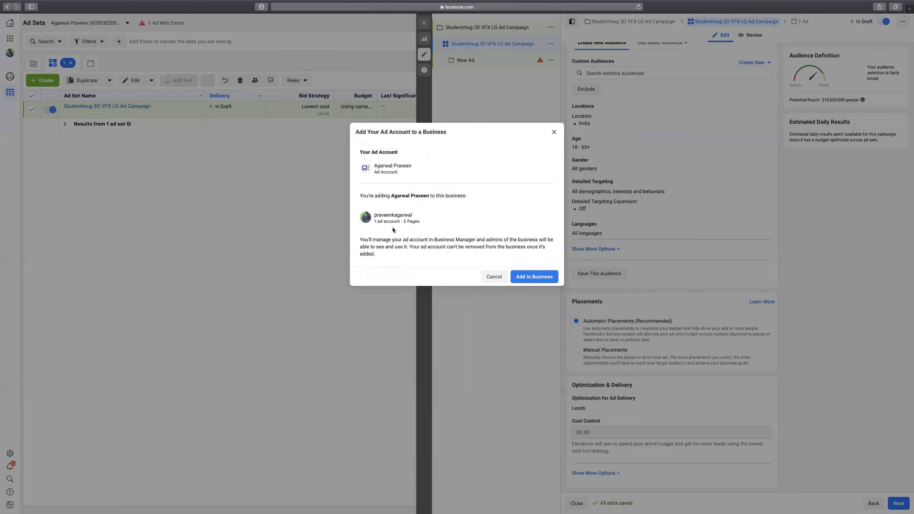
left_click(529, 276)
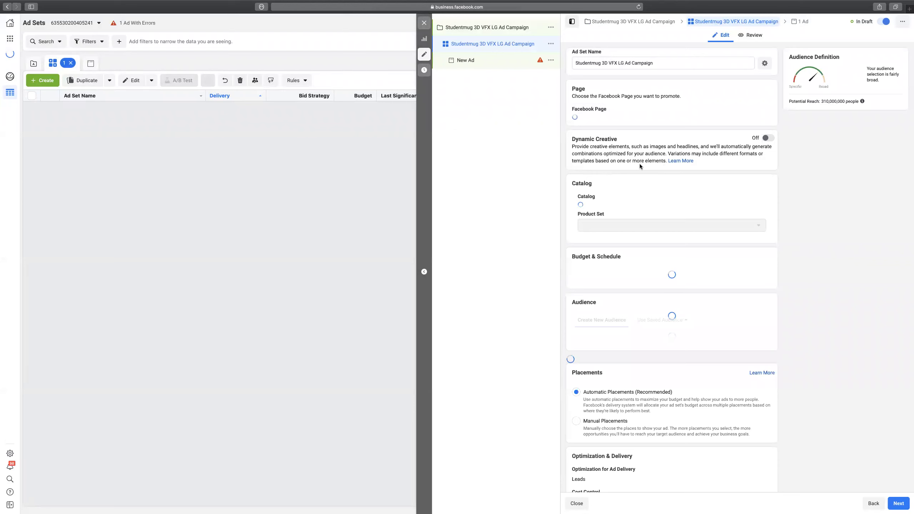
Start a new custom audience based on a customer list.
scroll(774, 191, "down", 5)
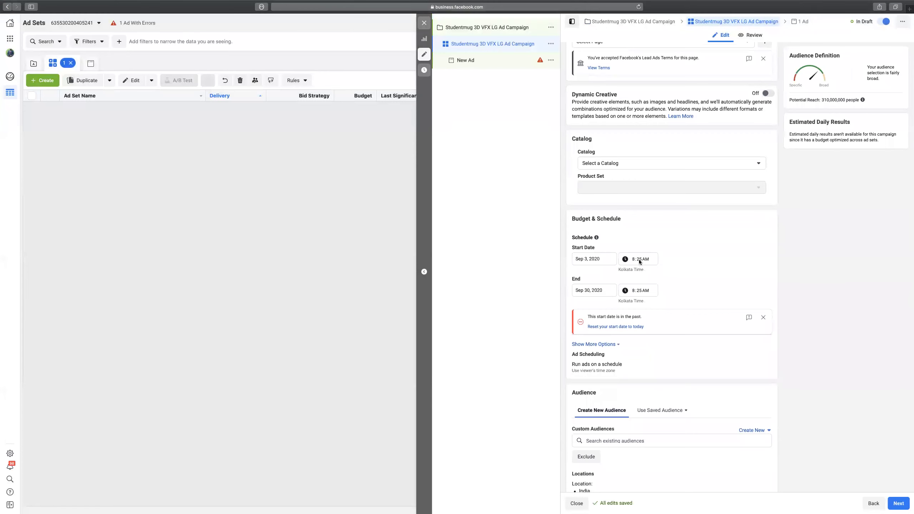
type("45")
scroll(779, 289, "down", 5)
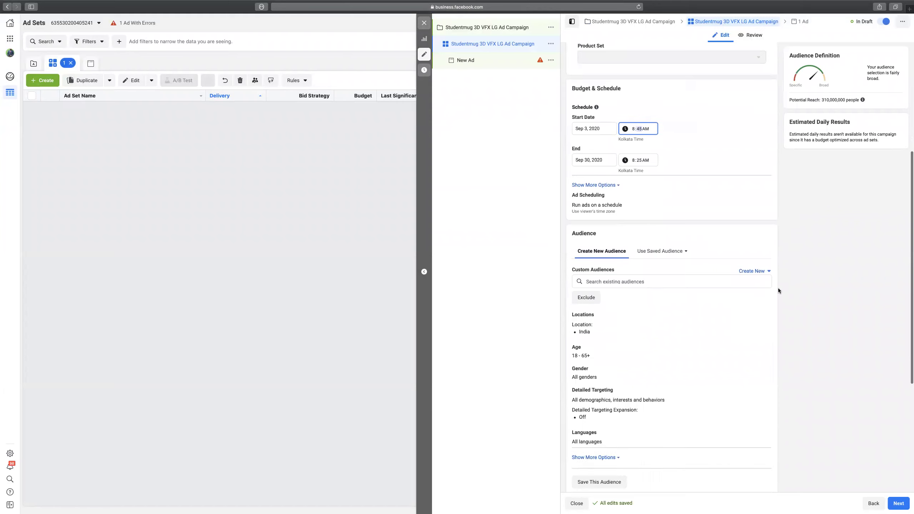
left_click(763, 271)
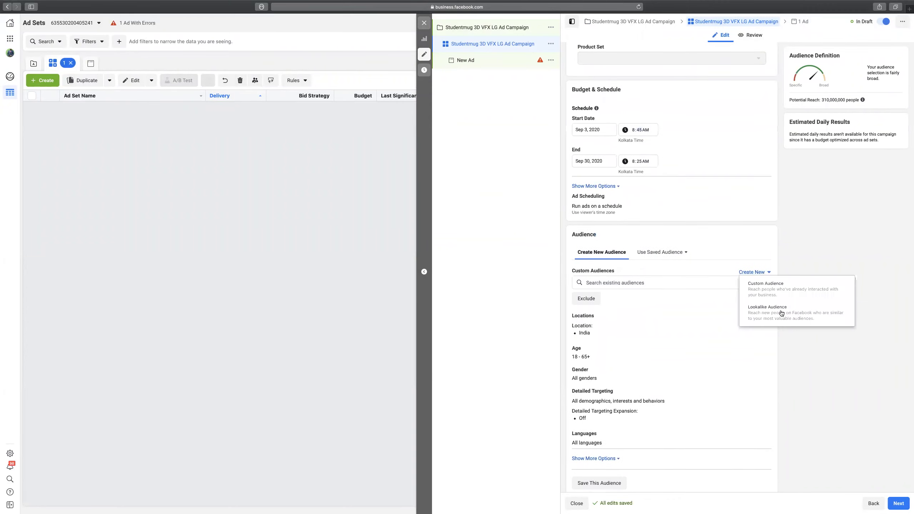
left_click(773, 293)
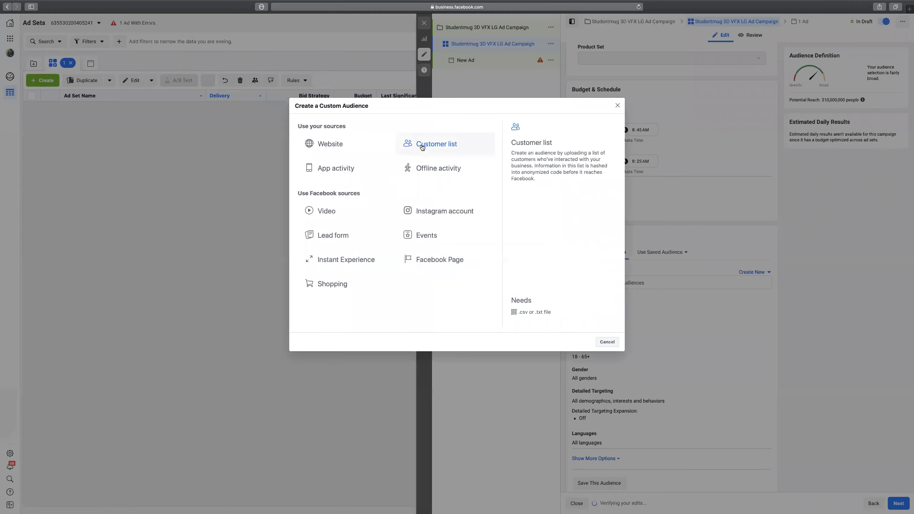
left_click(422, 147)
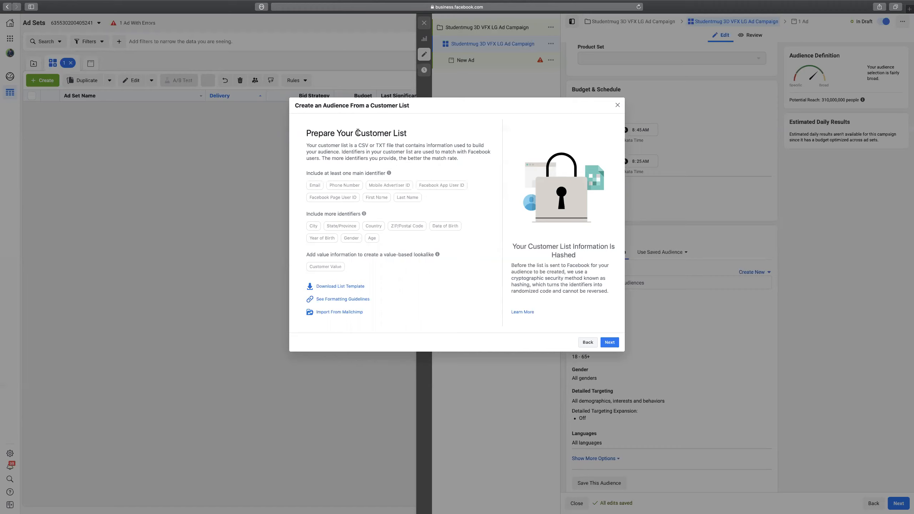
Confirm the list has no customer-value column and continue to Add Customer List.
left_click(610, 343)
left_click(311, 270)
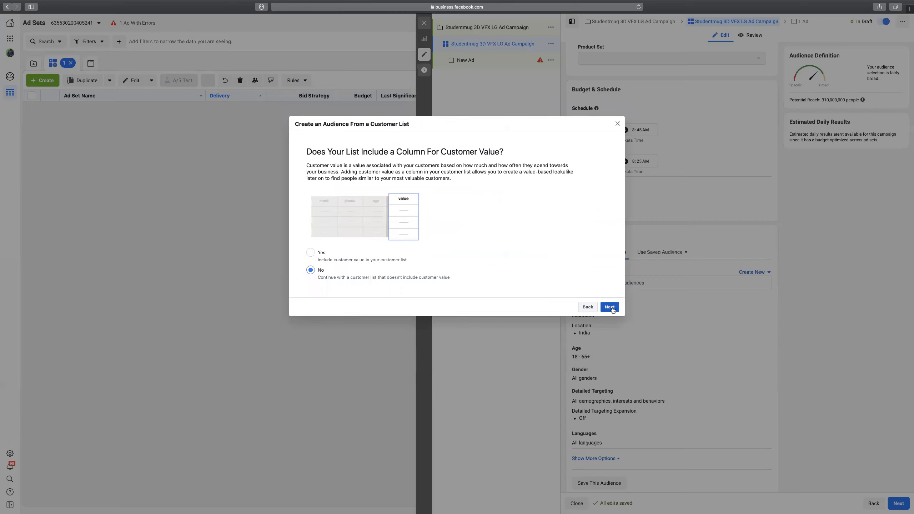
left_click(609, 307)
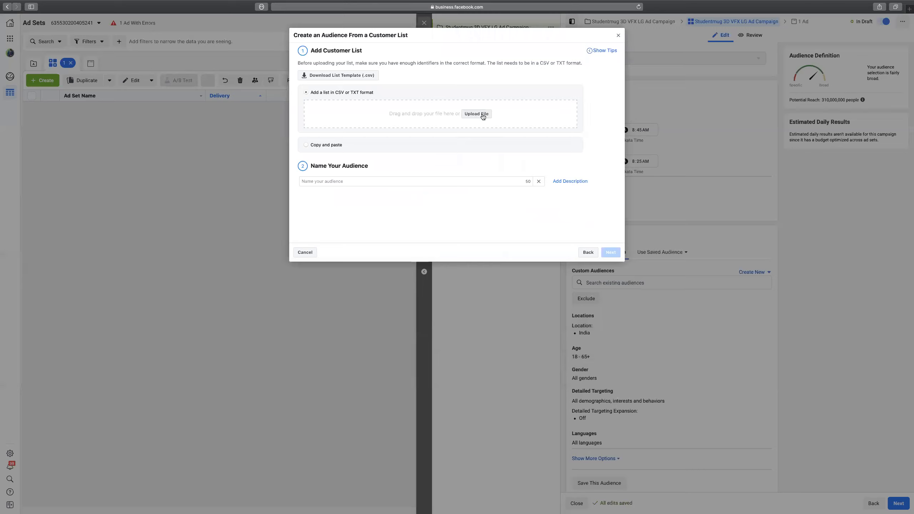
Browse Documents through the Digital Leads folders for the list, then close the chooser.
left_click(483, 114)
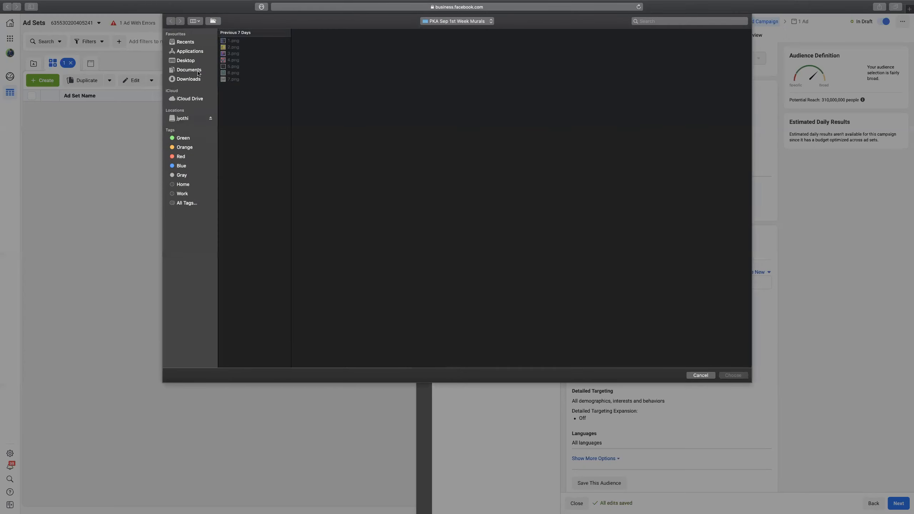
left_click(189, 70)
left_click(245, 76)
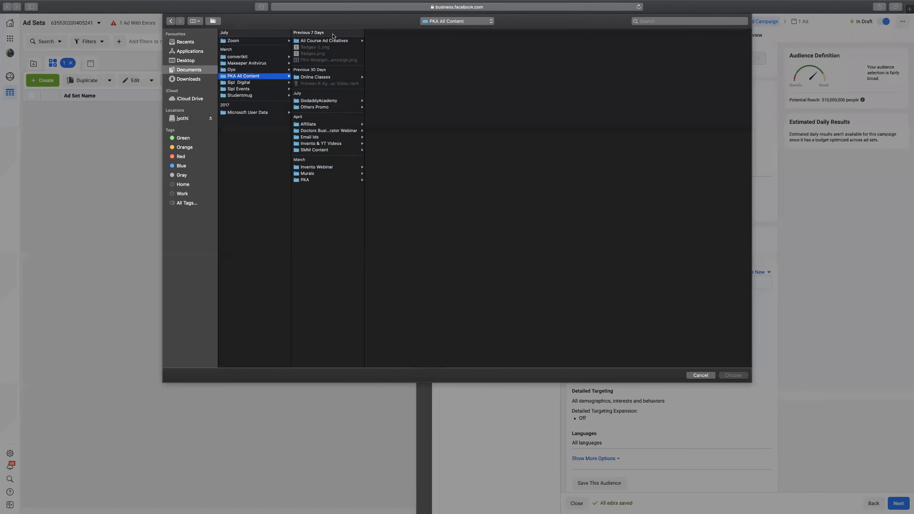
left_click(316, 78)
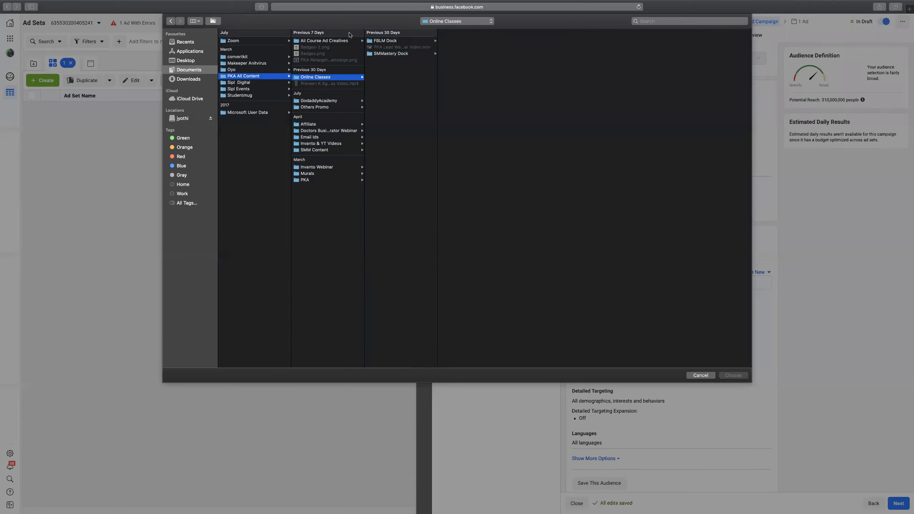
left_click(386, 41)
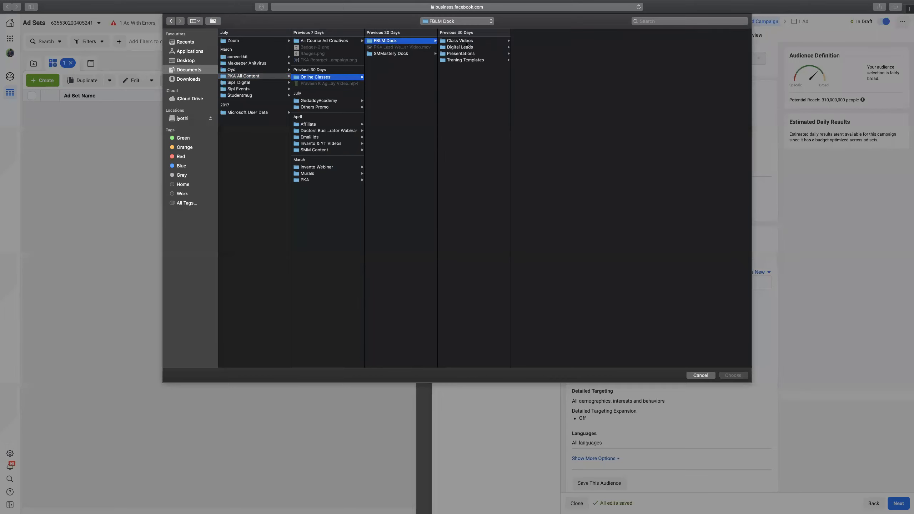
left_click(464, 47)
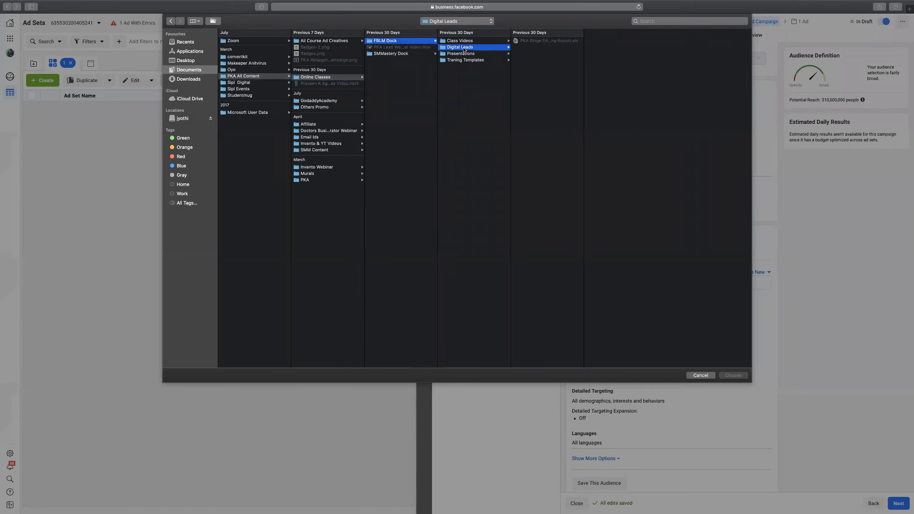
left_click(466, 55)
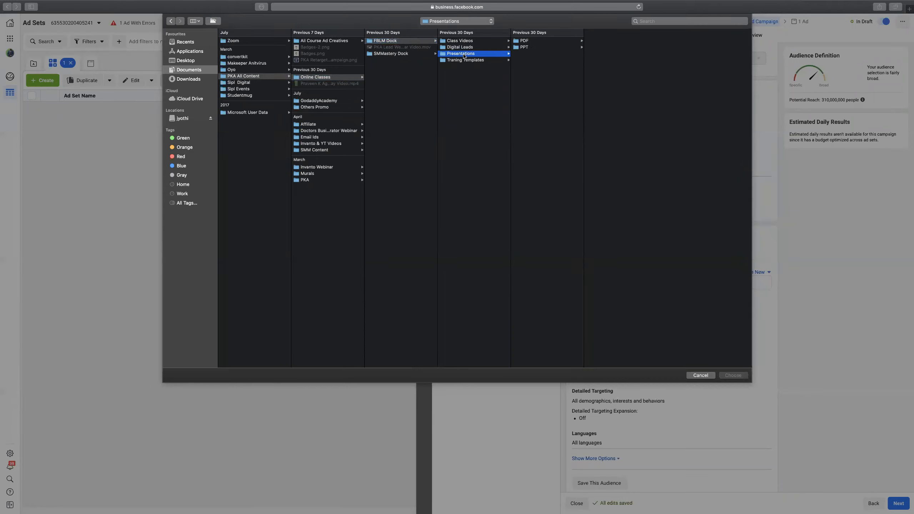
left_click(474, 60)
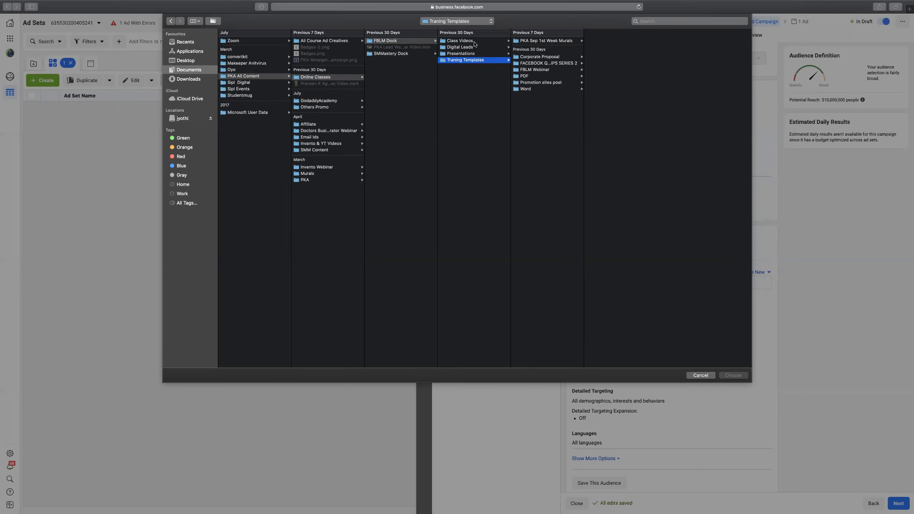
left_click(474, 42)
left_click(475, 49)
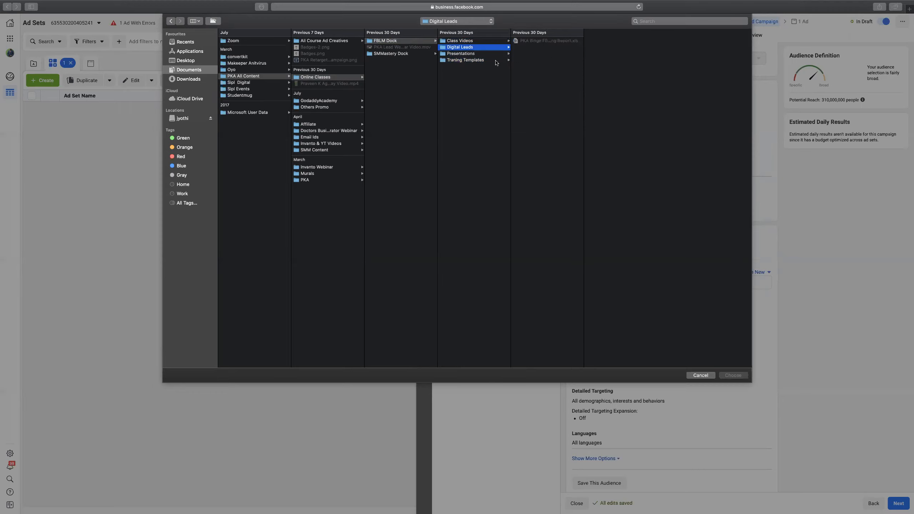
left_click(700, 375)
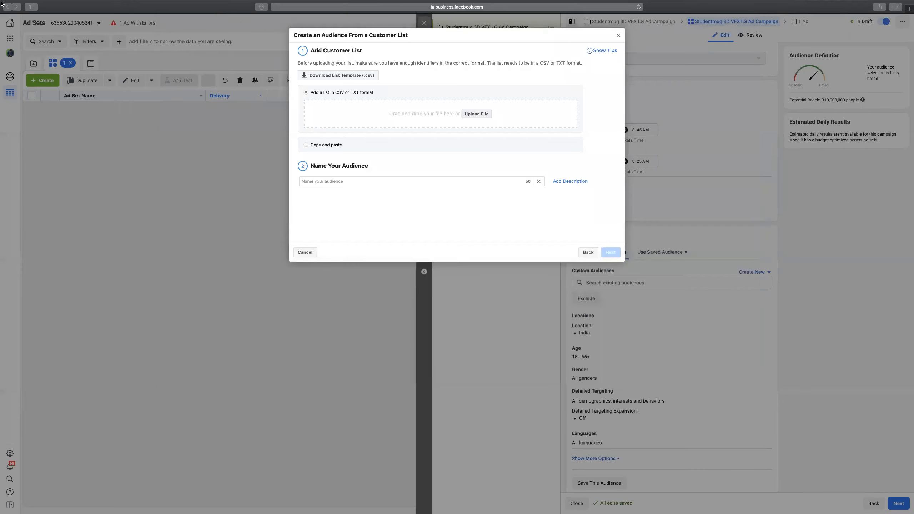
Search Recents for 'csv' and attach KTM Aluva CA List.csv as the customer list.
mouse_move(27, 3)
left_click(469, 116)
left_click(679, 21)
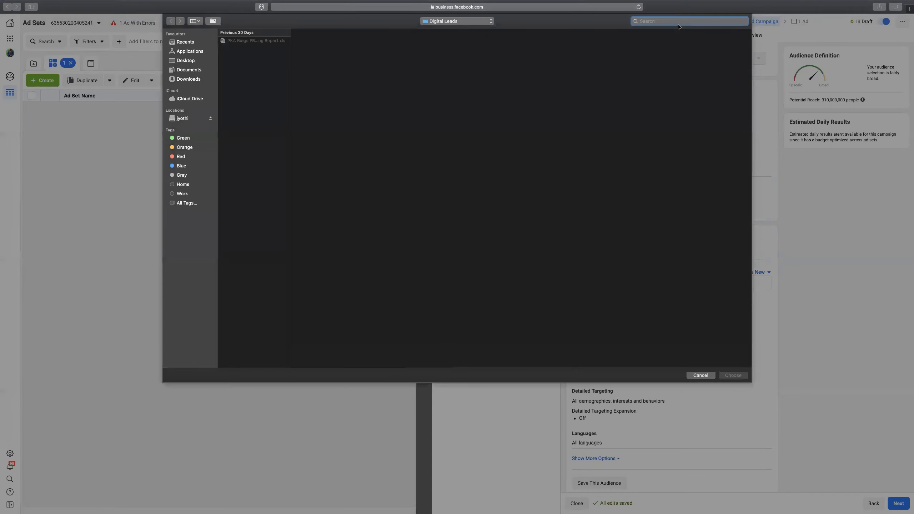
left_click(186, 42)
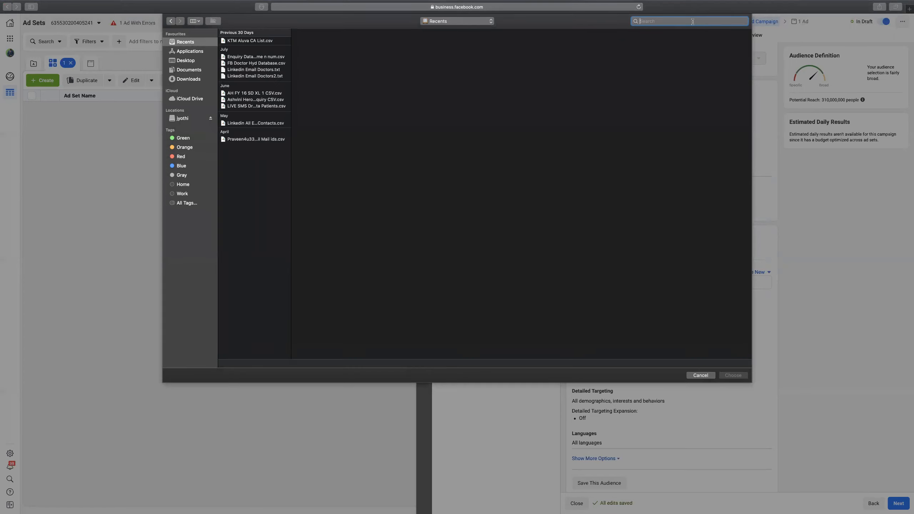
type("csv")
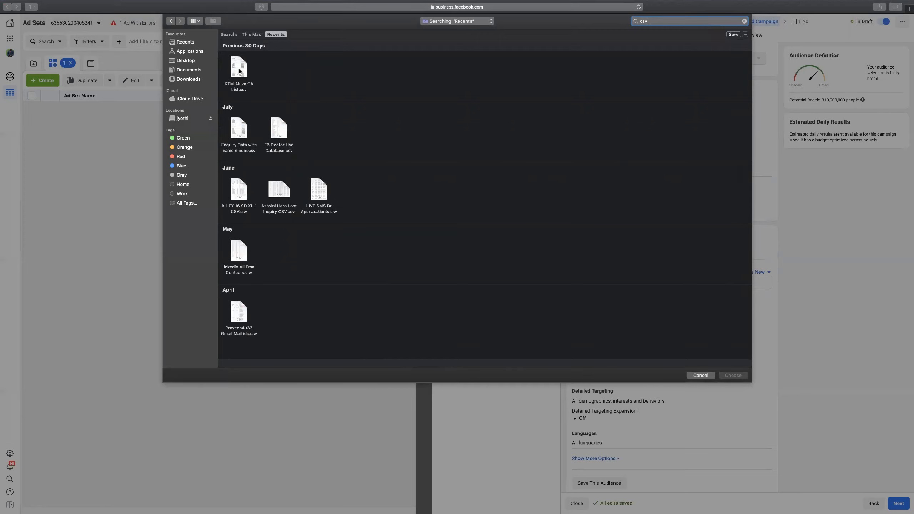
left_click(239, 72)
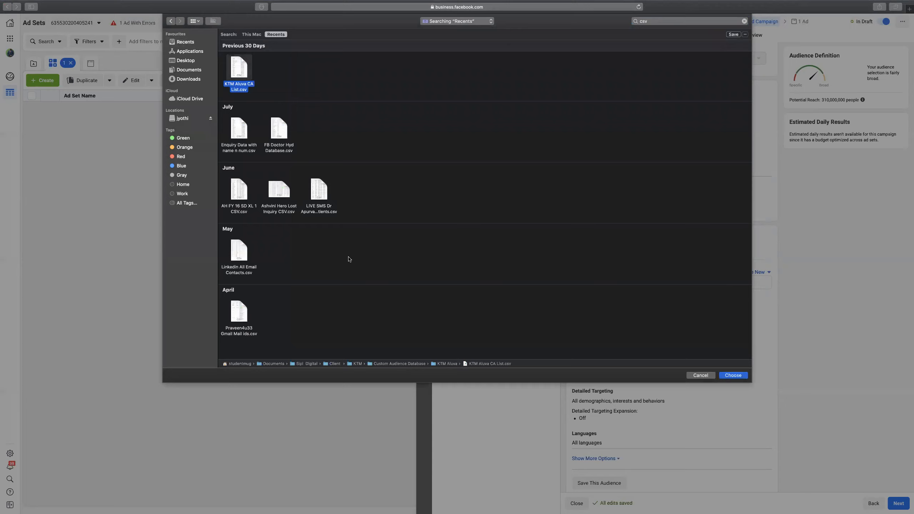
left_click(742, 376)
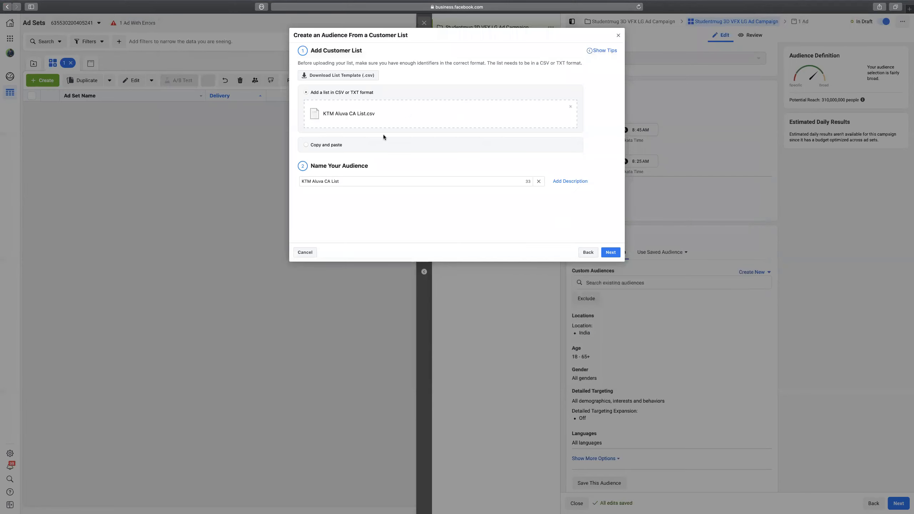
Upload KTM Aluva CA List despite the unmapped-identifier warning, hashing all 501 rows.
left_click(610, 253)
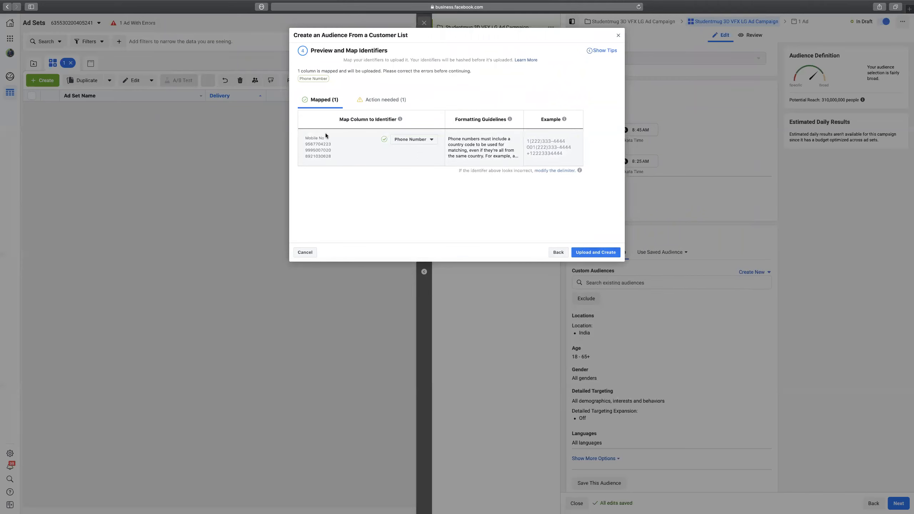
left_click(595, 253)
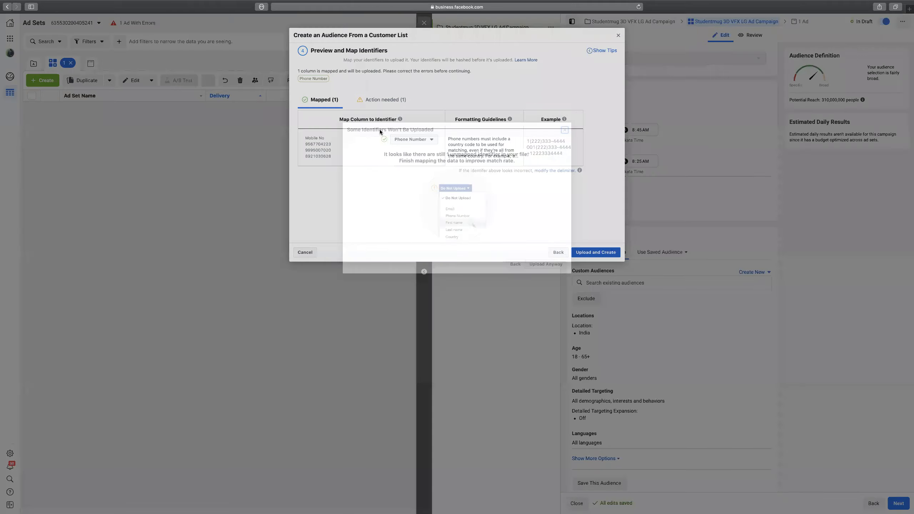
left_click(540, 264)
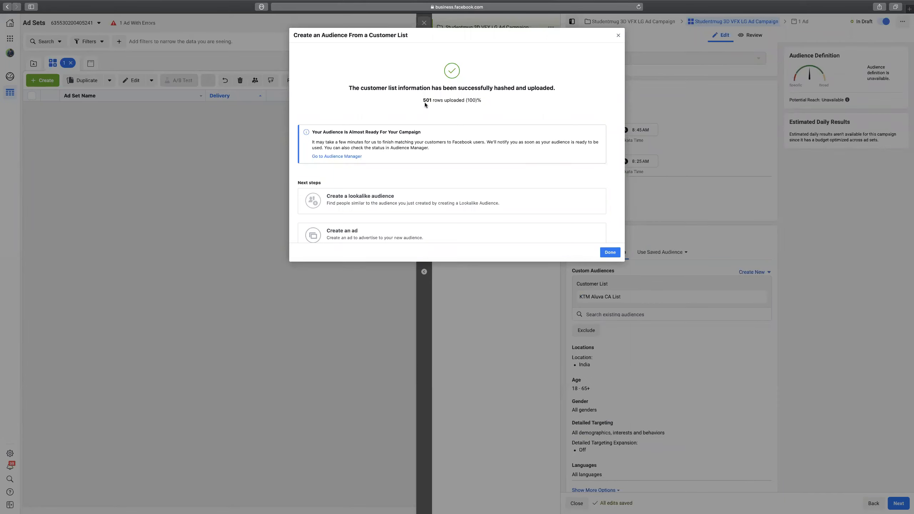
left_click_drag(424, 102, 435, 98)
left_click(437, 101)
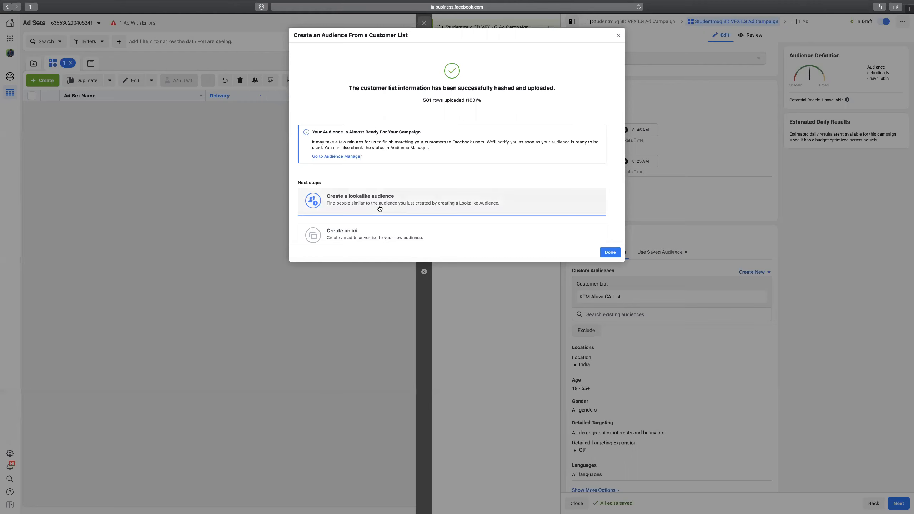
left_click(379, 208)
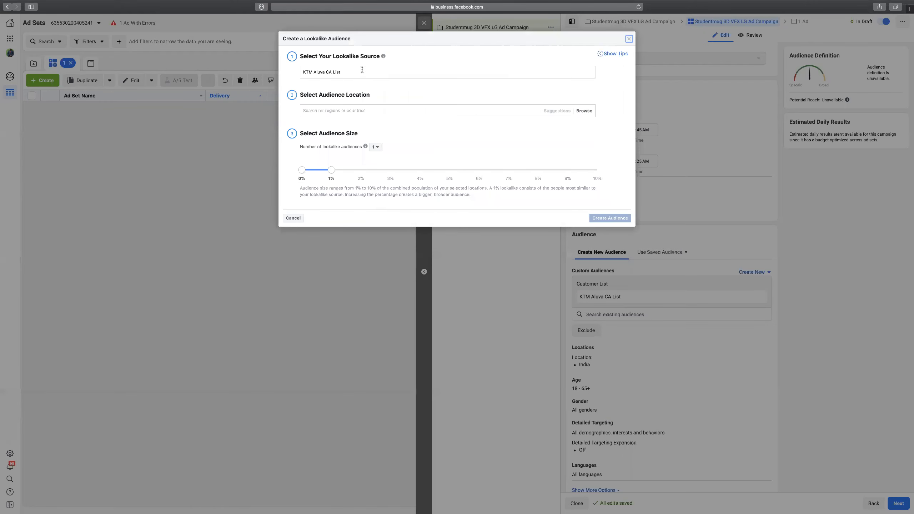
Use KTM Aluva CA List as the lookalike source with one audience sized at 3%.
left_click(398, 74)
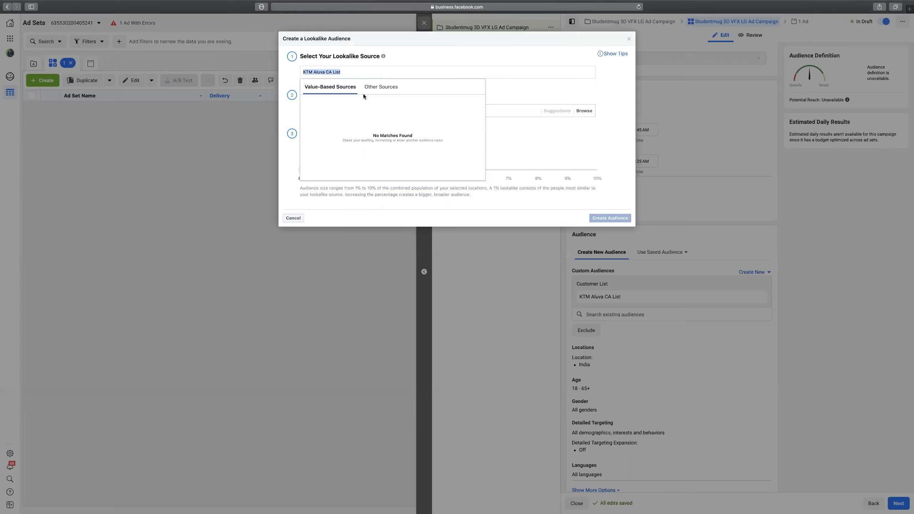
left_click(378, 89)
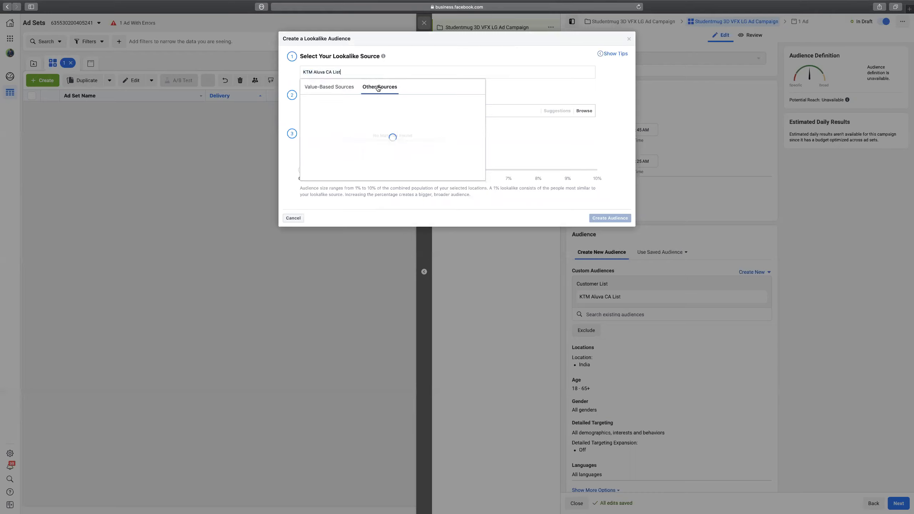
left_click(326, 102)
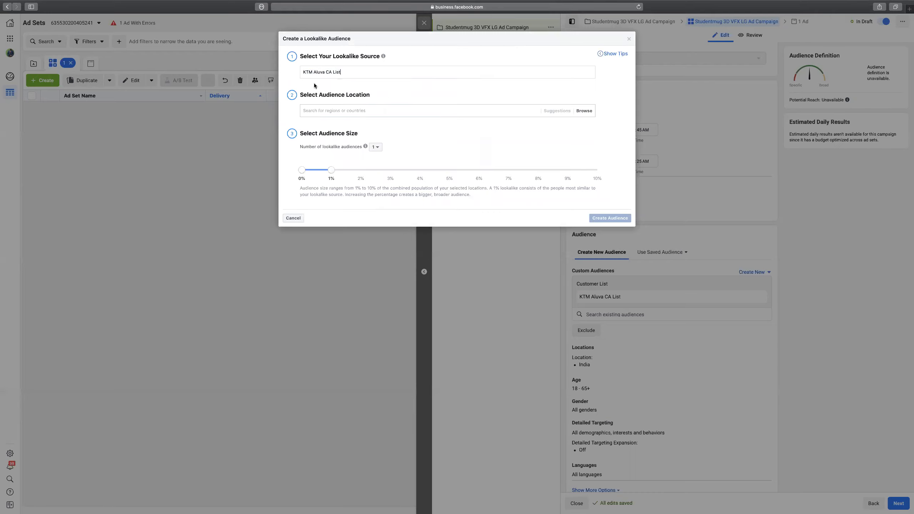
left_click(377, 148)
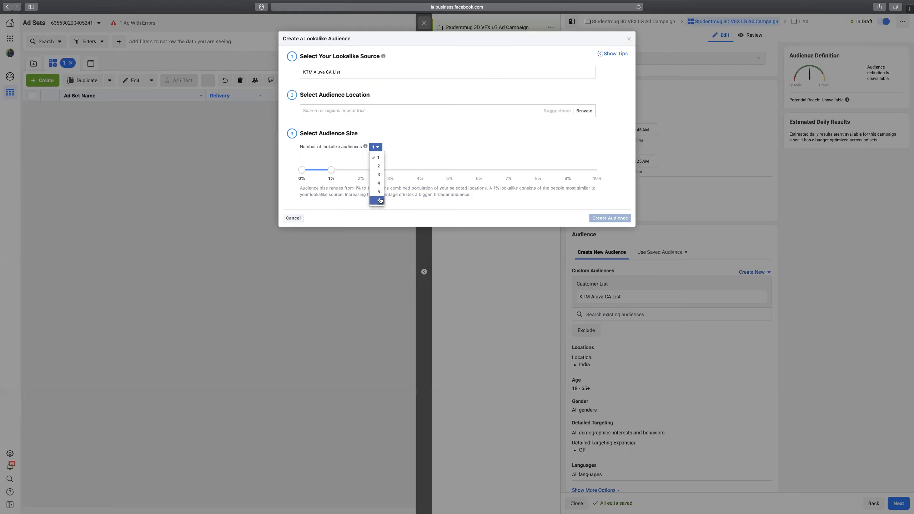
left_click(402, 156)
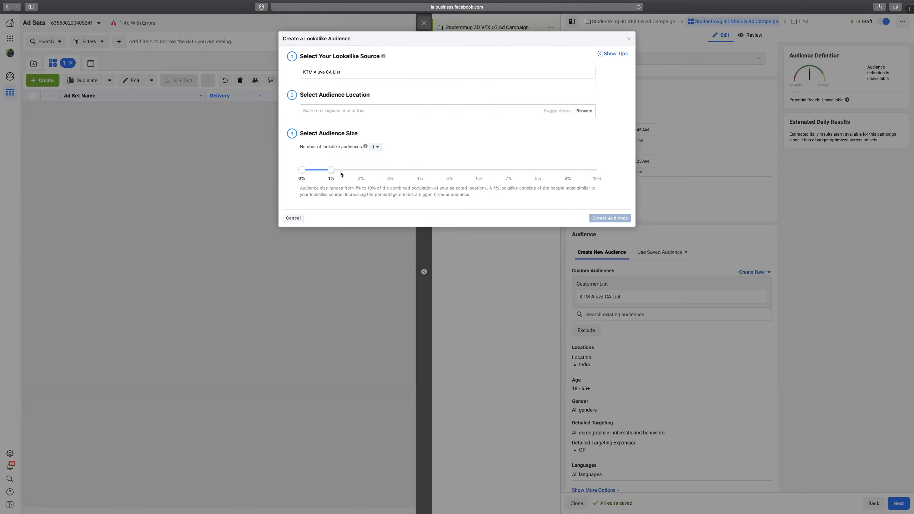
left_click_drag(331, 170, 373, 174)
left_click_drag(389, 171, 623, 180)
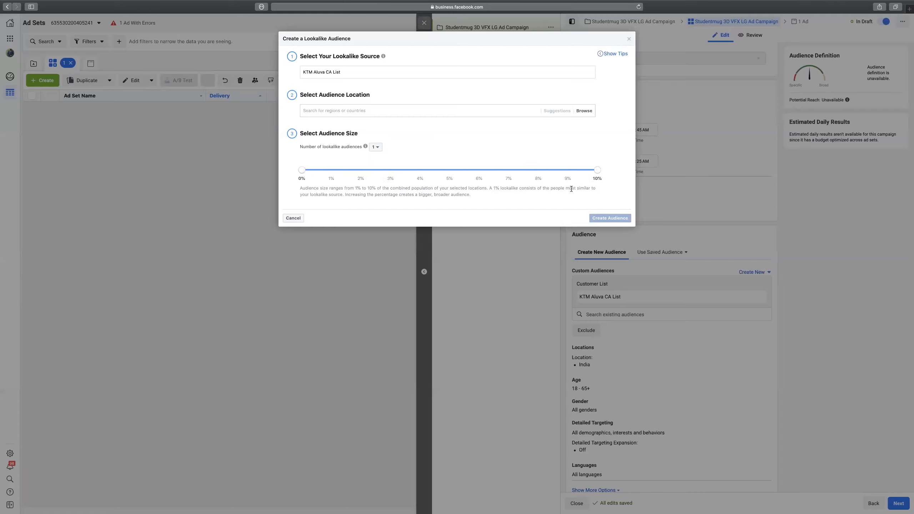
left_click_drag(598, 170, 380, 165)
Set the lookalike audience location to India.
left_click(410, 111)
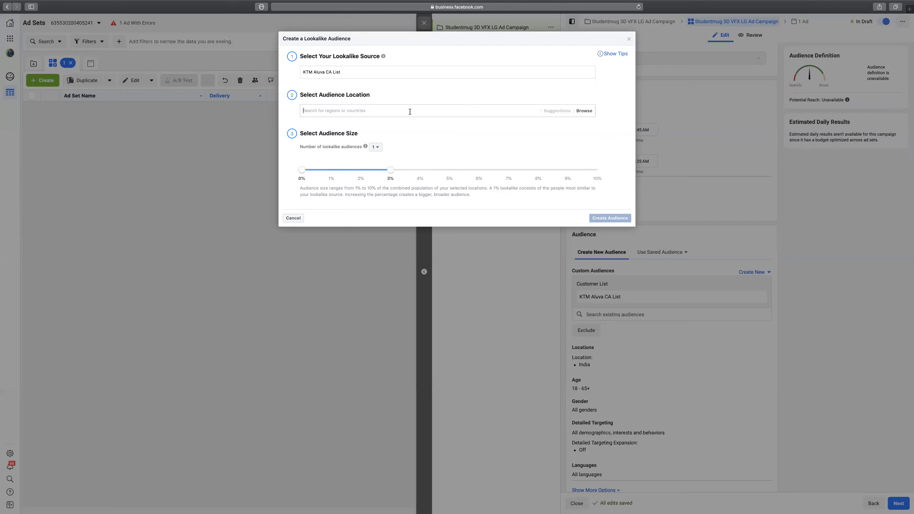
type("India")
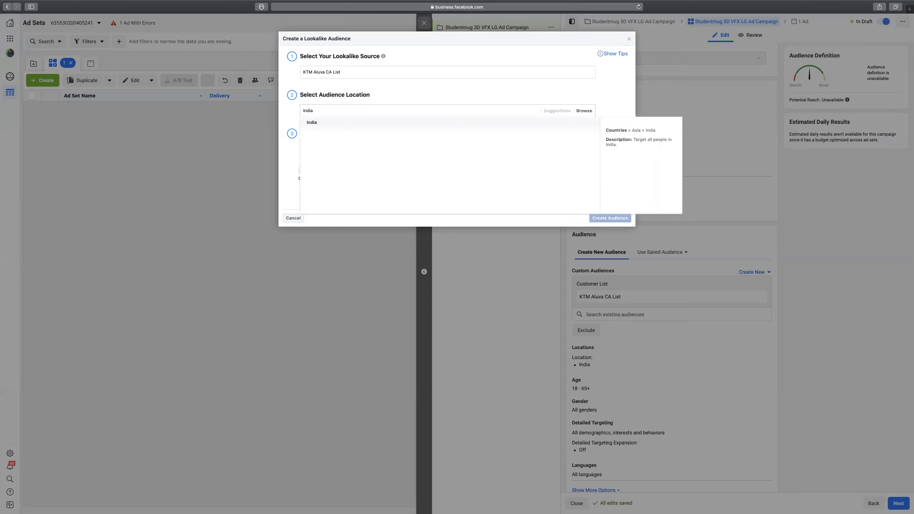
left_click(360, 121)
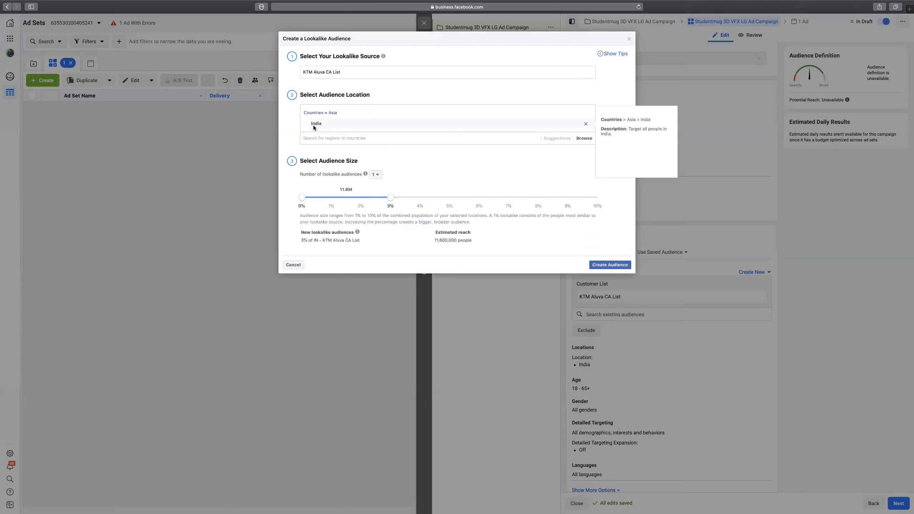
Keep a single 3% lookalike and create the audience of about 11,600,000 people.
mouse_move(356, 178)
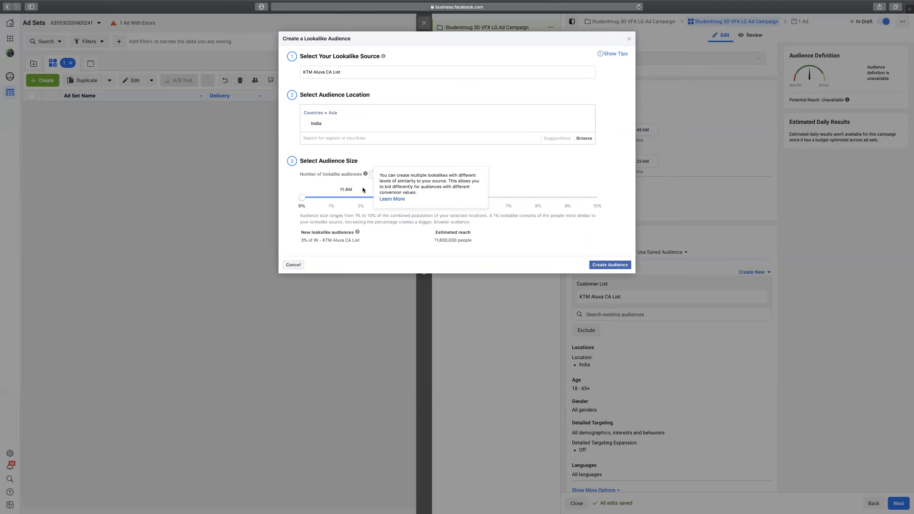
left_click(375, 175)
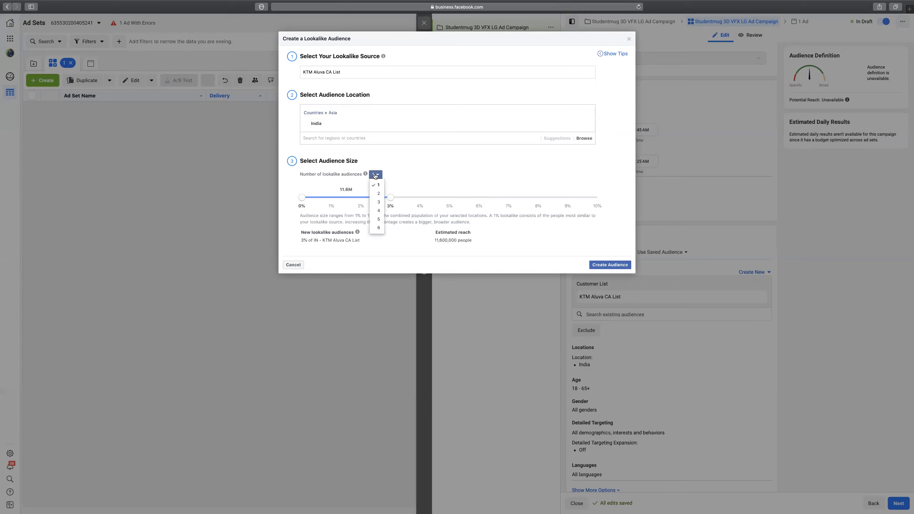
left_click(378, 202)
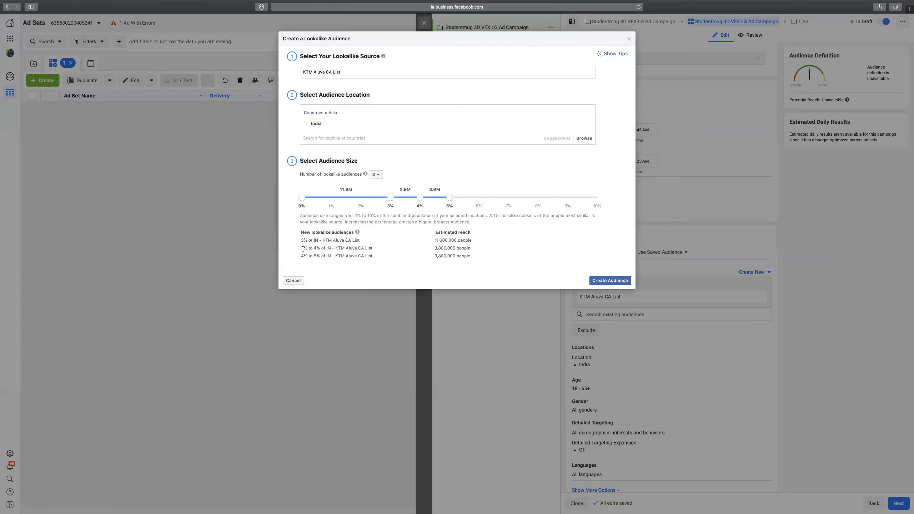
left_click_drag(450, 199, 420, 200)
left_click(376, 174)
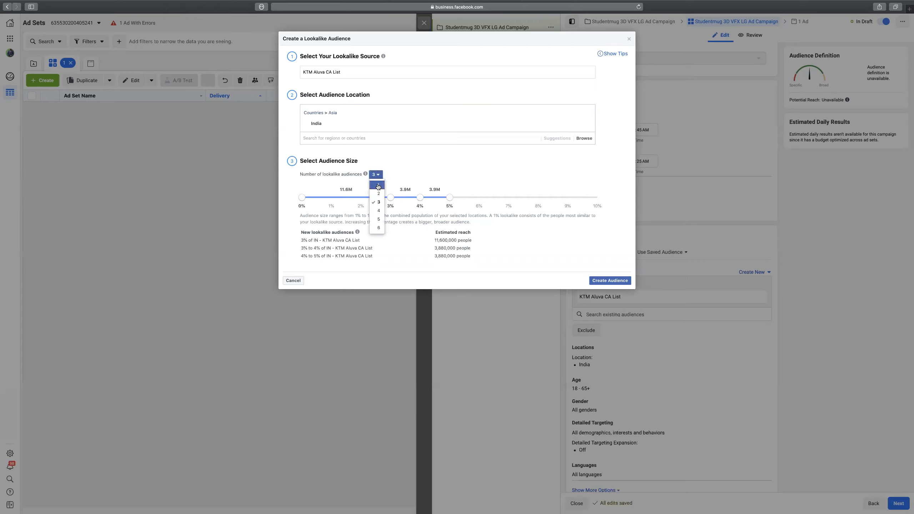
left_click(379, 186)
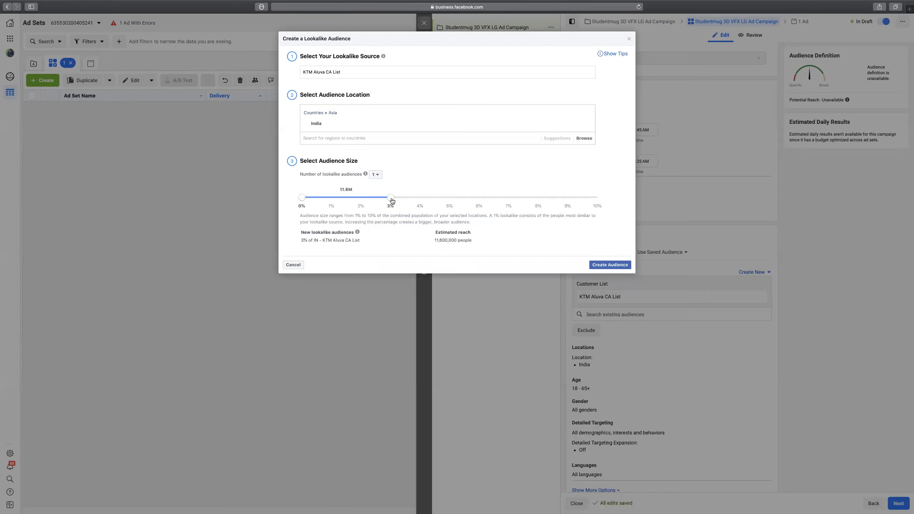
mouse_move(366, 175)
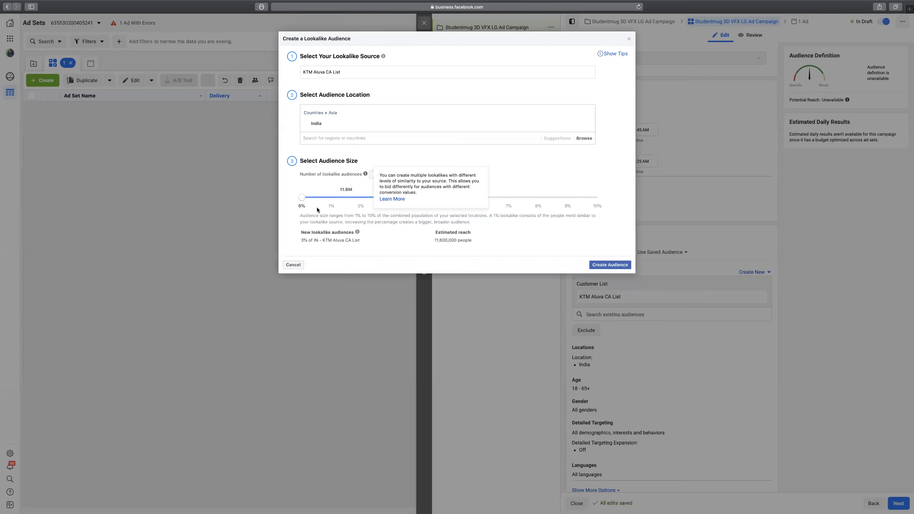
left_click_drag(391, 202, 343, 213)
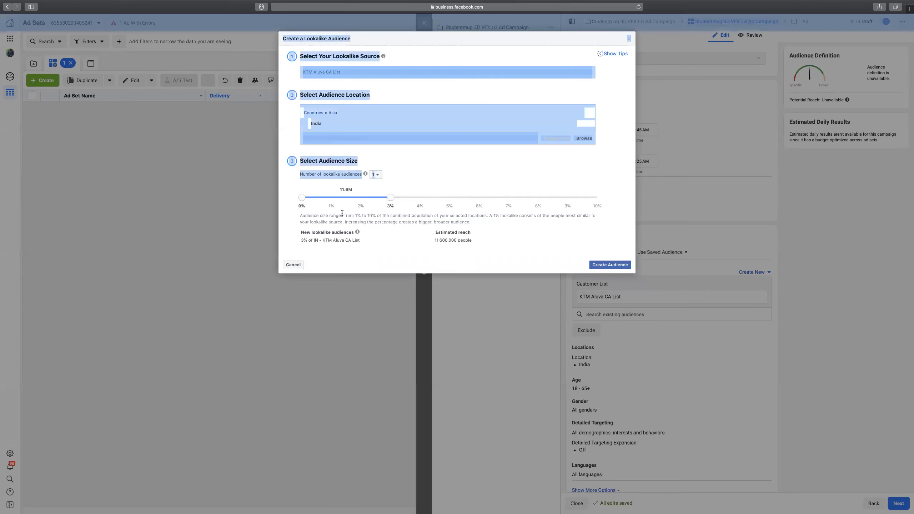
left_click(315, 173)
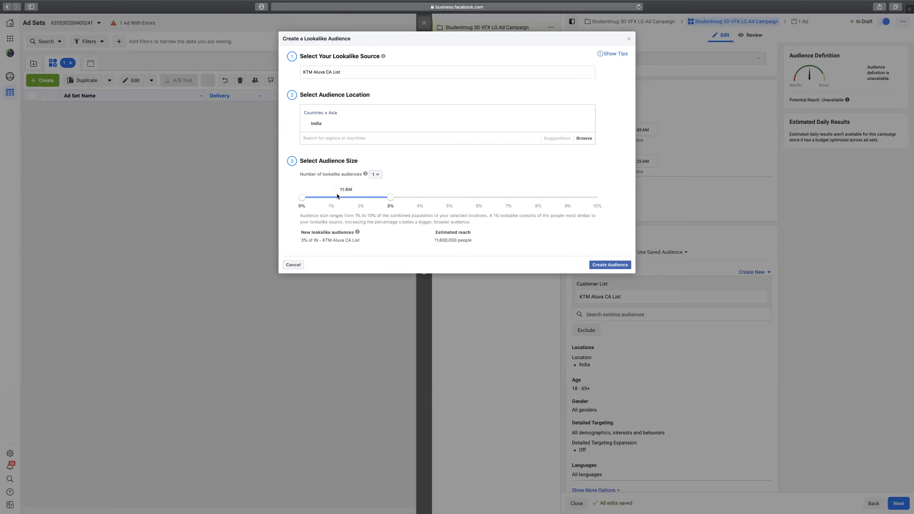
left_click_drag(340, 189, 358, 188)
left_click(401, 234)
left_click(615, 267)
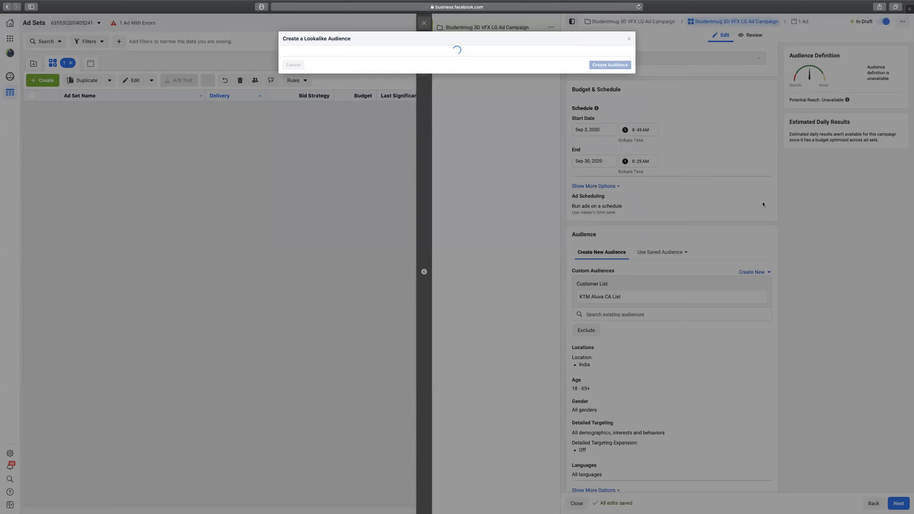
Remove the Lookalike and KTM Aluva CA List audiences, then begin a new Custom Audience.
scroll(762, 250, "down", 3)
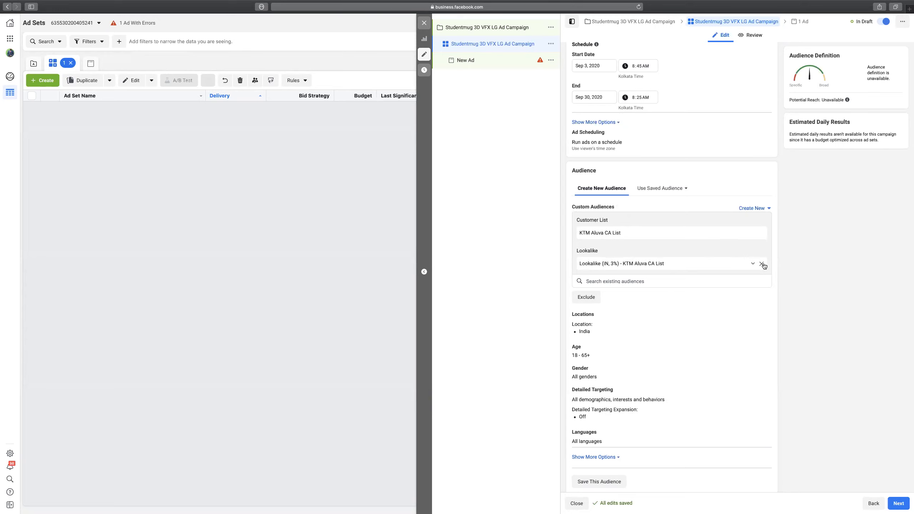
left_click(761, 264)
left_click(762, 232)
left_click(769, 208)
left_click(801, 230)
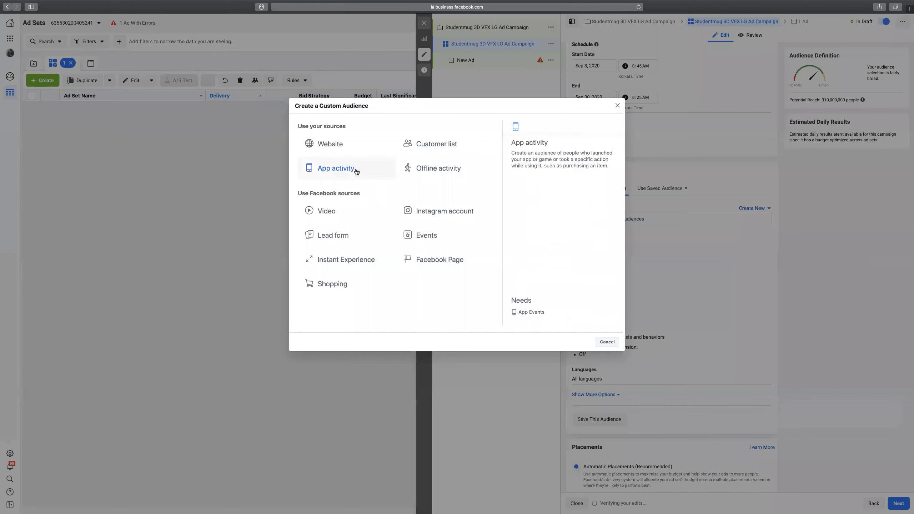
left_click(334, 169)
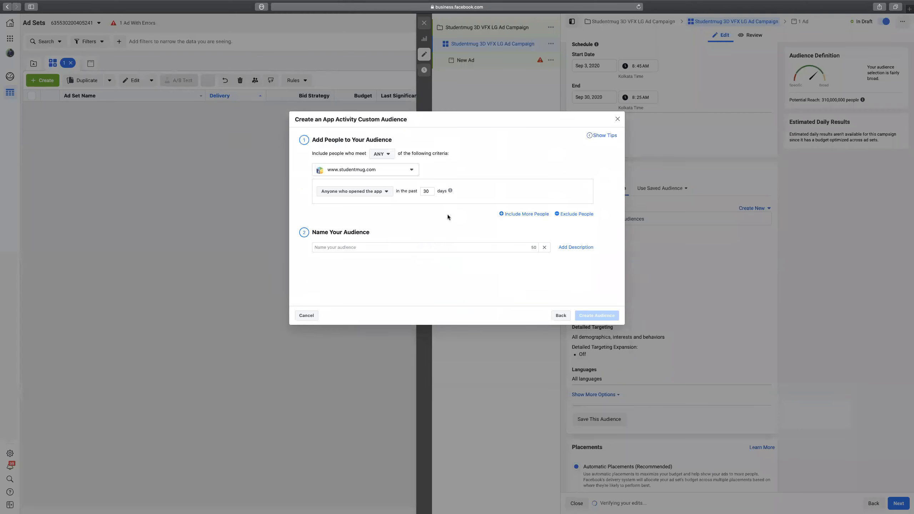
left_click(386, 191)
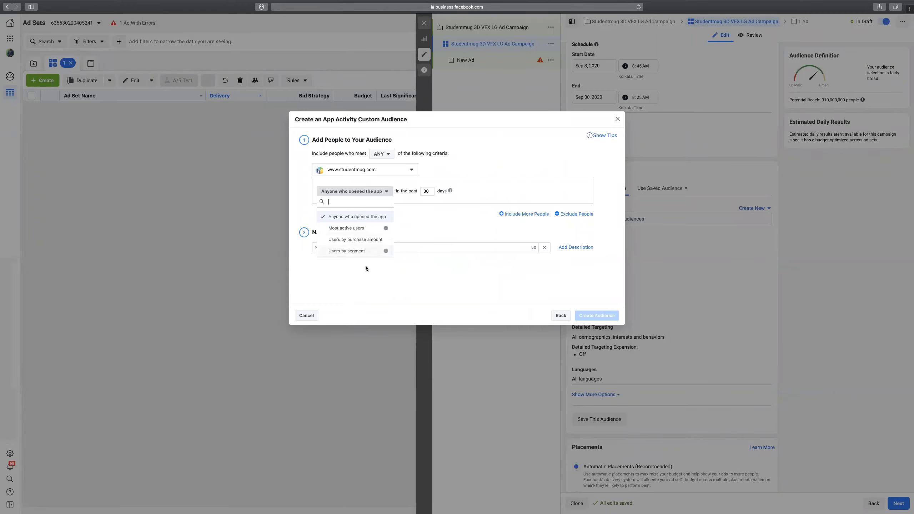
left_click(446, 215)
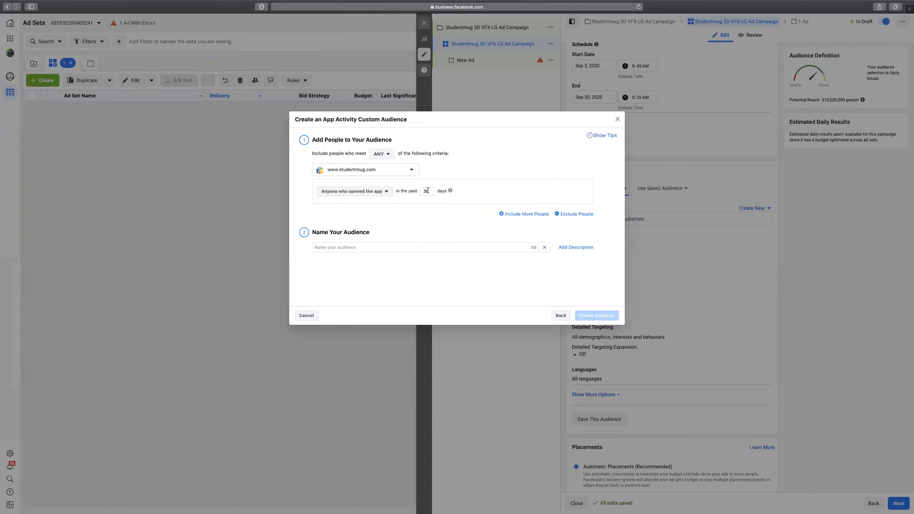
double_click(427, 190)
mouse_move(454, 191)
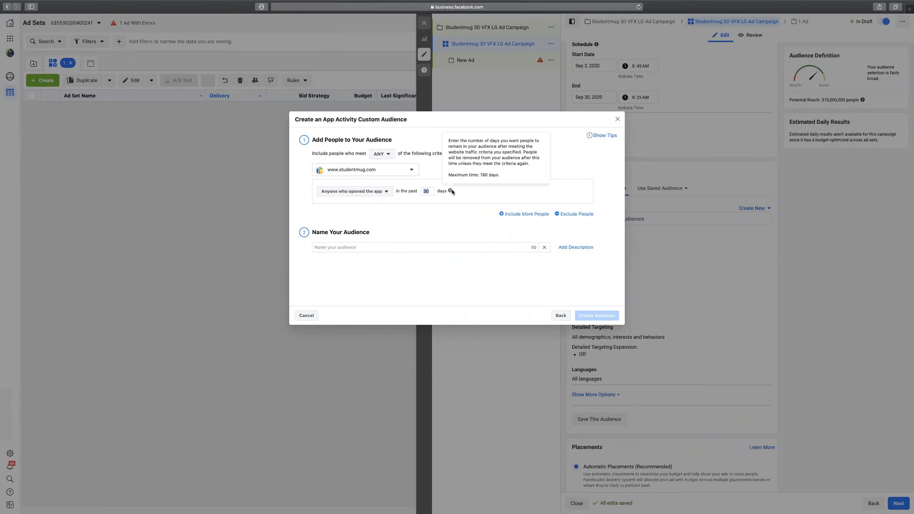
type("18")
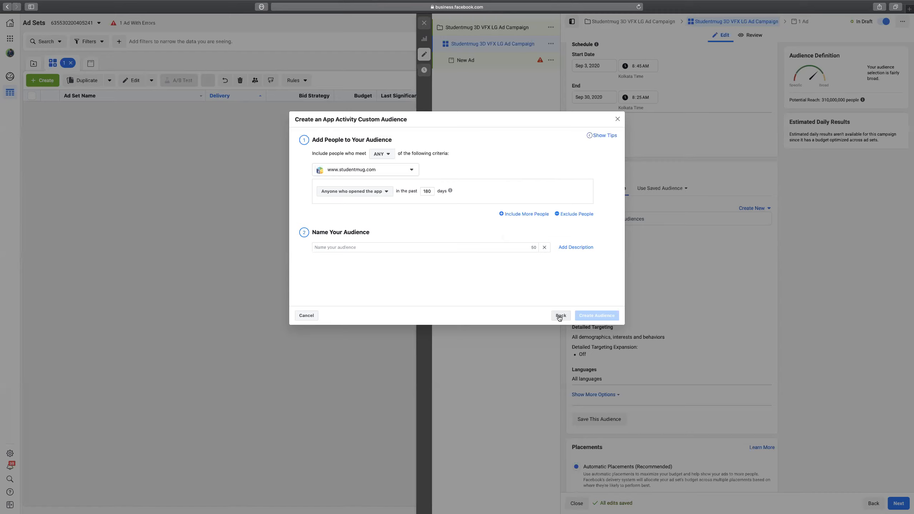
left_click(560, 315)
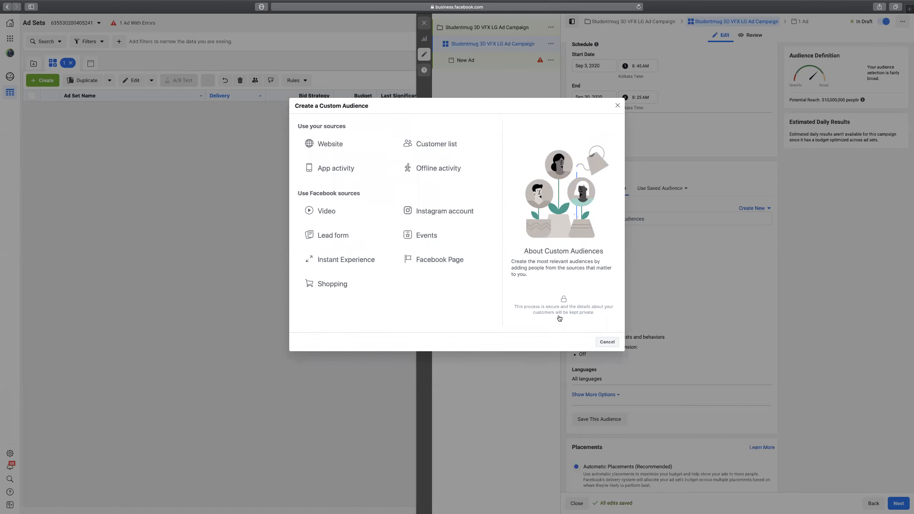
mouse_move(471, 177)
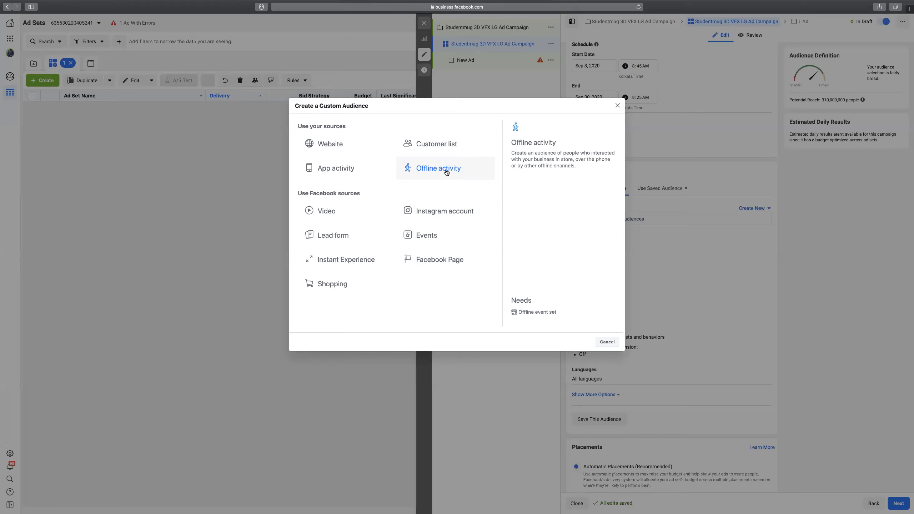
left_click(327, 214)
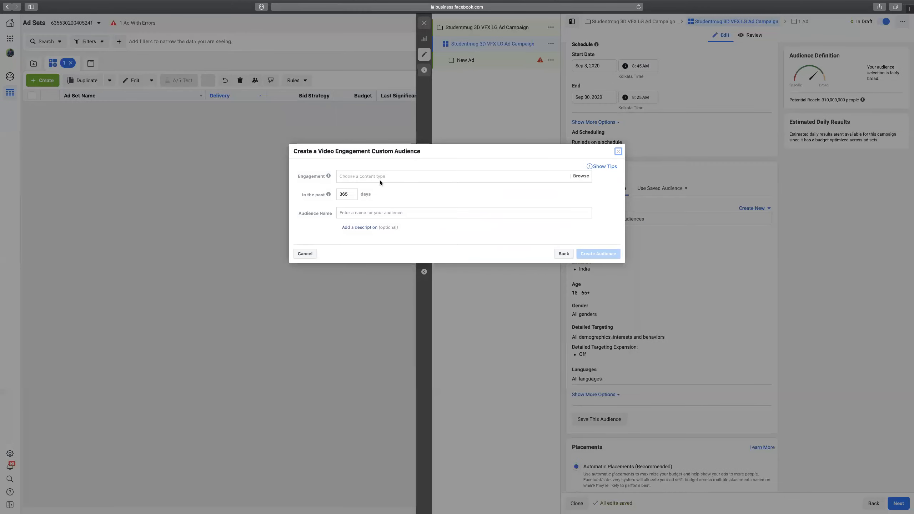
left_click(382, 175)
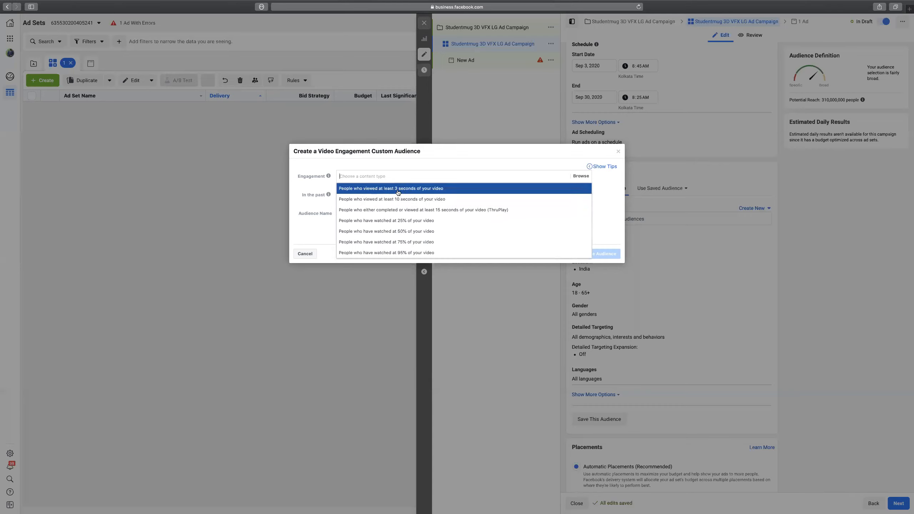
left_click(304, 185)
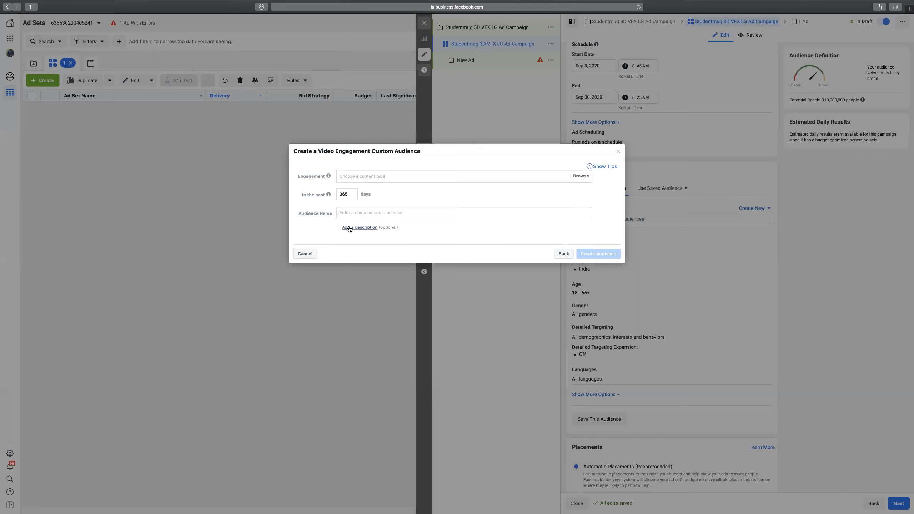
left_click(394, 212)
left_click(564, 254)
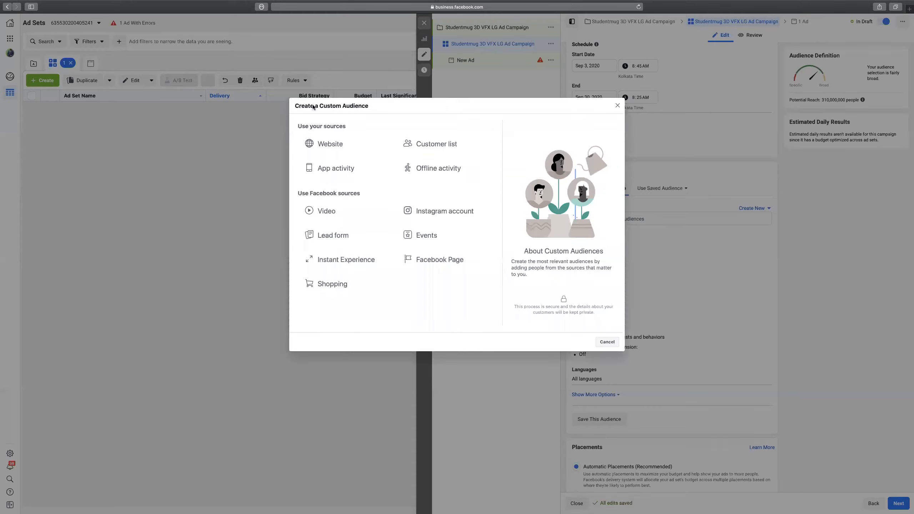
left_click(436, 212)
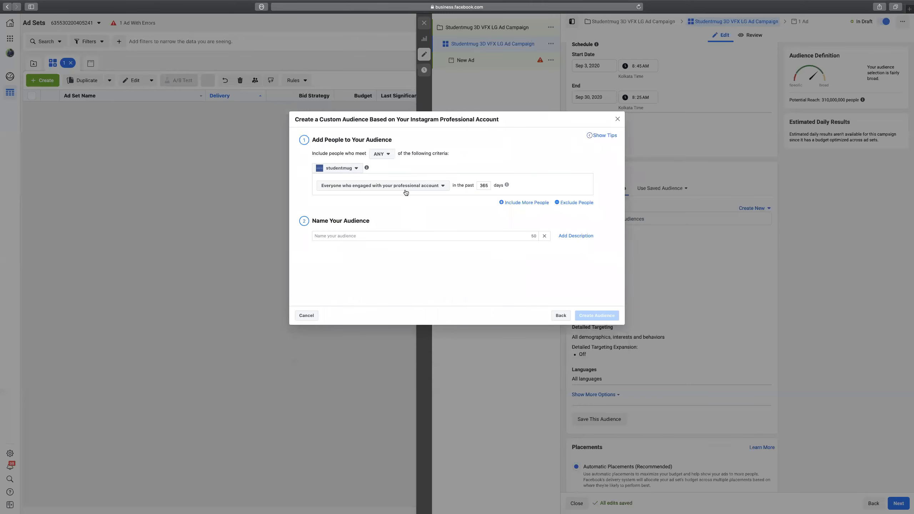
left_click(407, 187)
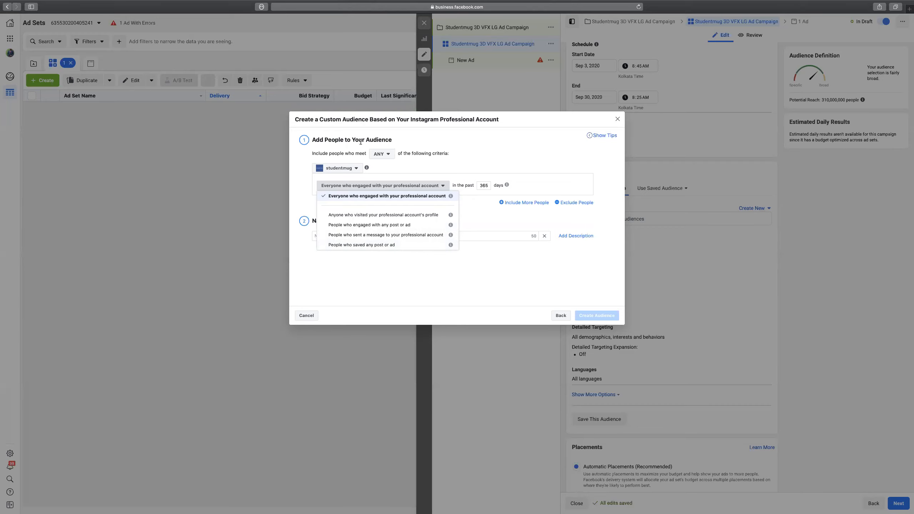
left_click(475, 220)
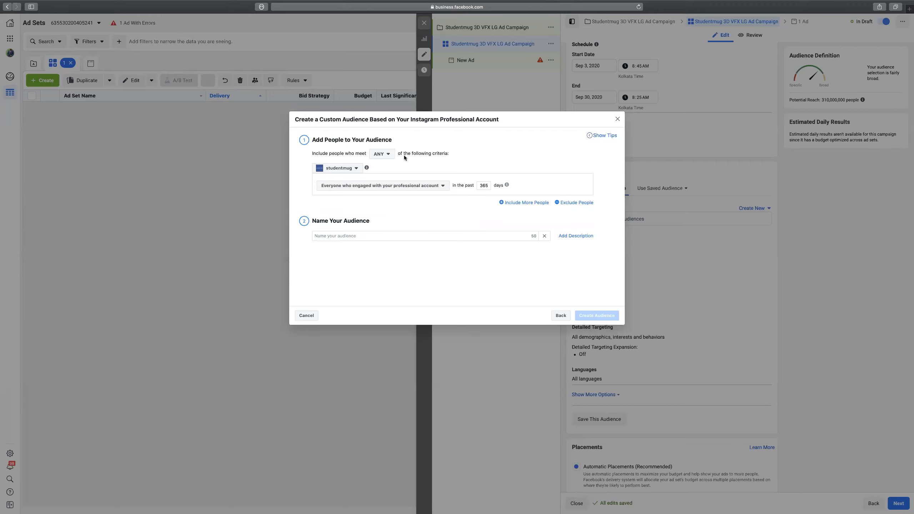
left_click(560, 315)
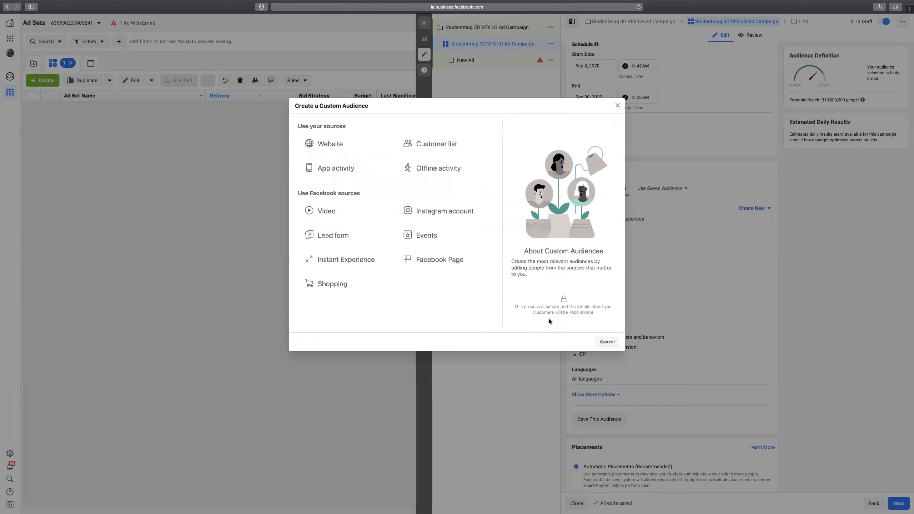
Build a Lead Form audience including anyone who opened a Studentmug form.
left_click(334, 237)
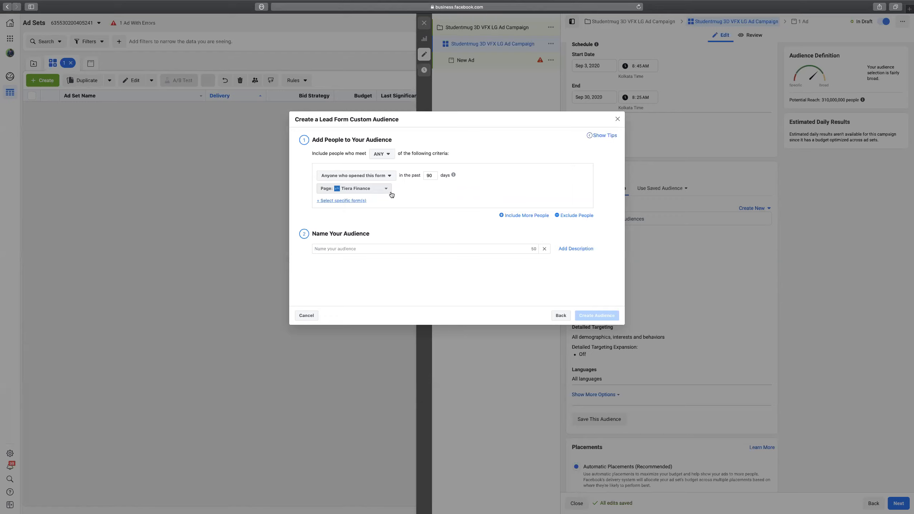
left_click(390, 178)
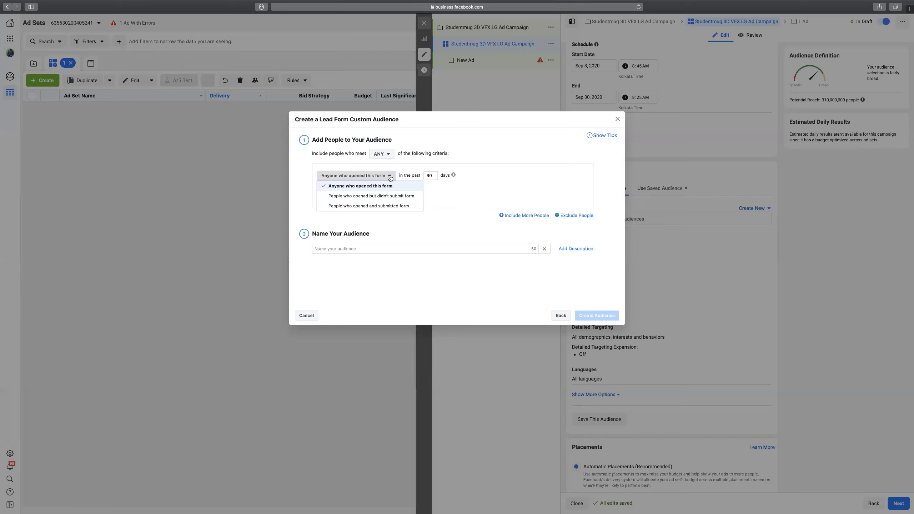
left_click(385, 187)
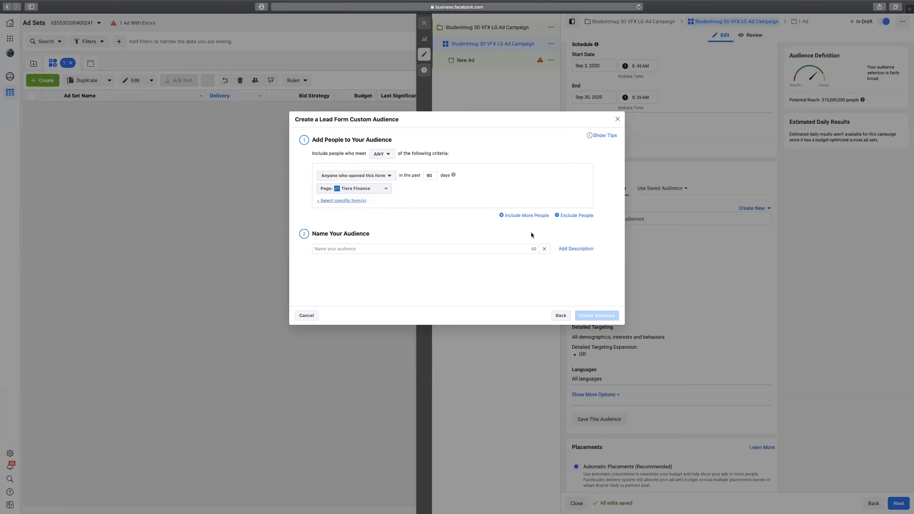
left_click(535, 216)
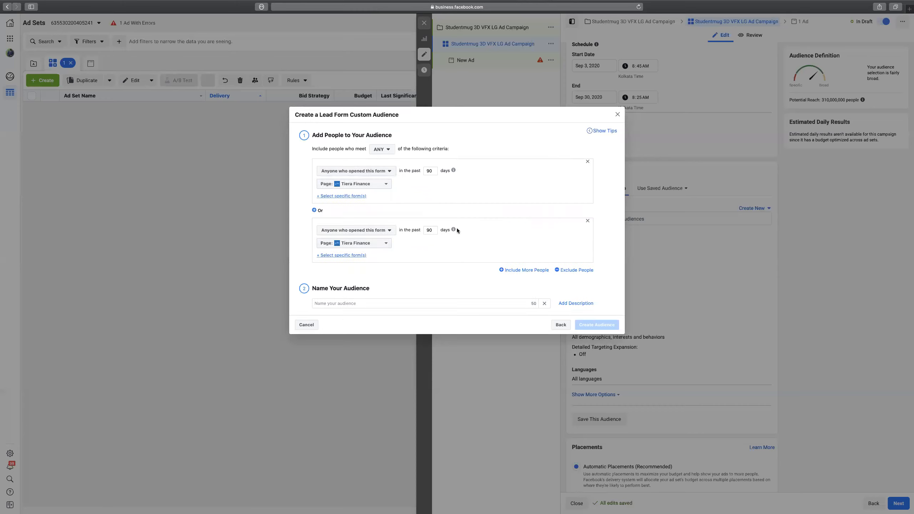
left_click(360, 185)
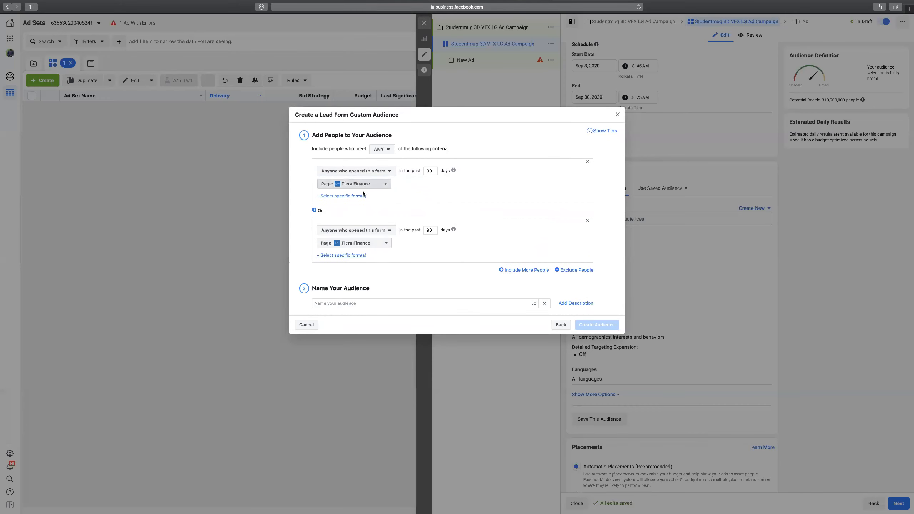
type("studen")
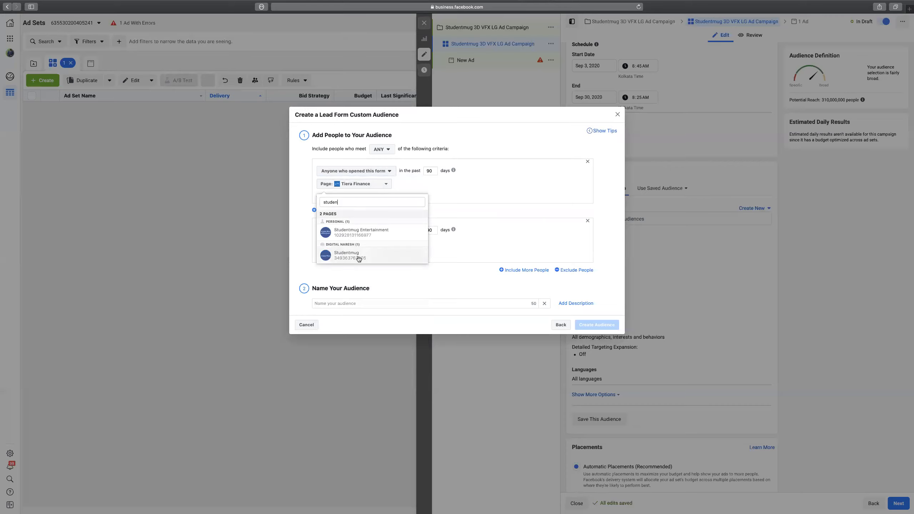
left_click(357, 256)
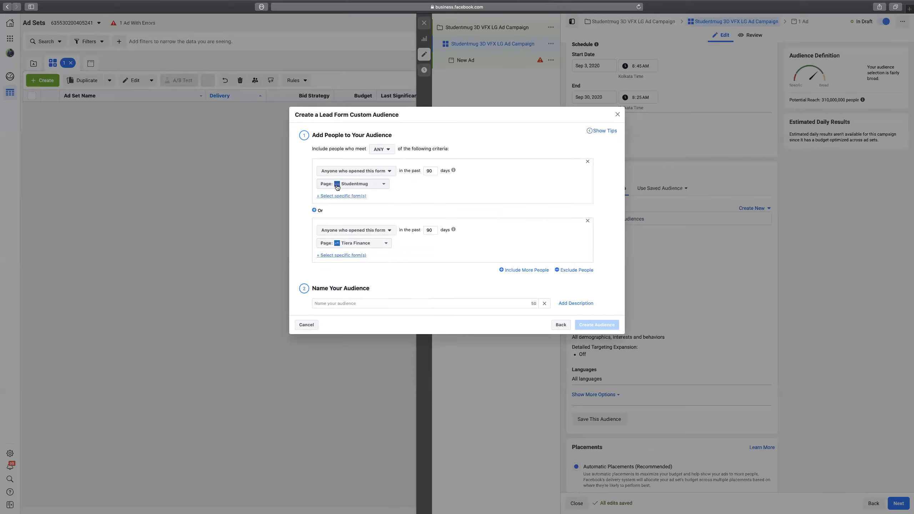
left_click(342, 199)
left_click(366, 194)
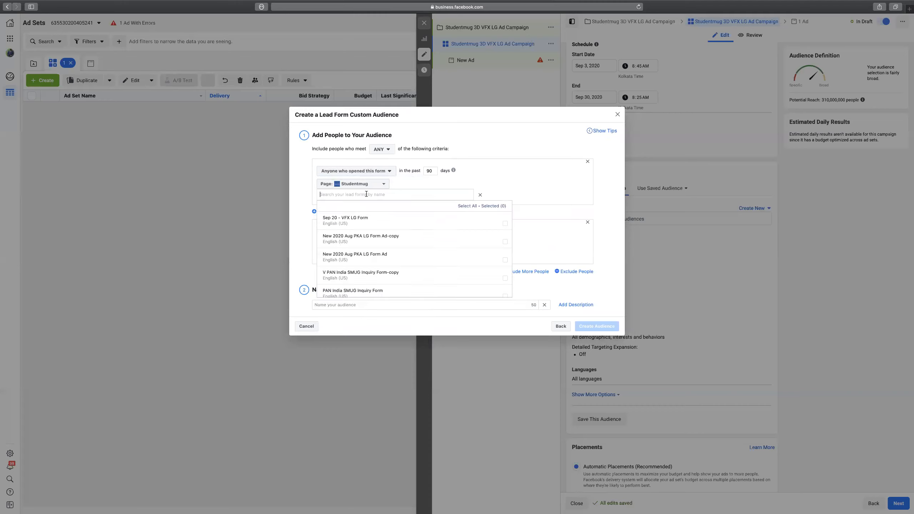
scroll(476, 219, "down", 4)
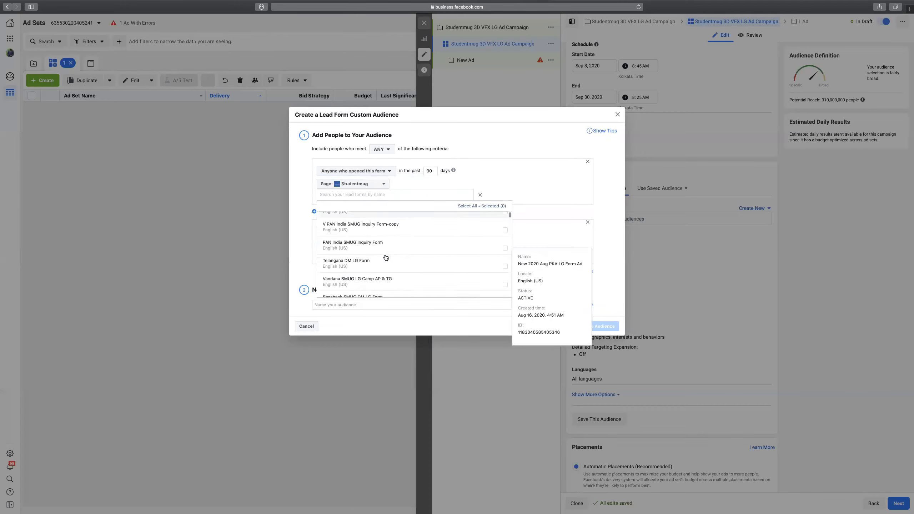
Also include people who opened but didn't submit any of Studentmug's 25 lead forms.
left_click(314, 211)
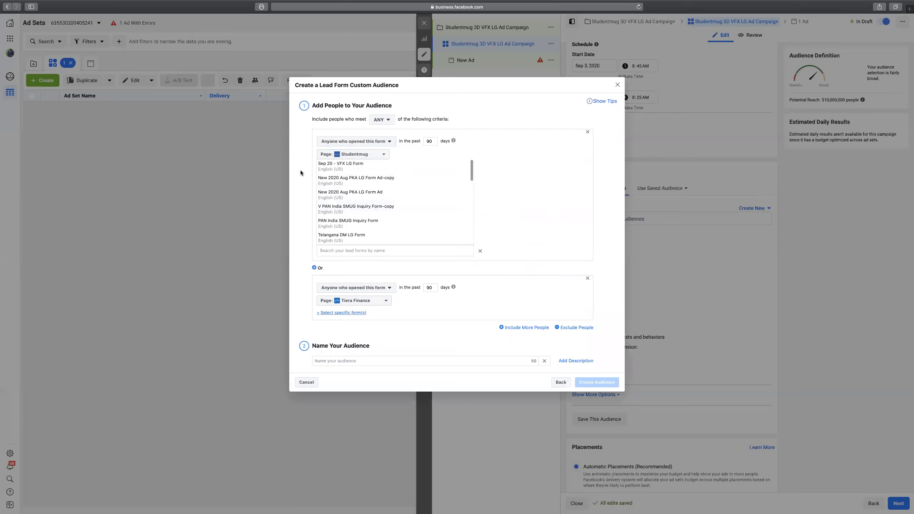
left_click(380, 290)
left_click(387, 309)
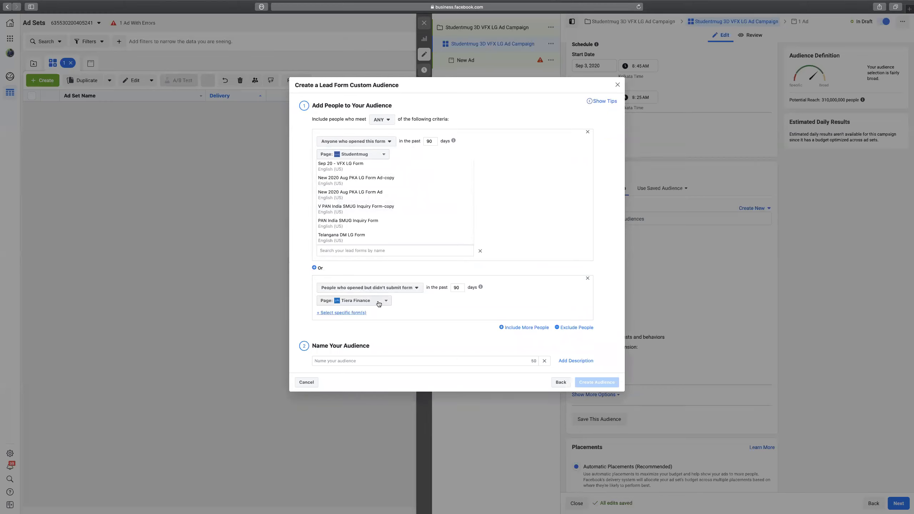
left_click(385, 302)
type("stude")
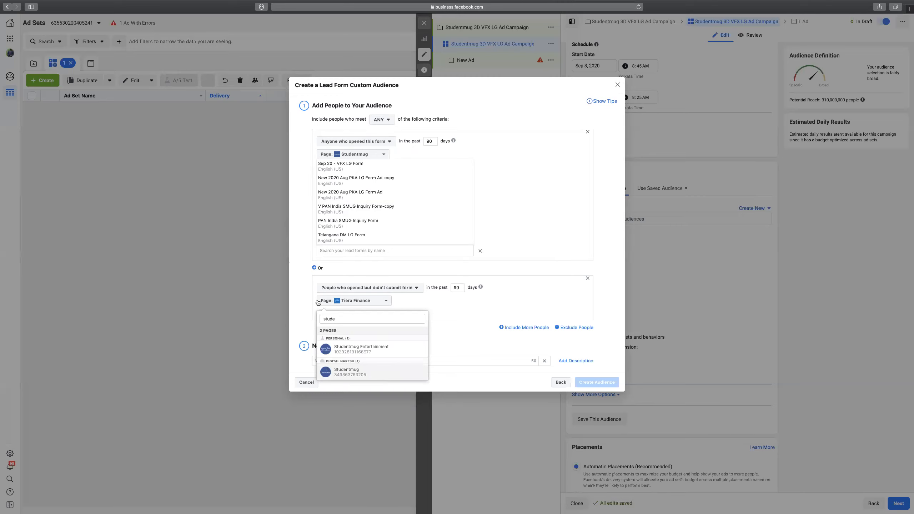
left_click(378, 373)
left_click(341, 313)
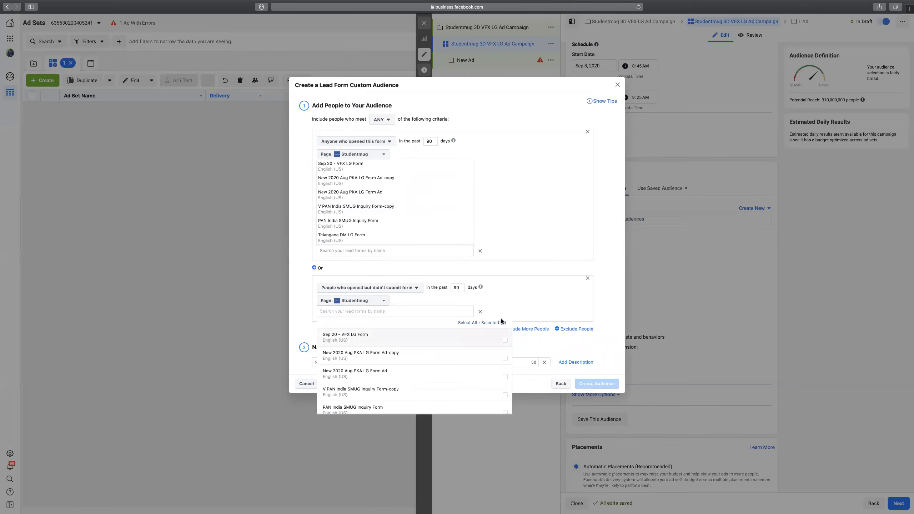
left_click(465, 324)
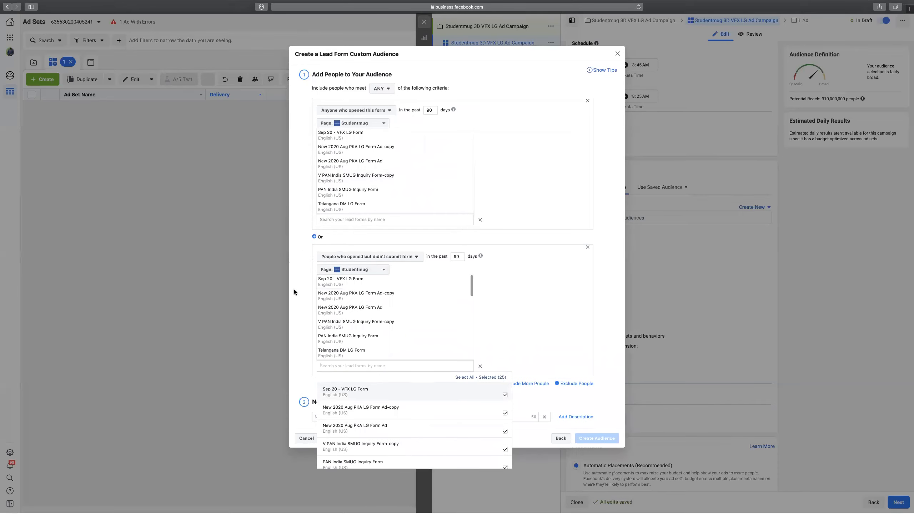
left_click(602, 293)
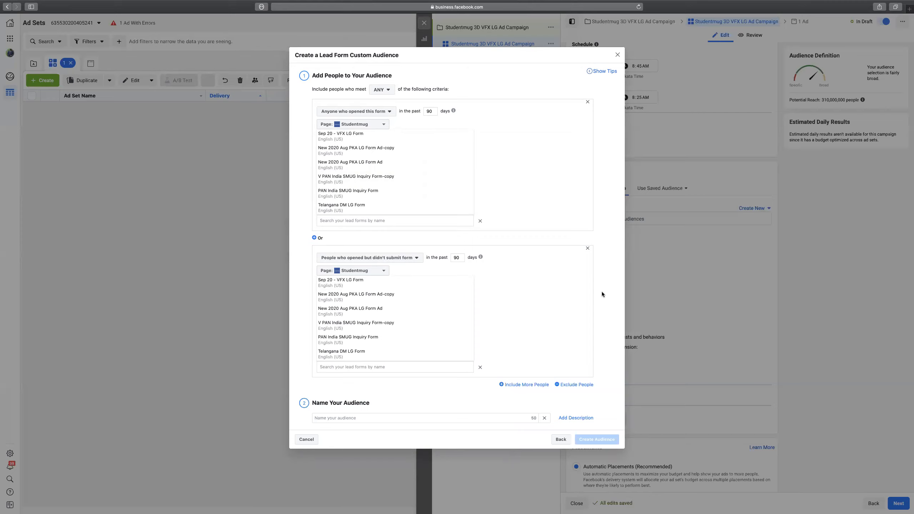
Exclude people who opened and submitted a form on the Studentmug page.
left_click(576, 384)
scroll(409, 328, "down", 3)
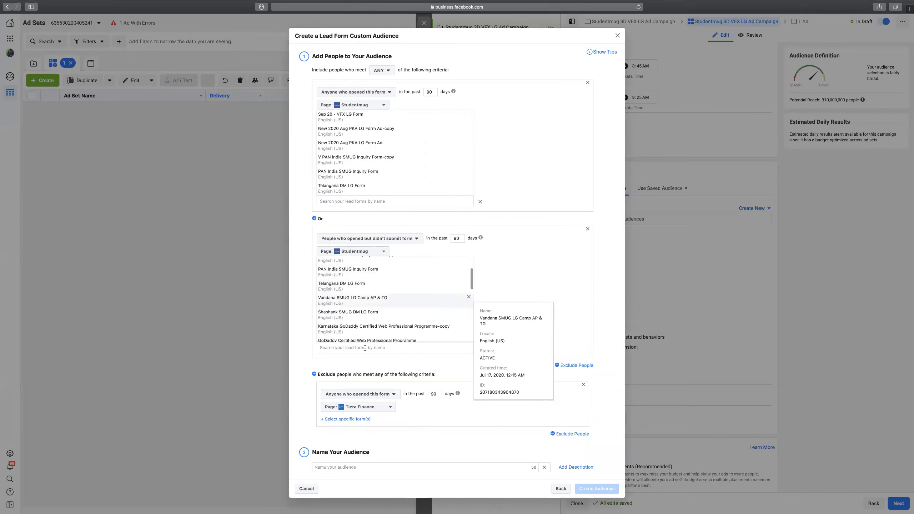
left_click(376, 394)
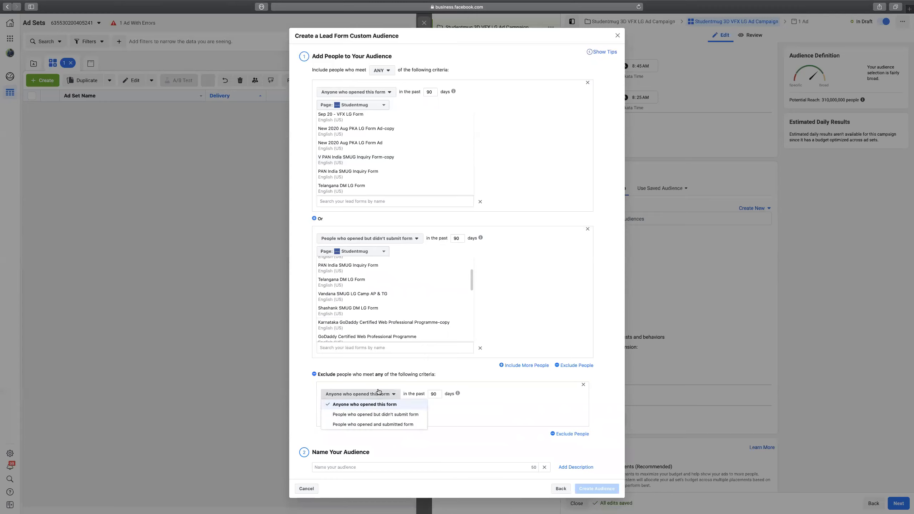
left_click(383, 424)
left_click(378, 410)
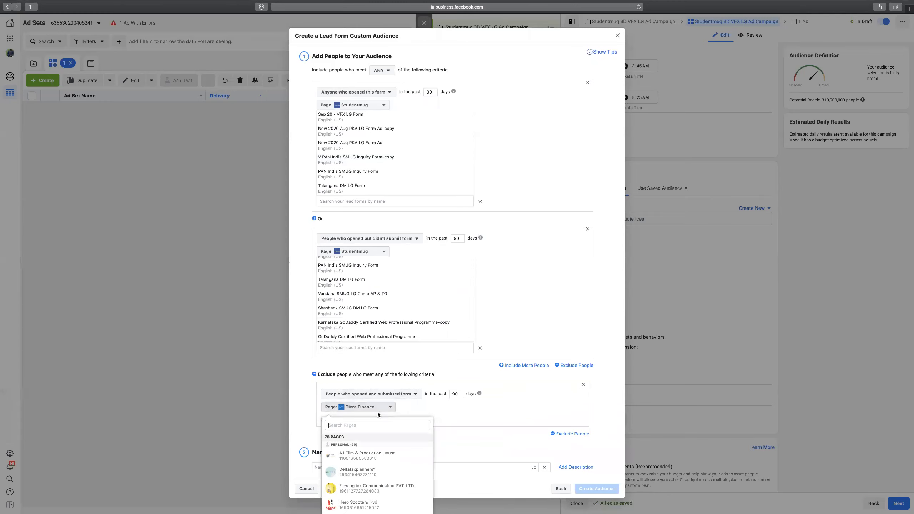
type("st")
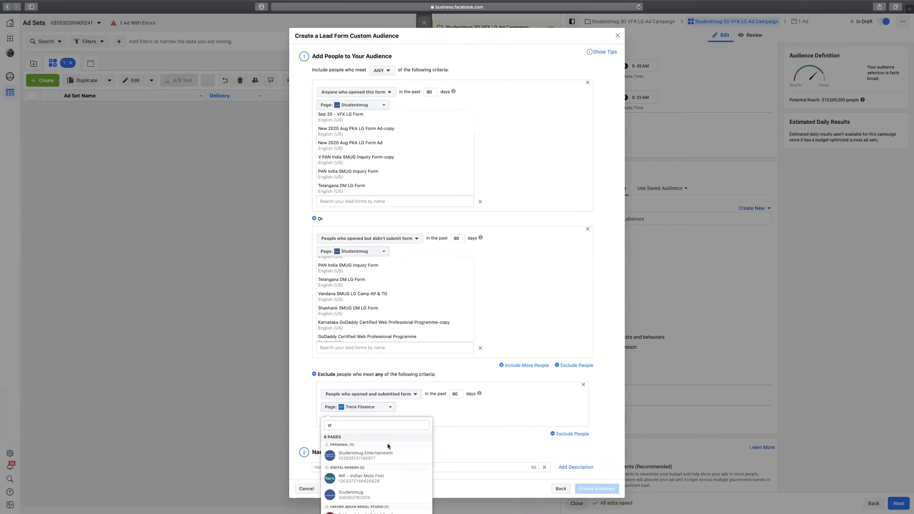
type("y")
key("BackSpace")
type("ude")
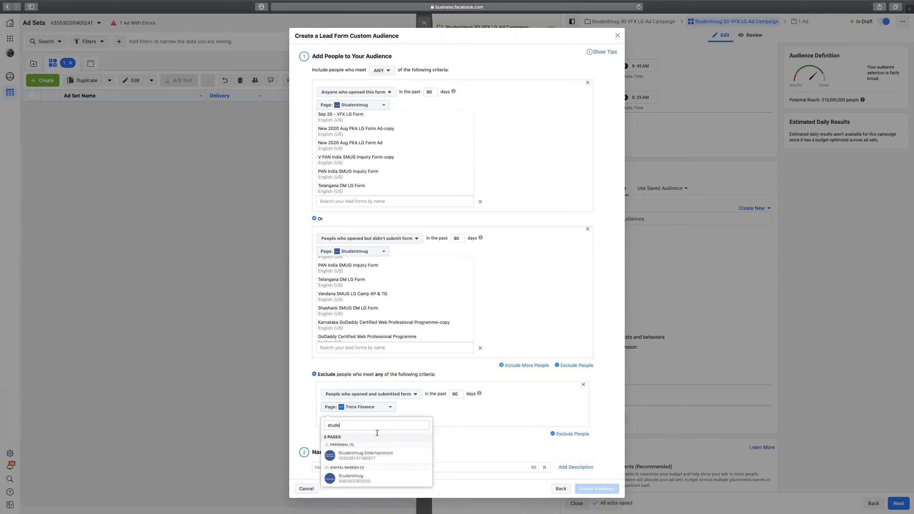
key("Return")
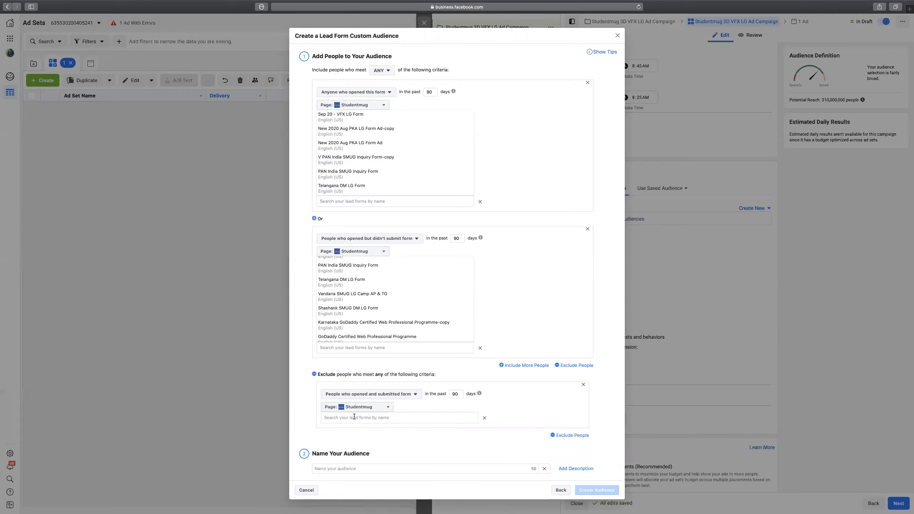
left_click(435, 417)
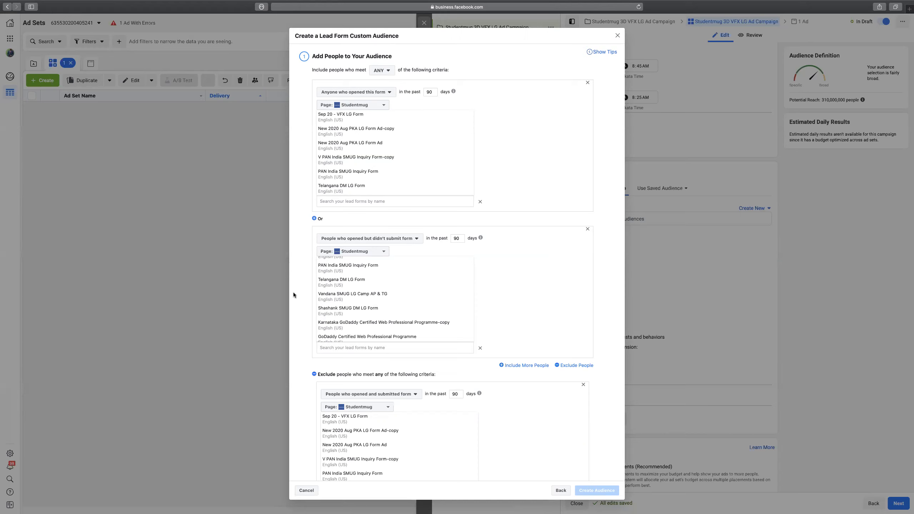
Name the lead-form audience 'Studentmug LG CA' and create it.
scroll(607, 280, "down", 2)
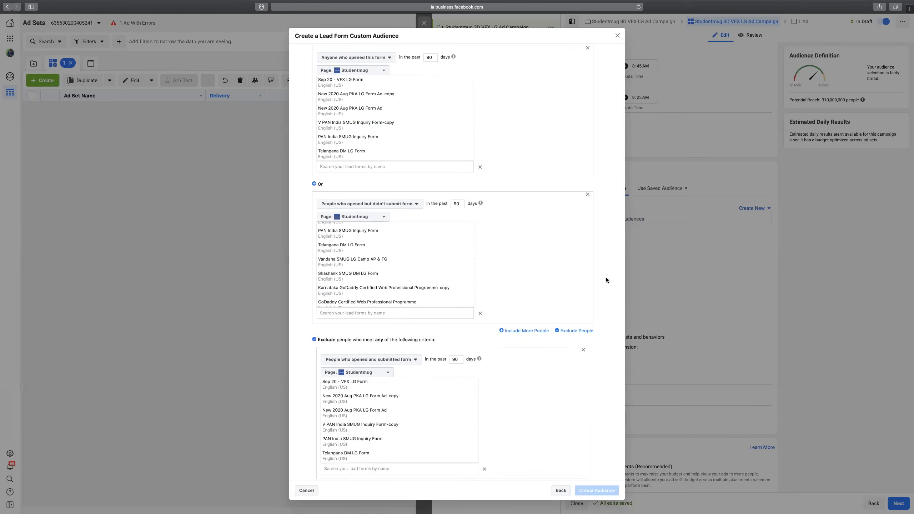
scroll(607, 279, "down", 3)
left_click(398, 469)
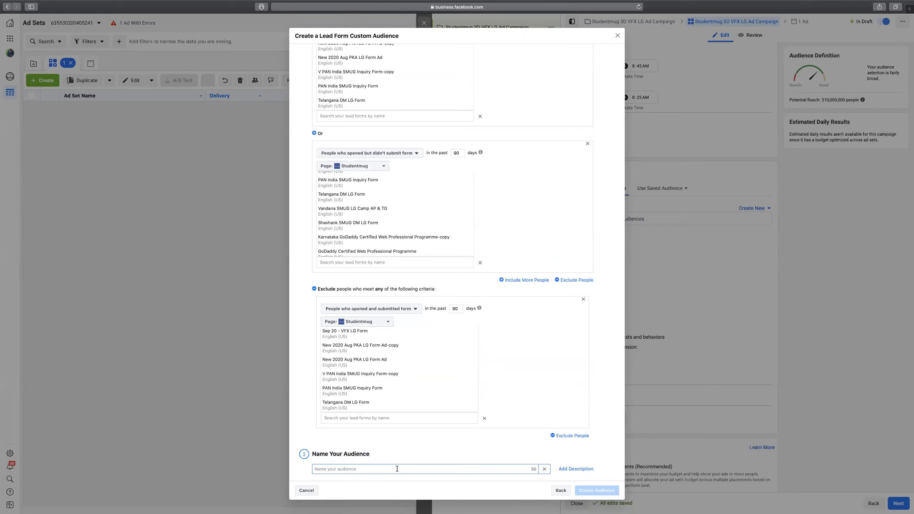
type("Studentmug")
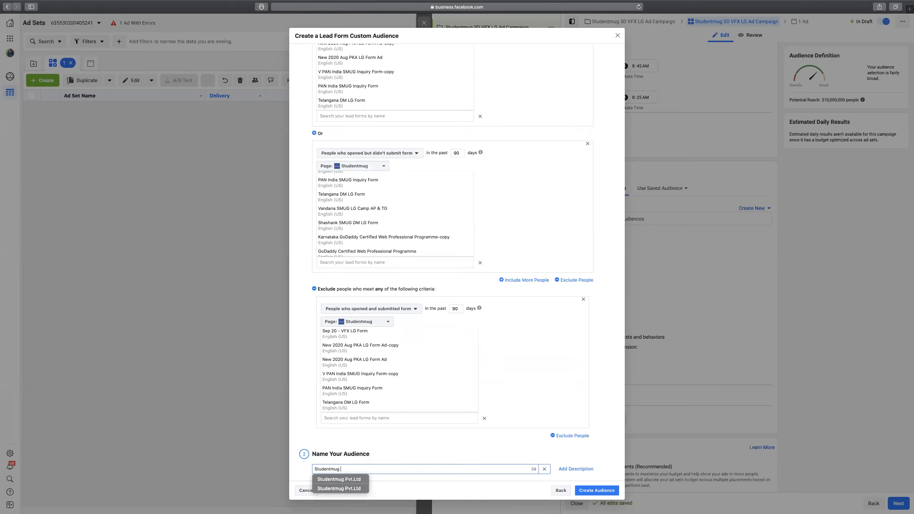
type("LG CA")
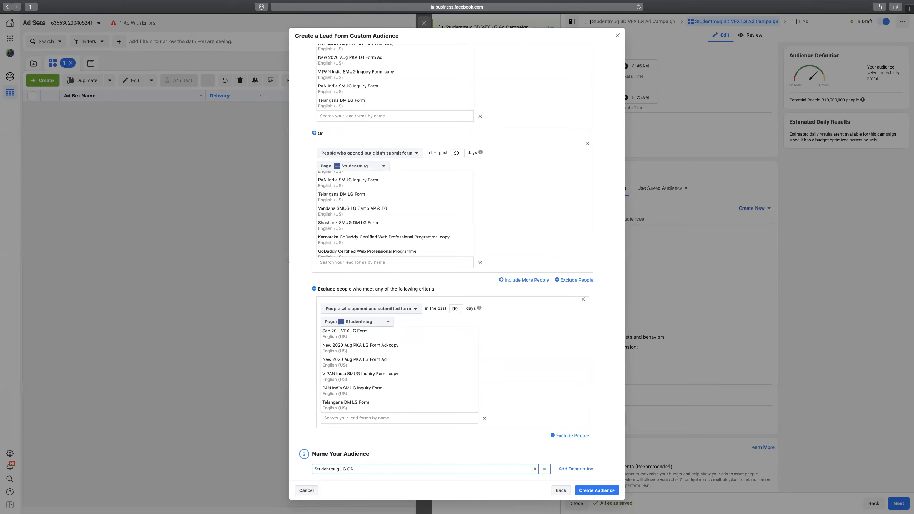
left_click(605, 492)
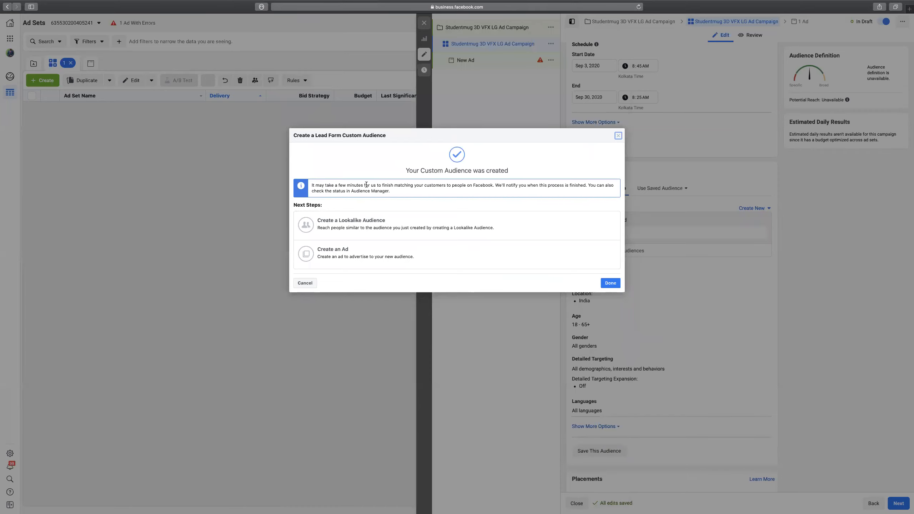
Create 3 India lookalike audiences of Studentmug LG CA, sized 1%, 1–2% and 2–3%.
left_click(359, 226)
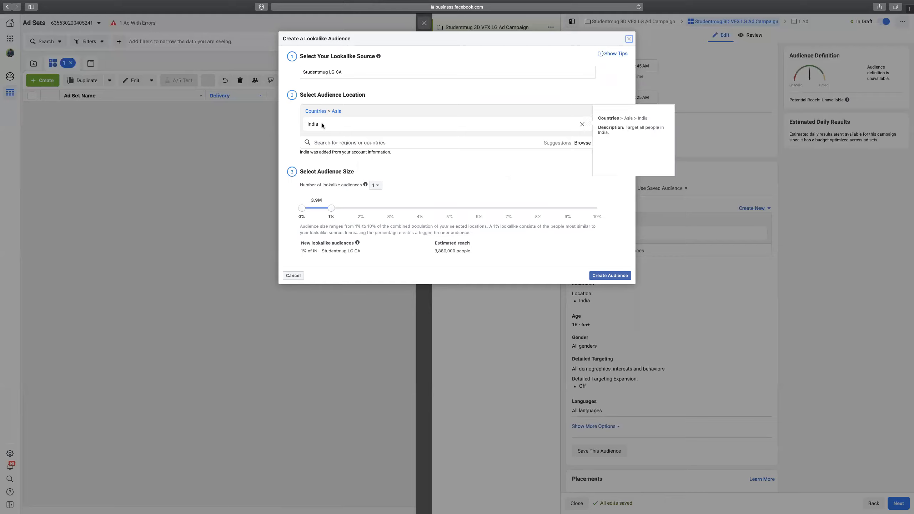
left_click(376, 185)
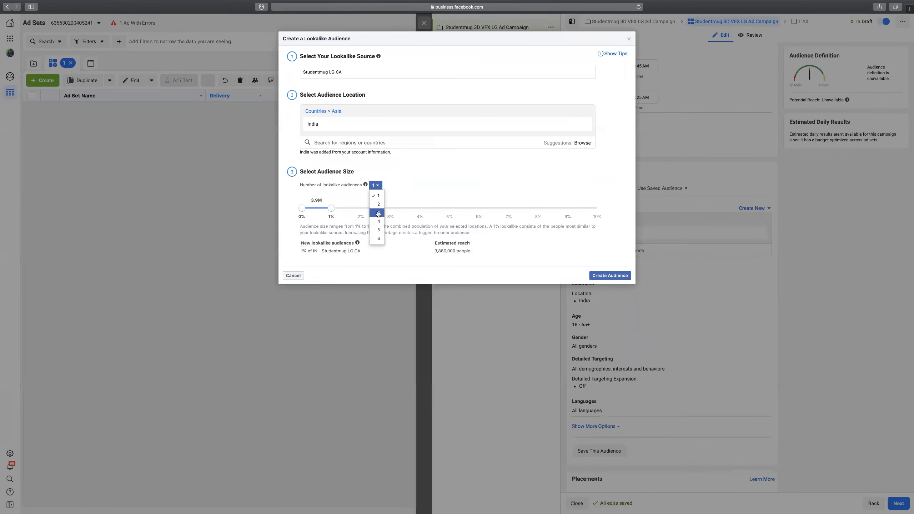
left_click(379, 215)
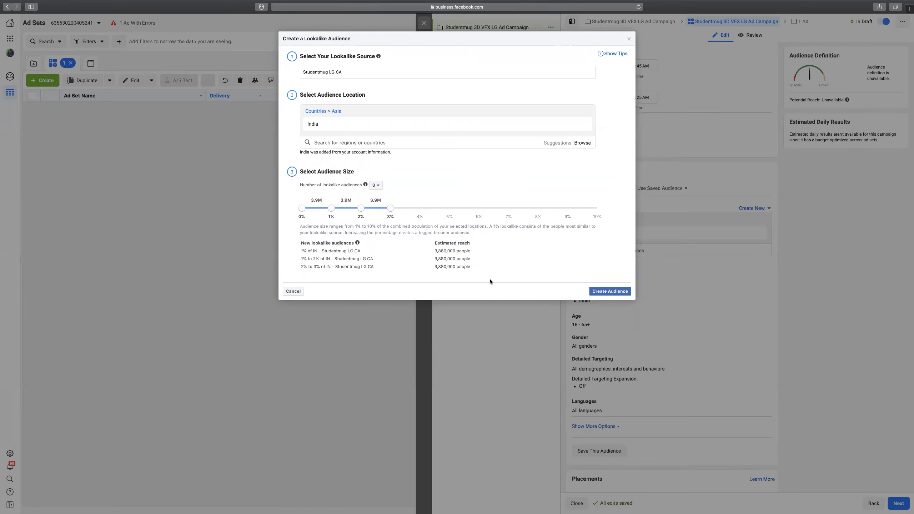
left_click(604, 291)
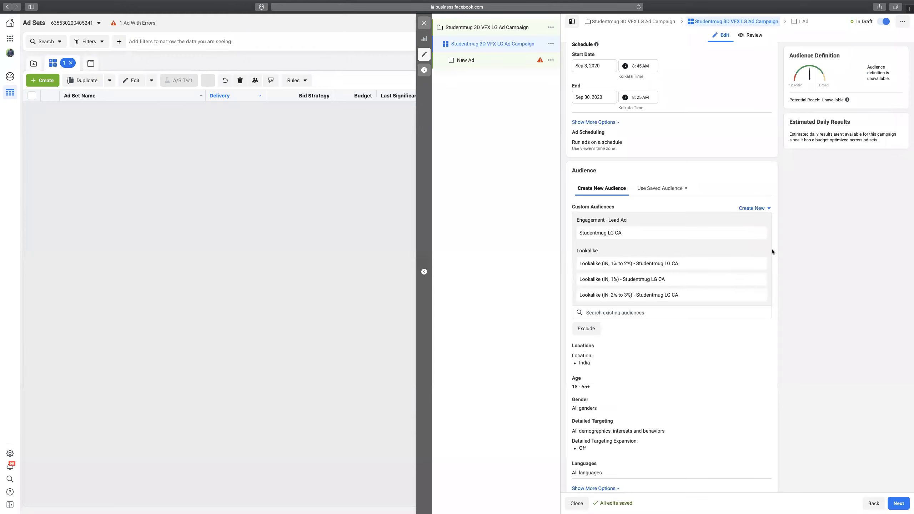
left_click(755, 209)
Start an Events-based custom audience and review its criteria options without changing them.
left_click(759, 222)
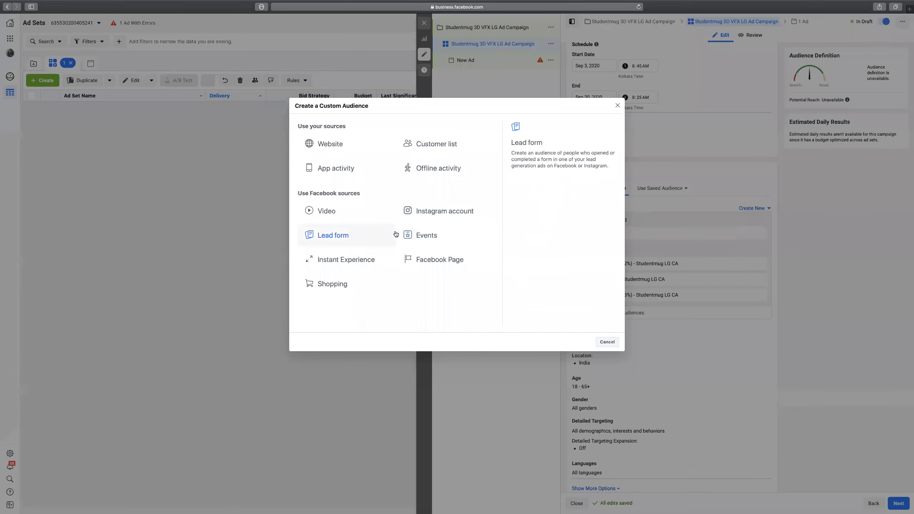
left_click(442, 232)
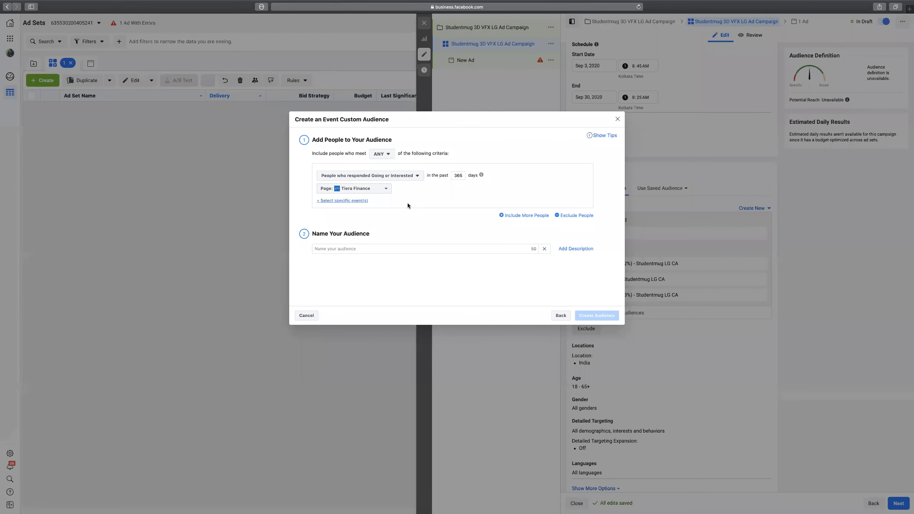
left_click(404, 176)
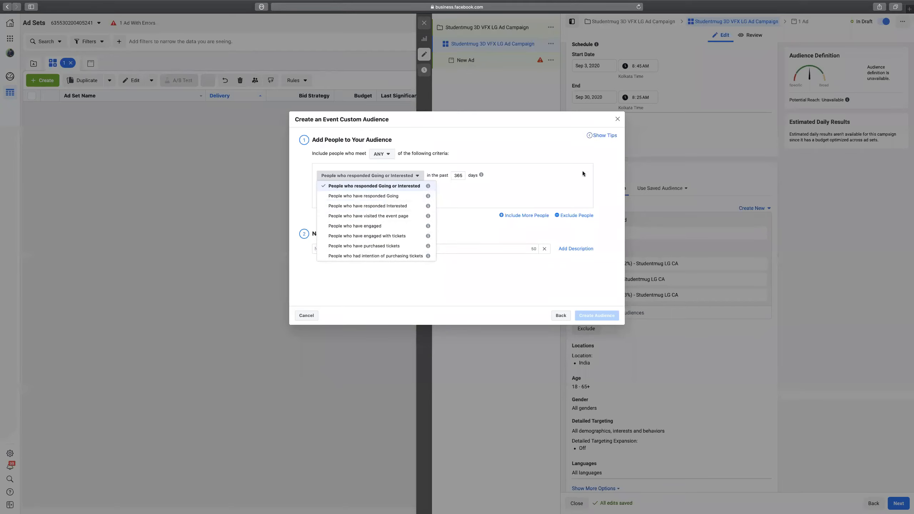
left_click(612, 194)
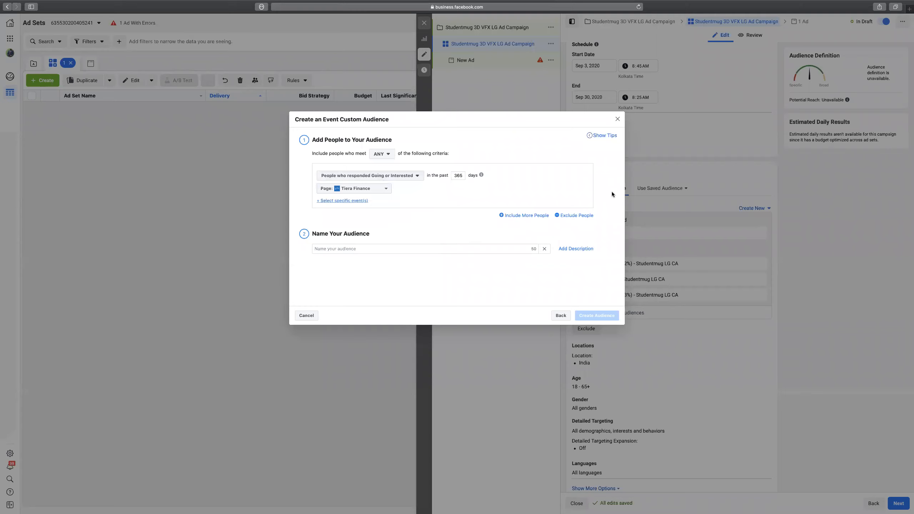
left_click(393, 176)
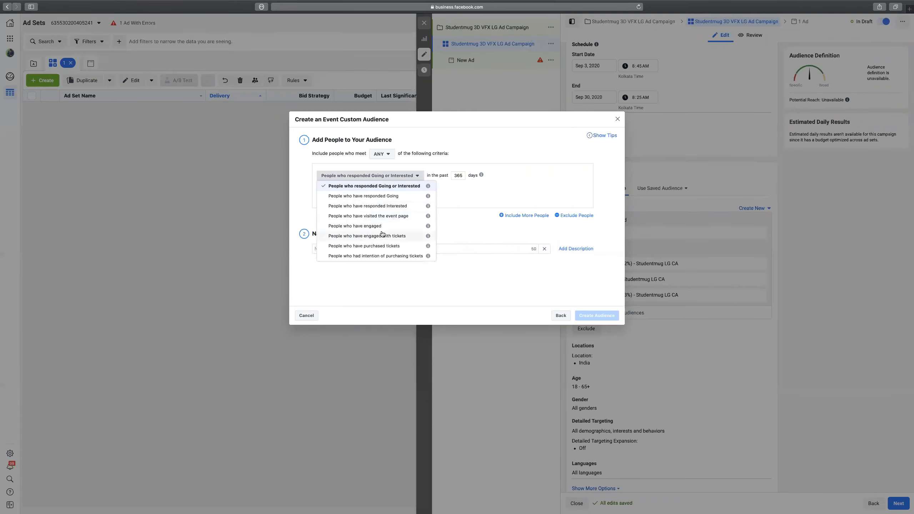
left_click(608, 216)
left_click(560, 315)
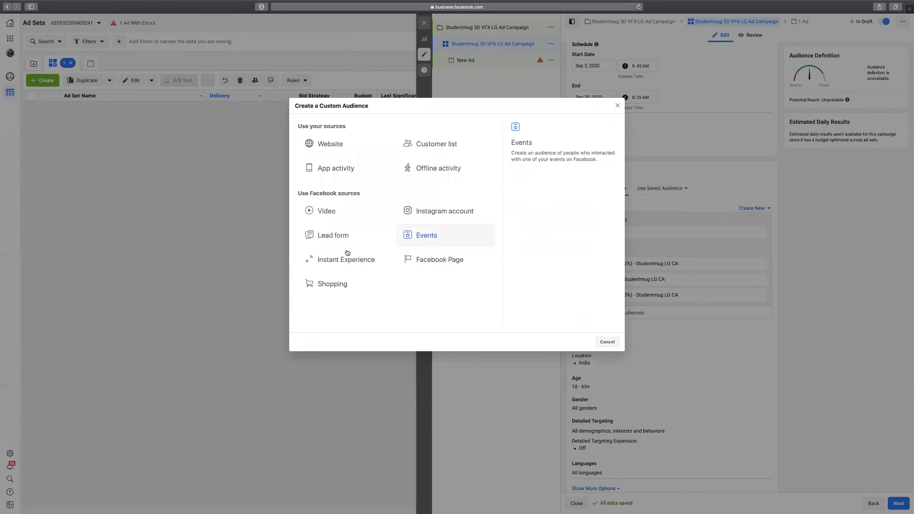
left_click(352, 263)
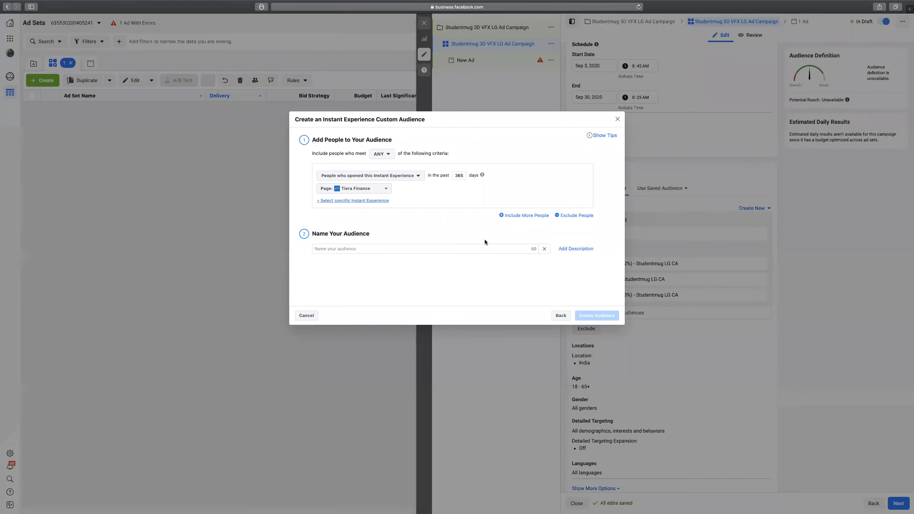
left_click(410, 176)
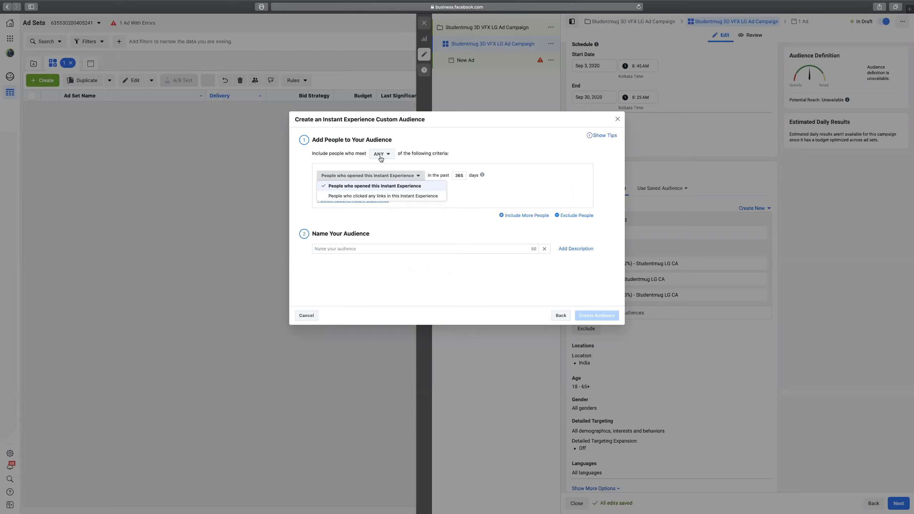
left_click(547, 287)
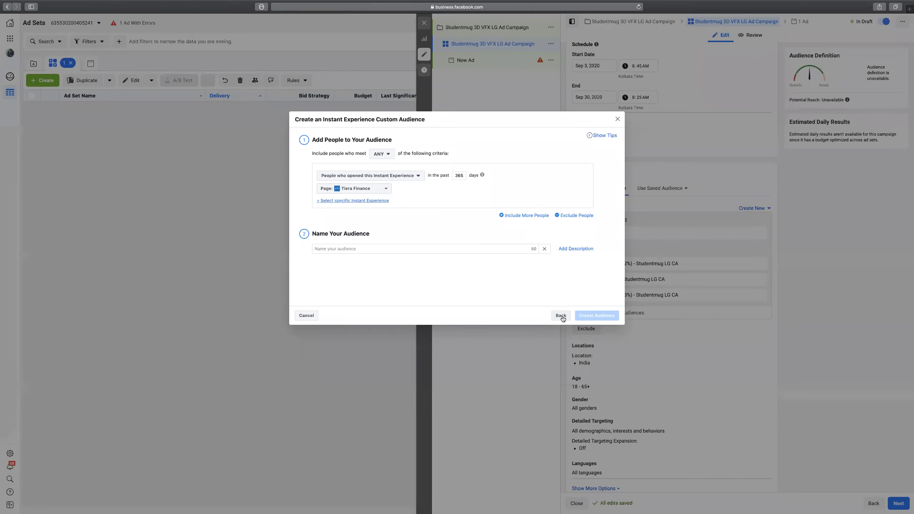
left_click(561, 315)
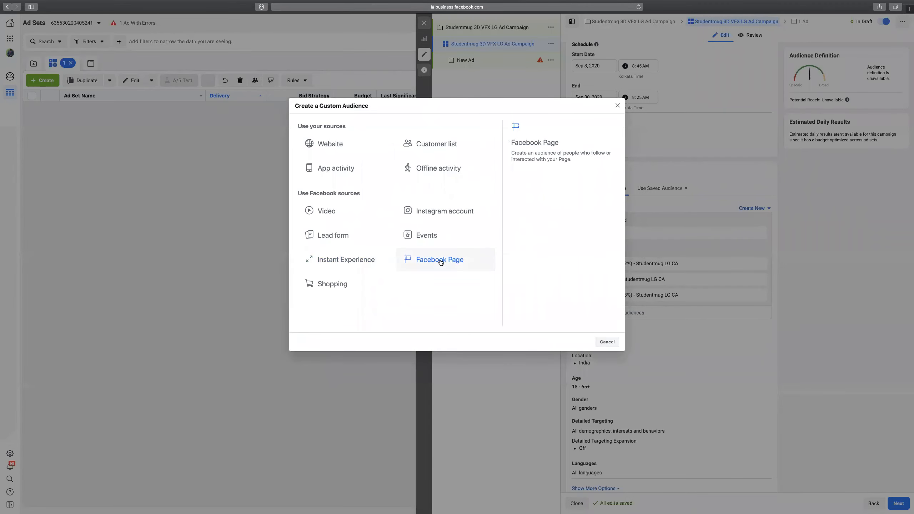
left_click(442, 262)
left_click(382, 186)
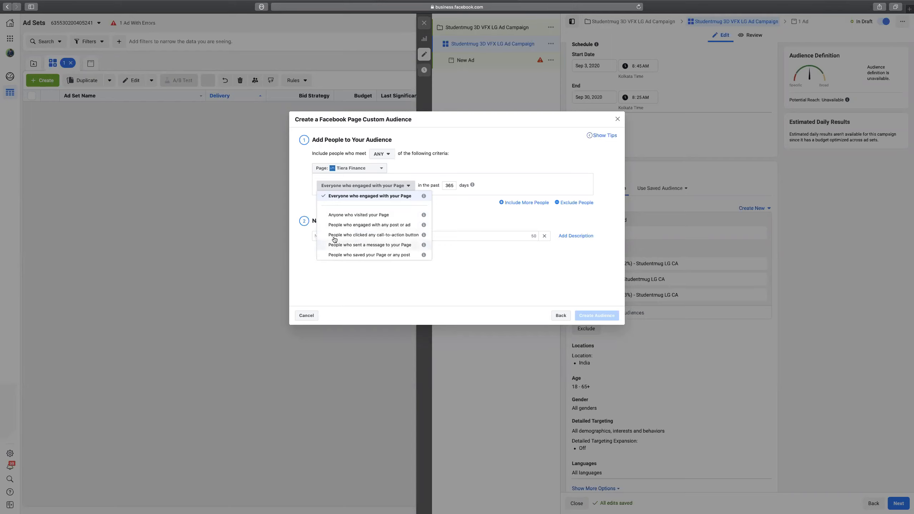
left_click(482, 216)
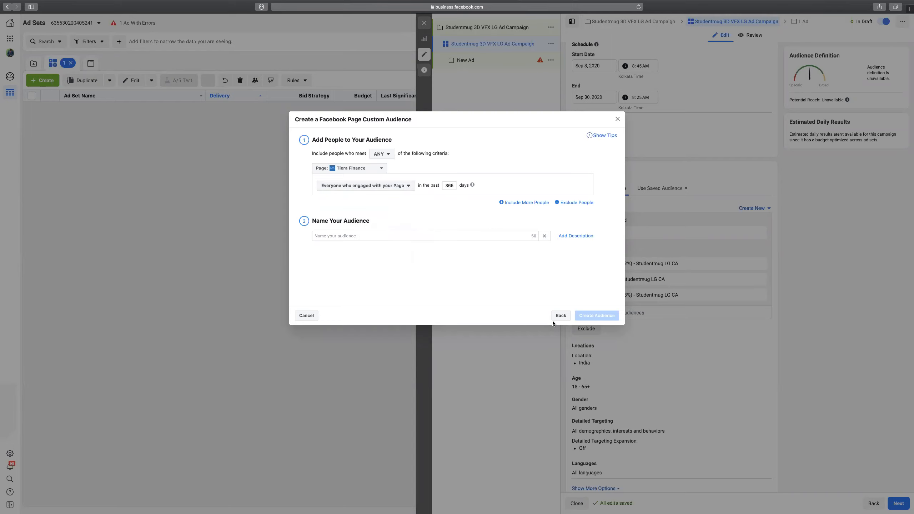
left_click(560, 315)
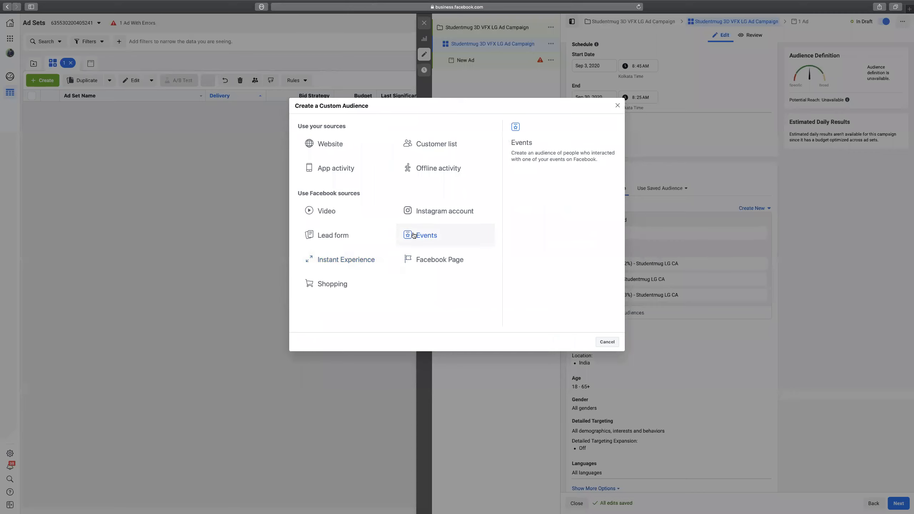
left_click(333, 285)
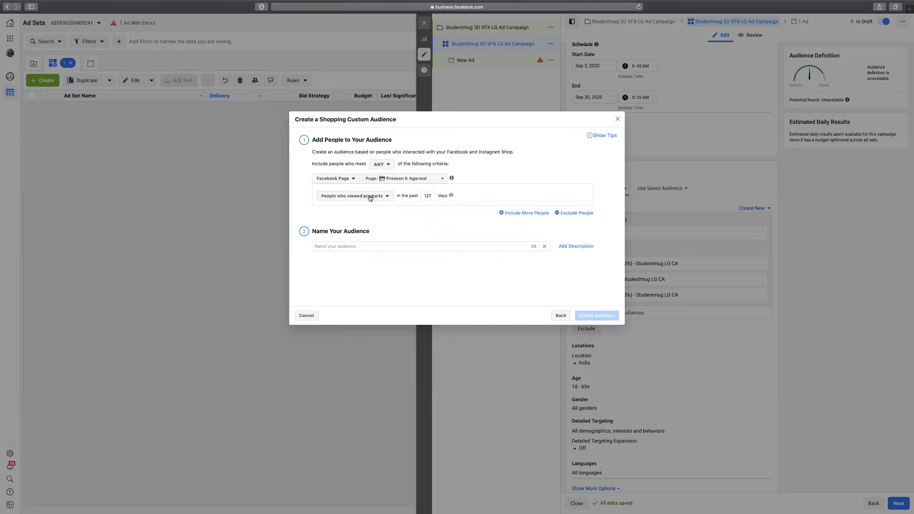
left_click(370, 196)
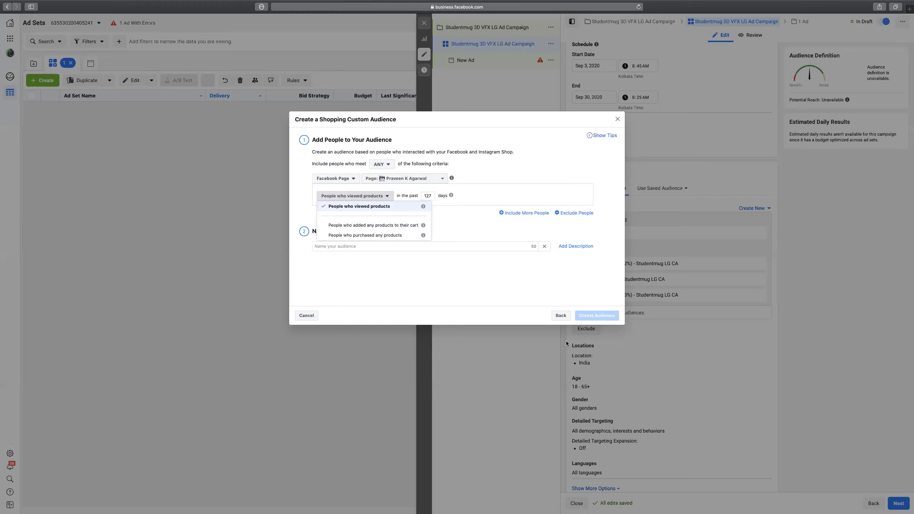
left_click(560, 316)
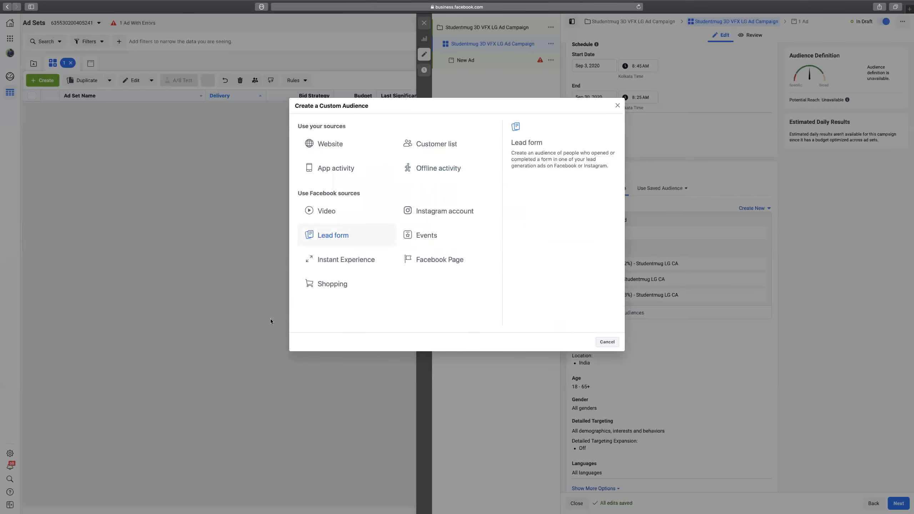
Cancel the Create a Custom Audience dialog and scroll down the ad set audience panel.
left_click(607, 342)
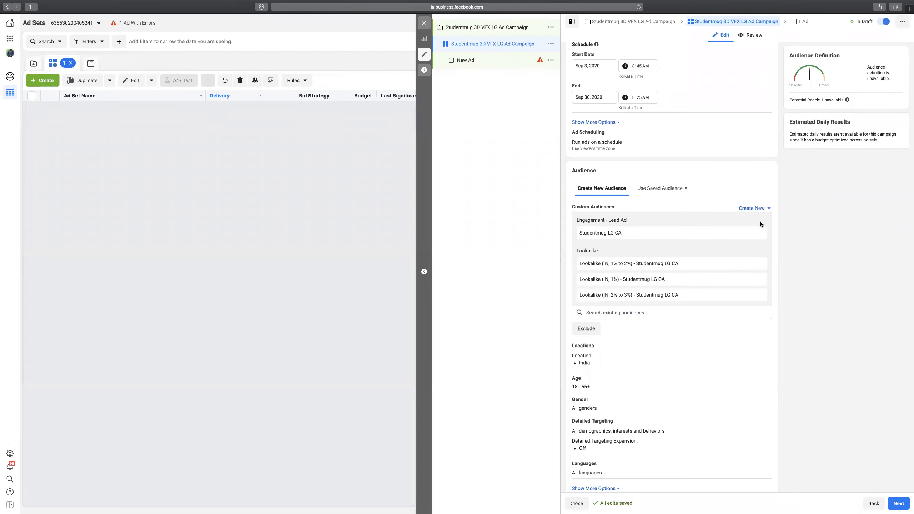
scroll(777, 263, "down", 4)
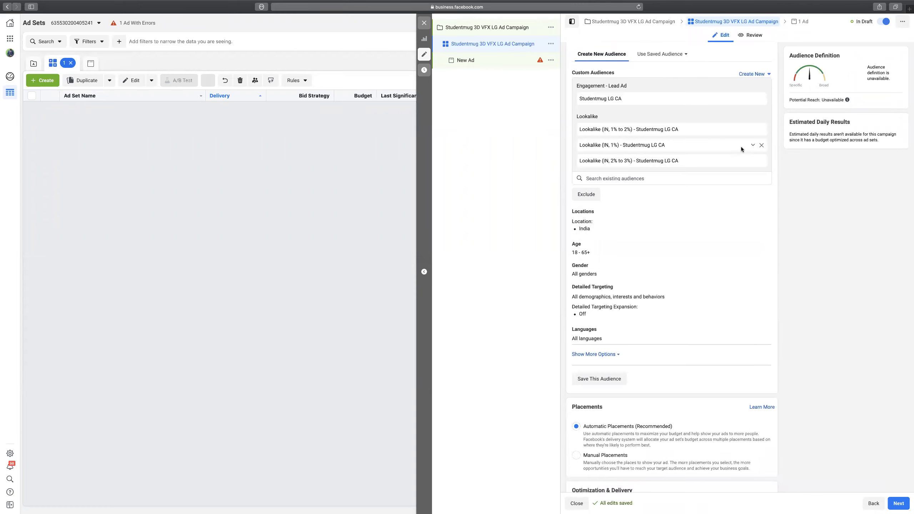
scroll(774, 192, "down", 1)
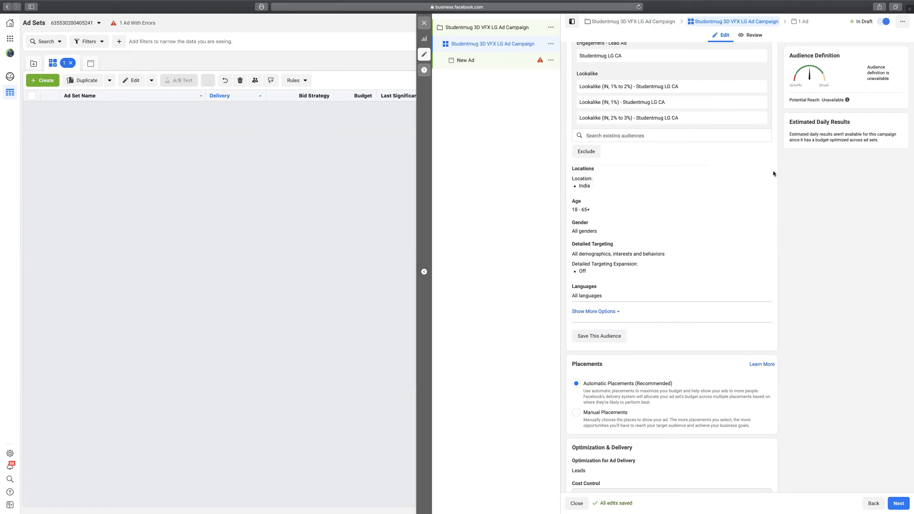
Edit Locations and set the location type to 'People living in this location'.
left_click(762, 171)
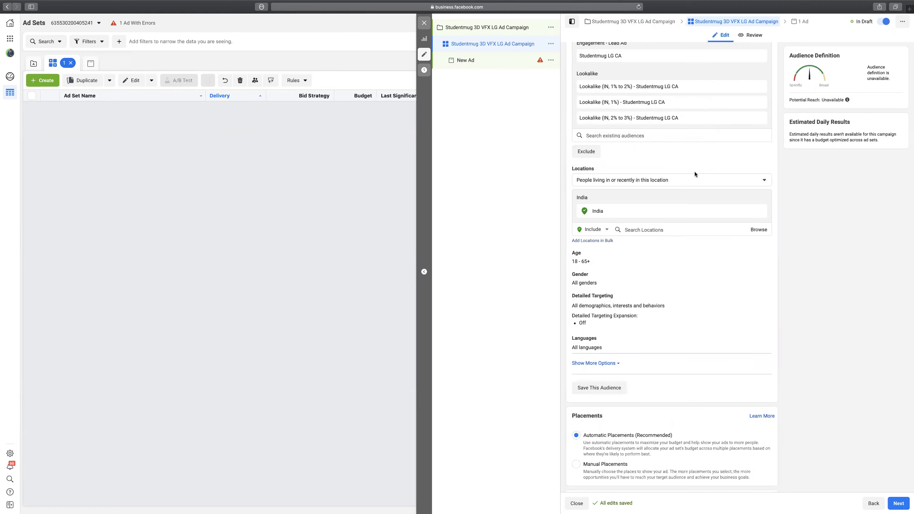
left_click(756, 180)
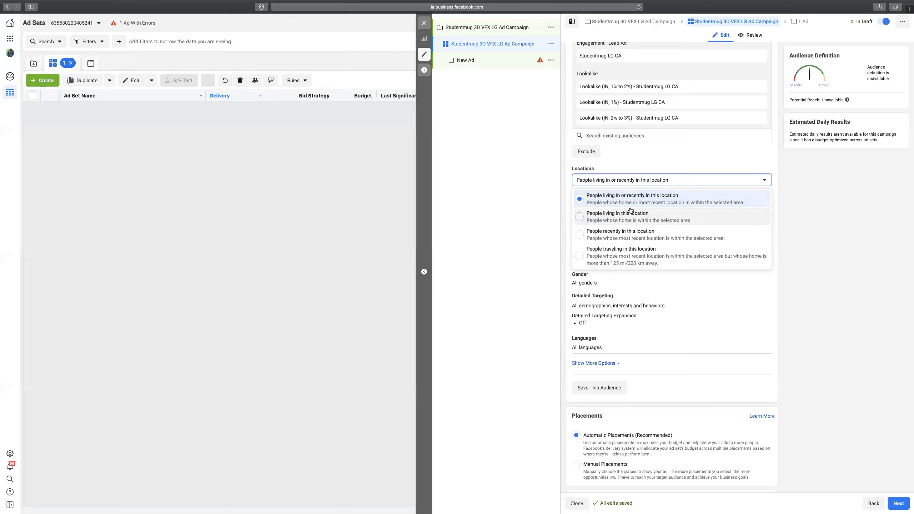
left_click(582, 221)
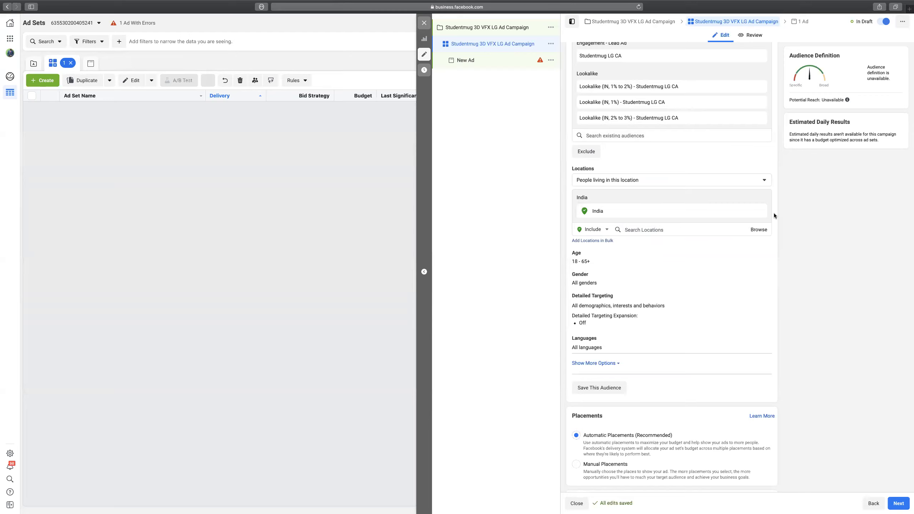
left_click(655, 229)
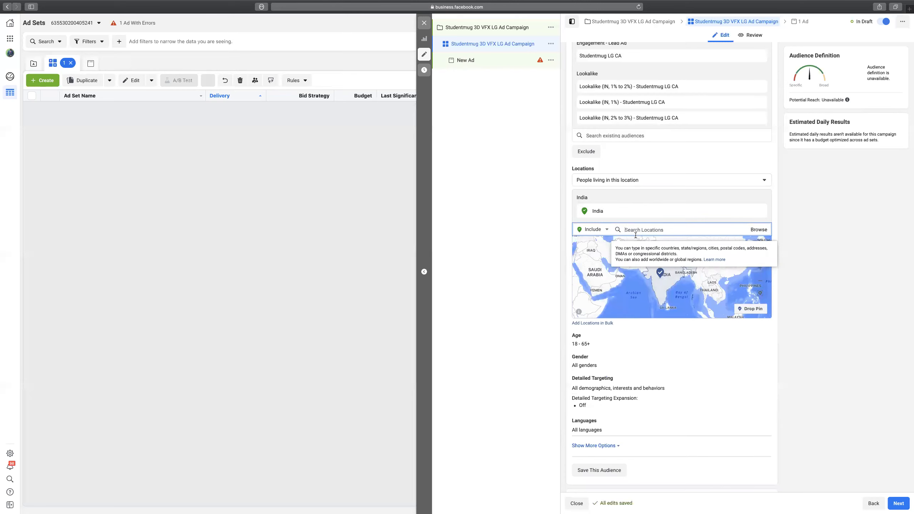
type("W")
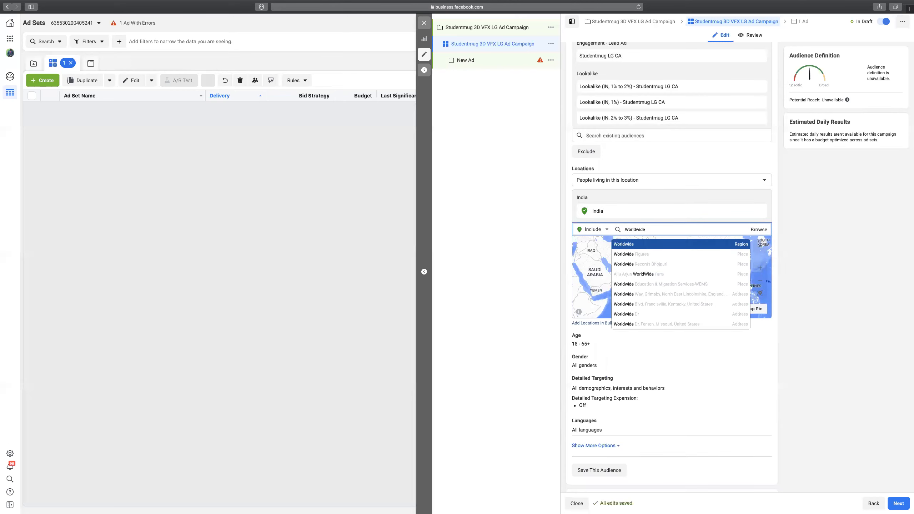
type("orldwide")
key("Return")
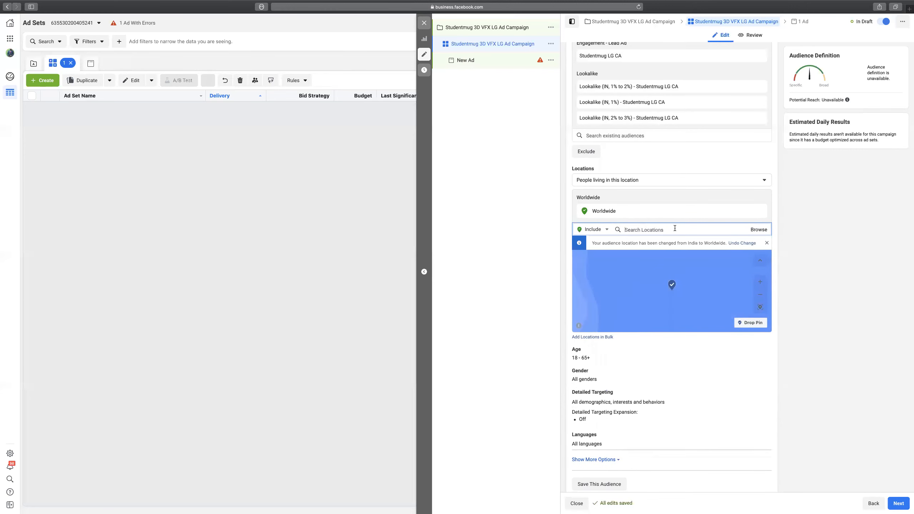
type("Asia")
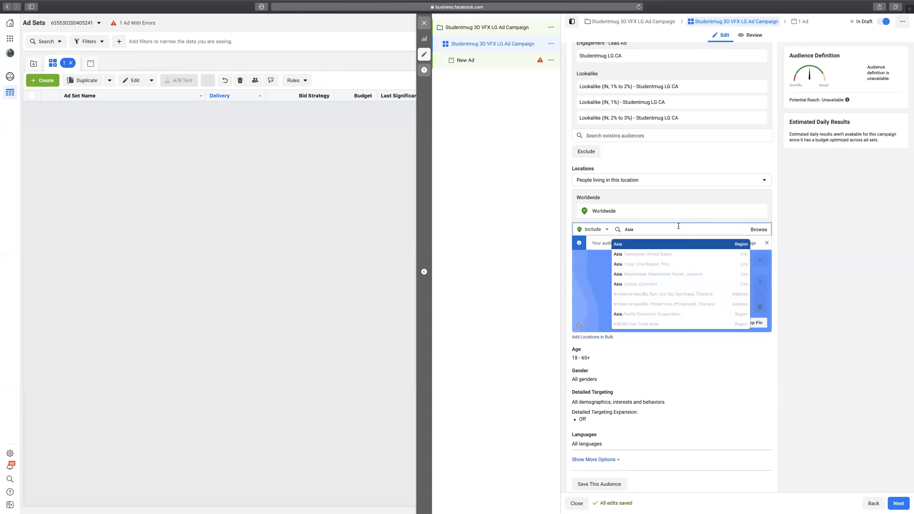
key("Return")
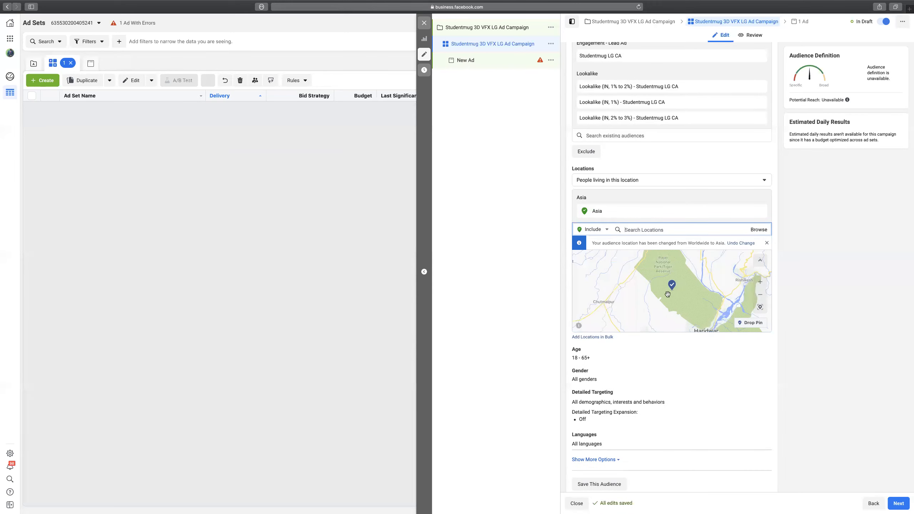
scroll(703, 274, "down", 2)
scroll(702, 273, "down", 3)
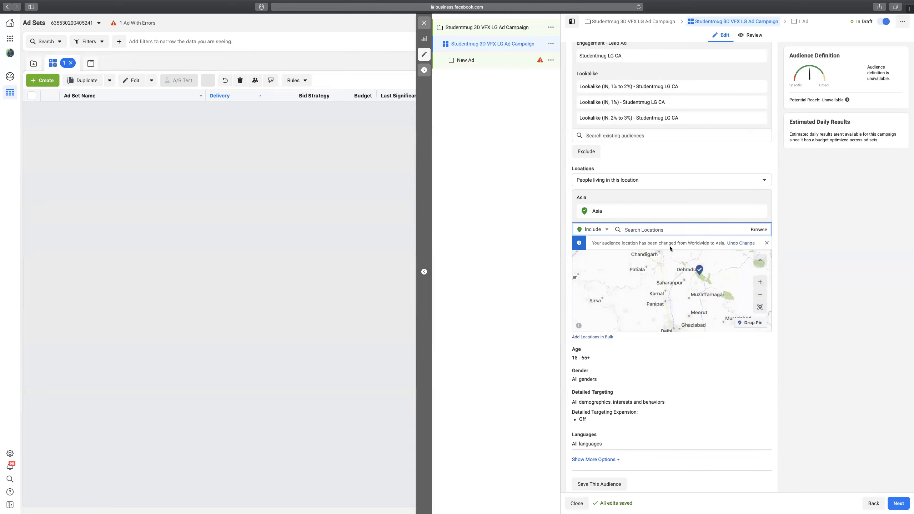
type("Asia")
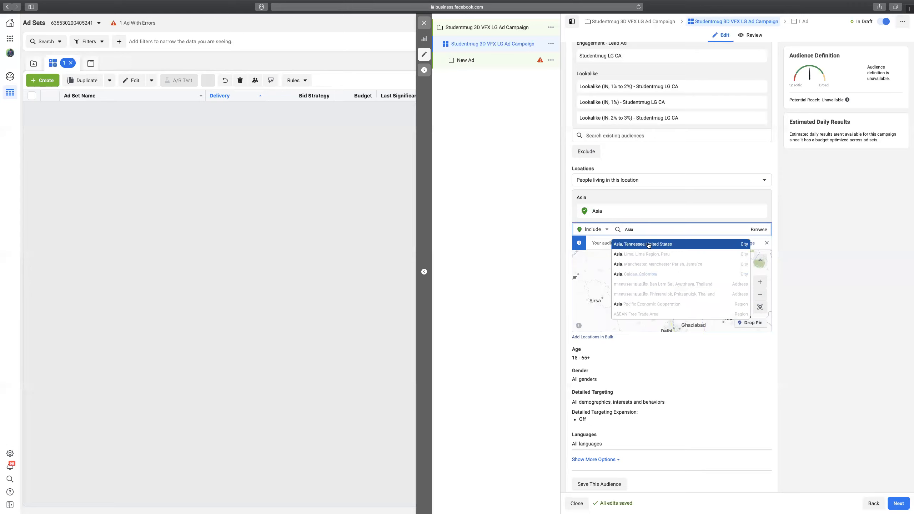
scroll(654, 288, "down", 1)
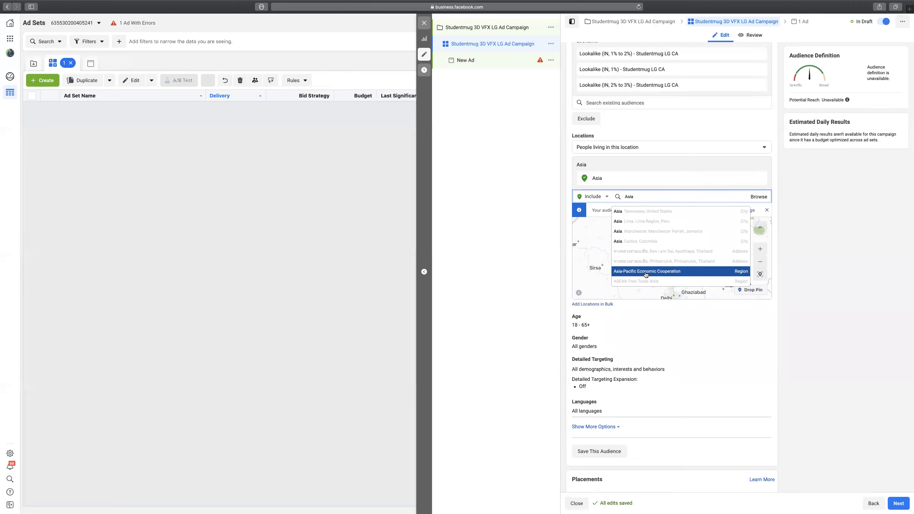
left_click(647, 271)
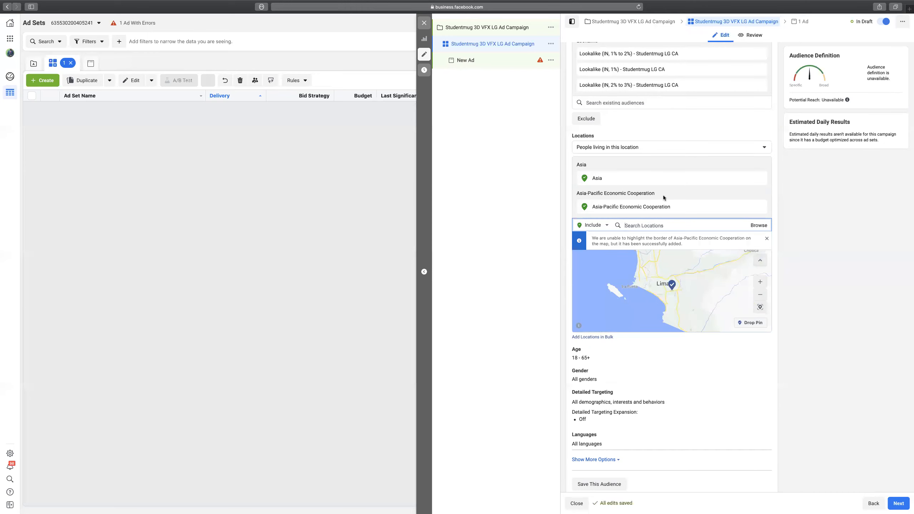
left_click(762, 207)
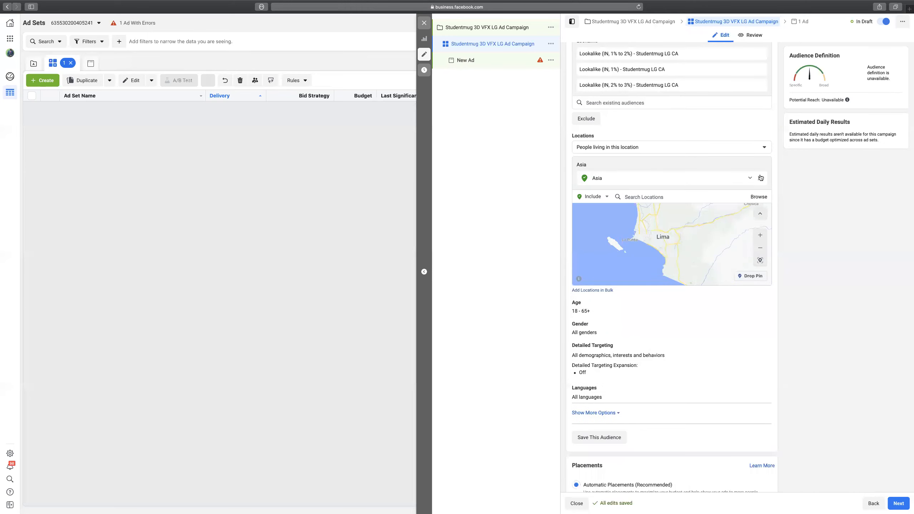
left_click(762, 178)
left_click(659, 167)
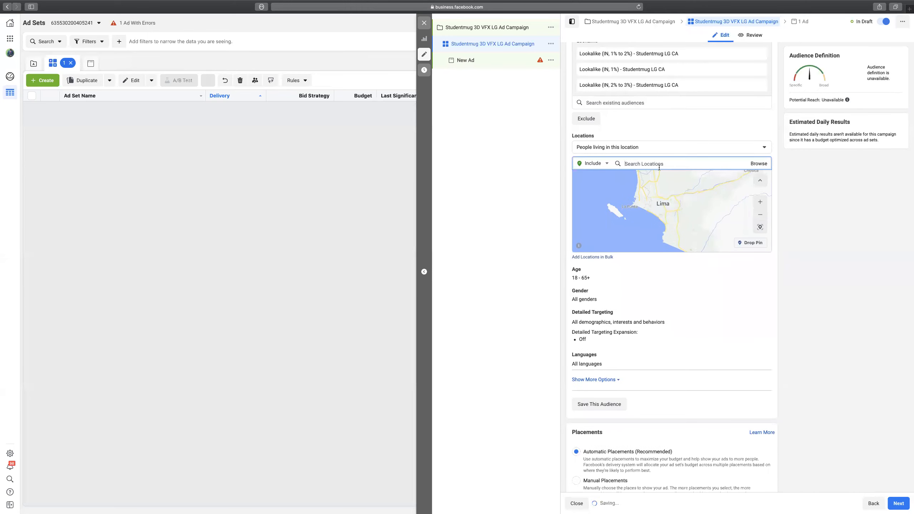
type("India")
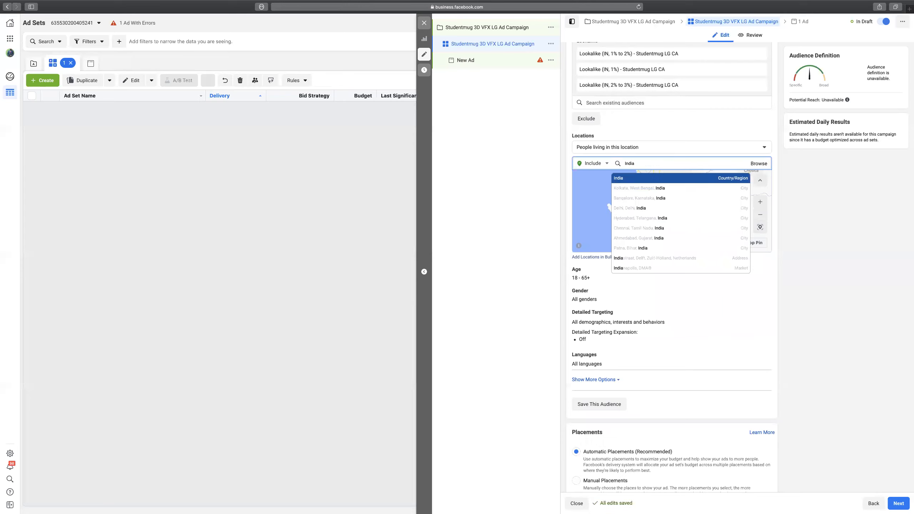
left_click(643, 178)
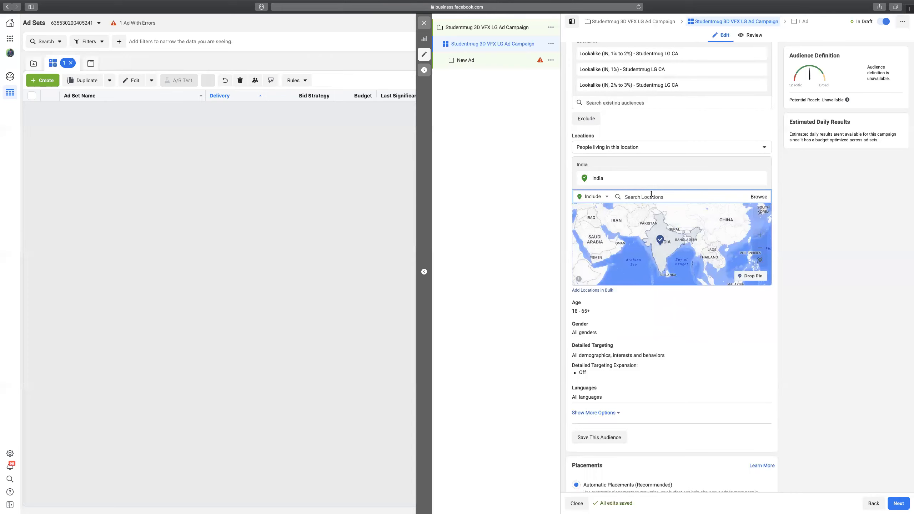
Add Karnataka and Telangana as targeted locations.
type("Karnataka")
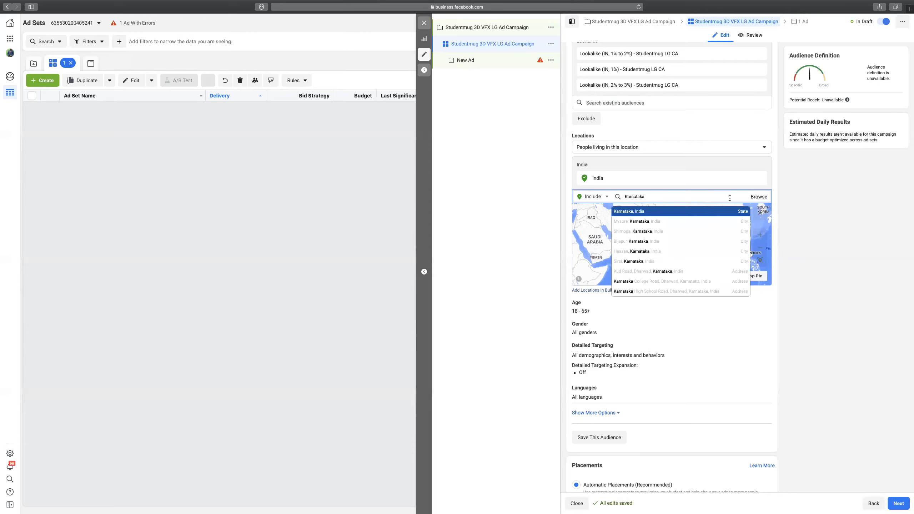
left_click(655, 210)
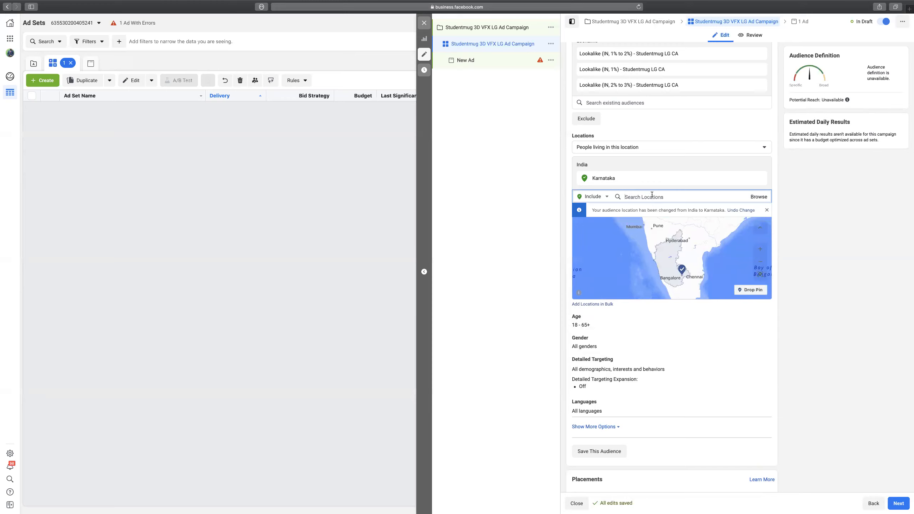
type("Telangana")
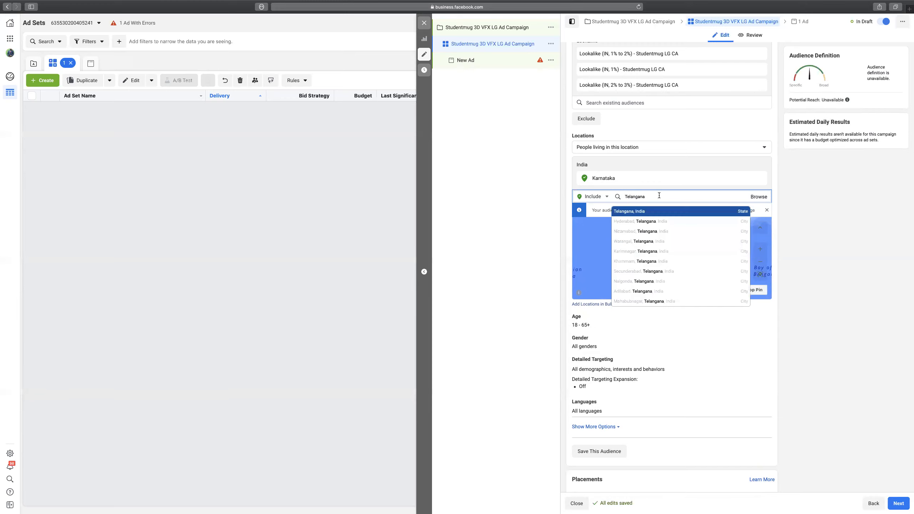
left_click(635, 214)
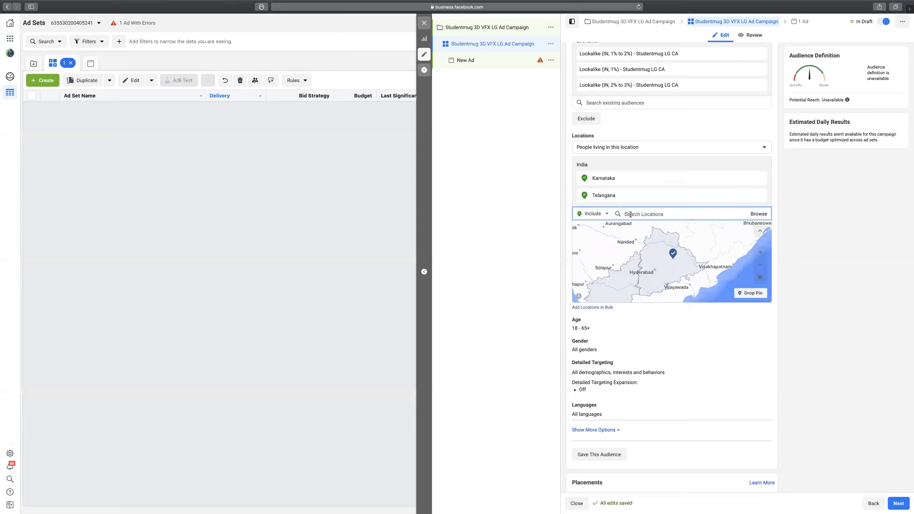
Add Hyderabad with a 50-mile radius and remove Karnataka from the locations.
type("Hyderabad")
left_click(638, 240)
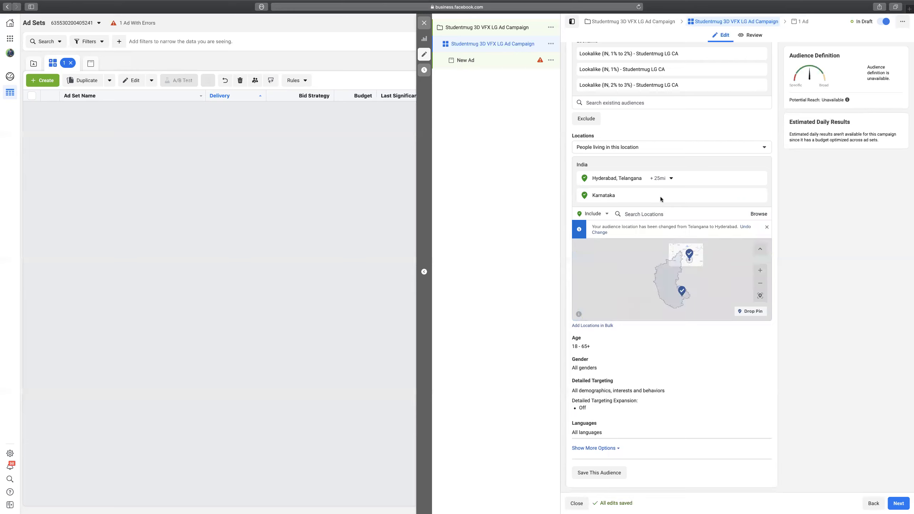
left_click(671, 178)
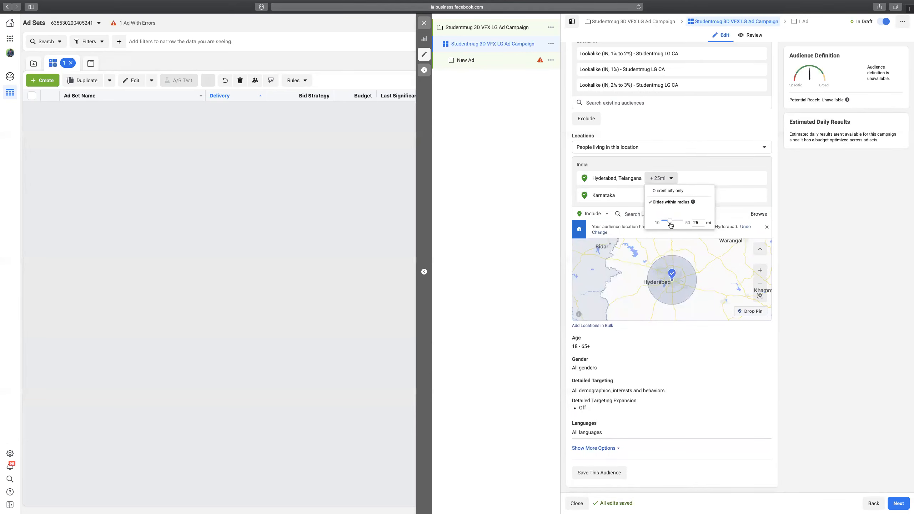
left_click_drag(669, 224, 687, 219)
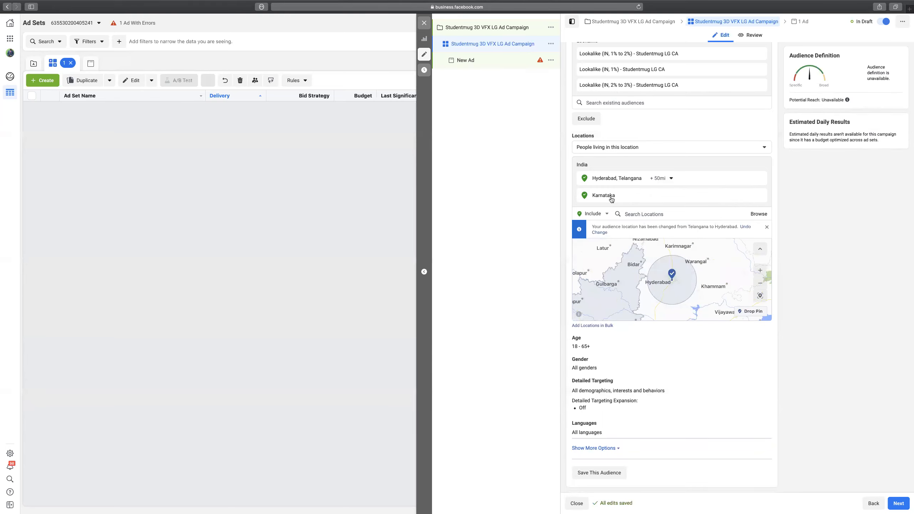
left_click(761, 199)
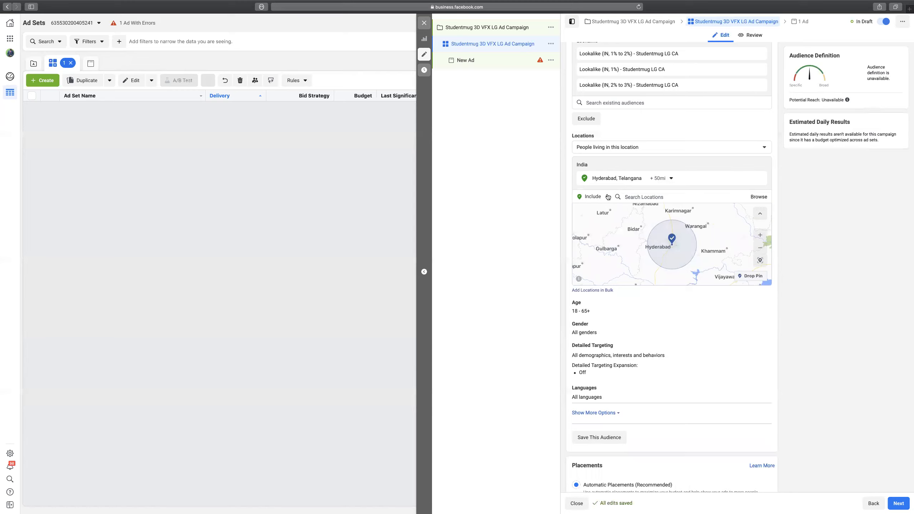
Start bulk location entry with Postal codes as the type and India as default country.
left_click(609, 291)
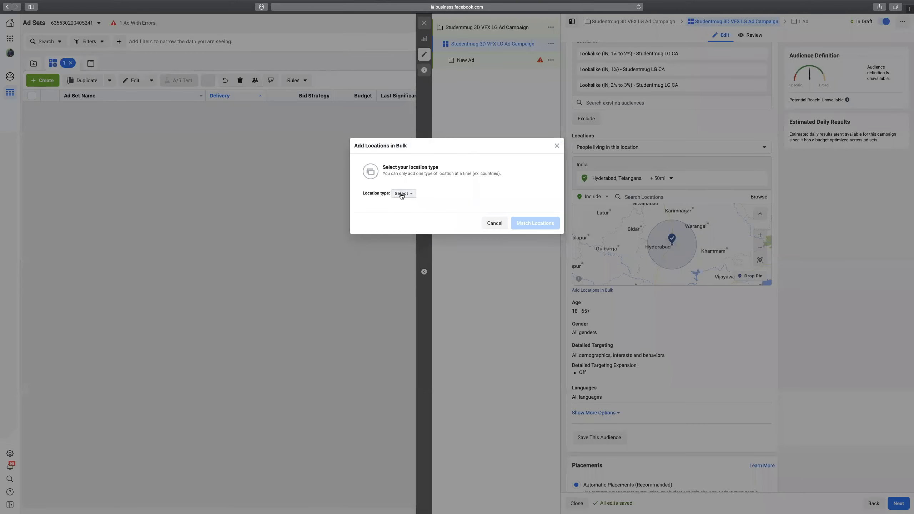
left_click(402, 194)
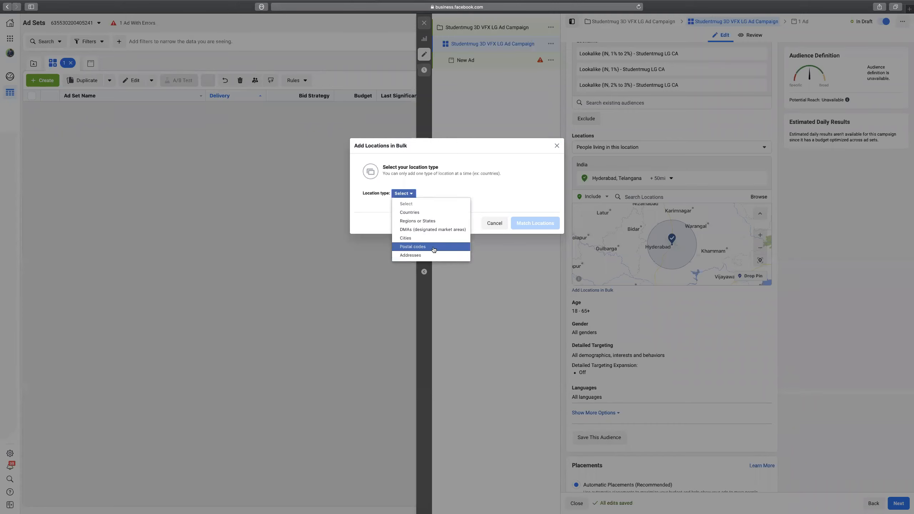
left_click(413, 247)
left_click(437, 199)
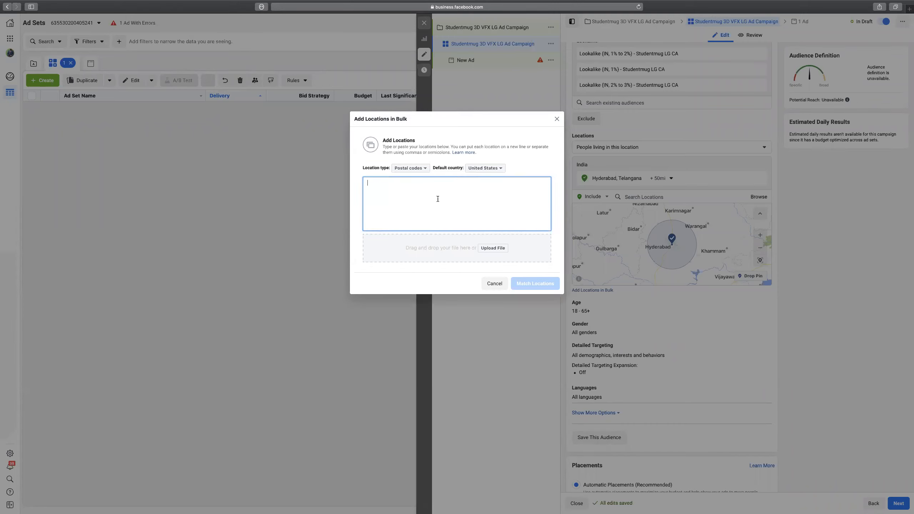
left_click(483, 168)
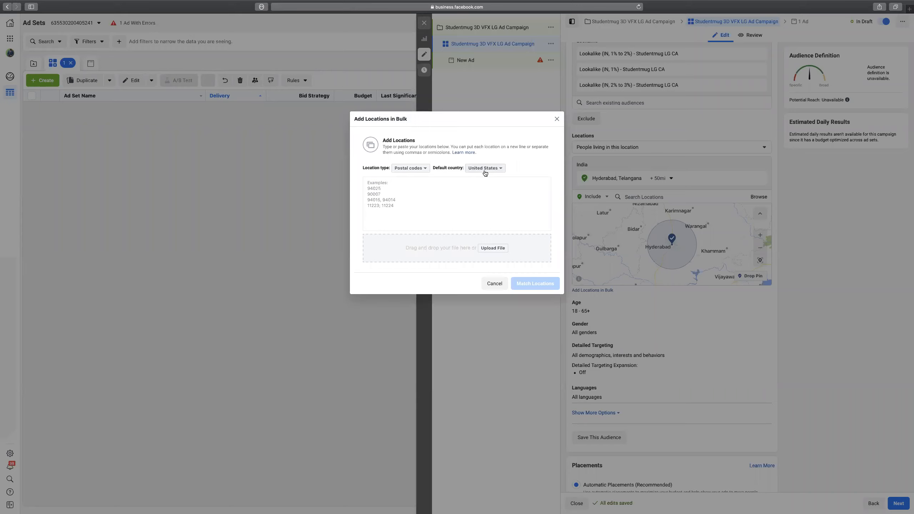
left_click(485, 172)
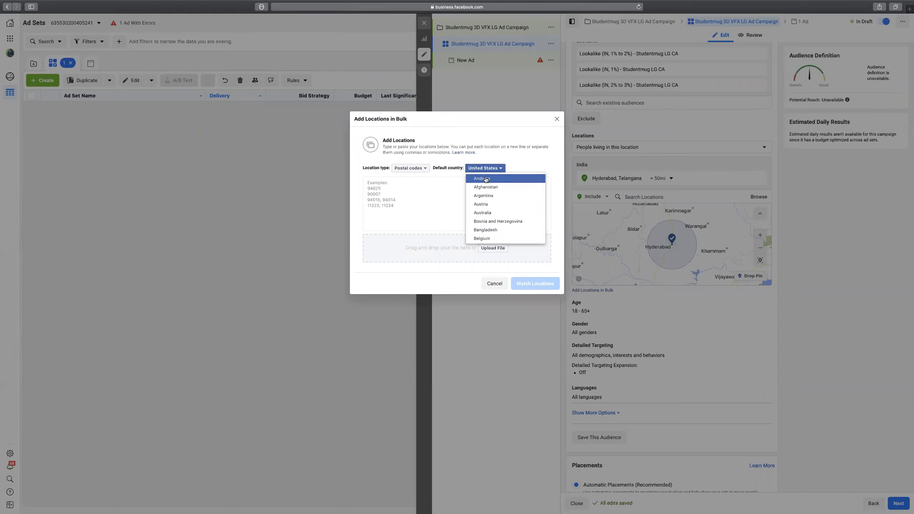
key("i")
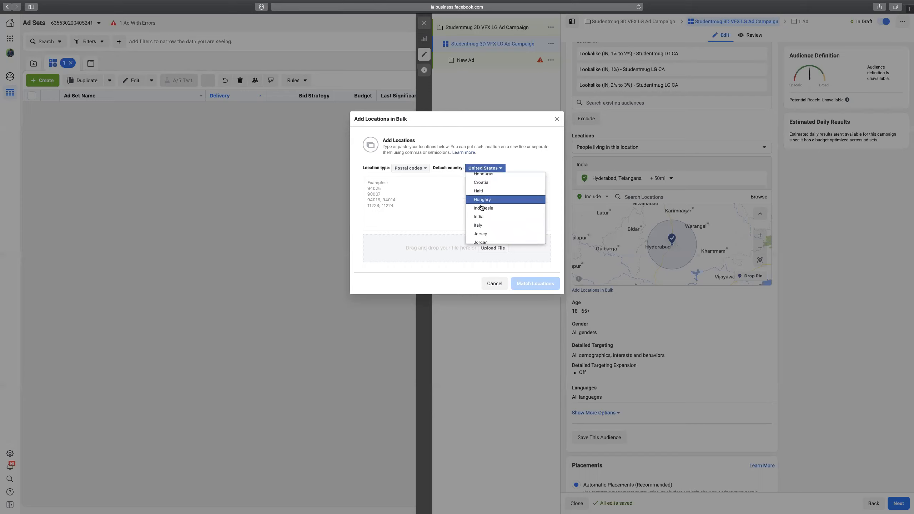
left_click(481, 217)
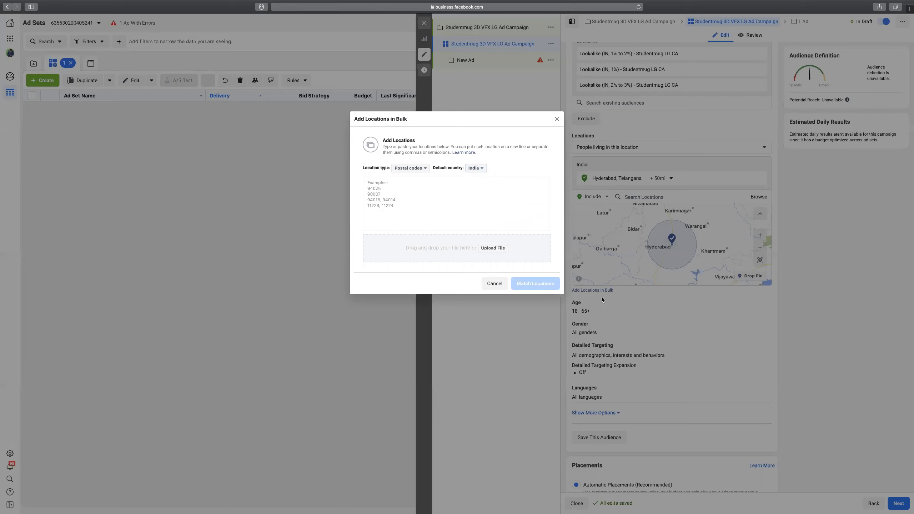
Enter postal codes 500081–500086, match them, and add all six locations.
left_click(381, 196)
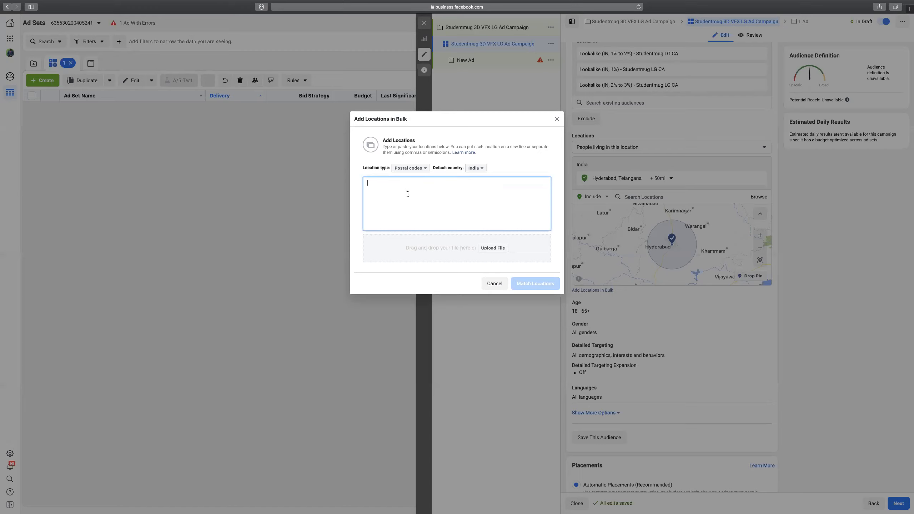
type("5000")
type("081")
key("Return")
type("500082 500083 500084 5000")
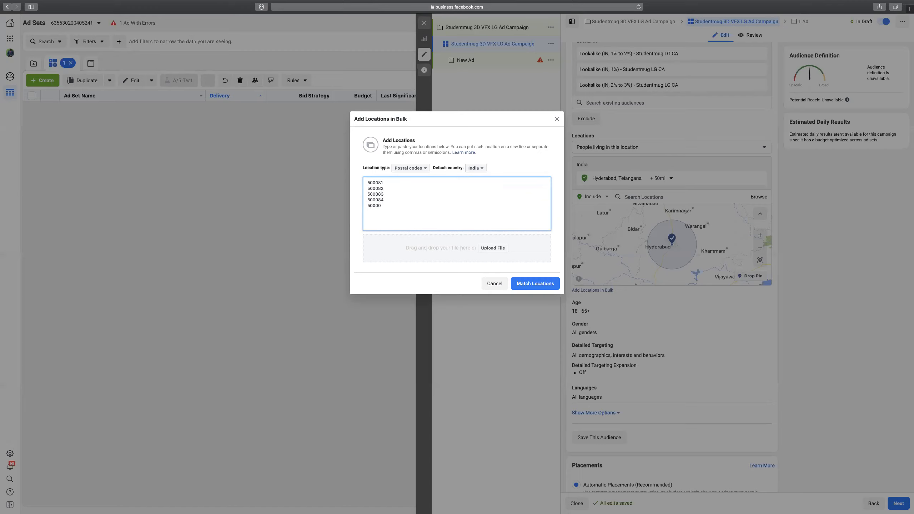
type("85")
key("Return")
type("500086")
left_click(526, 284)
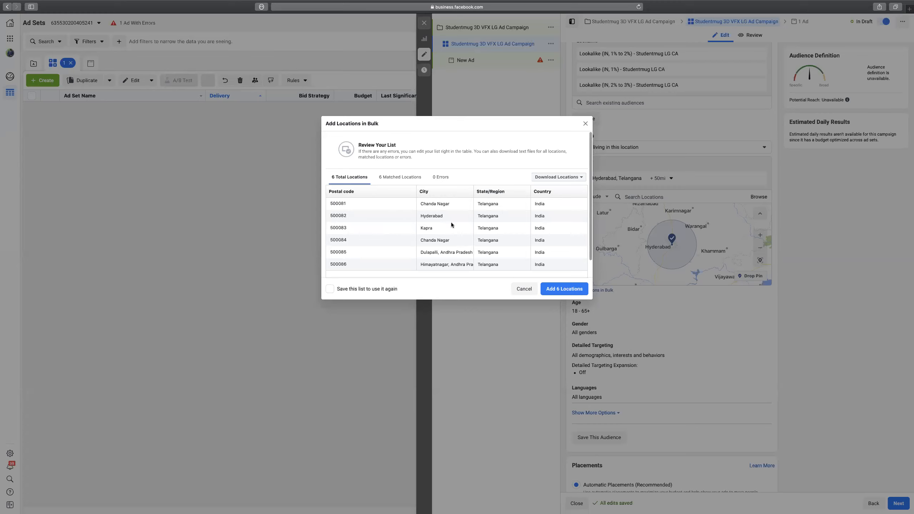
left_click(563, 291)
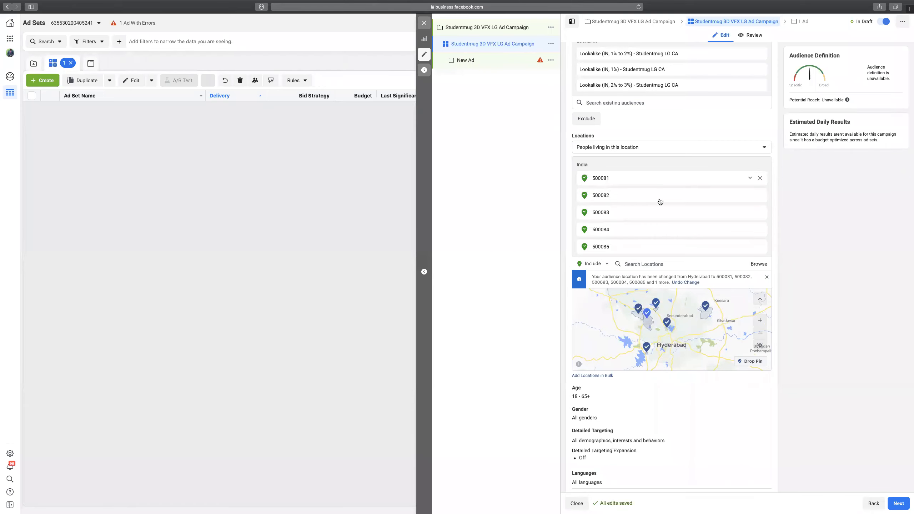
scroll(662, 211, "down", 1)
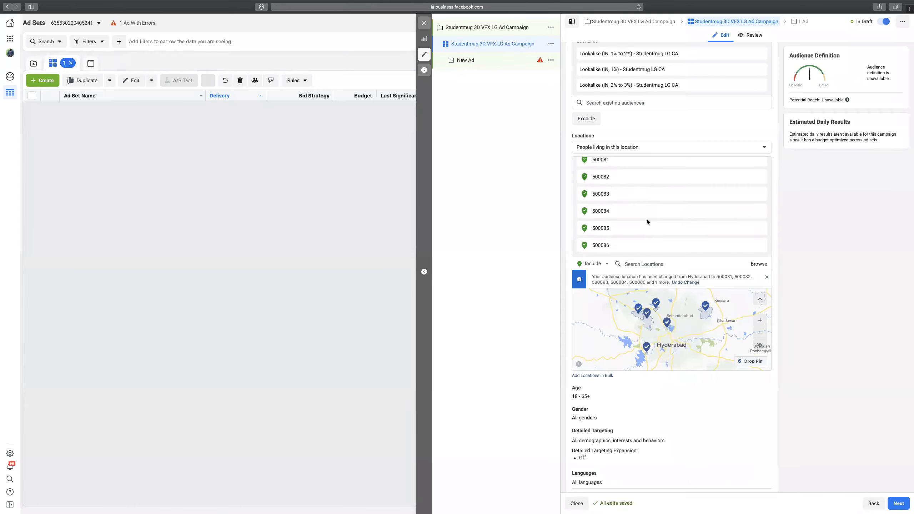
Remove postal codes 500082 through 500086, then 500081, from the Locations list.
scroll(647, 220, "up", 3)
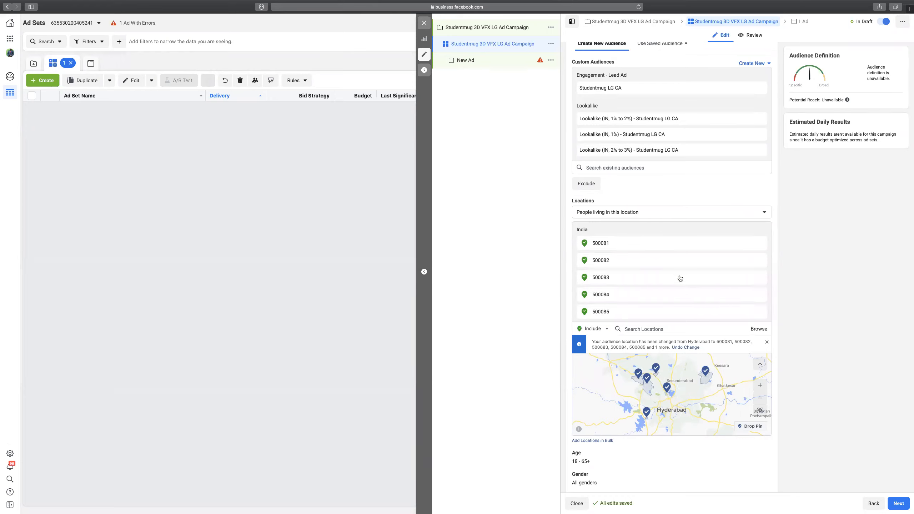
scroll(679, 272, "down", 2)
scroll(678, 273, "down", 1)
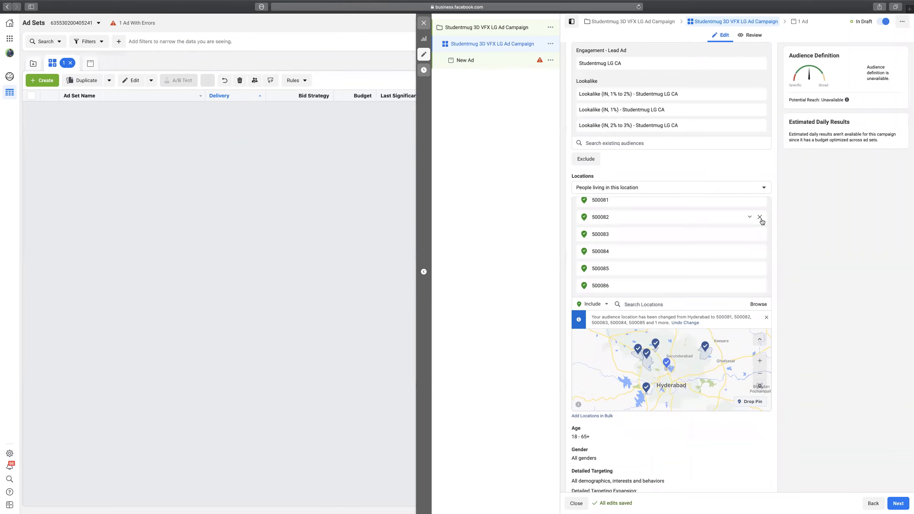
left_click(762, 221)
left_click(762, 221)
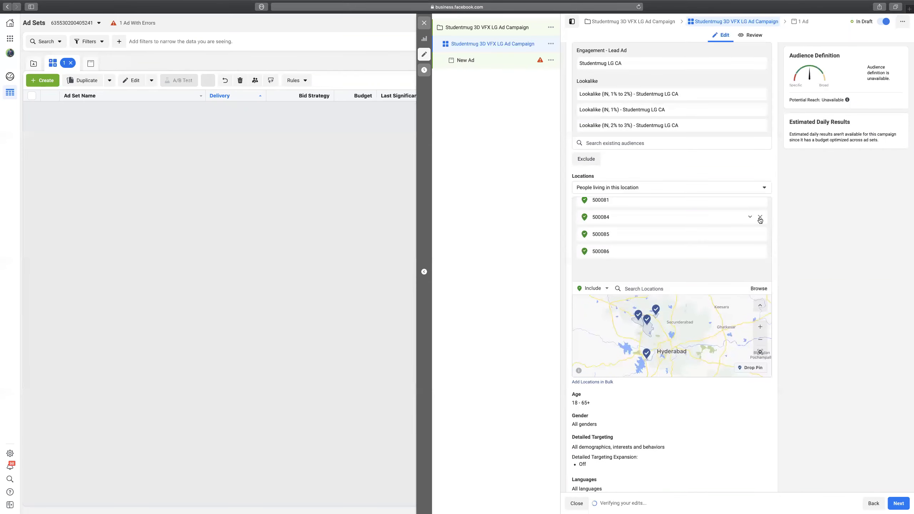
left_click(761, 219)
left_click(761, 219)
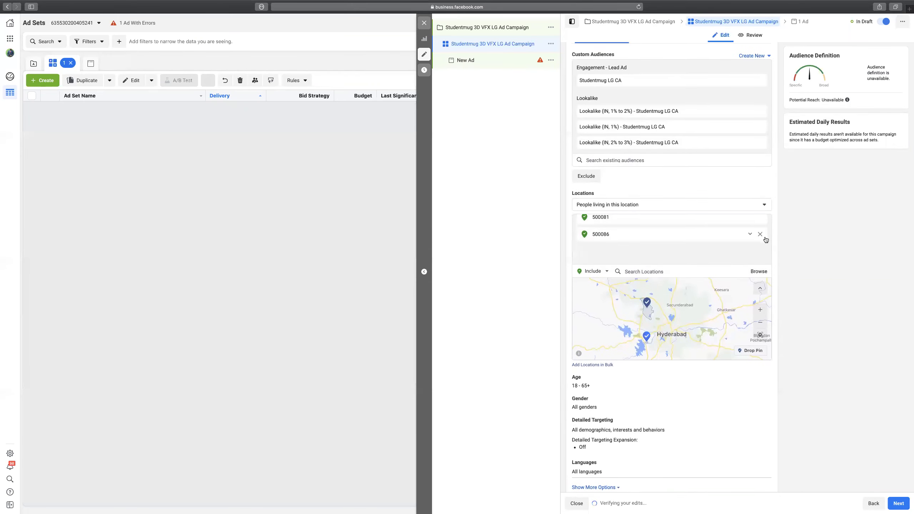
left_click(760, 221)
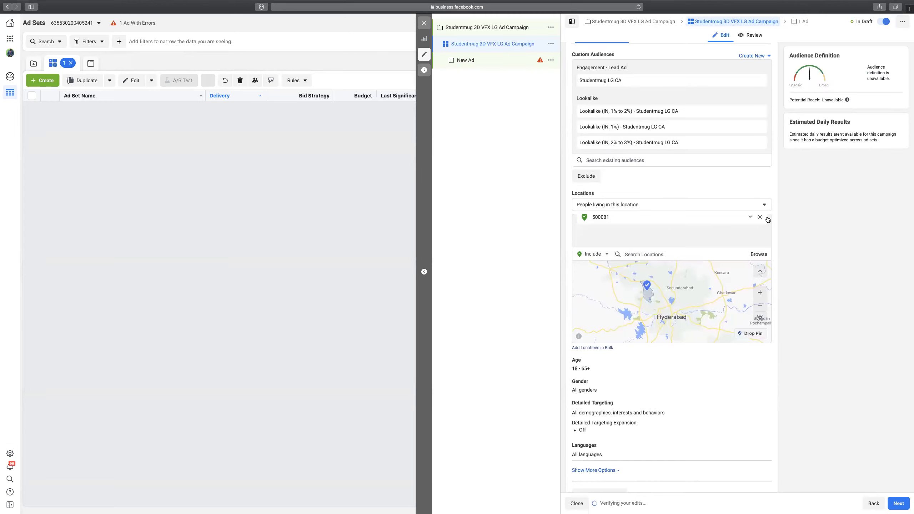
left_click(760, 220)
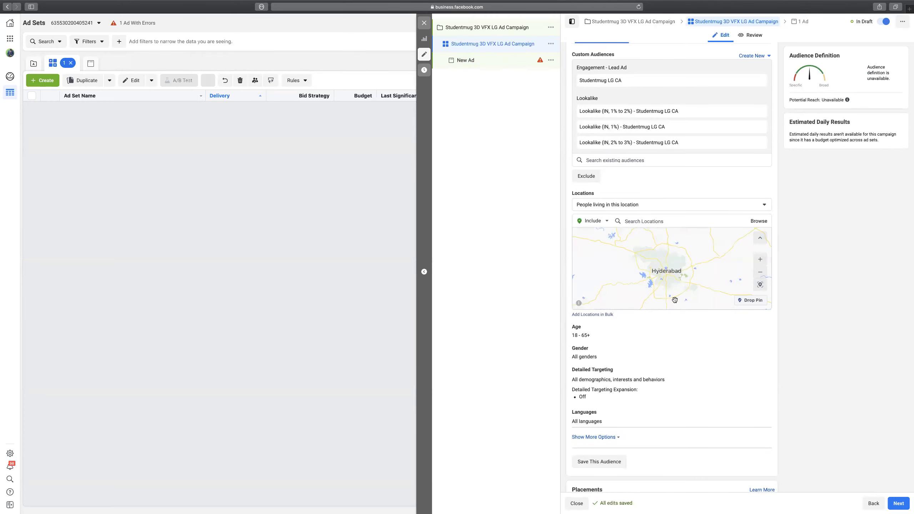
Drop a pin near Hyderabad at 17.4160, 78.5414 and shrink its radius to 1 mile.
scroll(673, 269, "up", 5)
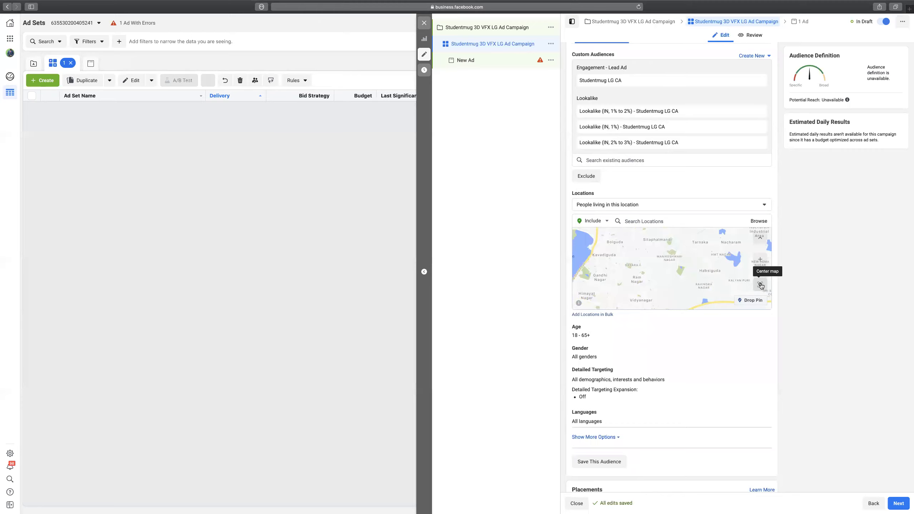
left_click(756, 301)
left_click(707, 272)
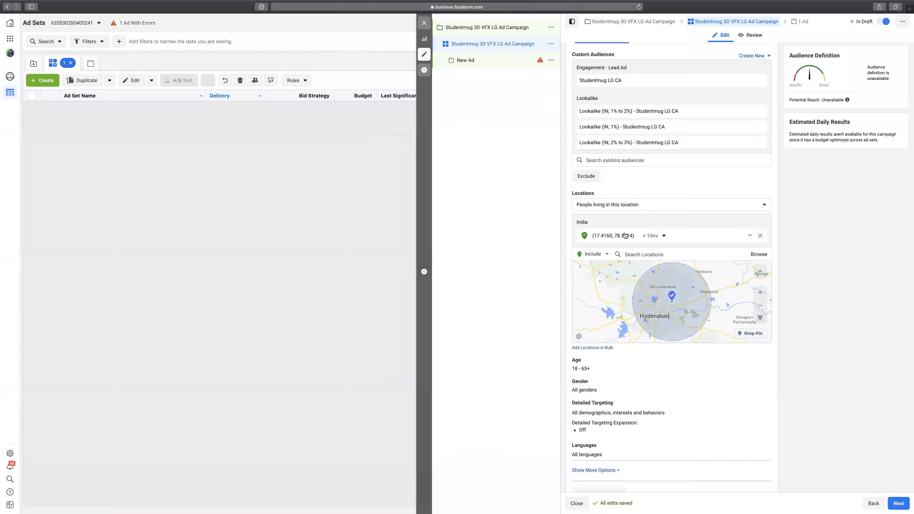
left_click(662, 236)
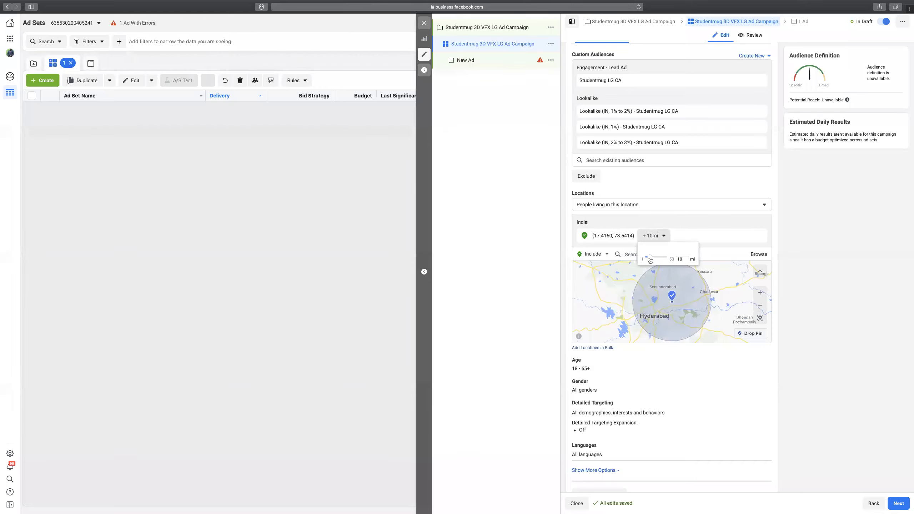
left_click_drag(642, 256, 644, 256)
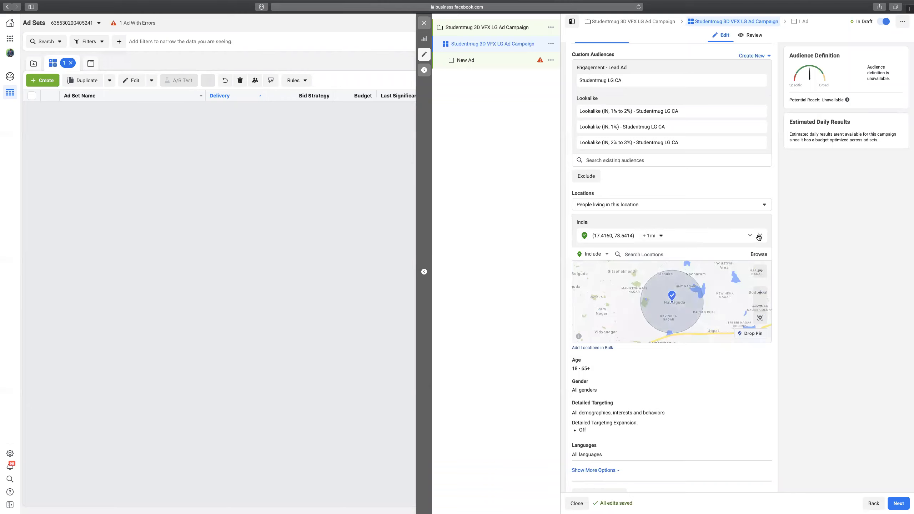
Remove the pinned location, then add and remove the suggested Hyderabad location.
left_click(760, 236)
left_click(664, 222)
type("Telan")
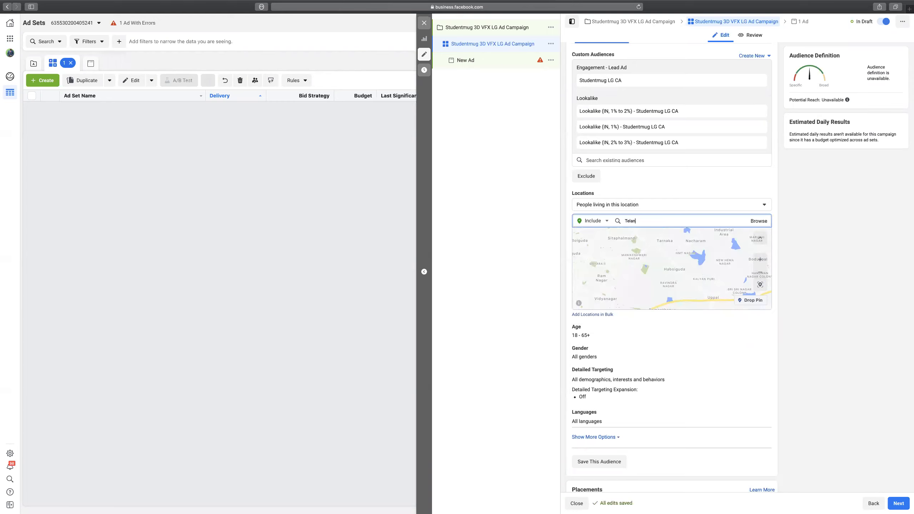
type("gana")
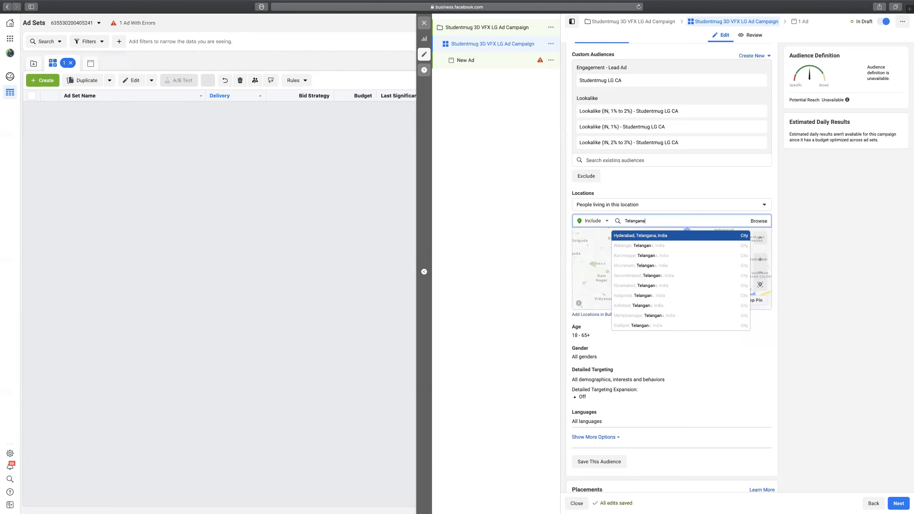
key("Return")
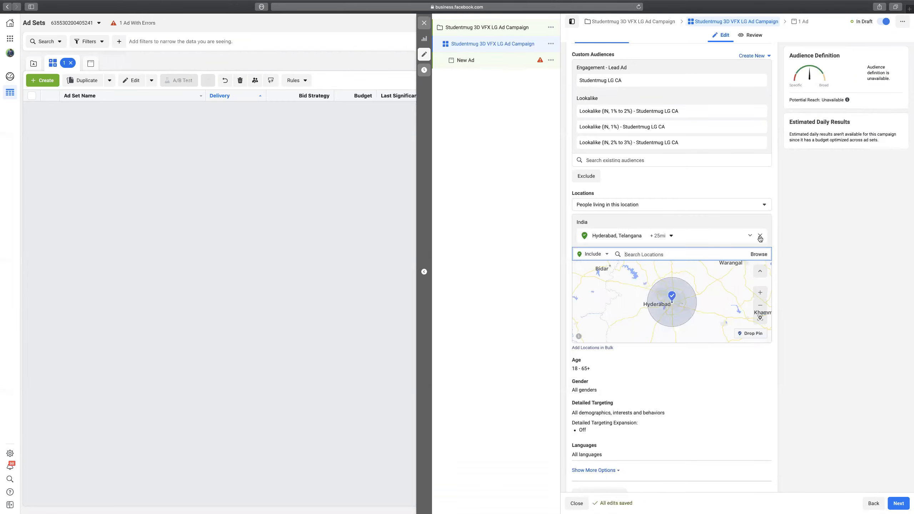
left_click(760, 236)
Add the states Telangana and Andhra Pradesh as targeted locations.
left_click(675, 218)
type("T")
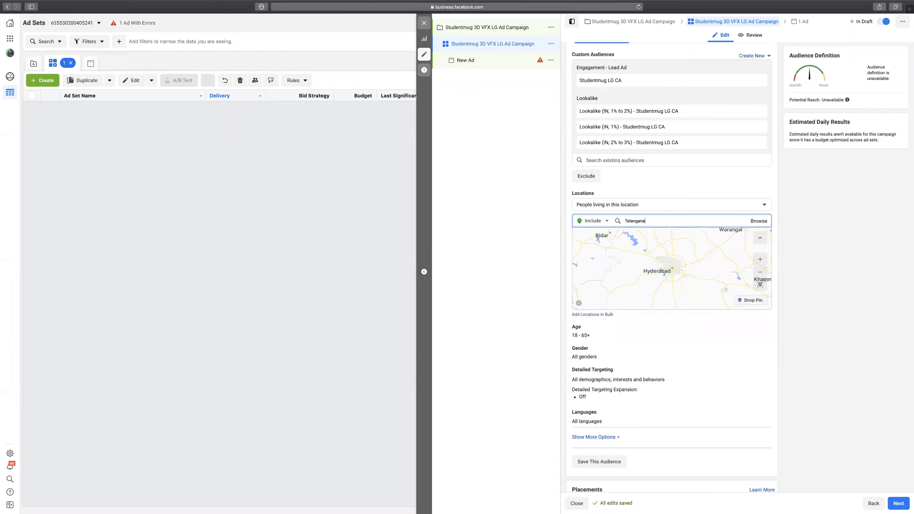
type("elangana")
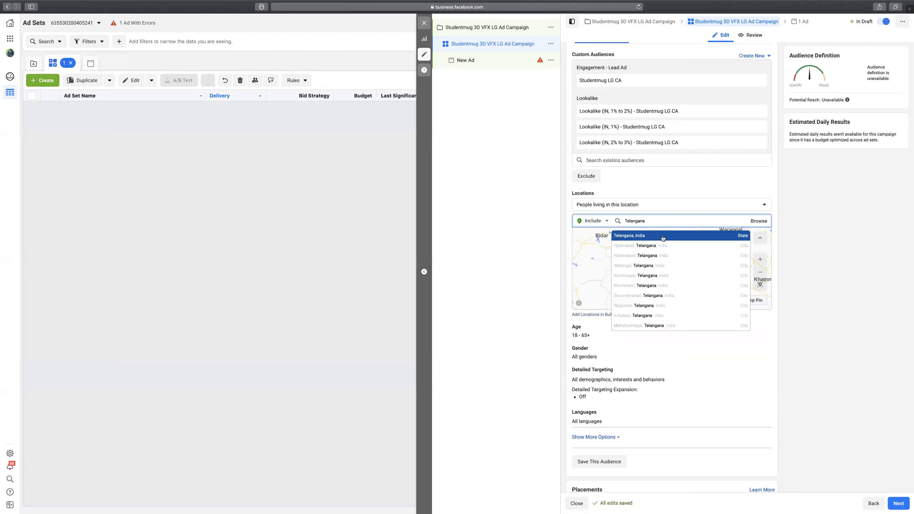
left_click(661, 236)
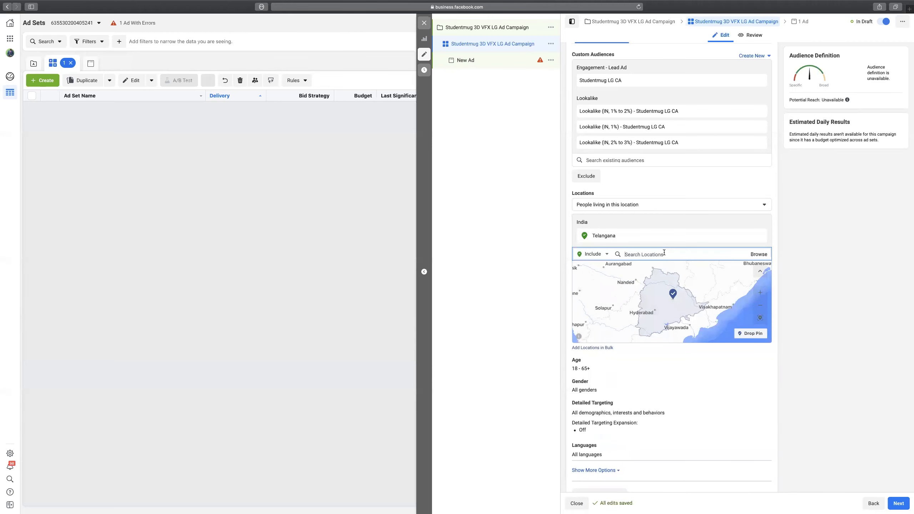
type("Andhra")
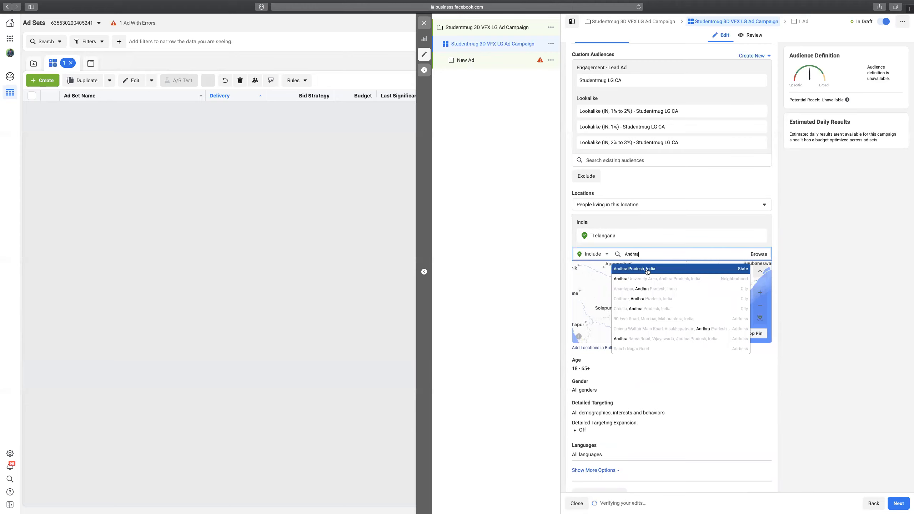
left_click(646, 270)
left_click(777, 280)
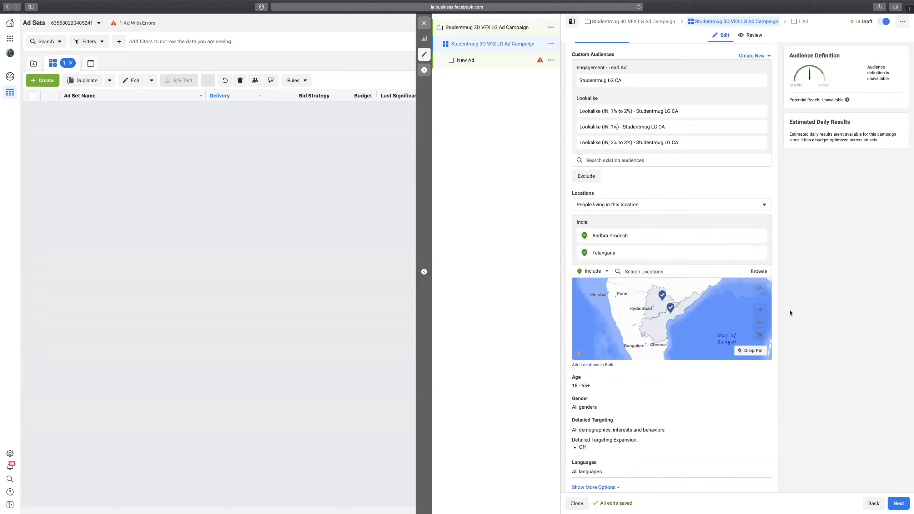
scroll(790, 310, "down", 3)
Set the audience age range to 18–24.
scroll(777, 314, "down", 2)
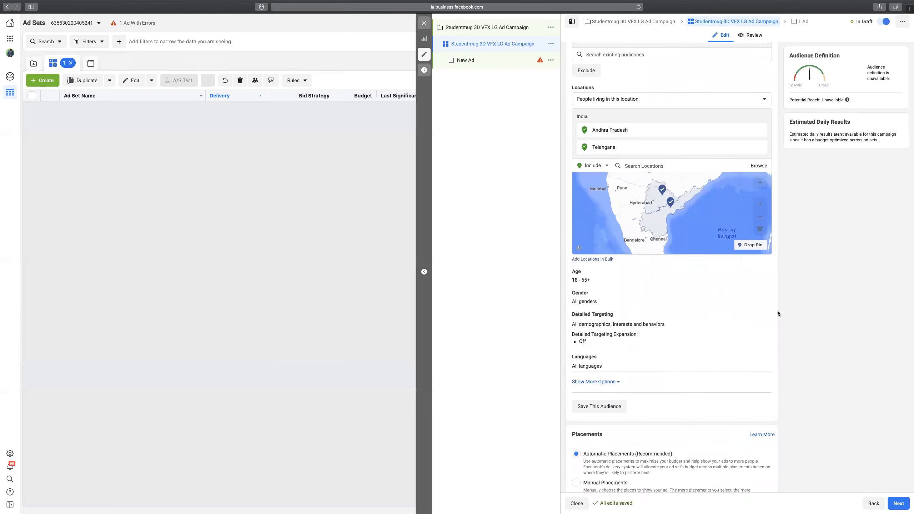
scroll(660, 270, "down", 2)
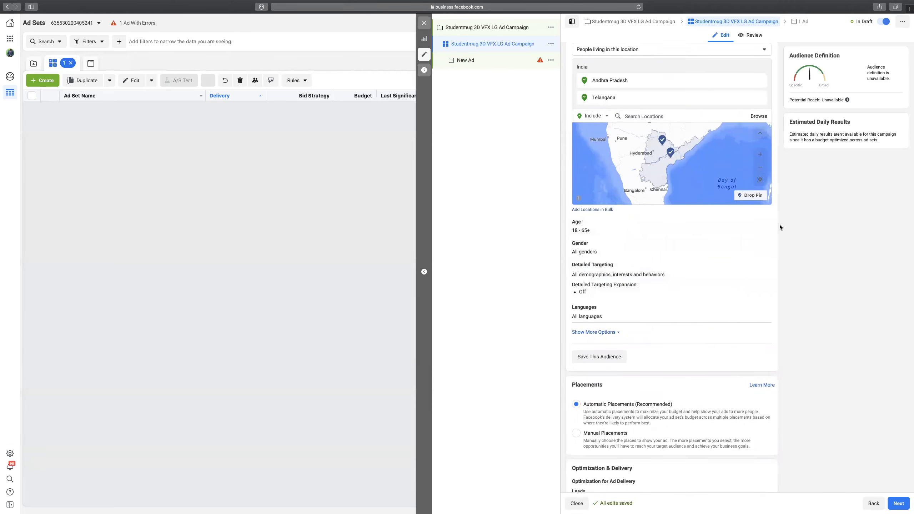
left_click(765, 227)
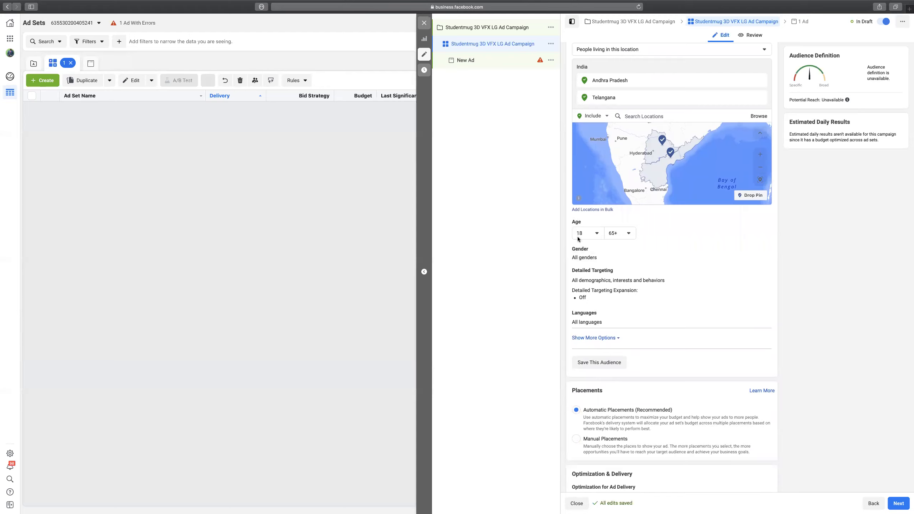
left_click(616, 234)
scroll(621, 277, "up", 5)
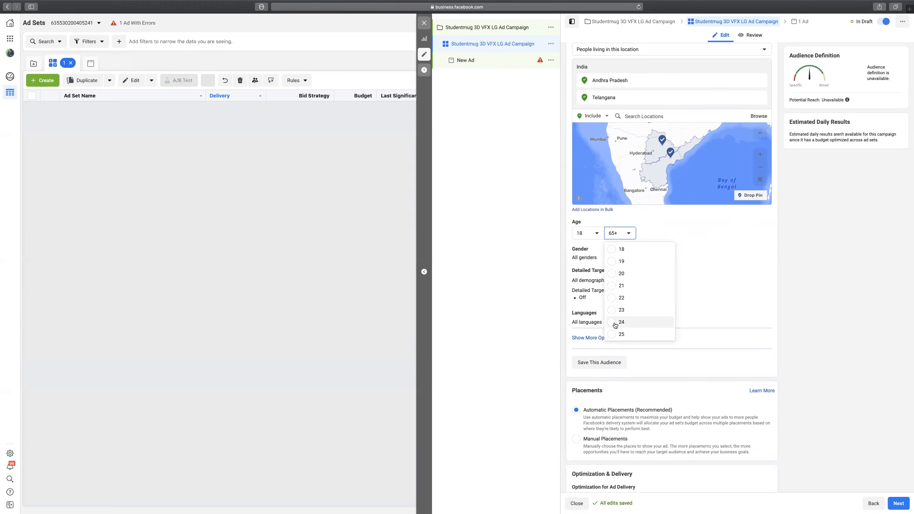
left_click(615, 323)
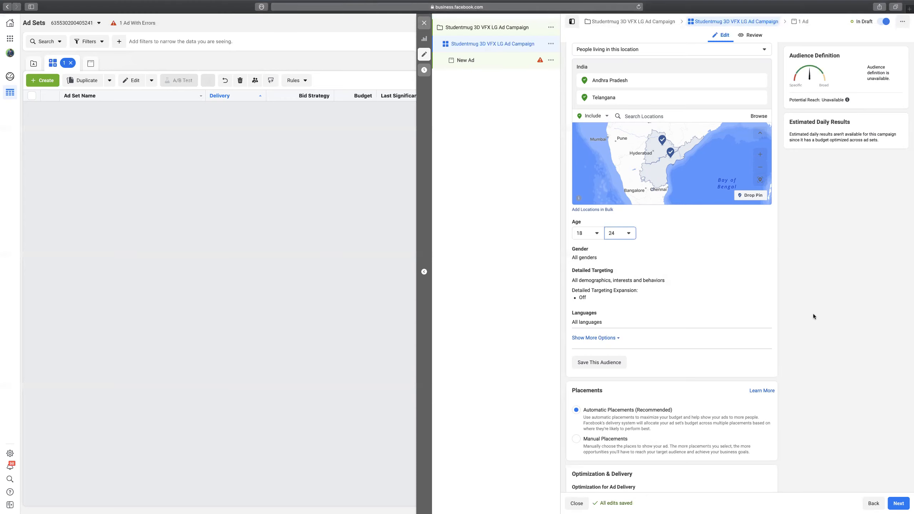
Try the Men and Women gender options, then leave gender at All.
mouse_move(725, 253)
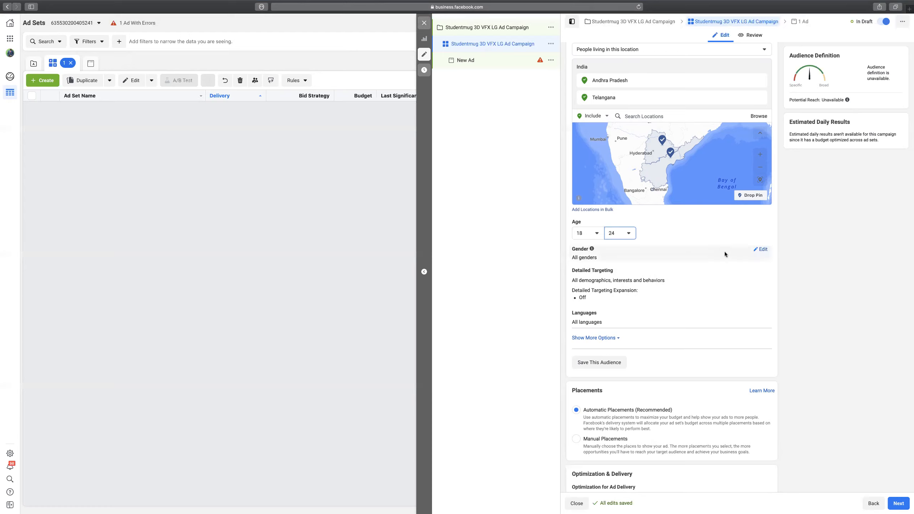
left_click(760, 249)
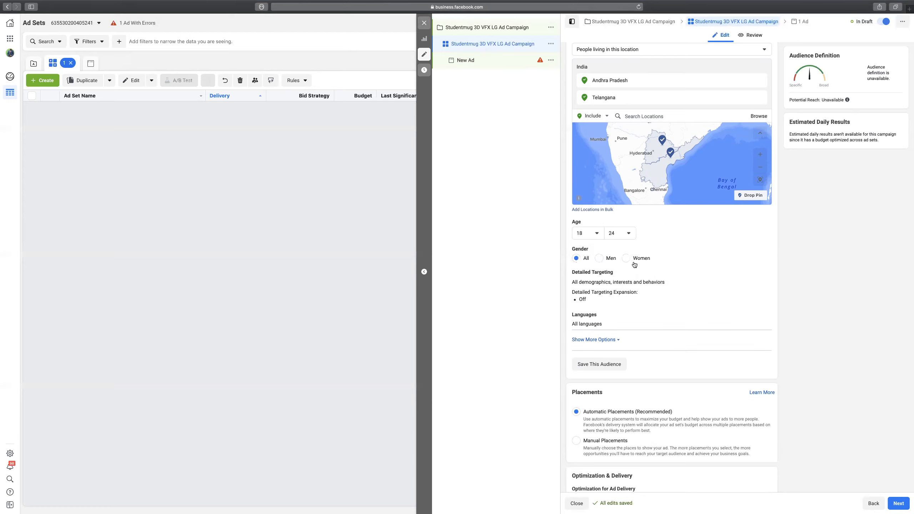
left_click(600, 258)
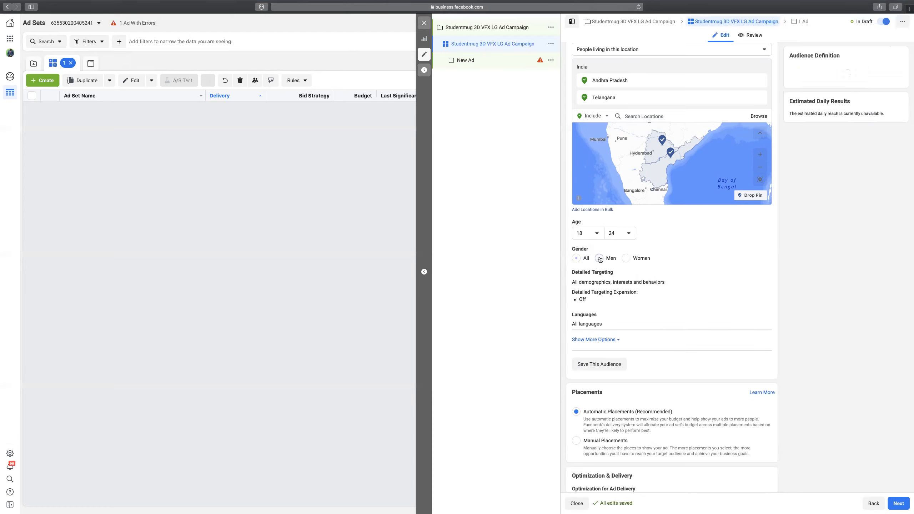
left_click(626, 262)
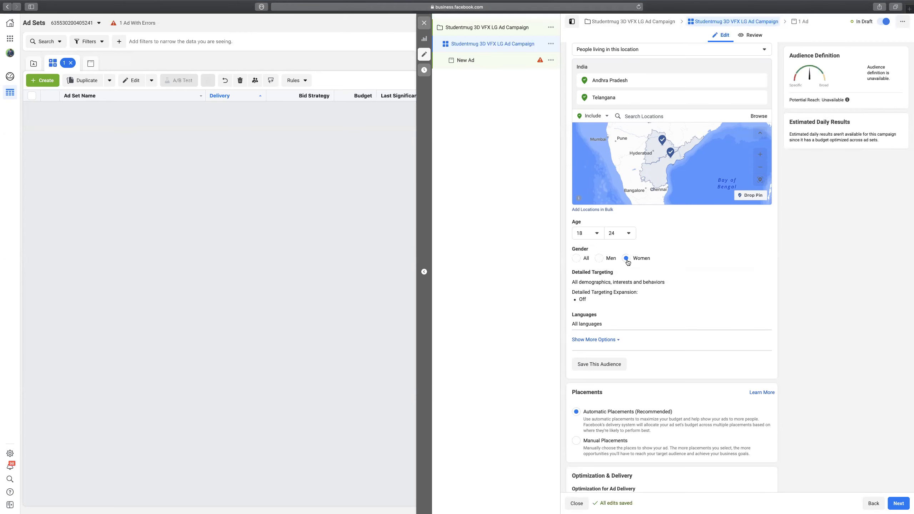
left_click(576, 258)
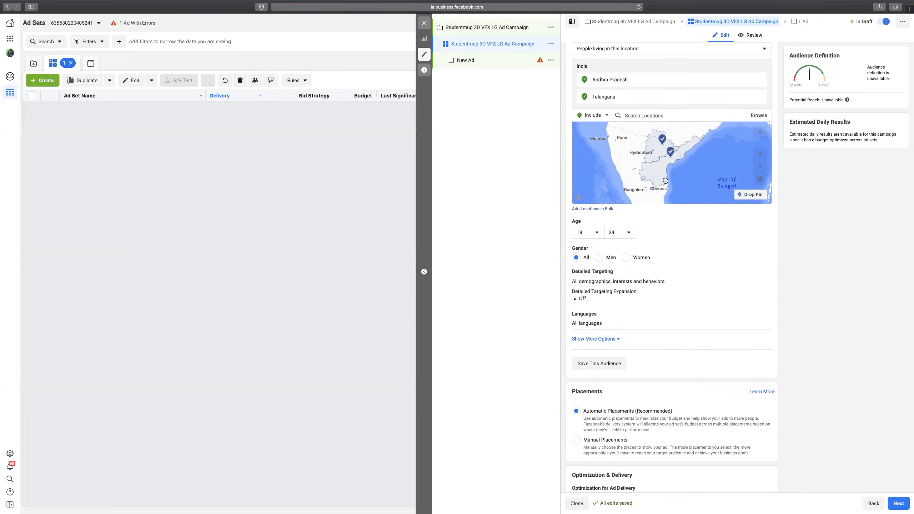
scroll(777, 242, "down", 2)
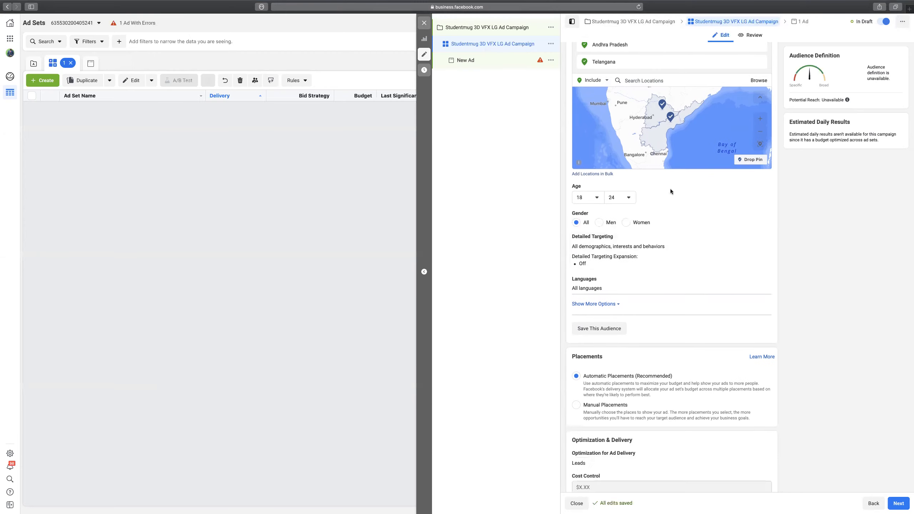
Browse Detailed Targeting to Demographics > Education > Education Level, showing the degree options from Associate degree to Some college.
left_click(762, 239)
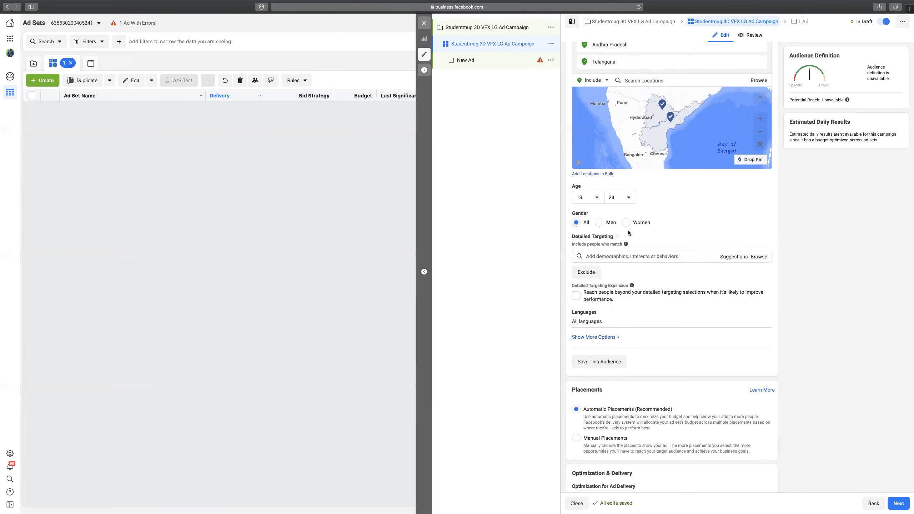
left_click(652, 257)
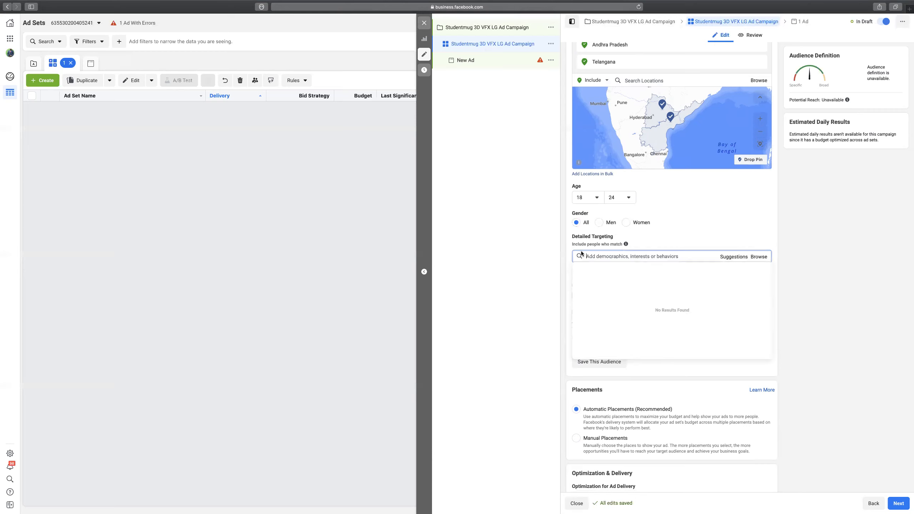
left_click(764, 258)
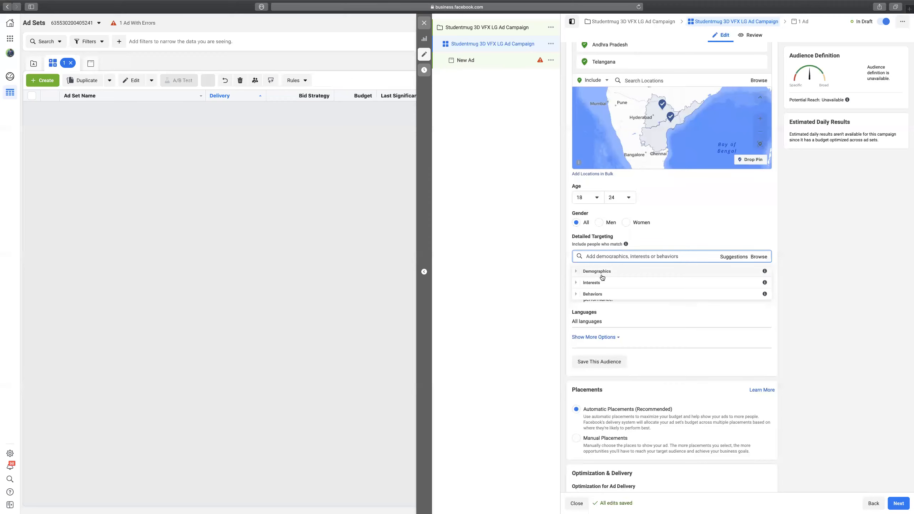
left_click(577, 272)
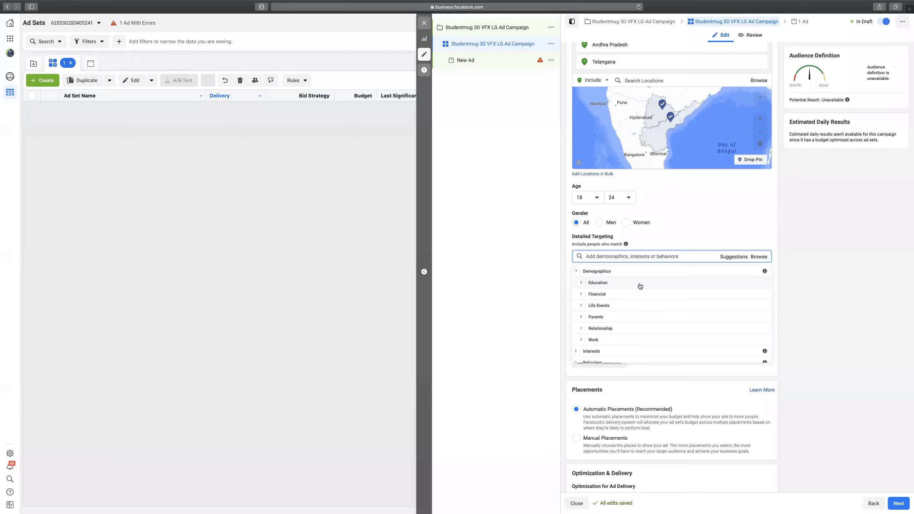
scroll(640, 286, "down", 1)
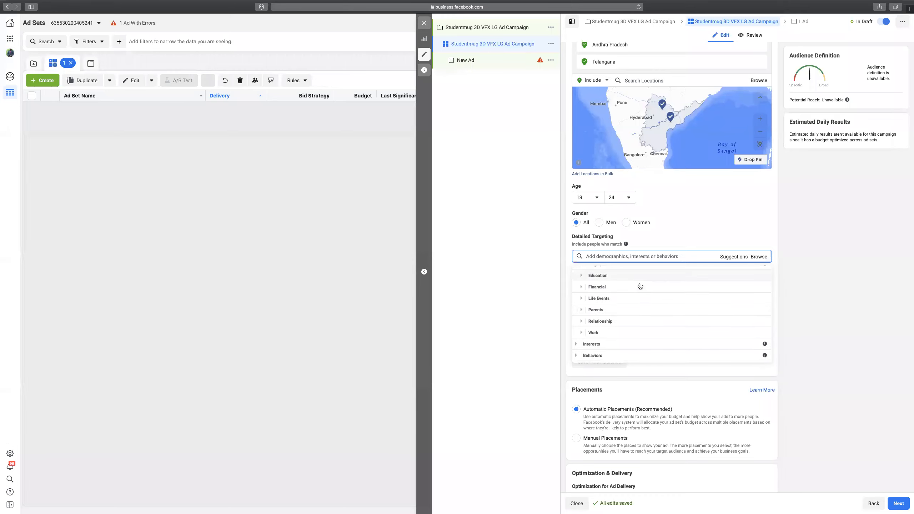
left_click(601, 277)
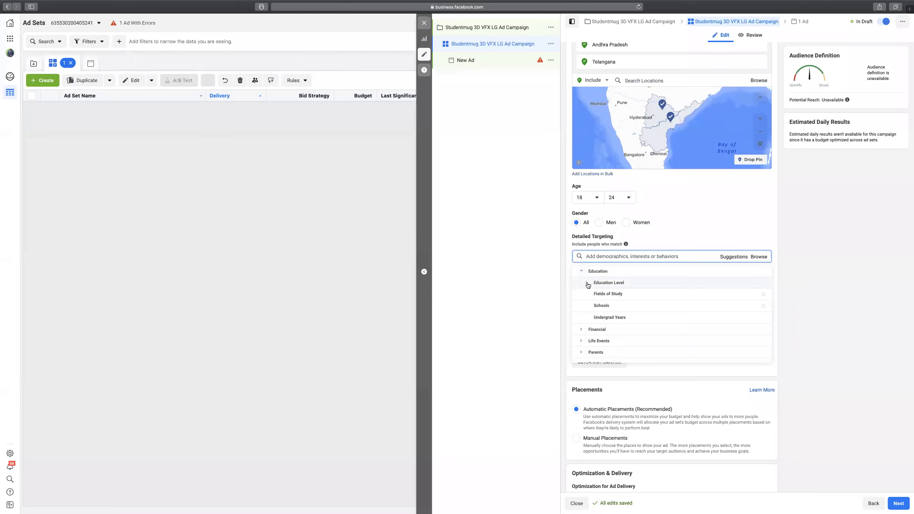
left_click(588, 284)
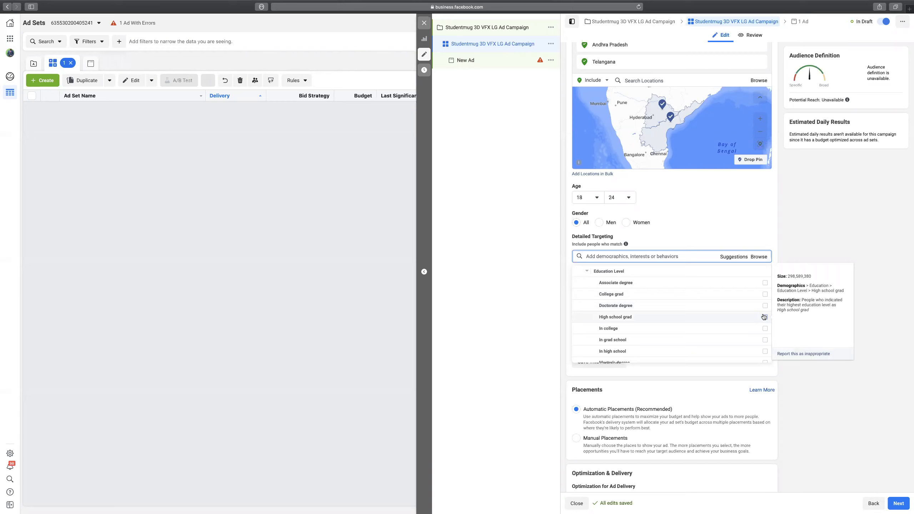
scroll(763, 316, "down", 3)
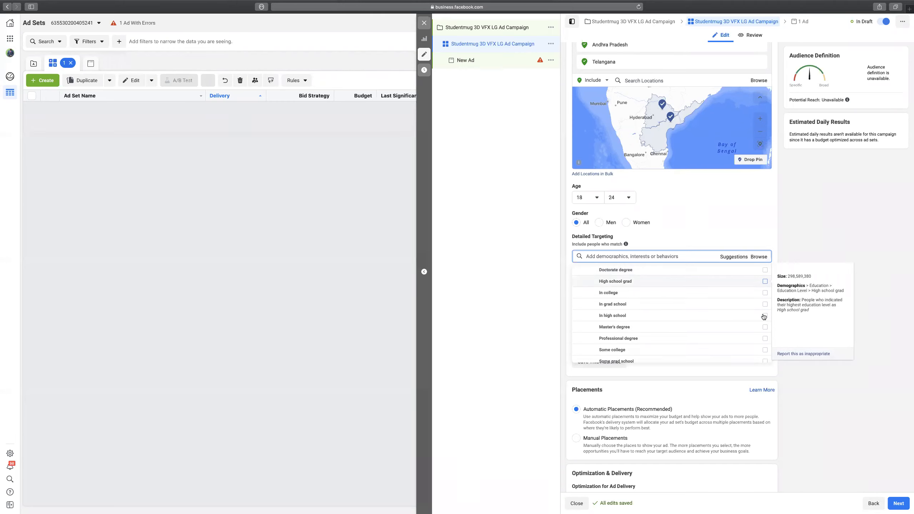
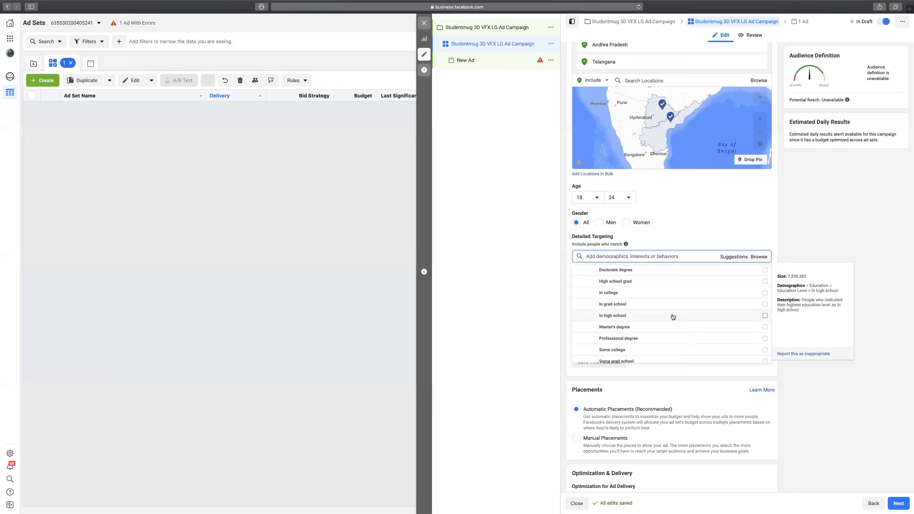
Scroll through the Education Level degree options, then collapse the Education group.
scroll(673, 315, "up", 2)
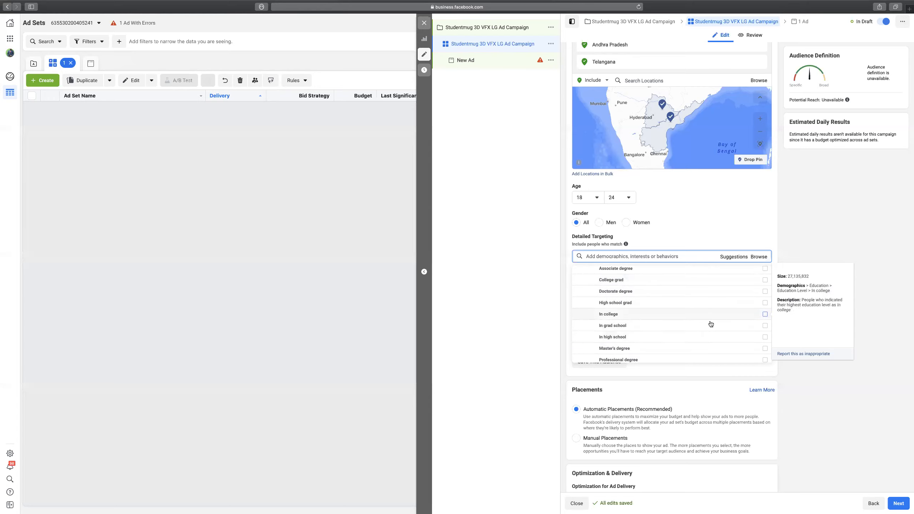
scroll(670, 335, "down", 3)
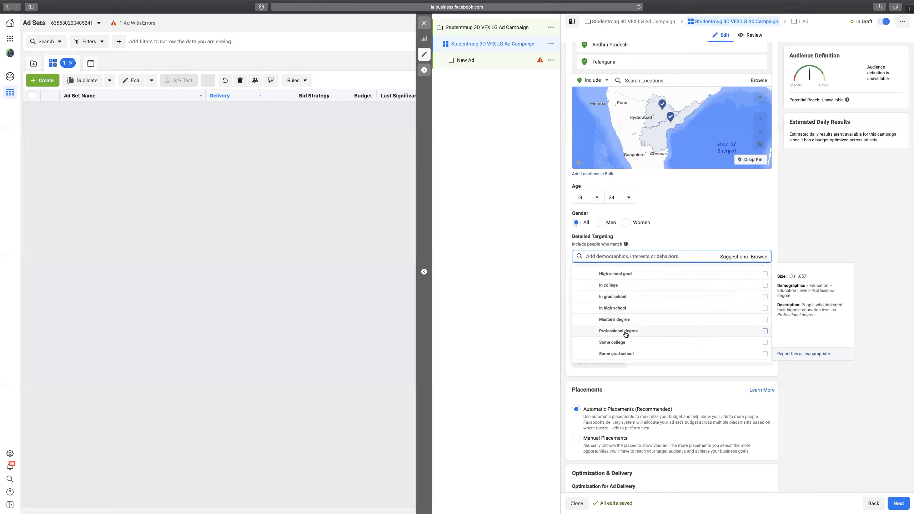
scroll(645, 338, "down", 3)
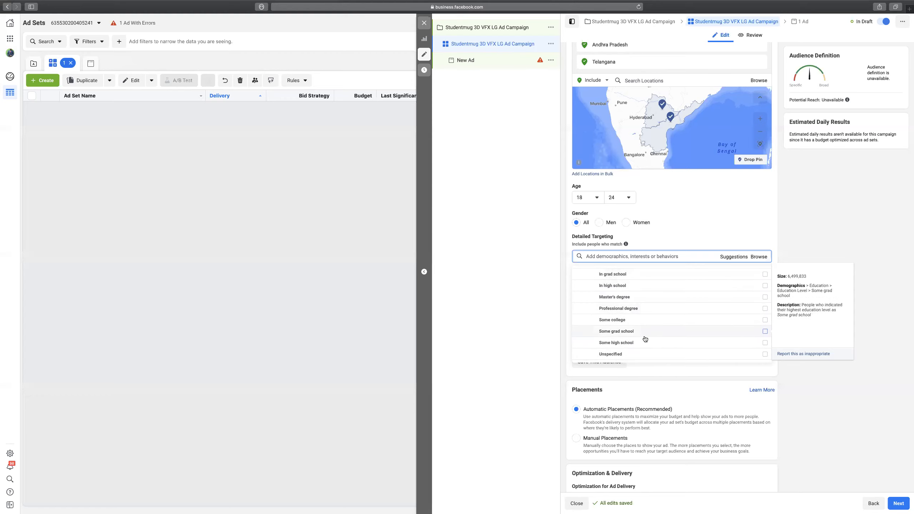
scroll(645, 339, "down", 3)
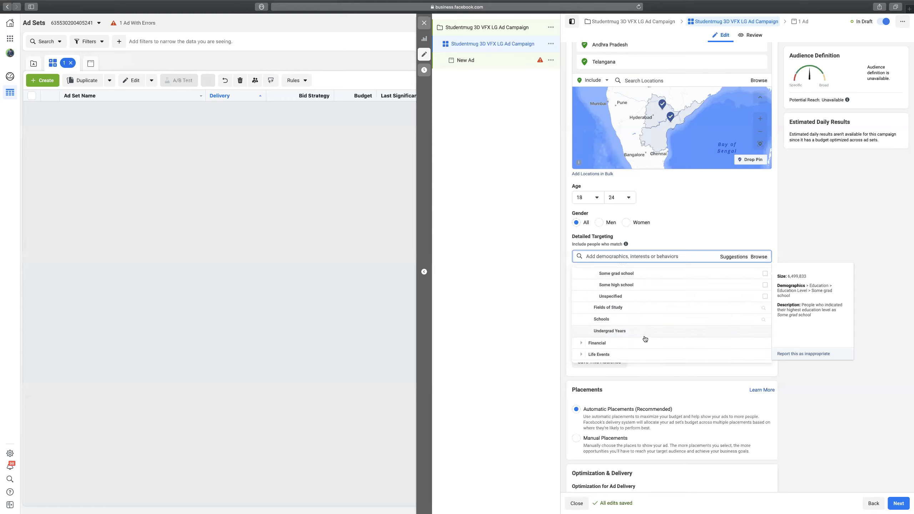
scroll(645, 339, "up", 10)
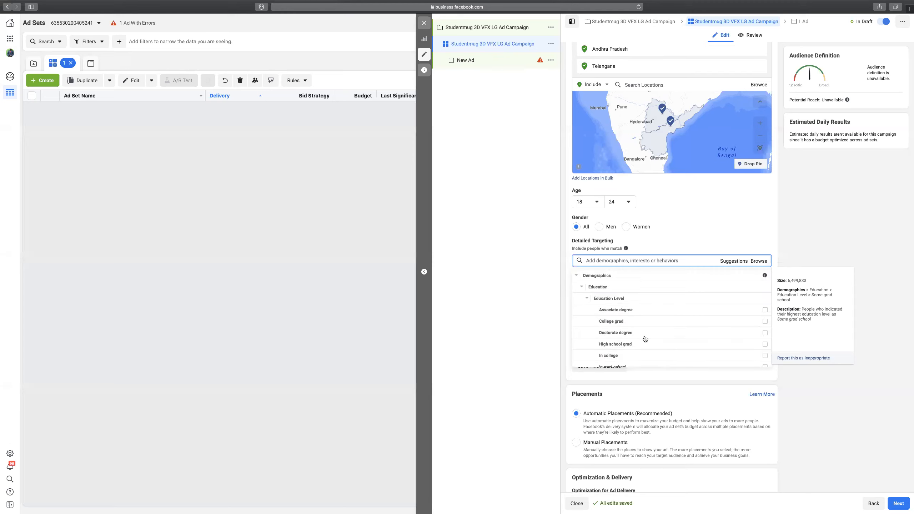
left_click(579, 300)
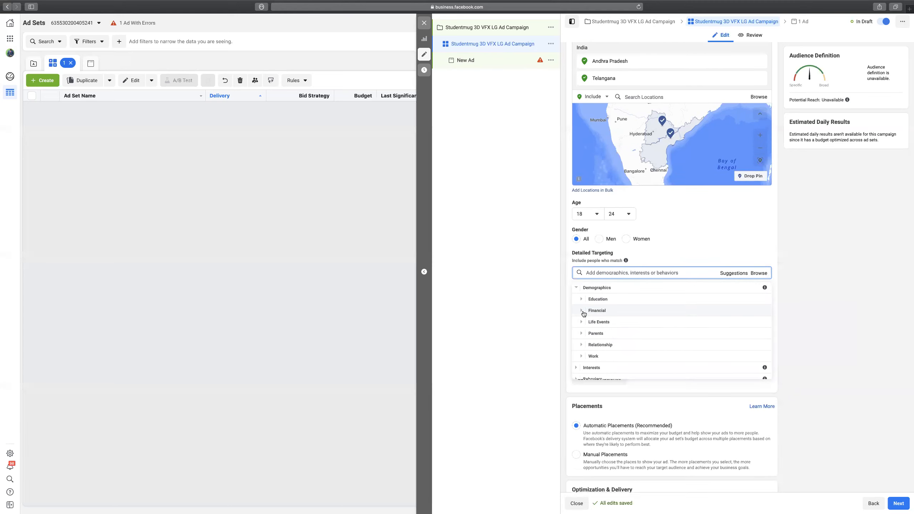
Expand the household Income options under Financial, then collapse them again.
scroll(598, 316, "down", 1)
left_click(600, 304)
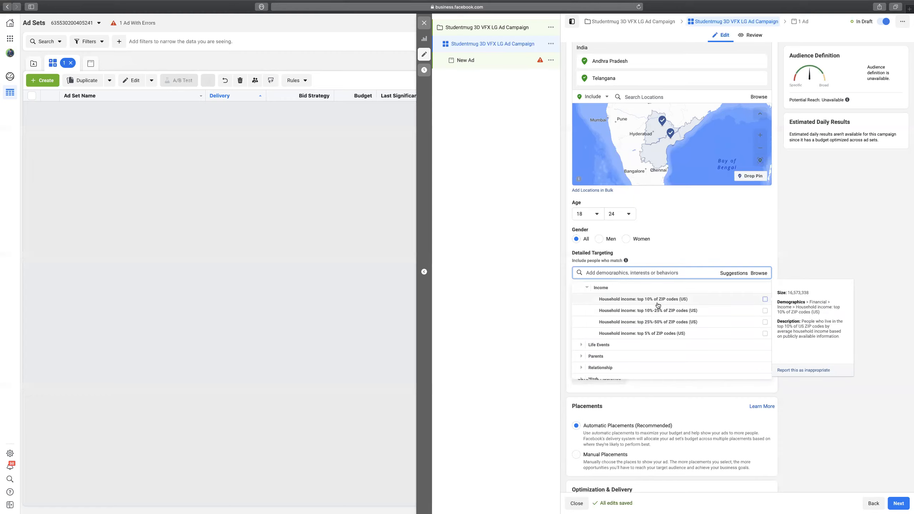
left_click(587, 289)
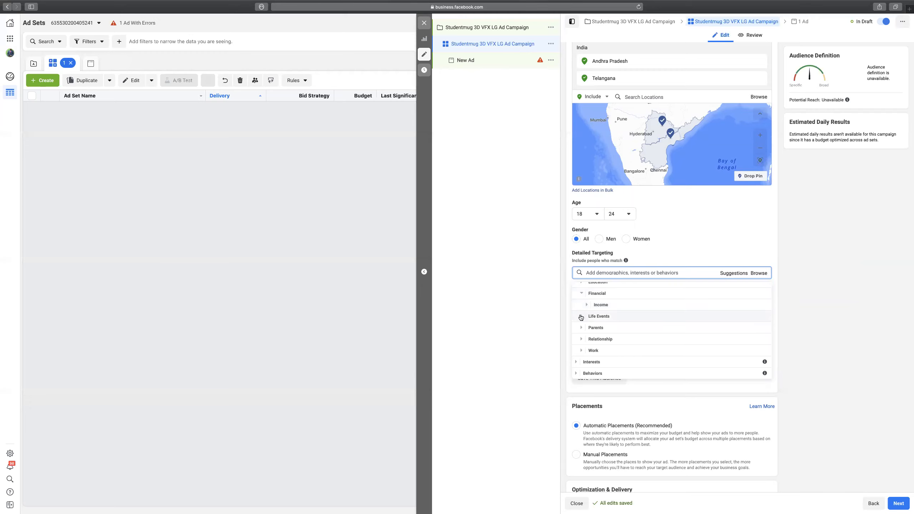
Expand Life Events > Anniversary, scroll through its options, then collapse Anniversary.
left_click(581, 317)
left_click(587, 297)
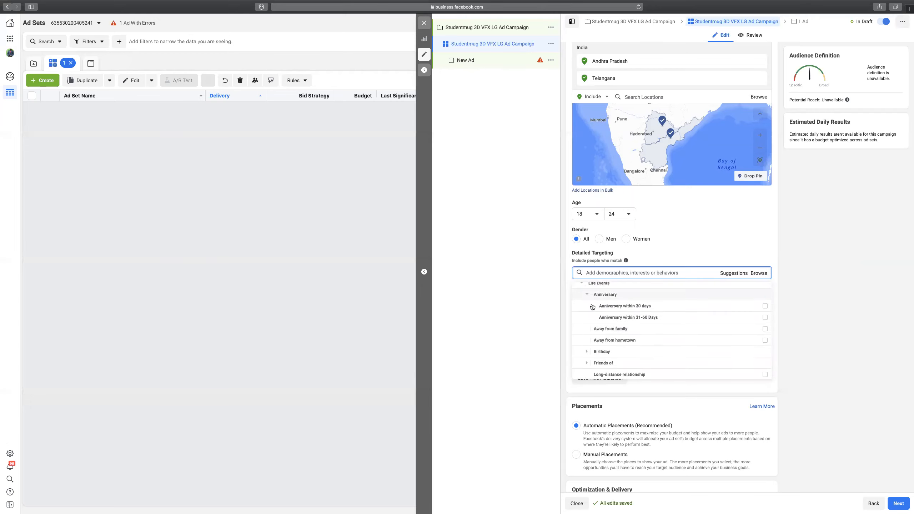
scroll(608, 305, "down", 1)
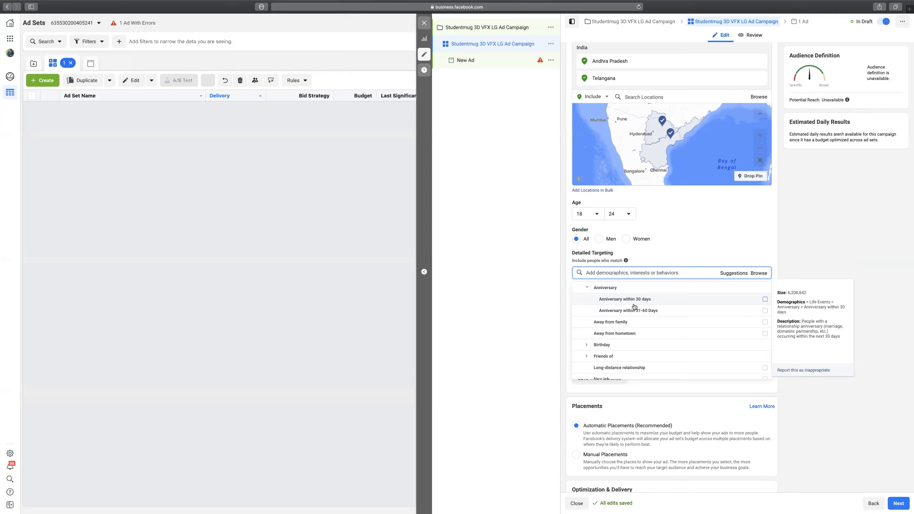
scroll(633, 306, "down", 1)
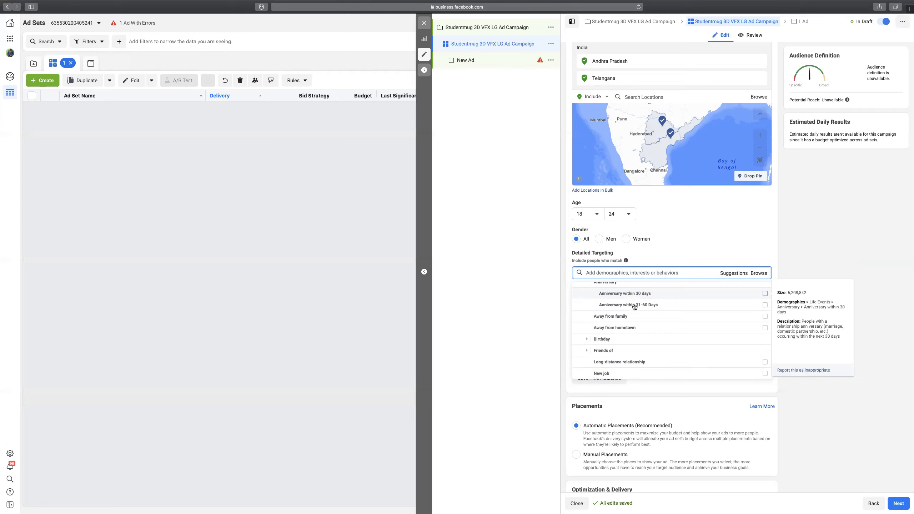
scroll(636, 324, "up", 1)
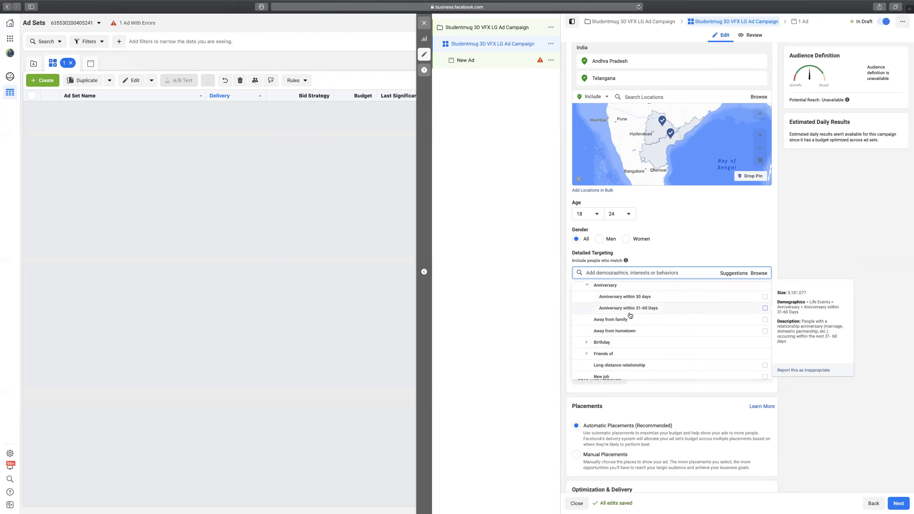
scroll(630, 315, "down", 1)
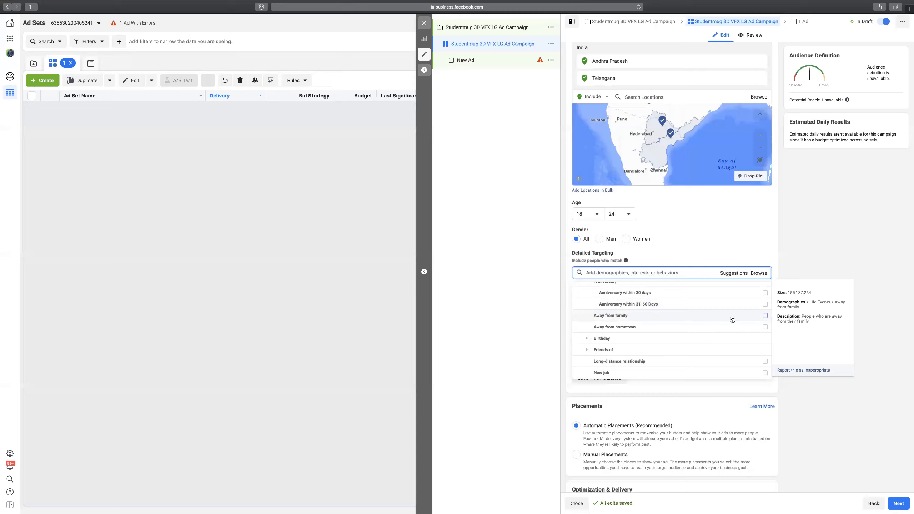
scroll(753, 328, "up", 1)
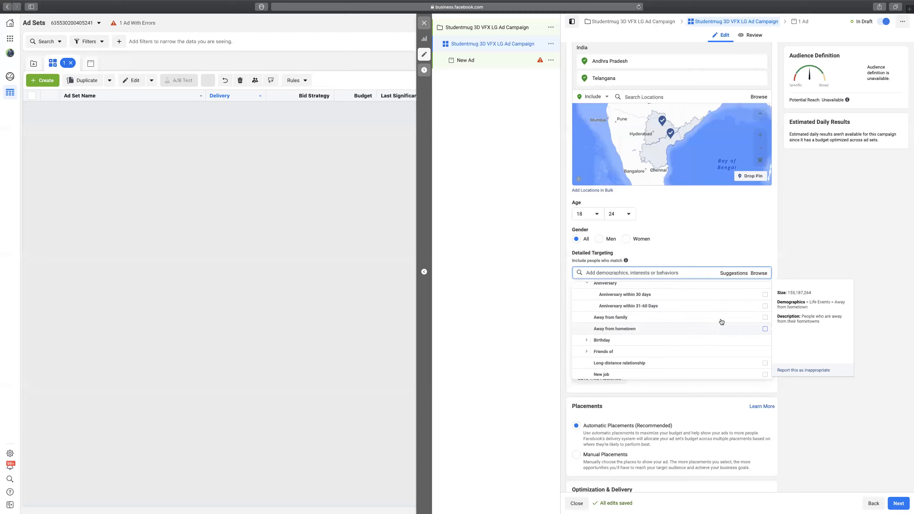
scroll(584, 288, "up", 2)
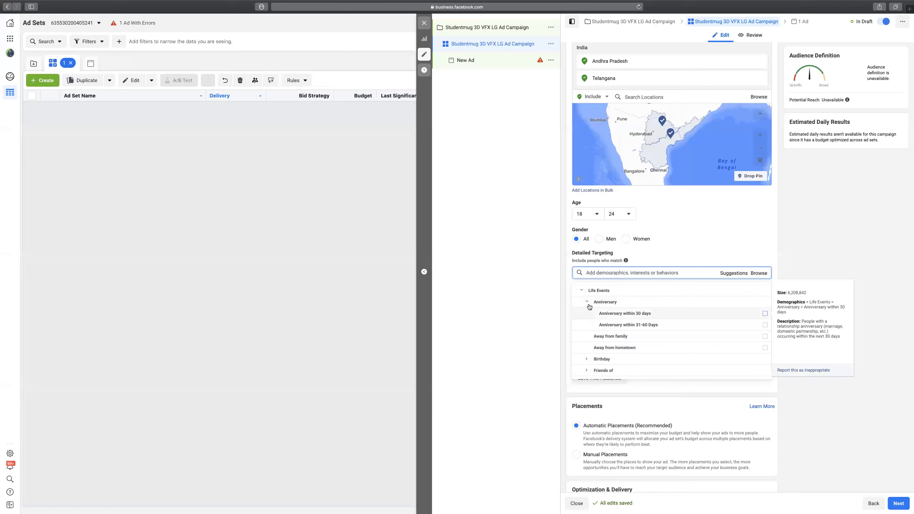
left_click(588, 301)
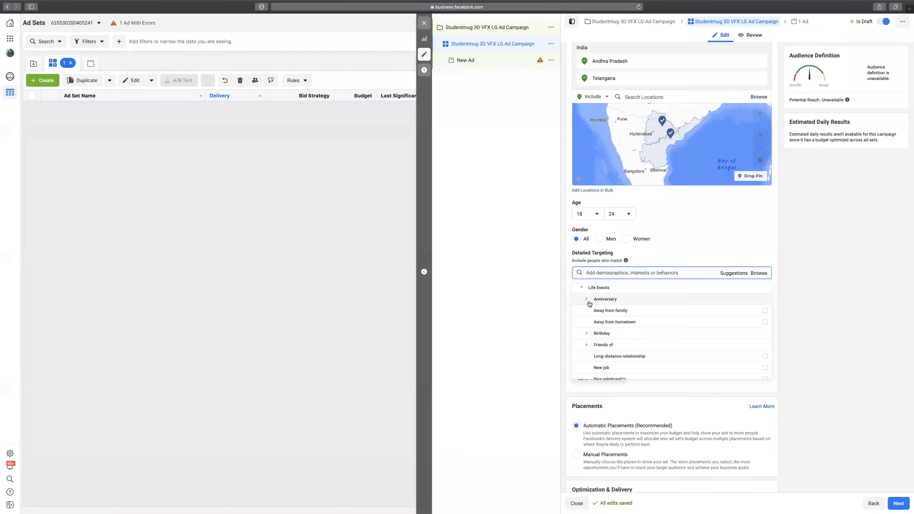
Expand Birthday and scroll through the birthday month options, then collapse the month list.
left_click(587, 334)
scroll(605, 354, "down", 2)
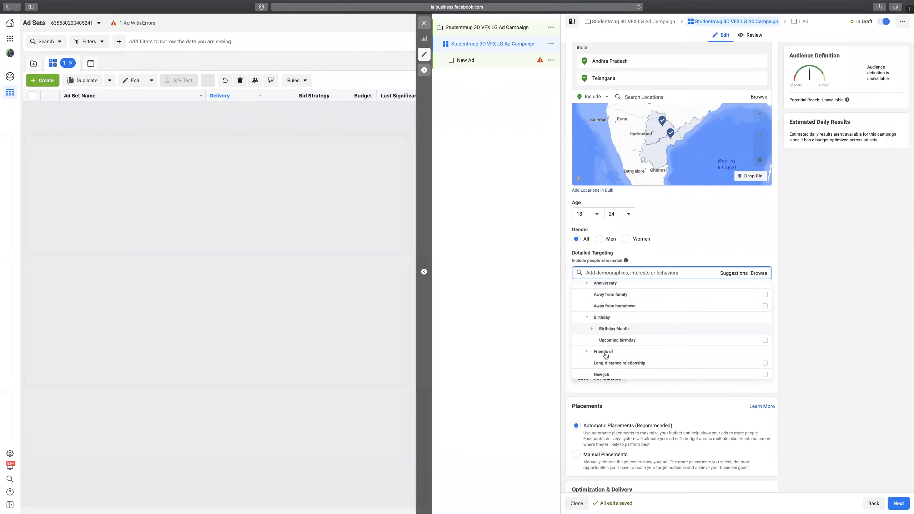
left_click(592, 299)
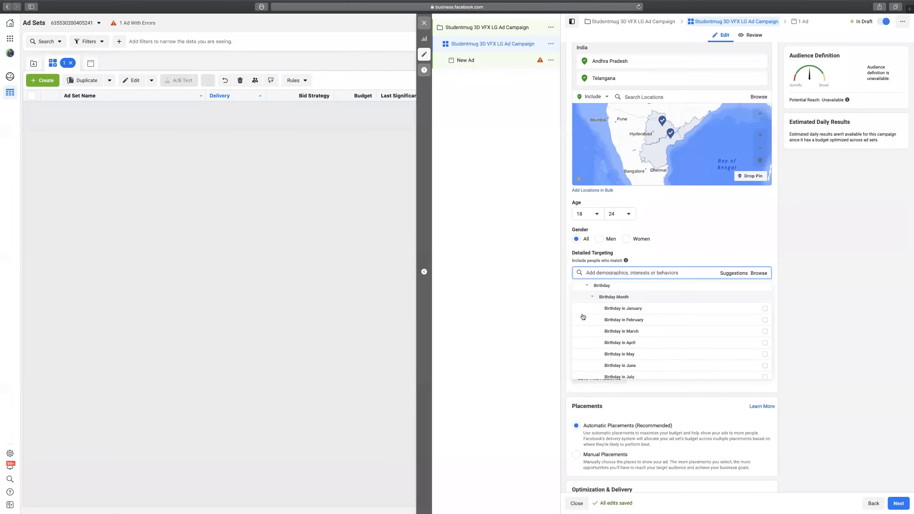
scroll(621, 348, "down", 2)
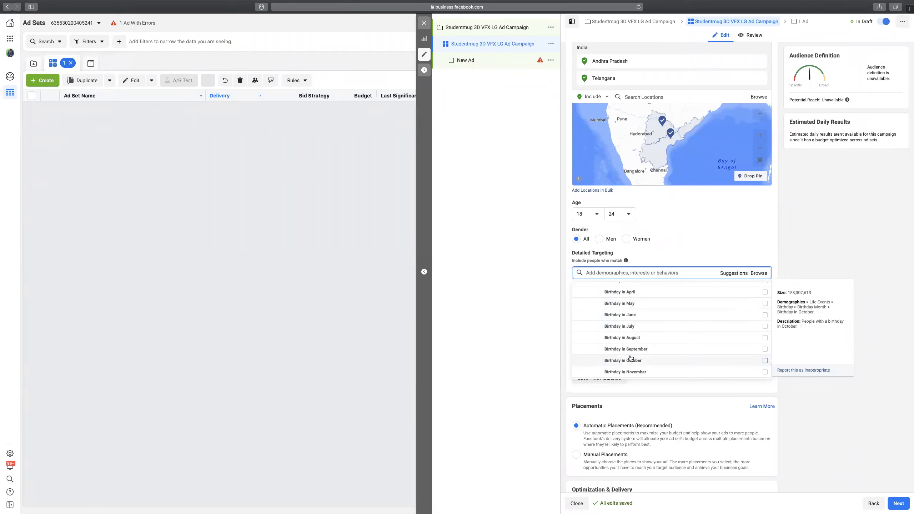
scroll(644, 353, "down", 3)
scroll(628, 336, "up", 2)
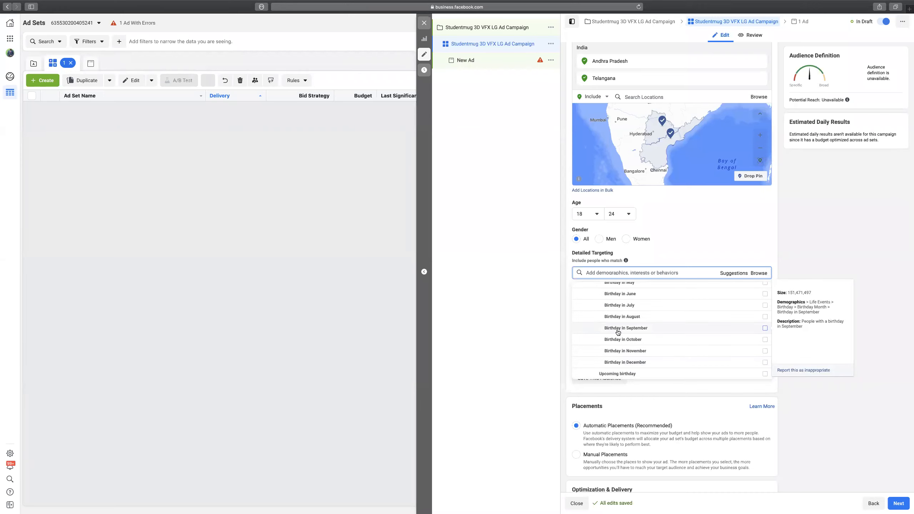
scroll(618, 332, "up", 2)
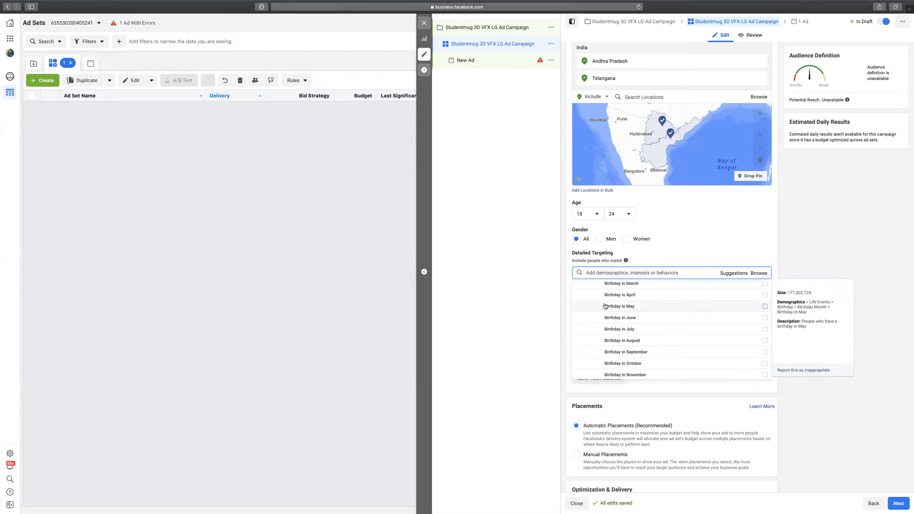
scroll(605, 306, "up", 4)
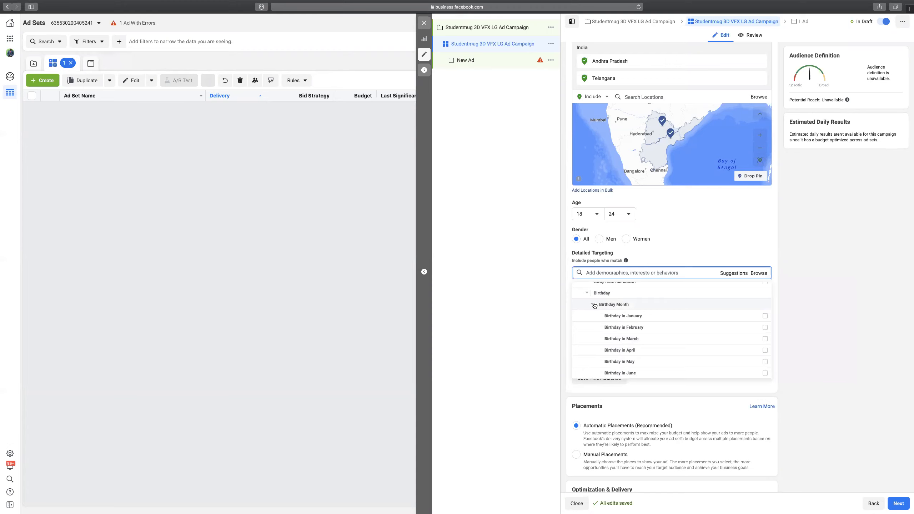
left_click(594, 305)
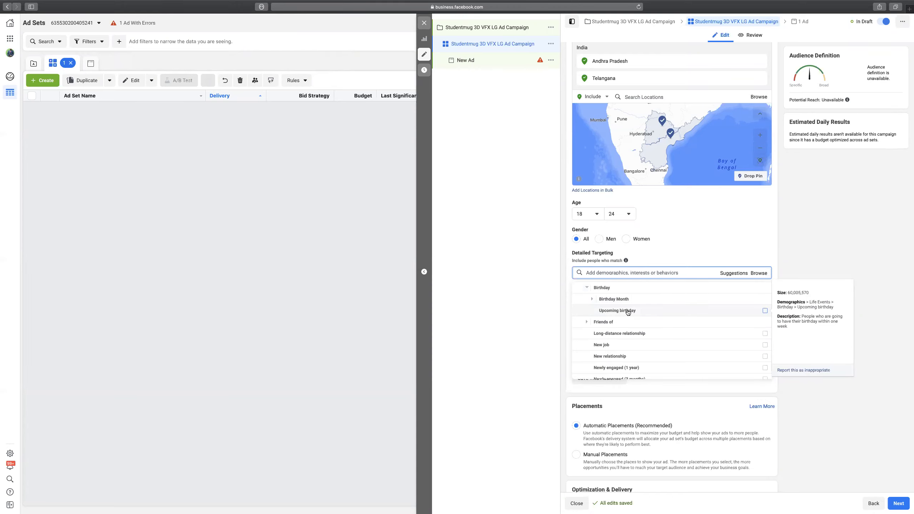
Tick Upcoming birthday, then remove it from the targeting again.
left_click(765, 311)
scroll(720, 349, "down", 2)
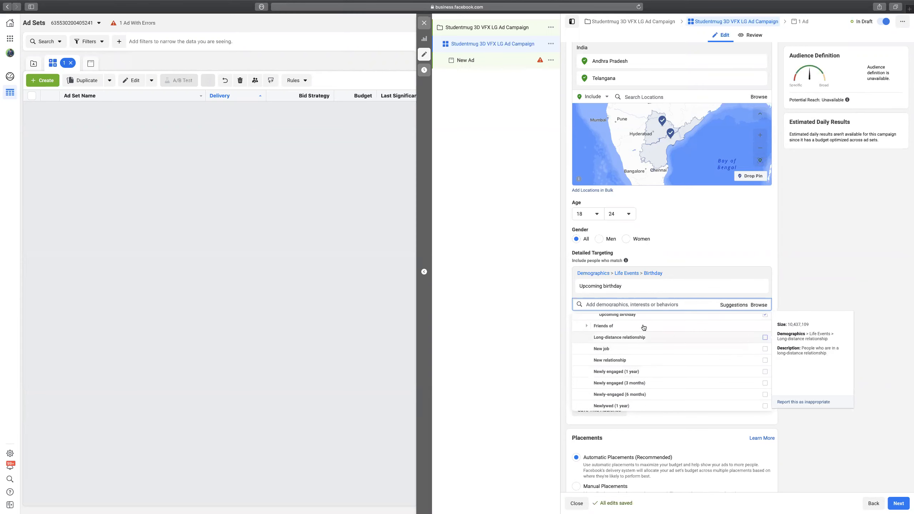
left_click(636, 317)
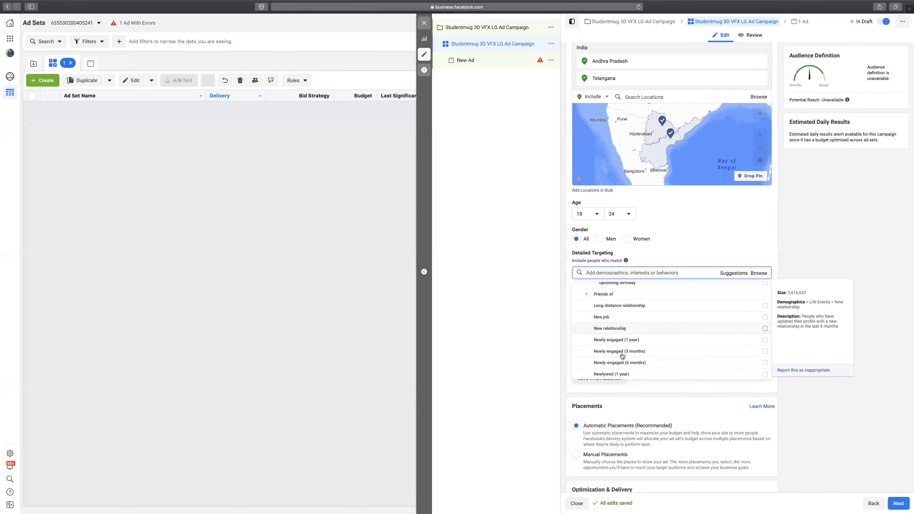
Expand Friends of, scroll through its options, collapse it and scroll further down the list.
left_click(584, 293)
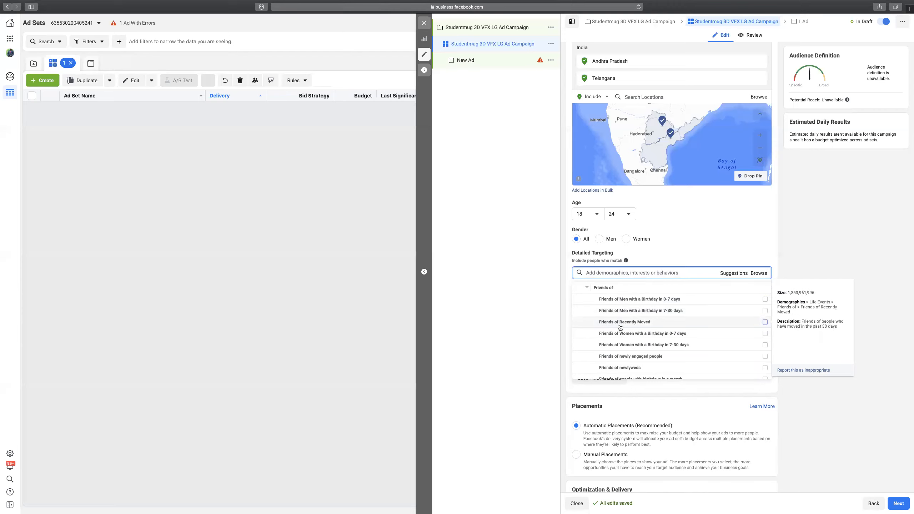
scroll(625, 333, "down", 2)
scroll(625, 334, "down", 3)
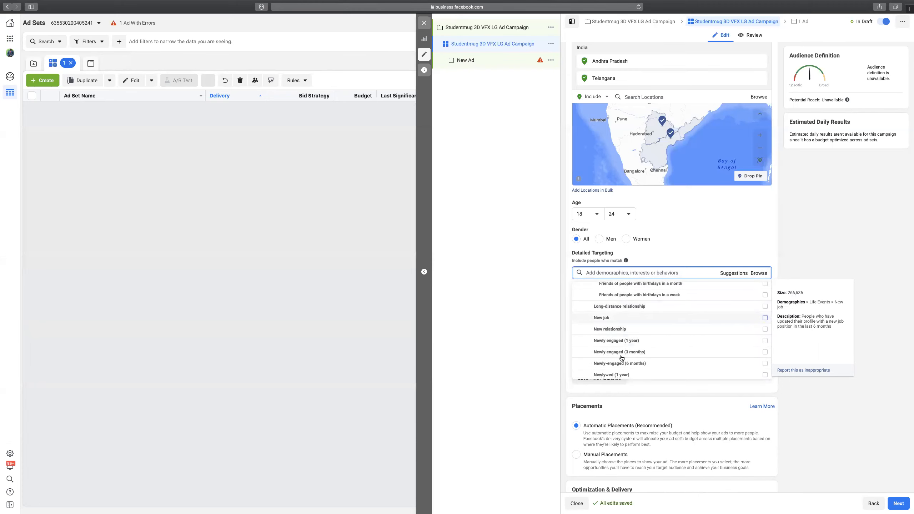
scroll(620, 334, "down", 1)
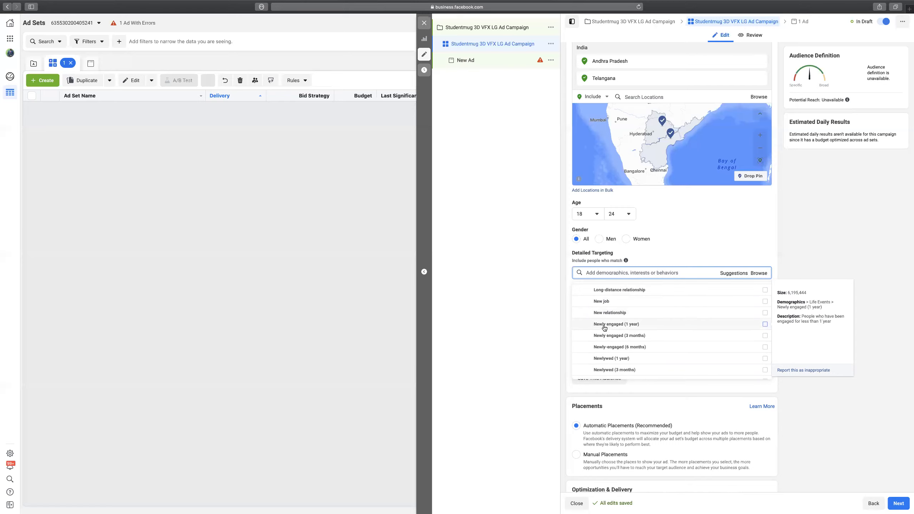
scroll(604, 326, "down", 1)
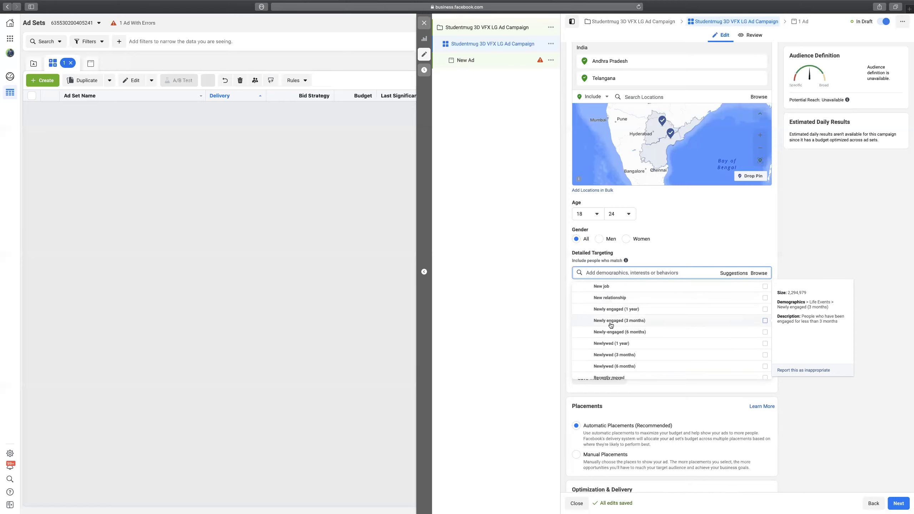
scroll(631, 335, "down", 2)
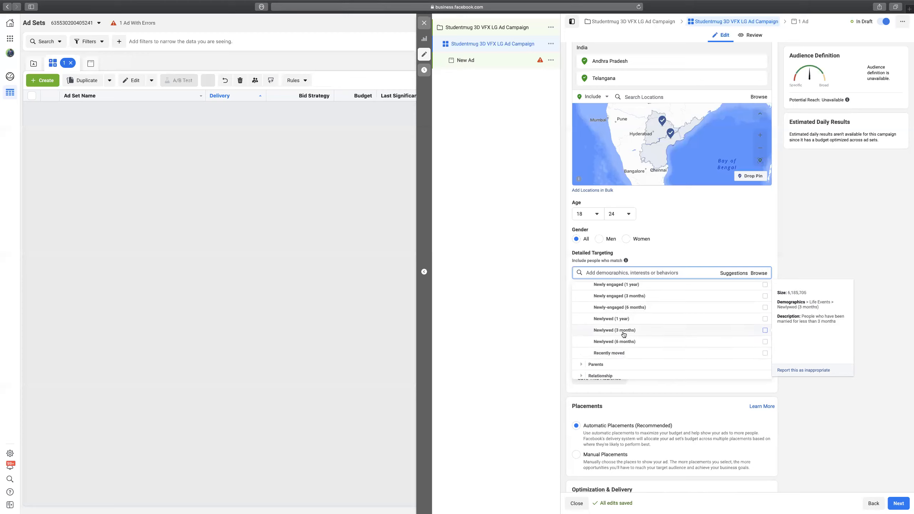
scroll(627, 334, "up", 3)
scroll(628, 334, "up", 5)
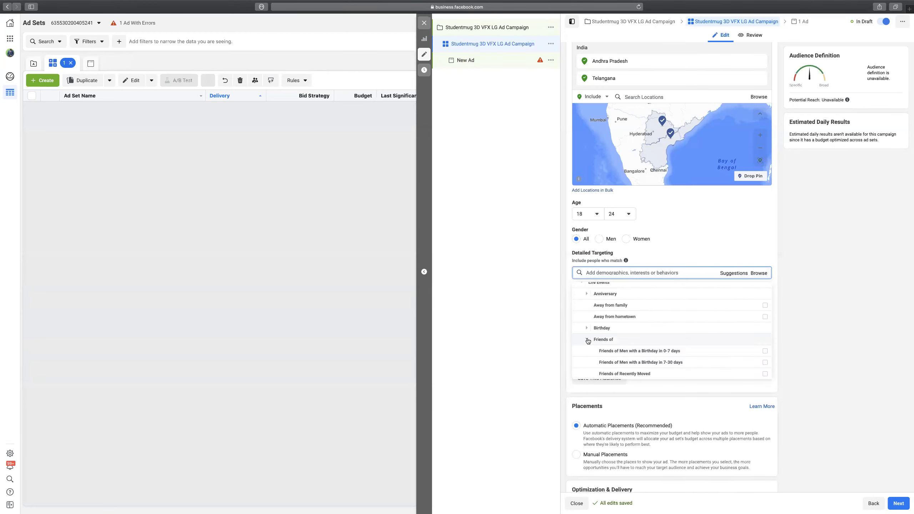
left_click(588, 340)
scroll(612, 320, "down", 1)
scroll(614, 315, "down", 1)
scroll(613, 319, "down", 3)
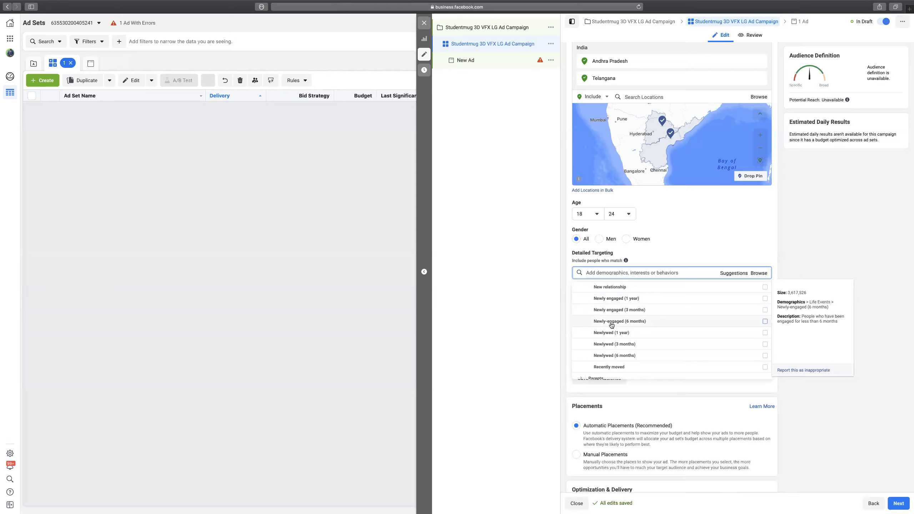
scroll(615, 335, "down", 3)
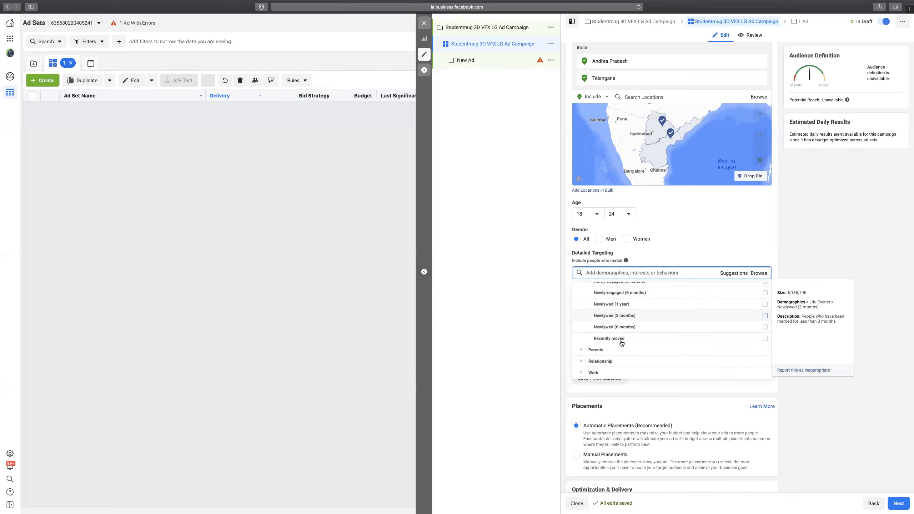
Expand Parents > All Parents and tick Parents with teenagers (13-17 years).
left_click(582, 348)
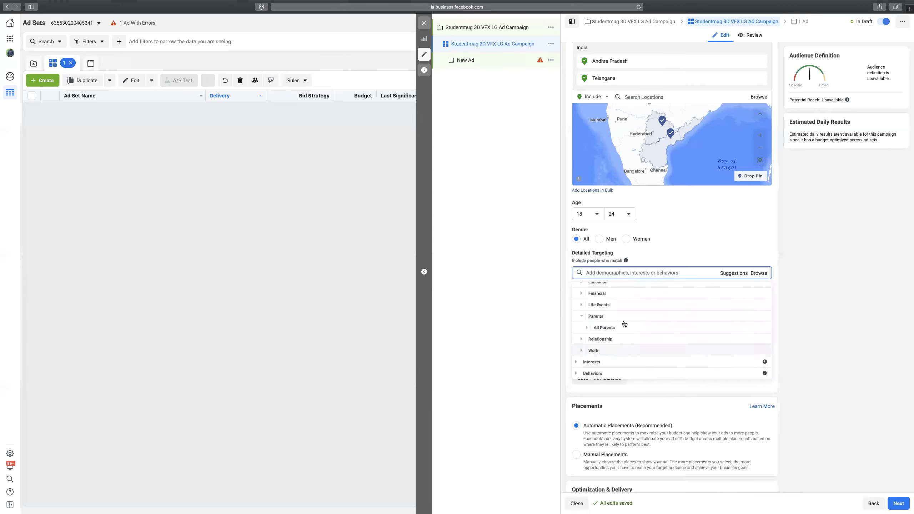
left_click(587, 329)
scroll(601, 313, "down", 5)
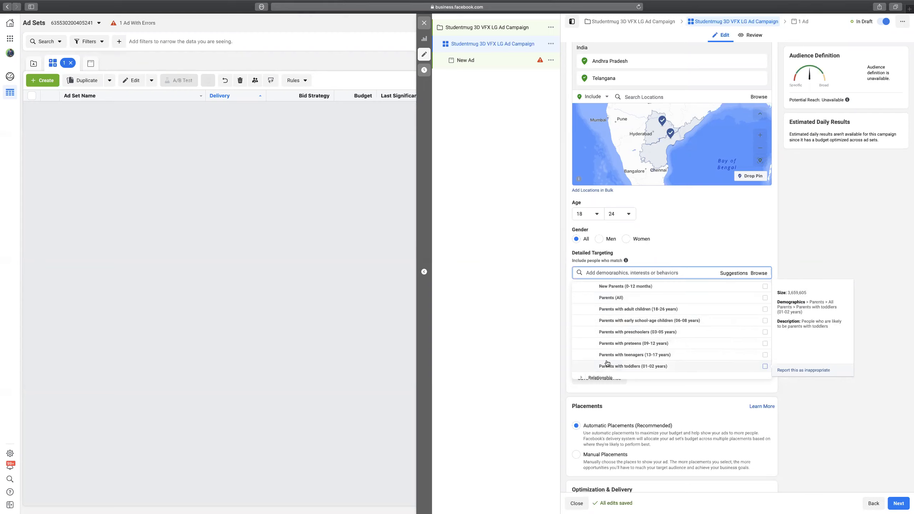
scroll(609, 360, "down", 1)
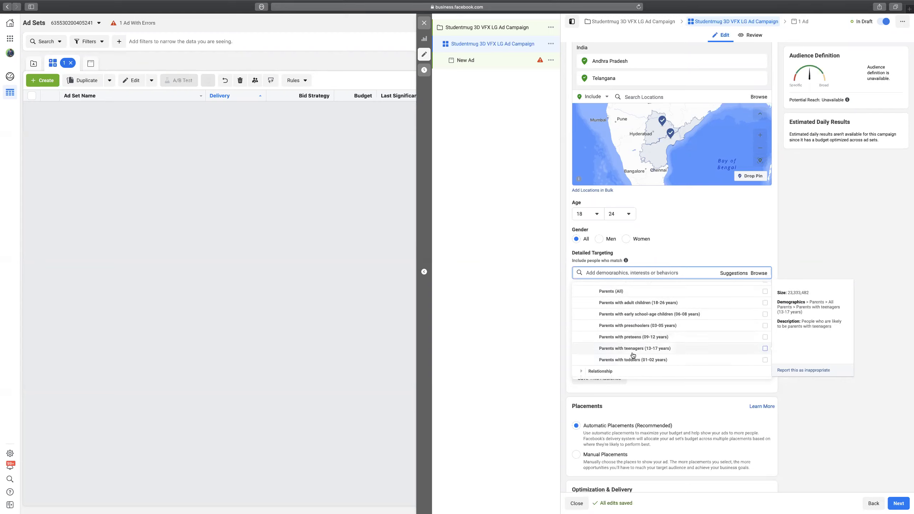
left_click(765, 349)
Scroll through Relationship > Relationship Status options, then expand Work to show Employers, Industries and Job Titles.
scroll(634, 361, "down", 2)
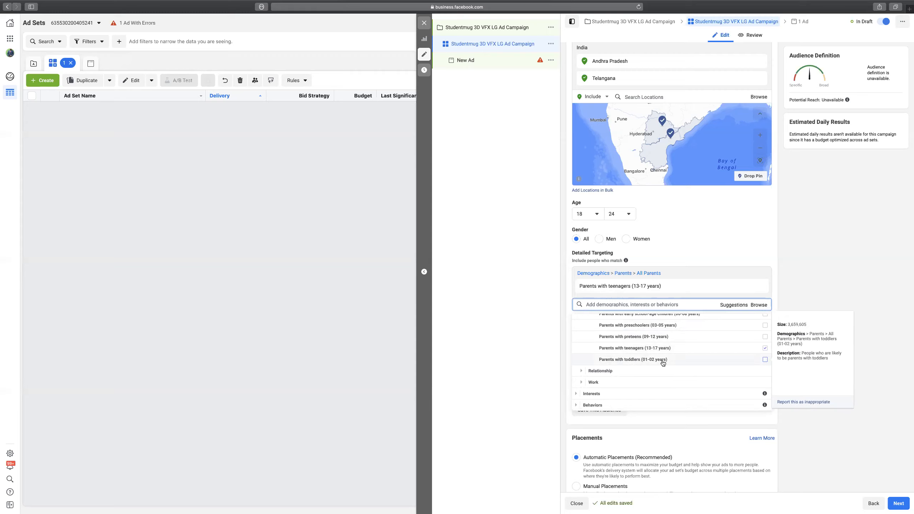
scroll(664, 362, "down", 3)
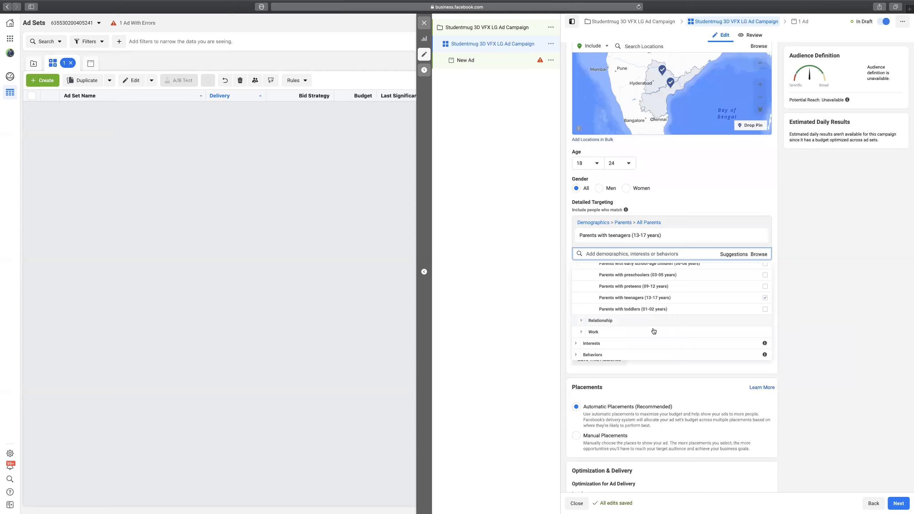
mouse_move(626, 293)
scroll(625, 293, "up", 3)
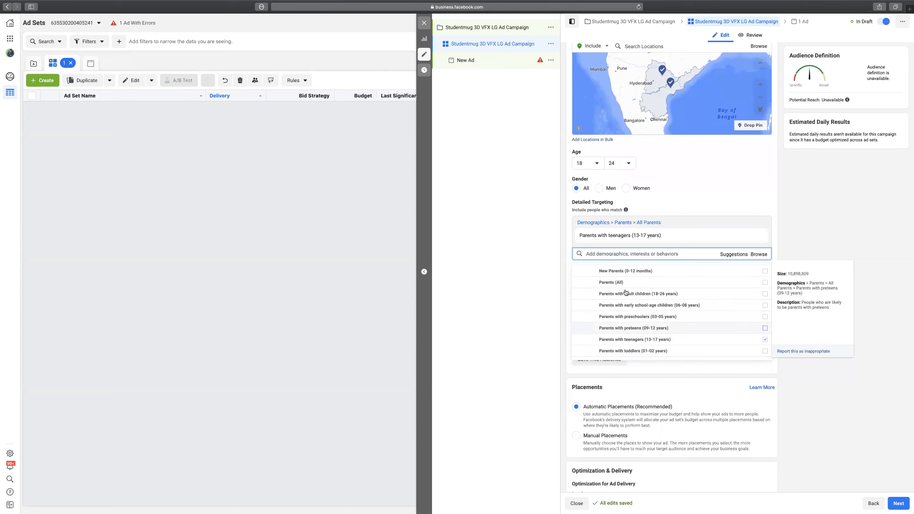
scroll(625, 292, "down", 3)
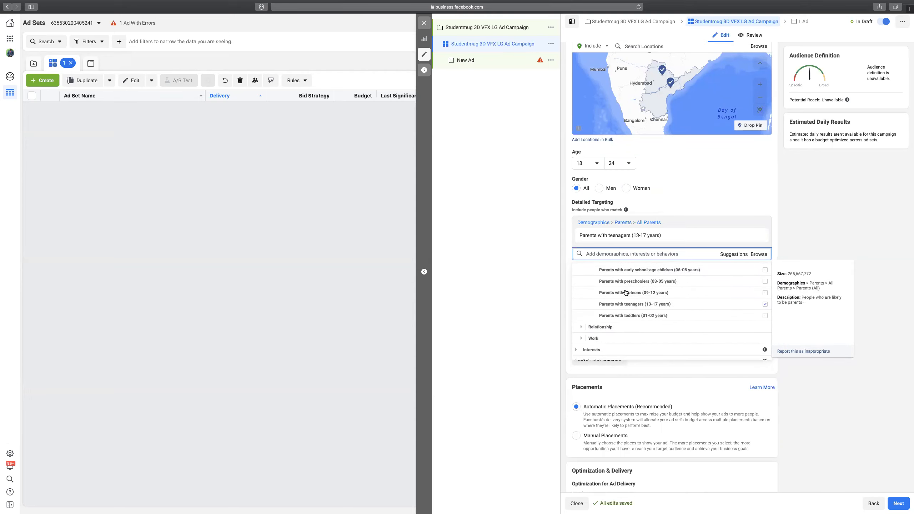
scroll(626, 292, "down", 2)
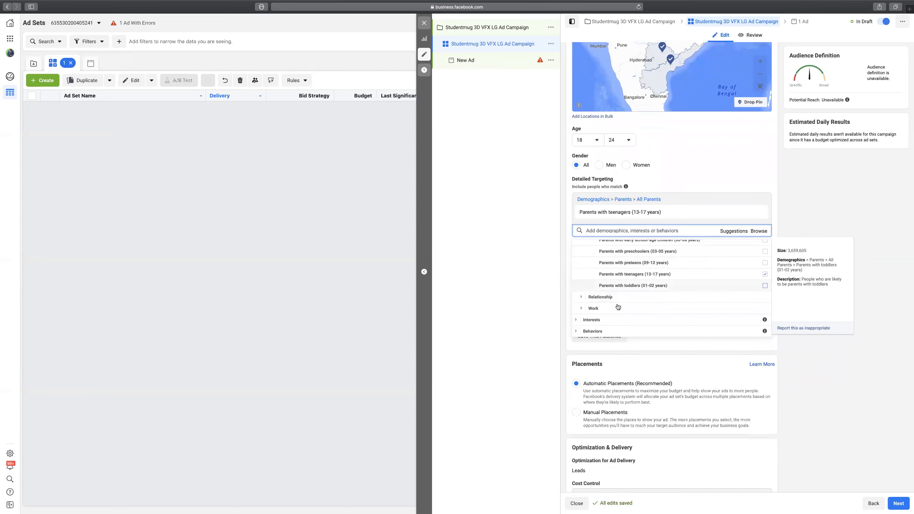
left_click(582, 299)
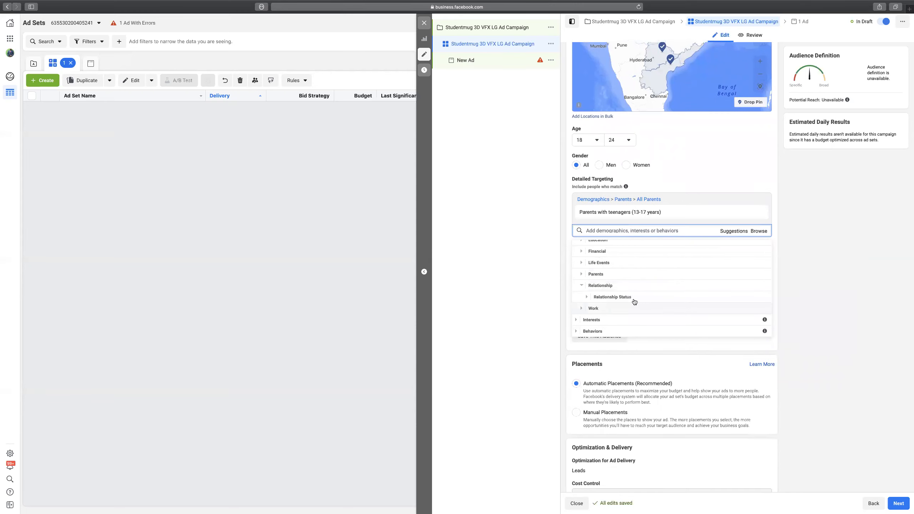
left_click(592, 298)
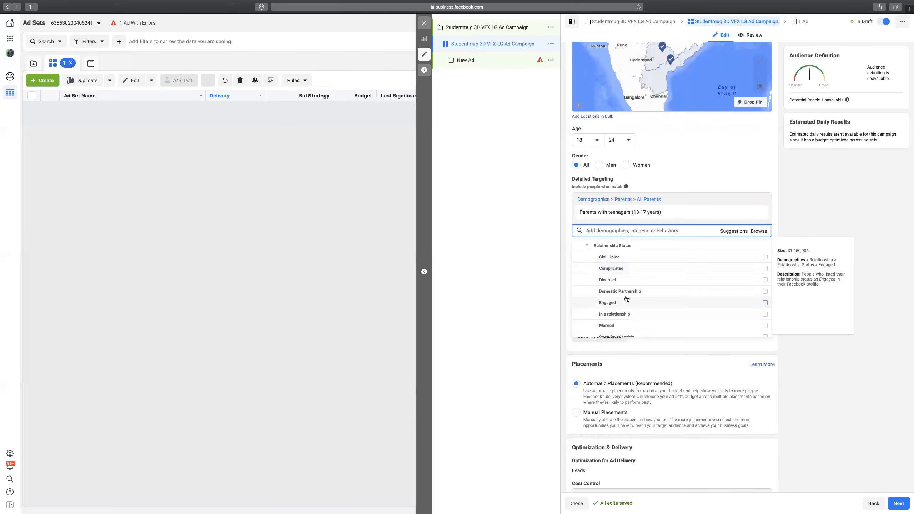
scroll(606, 296, "down", 1)
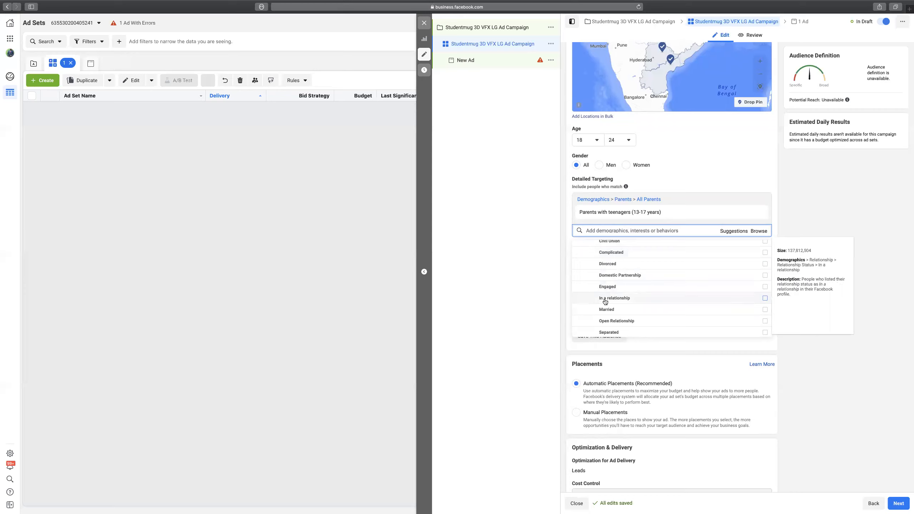
scroll(616, 311, "down", 2)
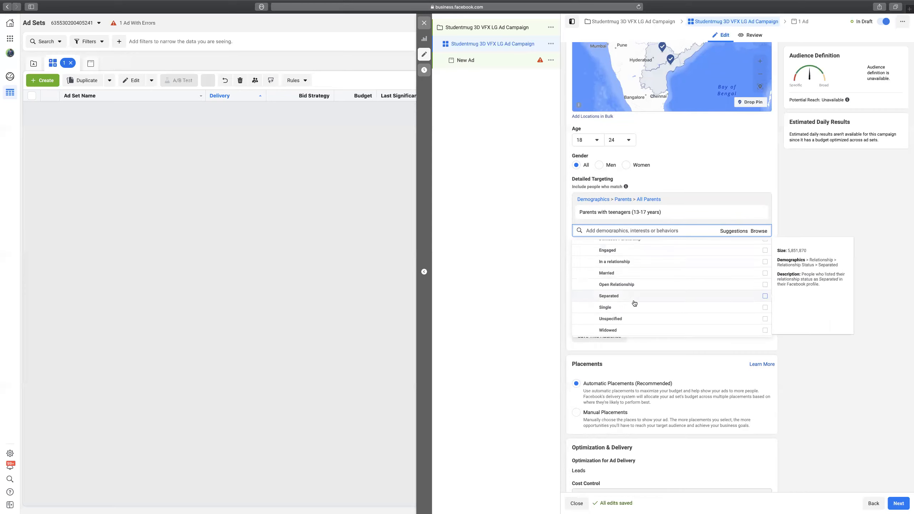
scroll(678, 313, "down", 2)
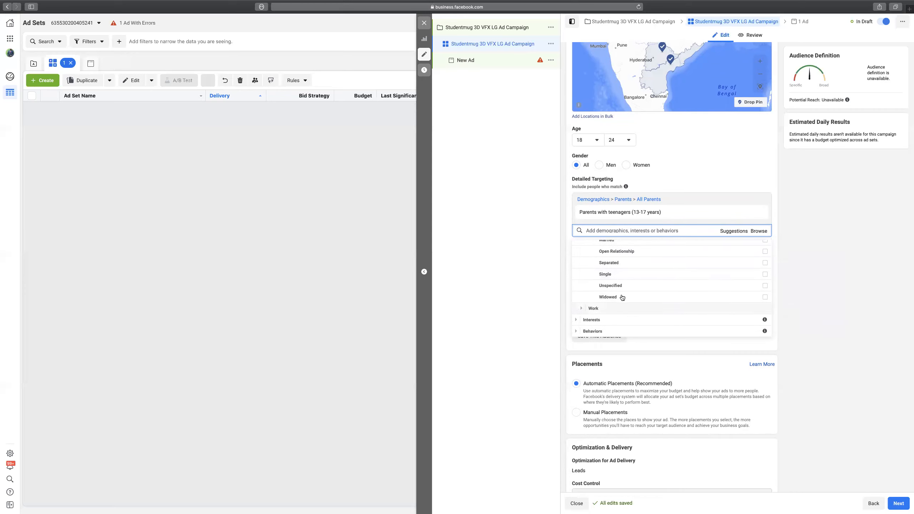
left_click(581, 308)
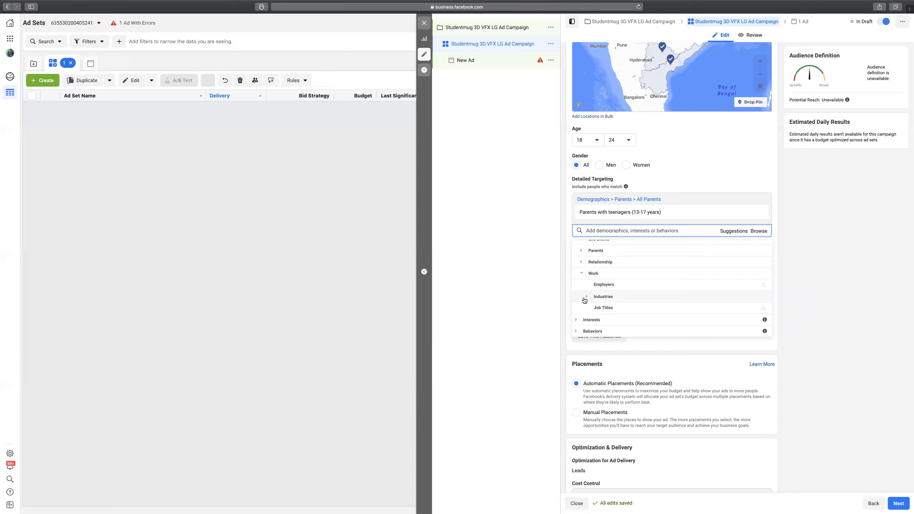
Expand Industries and search employers for 'Info' without adding any, then return to browsing.
left_click(588, 298)
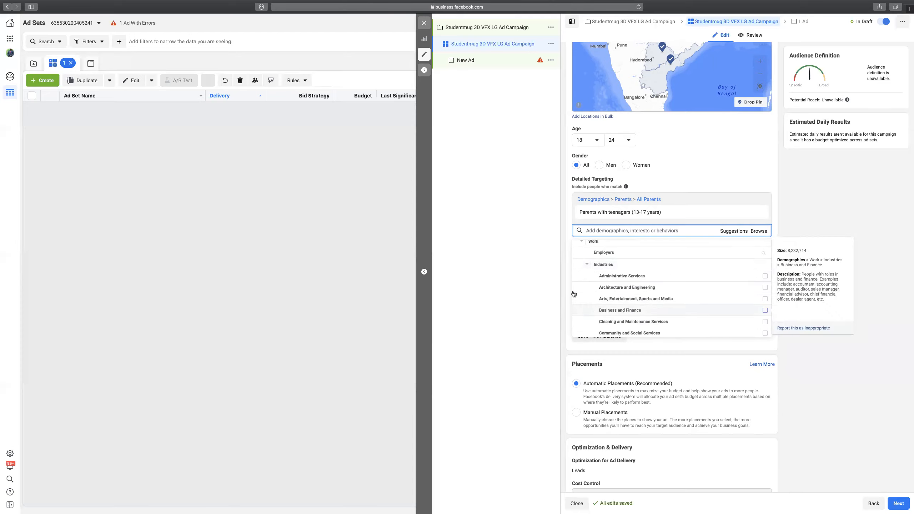
left_click(604, 253)
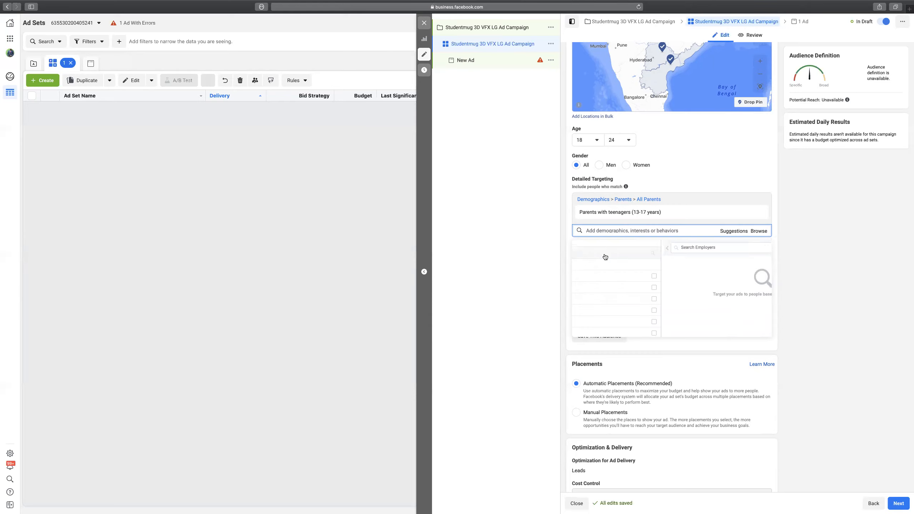
type("Infosys")
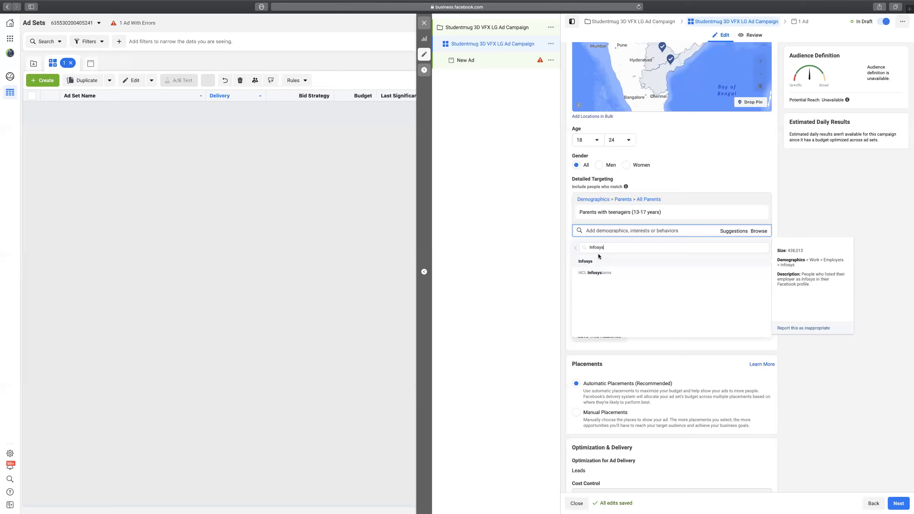
left_click(575, 249)
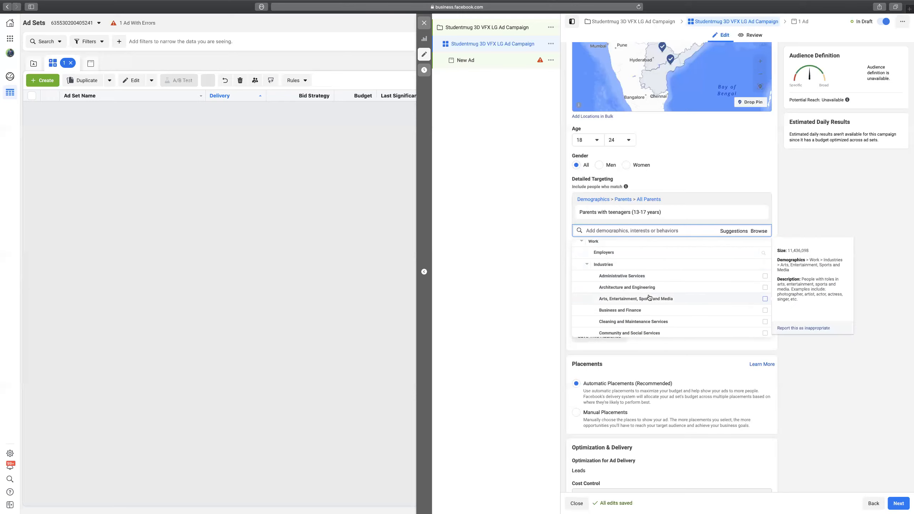
Collapse the Industries list and bring up the Job Titles search.
scroll(647, 297, "down", 1)
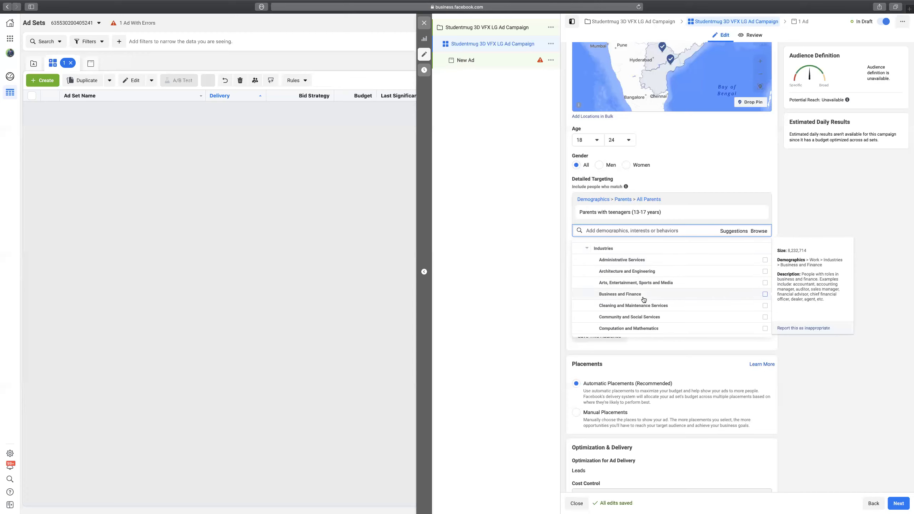
scroll(626, 299, "down", 3)
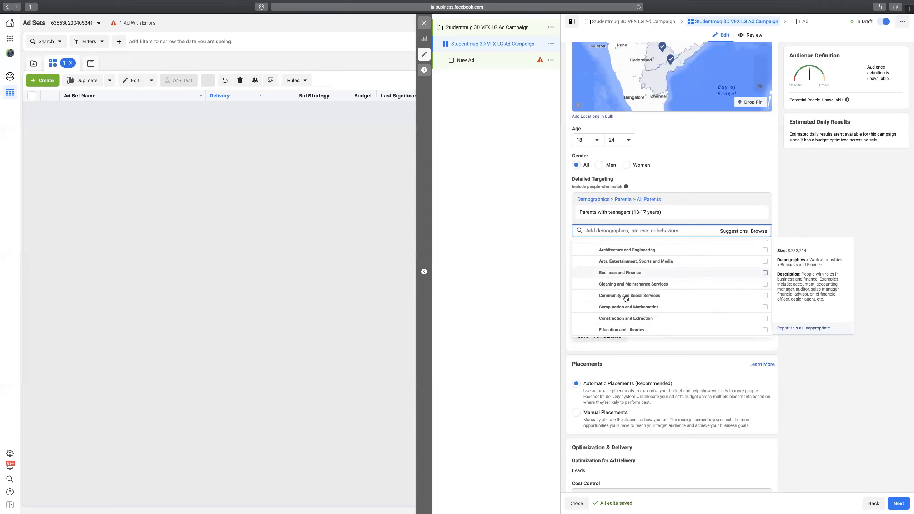
scroll(627, 299, "up", 3)
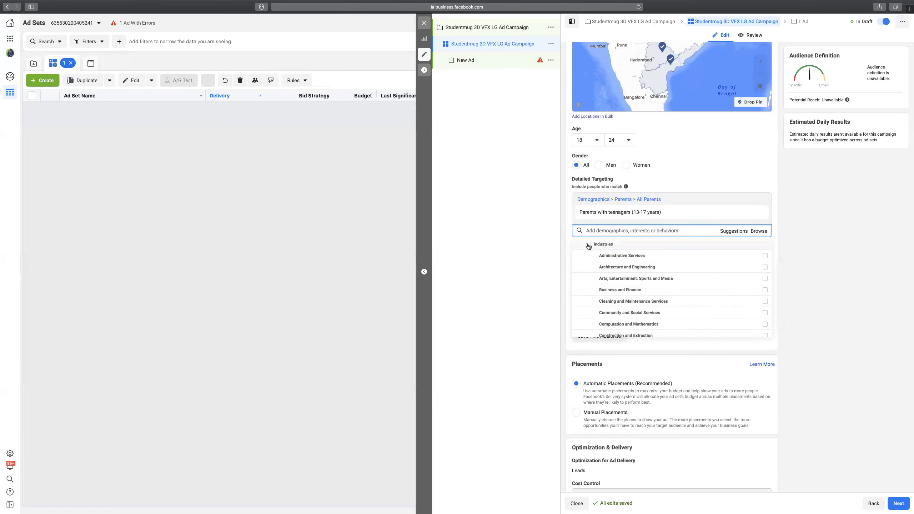
left_click(586, 244)
left_click(619, 308)
Try job title searches such as 'Software', 'Soft' and 'Sale', clearing each without adding any.
type("S")
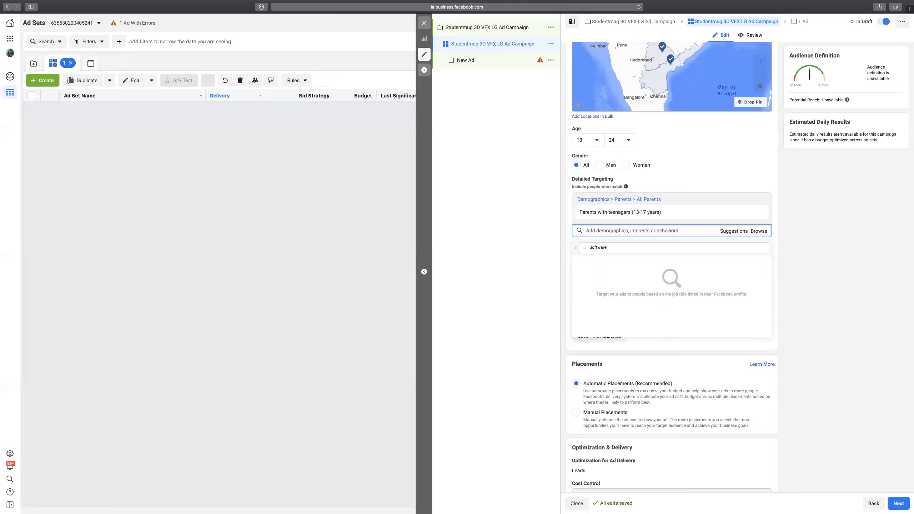
type("oftw")
key("BackSpace")
key("BackSpace")
key("BackSpace")
key("BackSpace")
key("BackSpace")
type("de")
key("BackSpace")
key("BackSpace")
key("BackSpace")
type("Soft")
key("BackSpace")
key("BackSpace")
type("Sale")
key("BackSpace")
key("BackSpace")
Return to the browse list, expand and collapse Industries, then expand Interests.
left_click(576, 251)
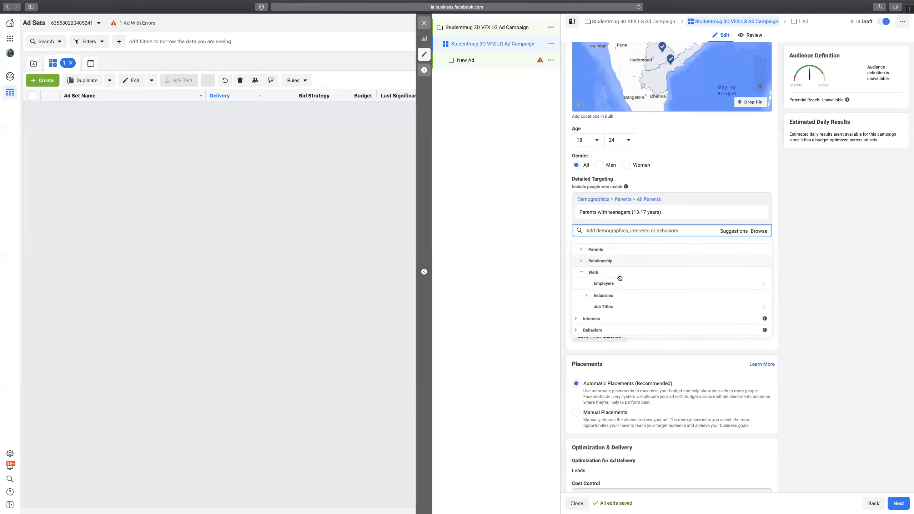
scroll(646, 316, "down", 1)
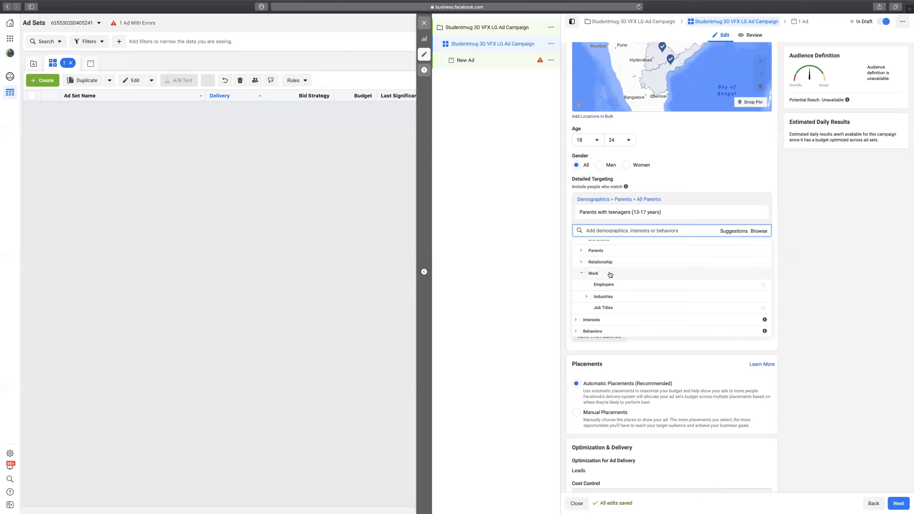
scroll(610, 274, "down", 1)
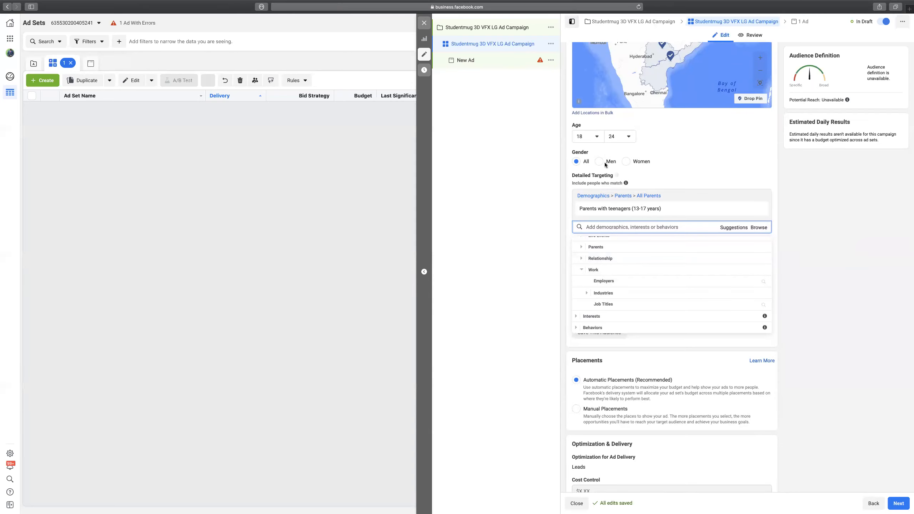
left_click(682, 295)
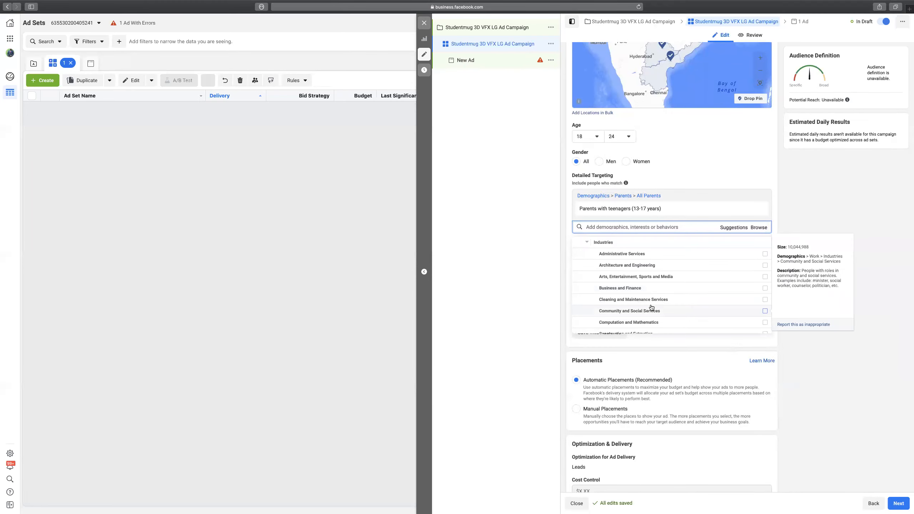
left_click(590, 243)
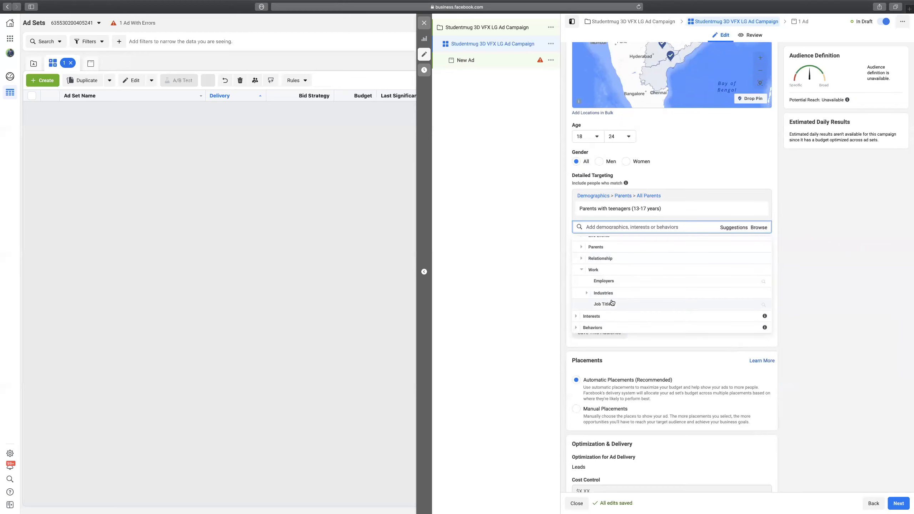
left_click(577, 317)
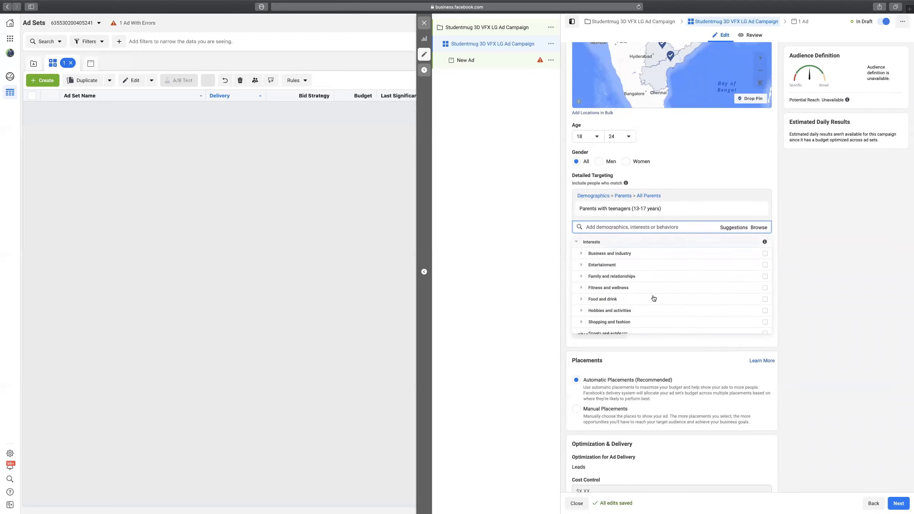
Expand the Business and industry interests and scroll through them.
left_click(582, 255)
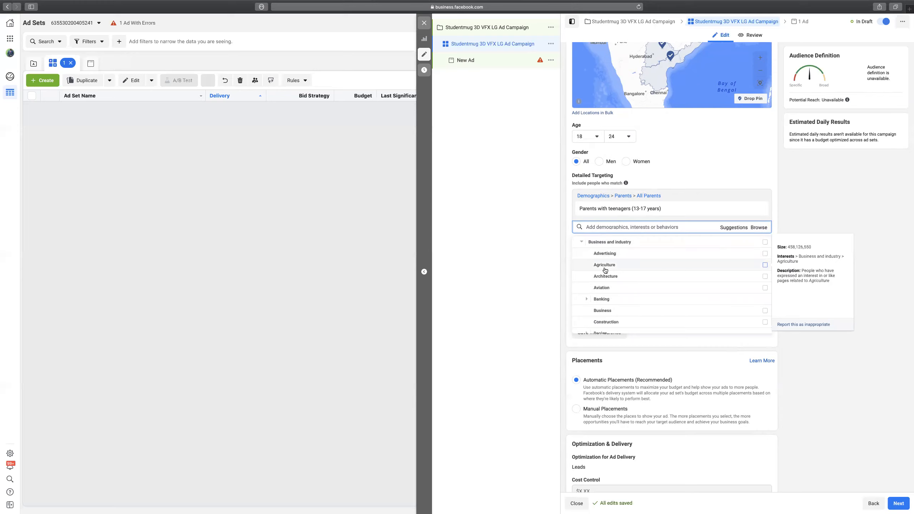
scroll(608, 292, "down", 1)
scroll(608, 293, "down", 3)
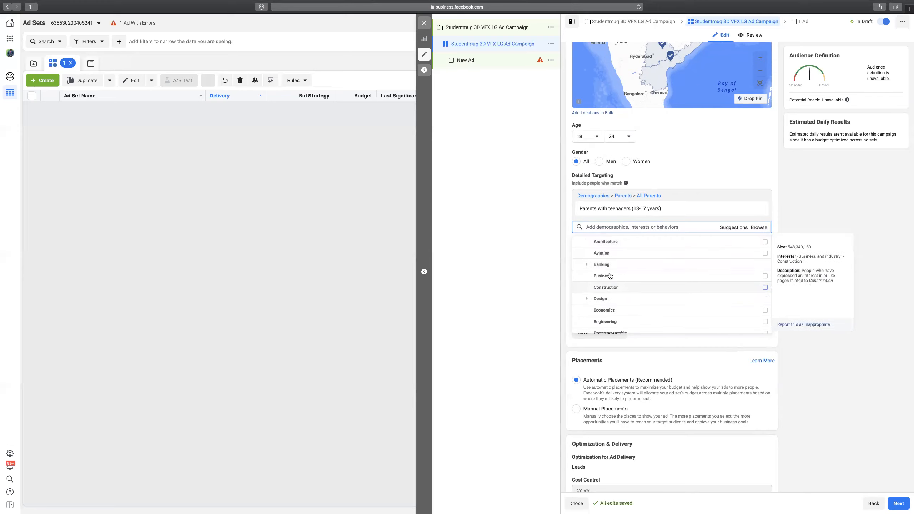
scroll(628, 290, "down", 3)
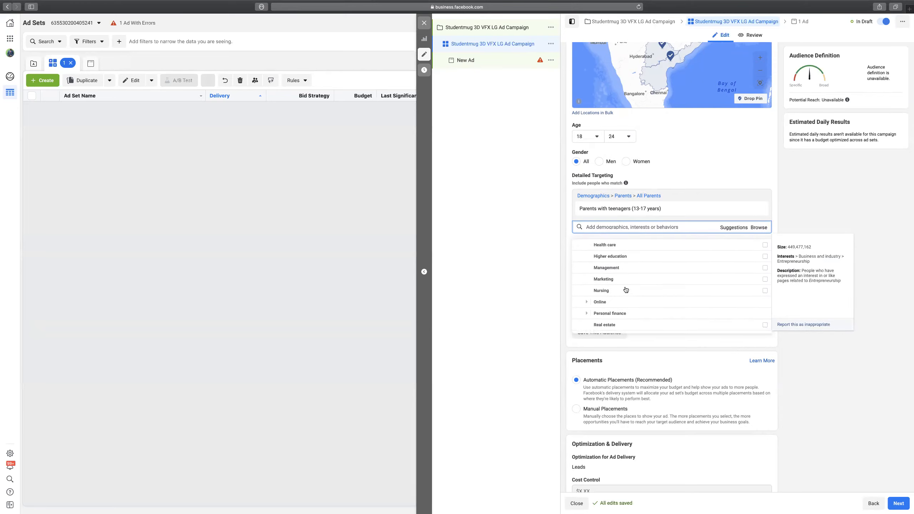
scroll(633, 289, "down", 3)
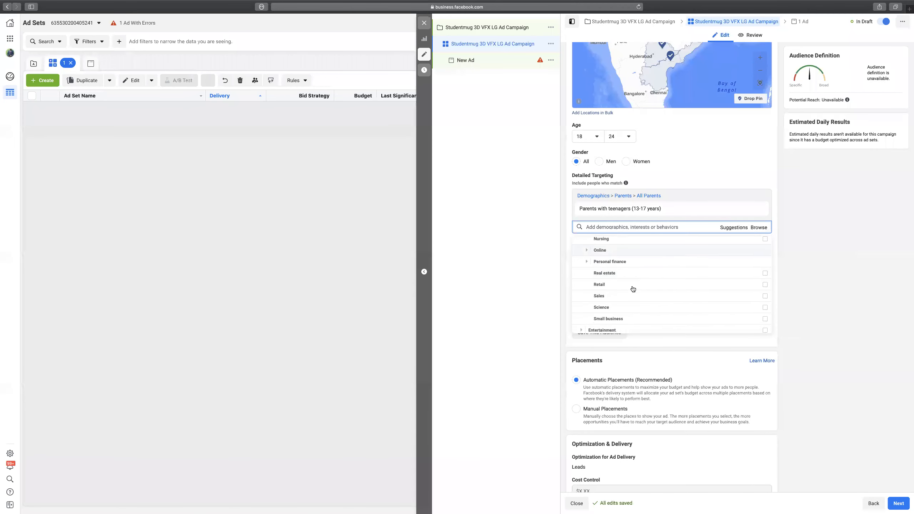
mouse_move(633, 289)
scroll(633, 289, "down", 3)
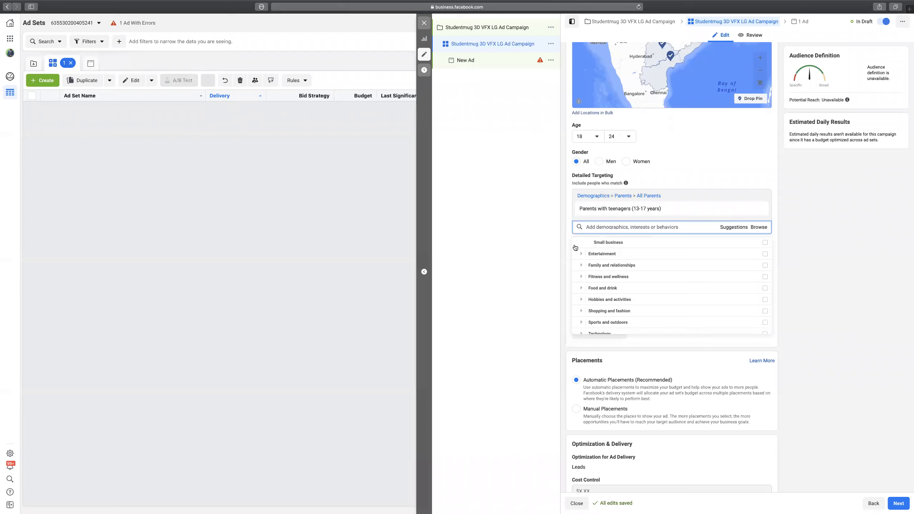
Expand Entertainment and browse its Games and Live events interests.
left_click(598, 245)
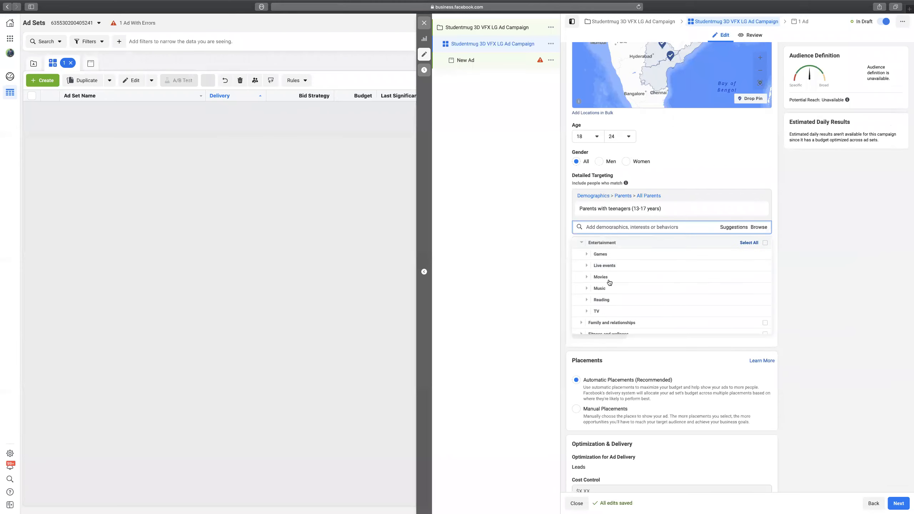
left_click(598, 255)
mouse_move(613, 256)
scroll(615, 270, "down", 3)
scroll(619, 283, "down", 3)
scroll(619, 283, "down", 2)
scroll(632, 276, "down", 2)
left_click(587, 281)
scroll(625, 292, "down", 2)
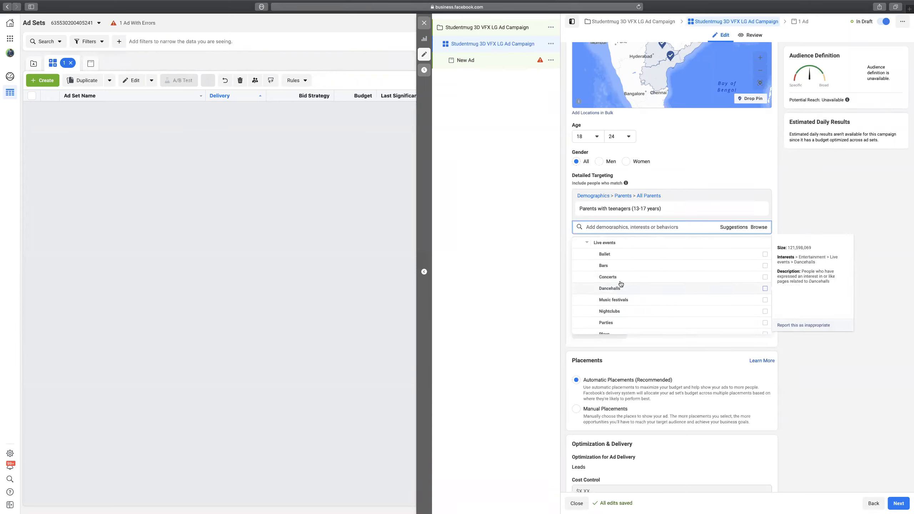
scroll(637, 301, "down", 5)
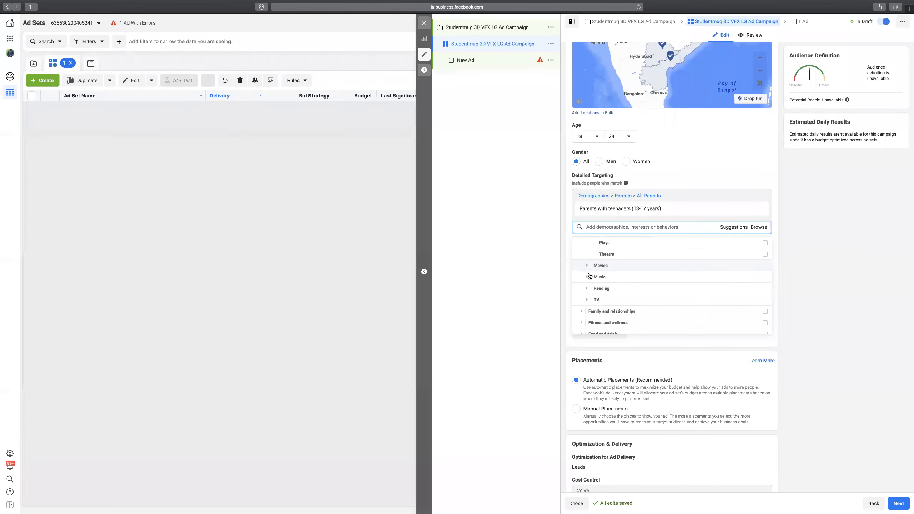
Browse the Movies, Music, Reading and TV interests under Entertainment.
left_click(586, 266)
scroll(634, 271, "down", 2)
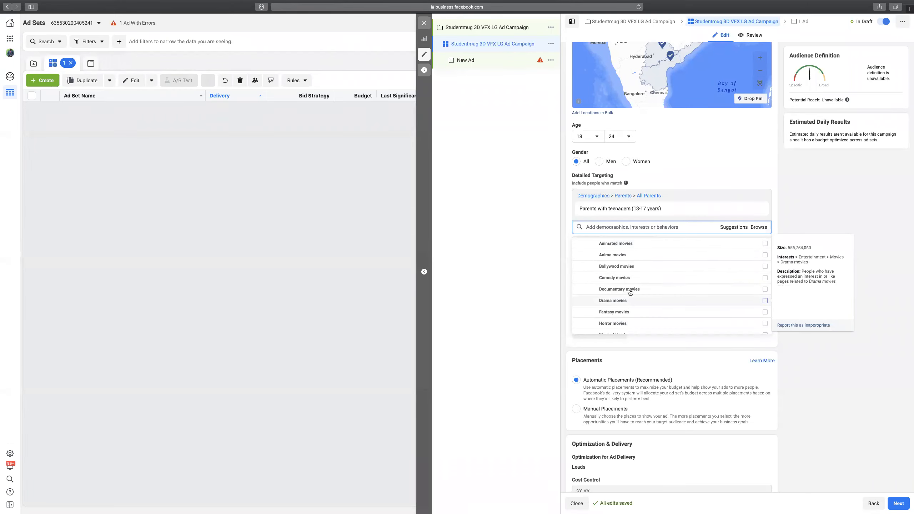
scroll(626, 288, "down", 5)
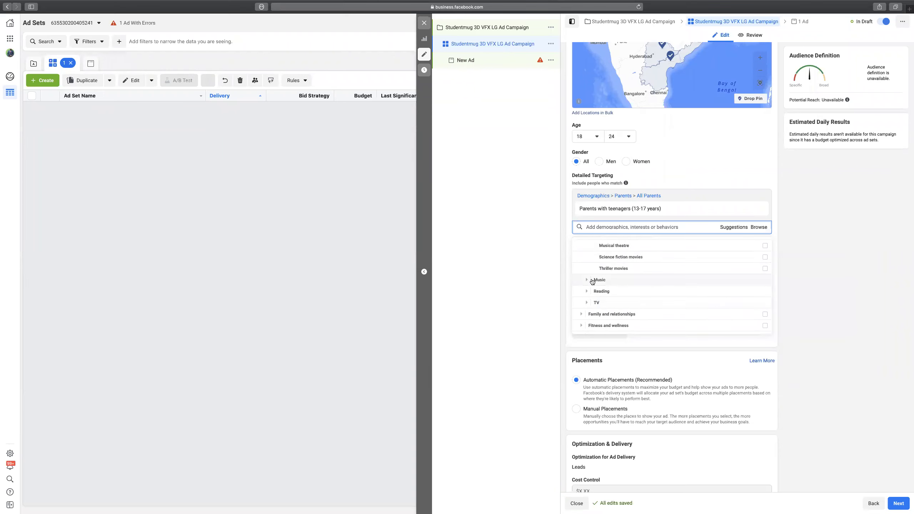
left_click(593, 281)
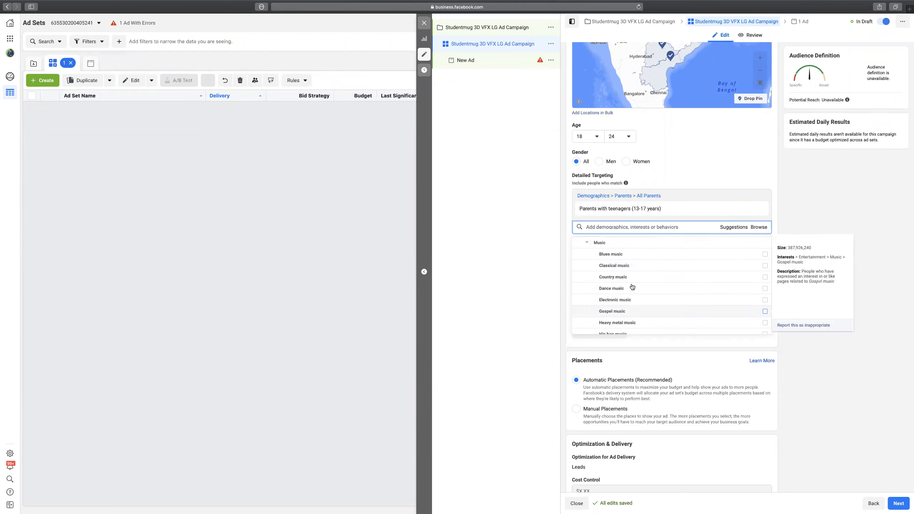
scroll(634, 296, "down", 5)
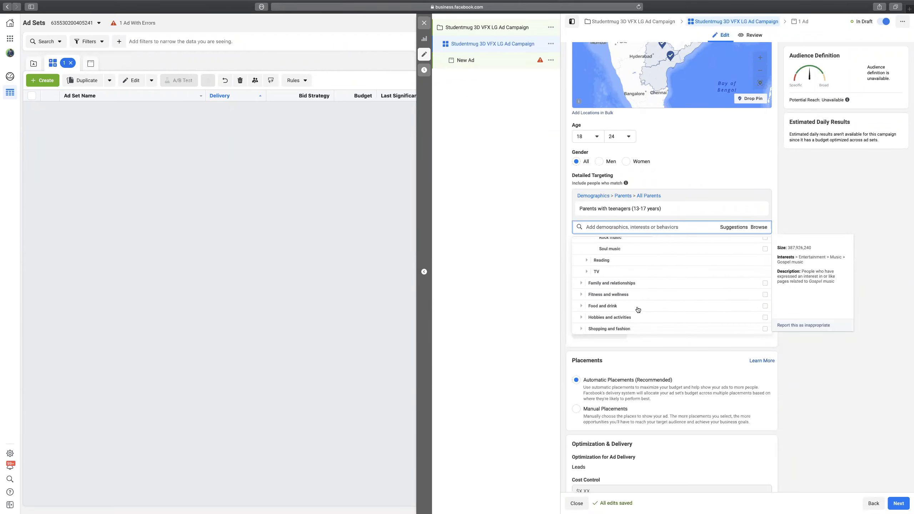
left_click(587, 260)
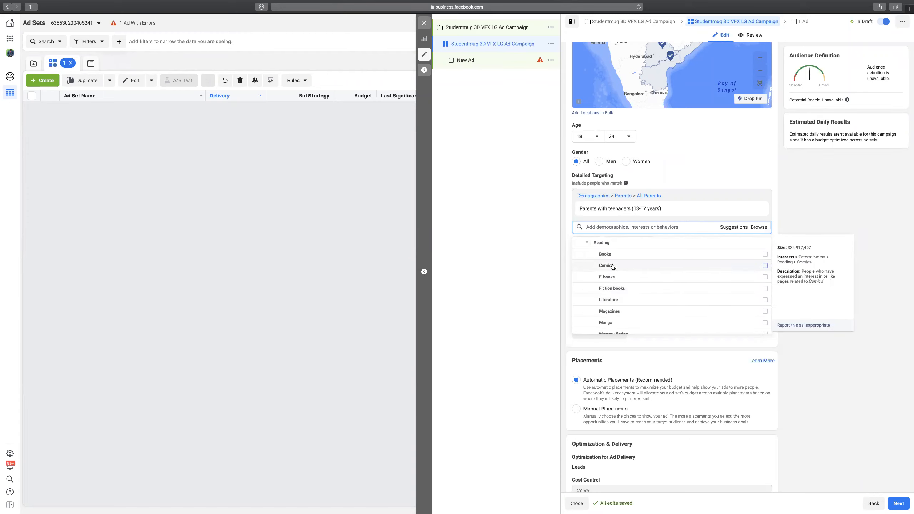
scroll(627, 285, "down", 5)
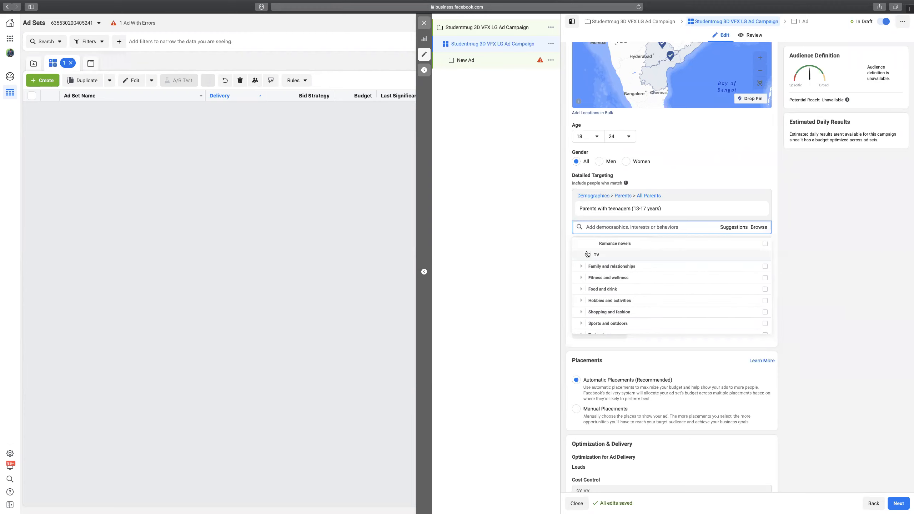
left_click(612, 260)
scroll(626, 297, "down", 2)
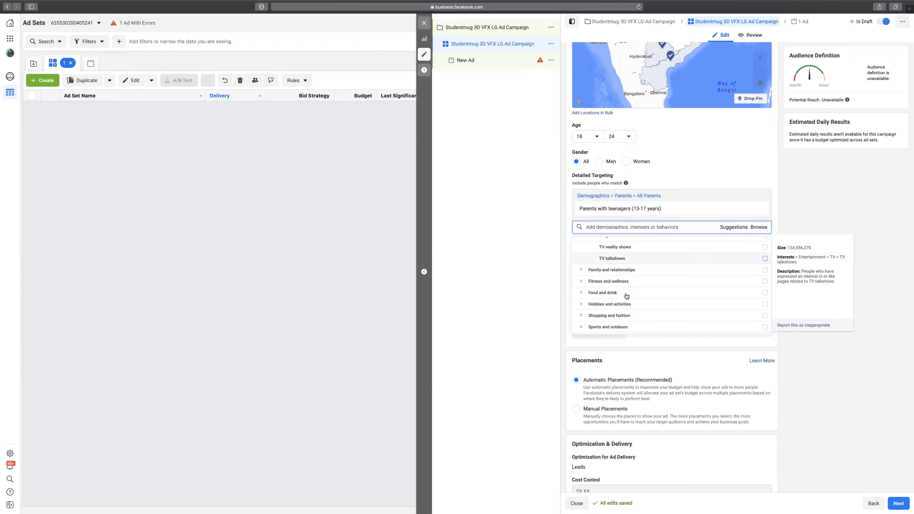
Expand the Family and relationships interests, then the Fitness and wellness interests.
left_click(581, 266)
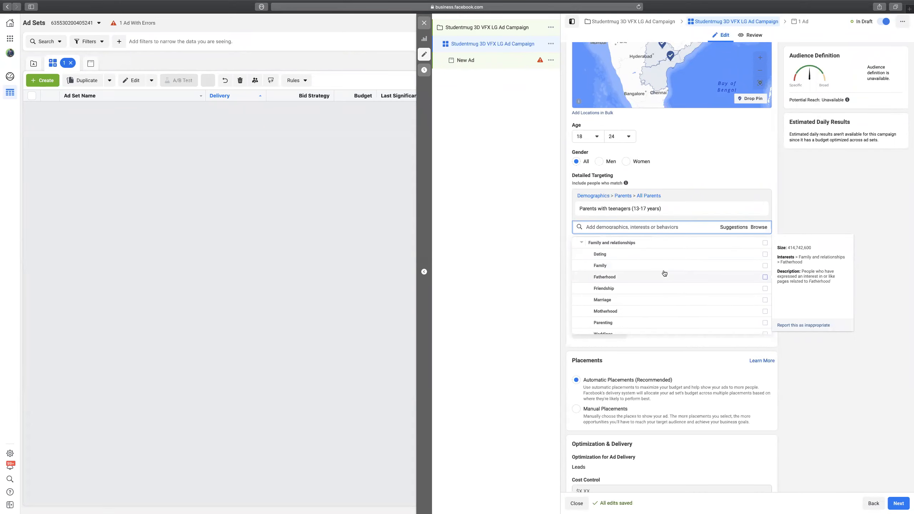
scroll(606, 291, "down", 2)
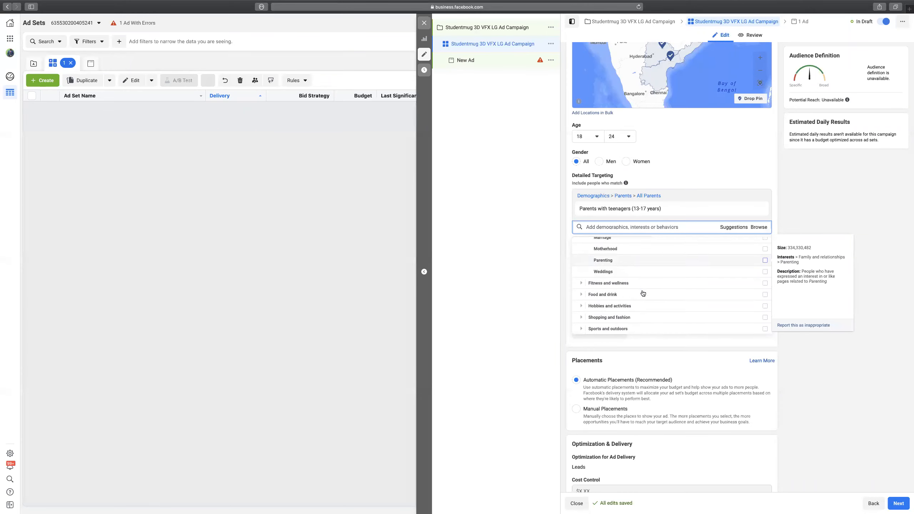
scroll(641, 294, "down", 3)
left_click(581, 252)
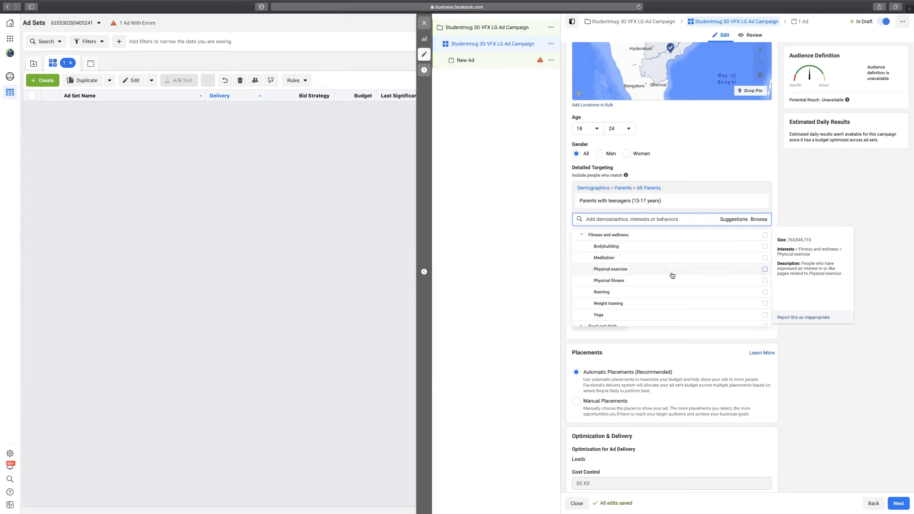
Expand Food and drink and browse its Alcoholic beverages and Beverages sub-interests.
scroll(648, 284, "down", 2)
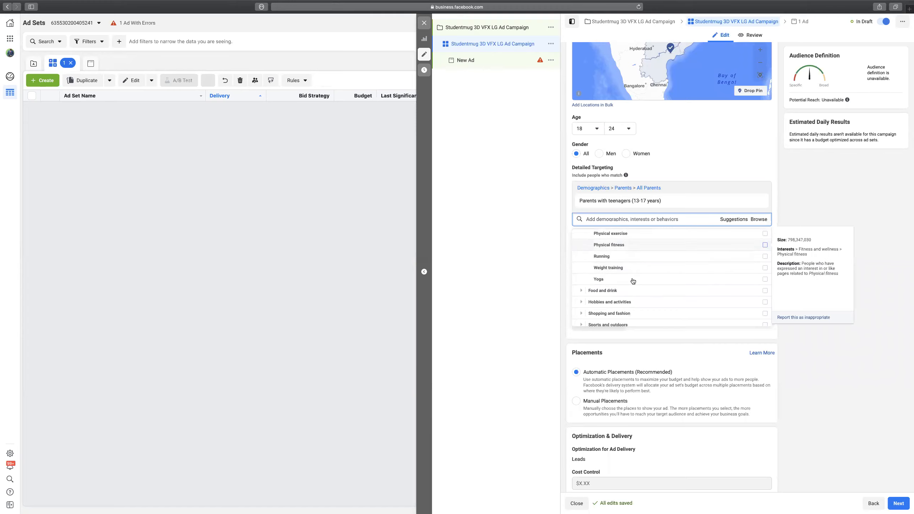
left_click(602, 291)
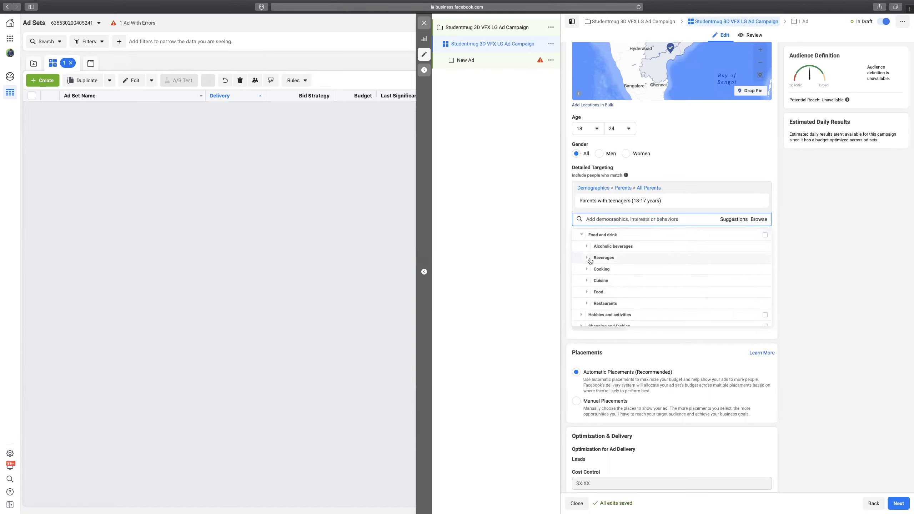
left_click(588, 247)
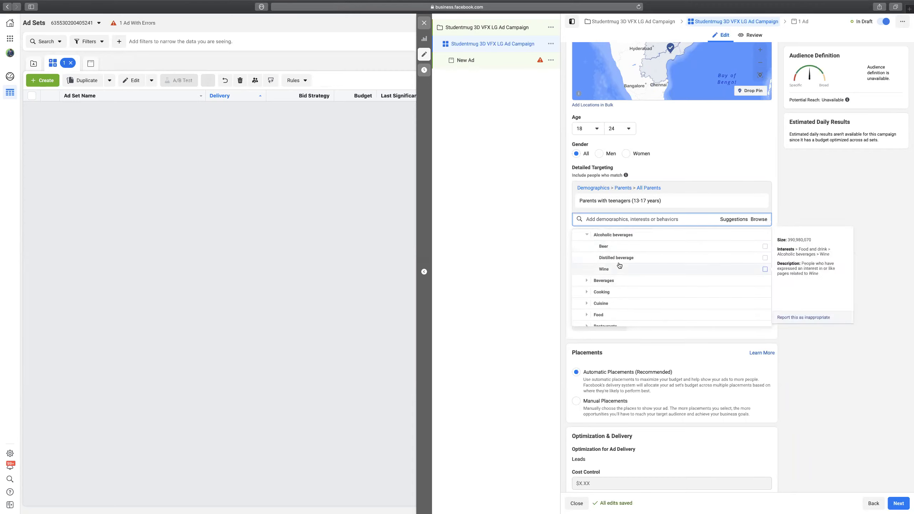
left_click(588, 281)
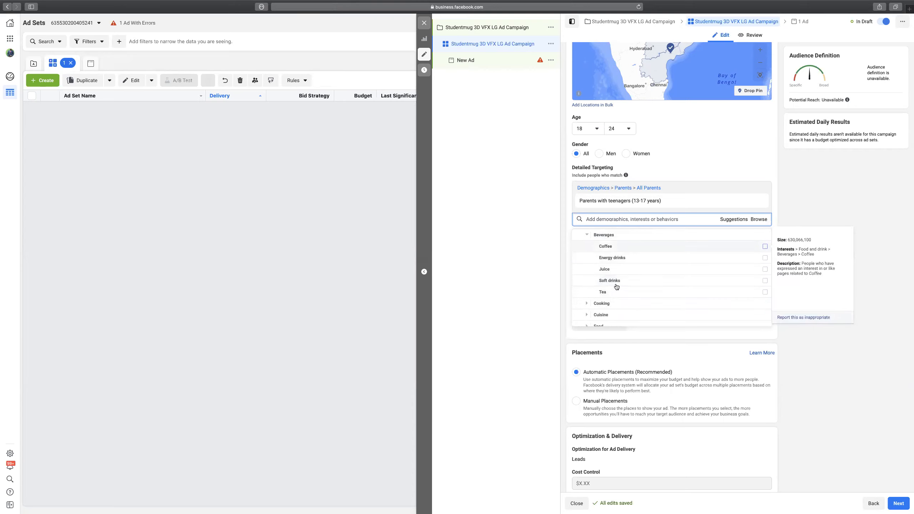
scroll(624, 299, "down", 3)
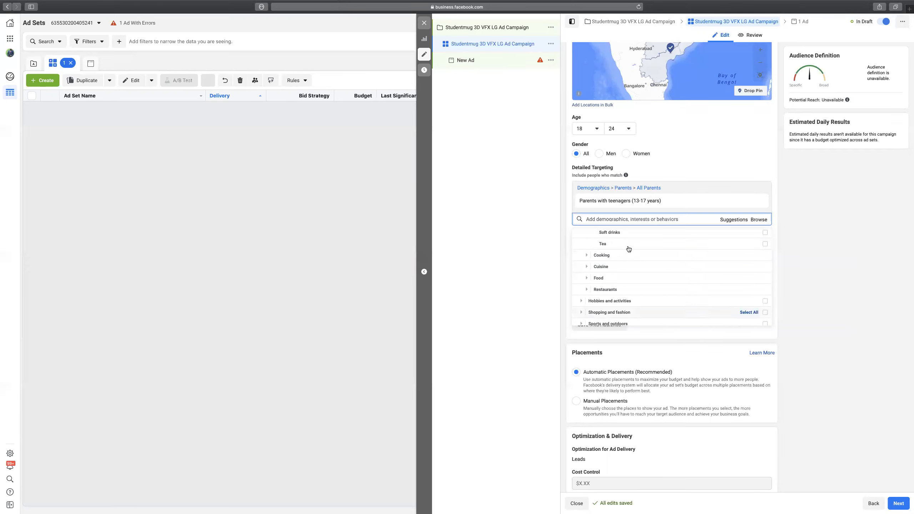
scroll(631, 291, "down", 1)
scroll(631, 290, "down", 1)
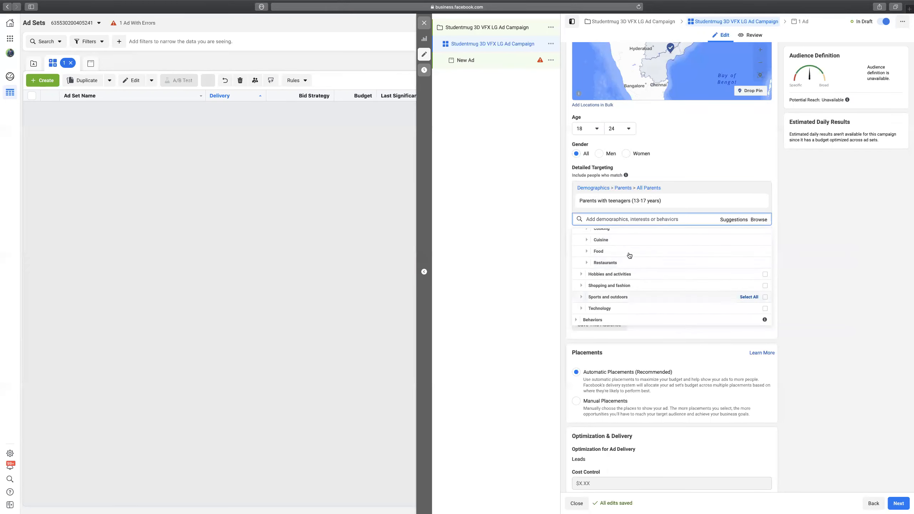
Browse Hobbies and activities and Shopping and fashion > Beauty, collapse them, then expand Behaviors.
left_click(581, 275)
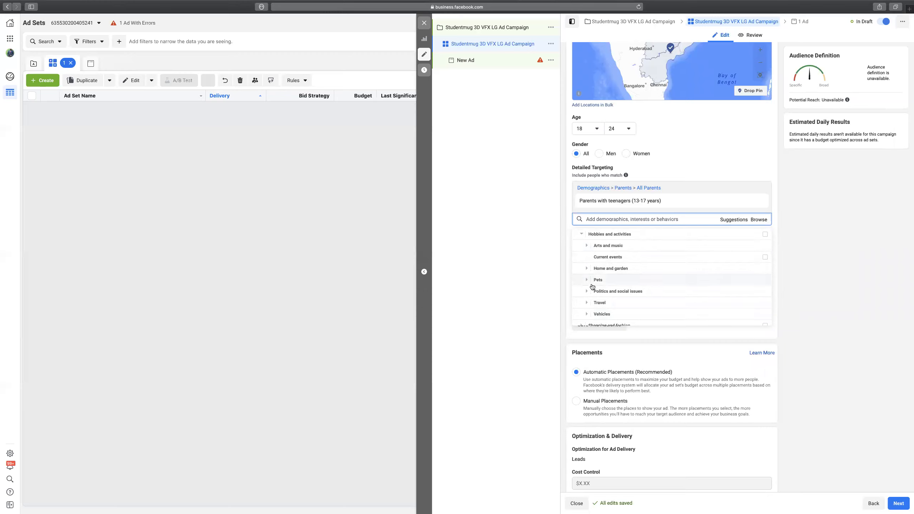
scroll(612, 281, "down", 1)
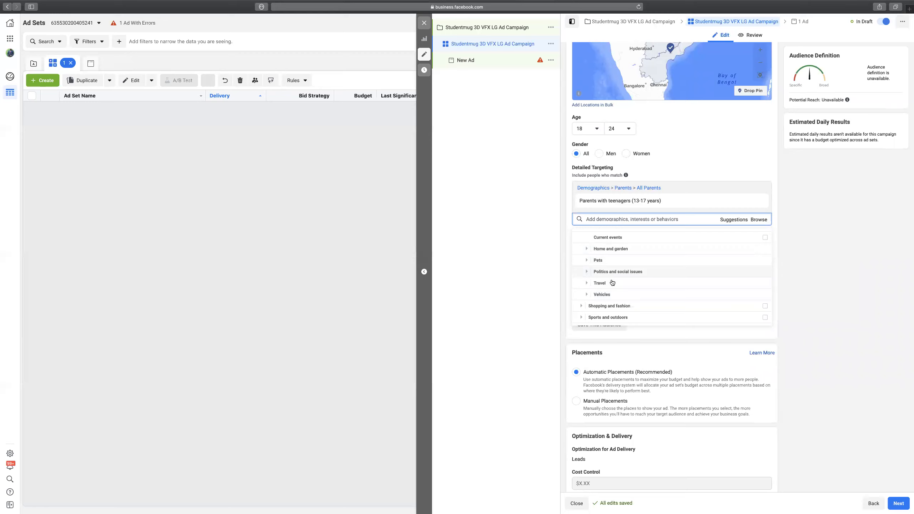
scroll(606, 287, "down", 1)
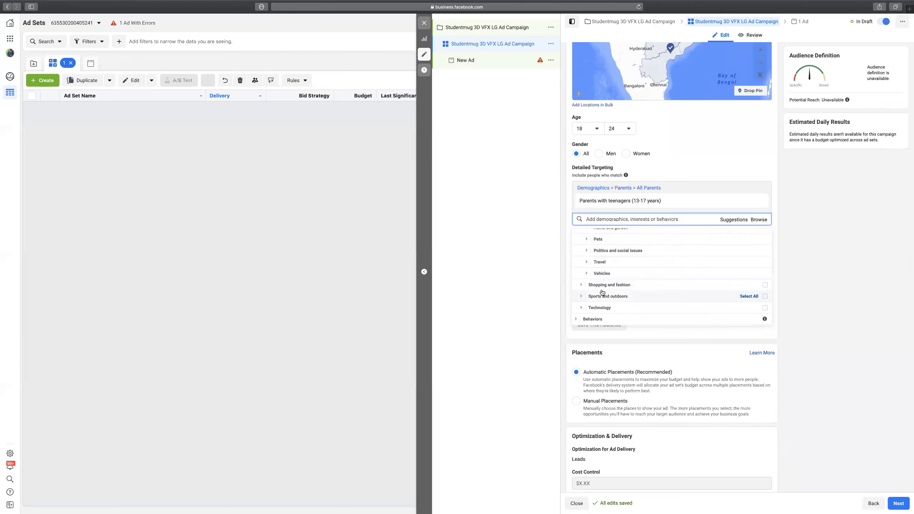
left_click(583, 287)
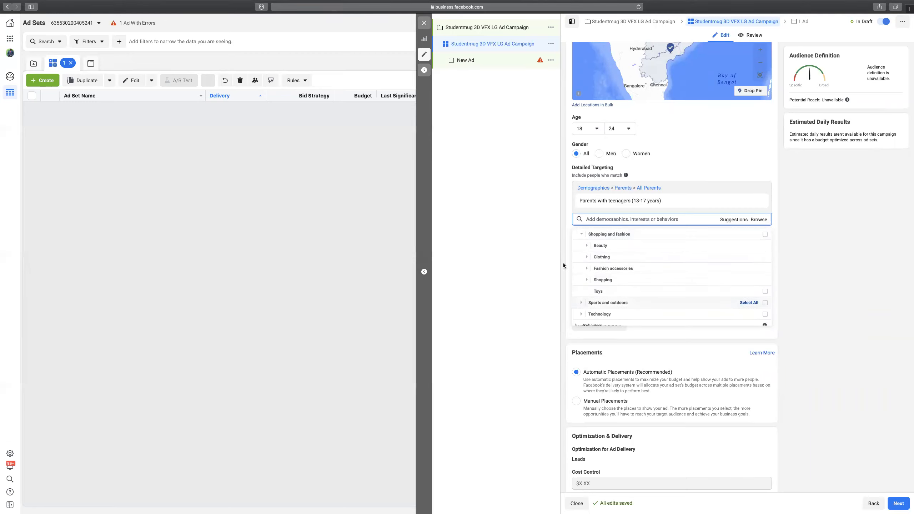
left_click(588, 247)
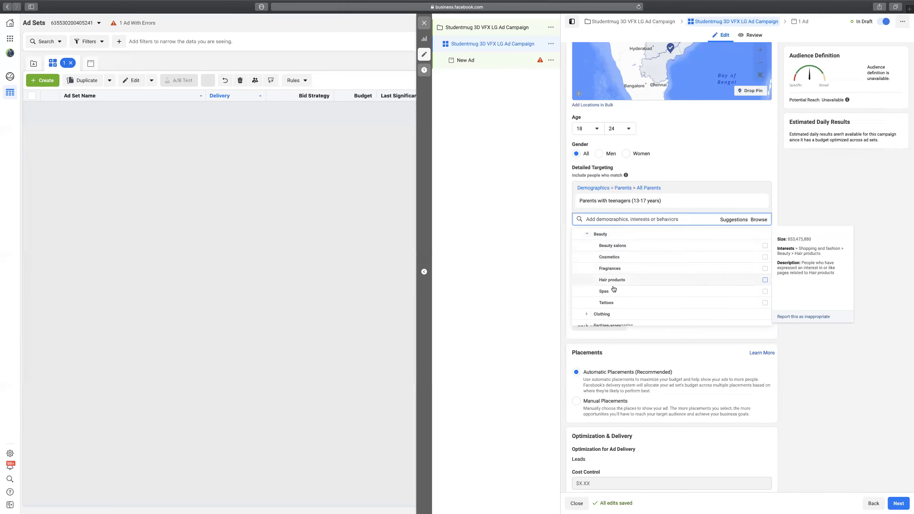
left_click(588, 236)
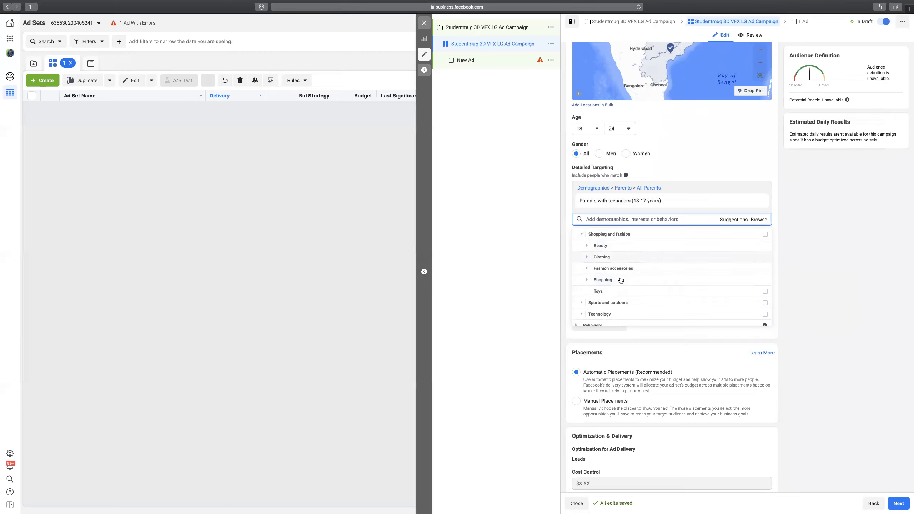
left_click(582, 236)
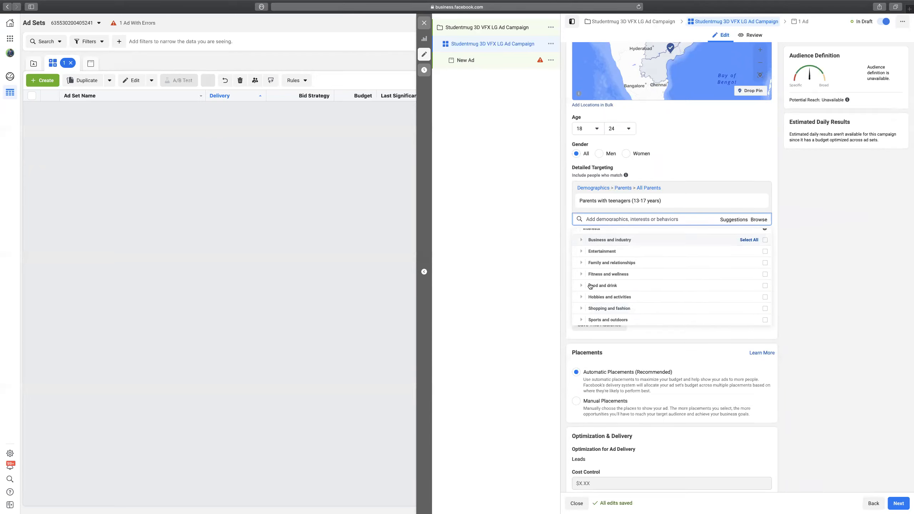
scroll(587, 276, "down", 3)
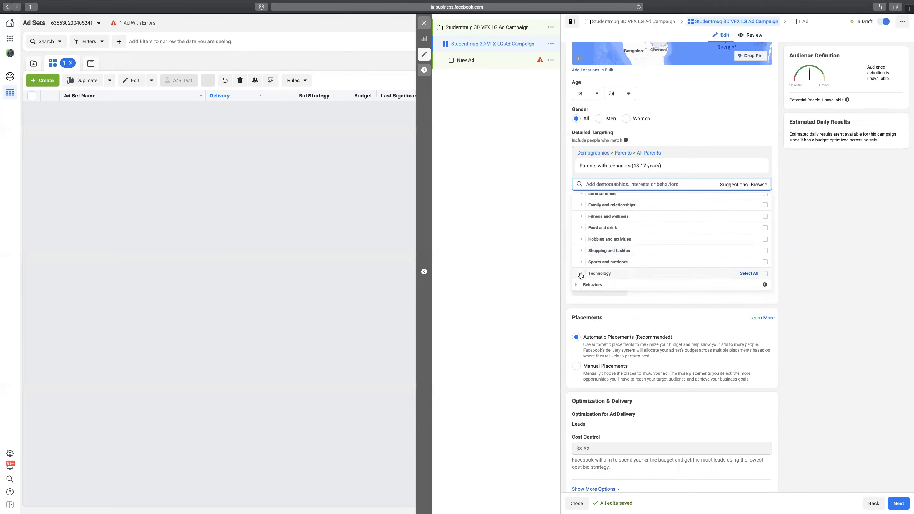
left_click(593, 284)
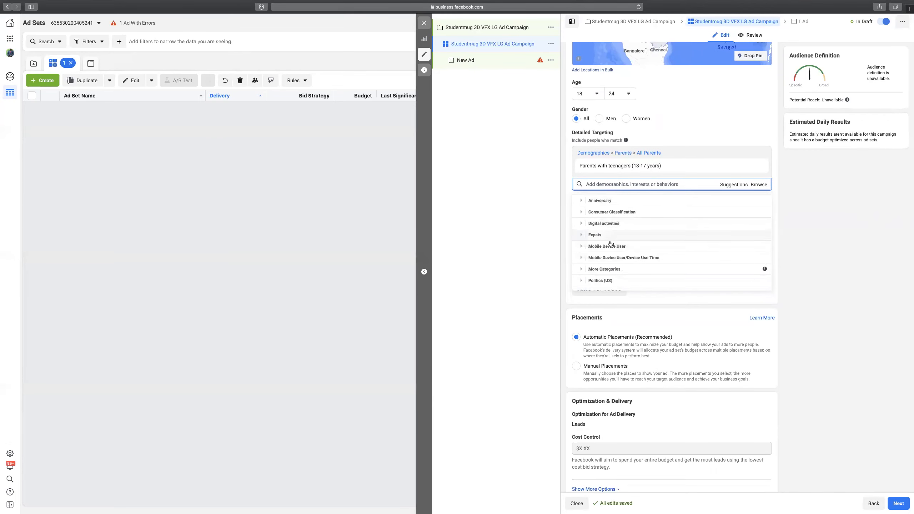
left_click(582, 233)
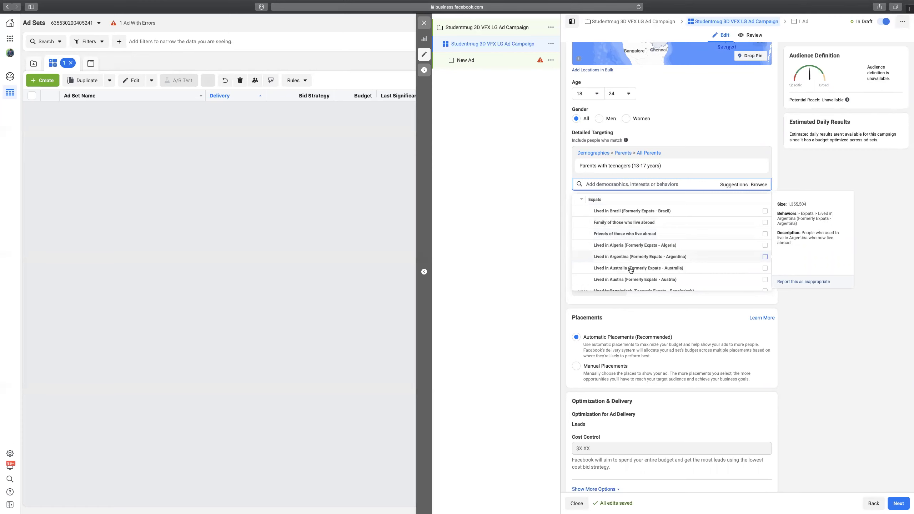
scroll(660, 245, "down", 3)
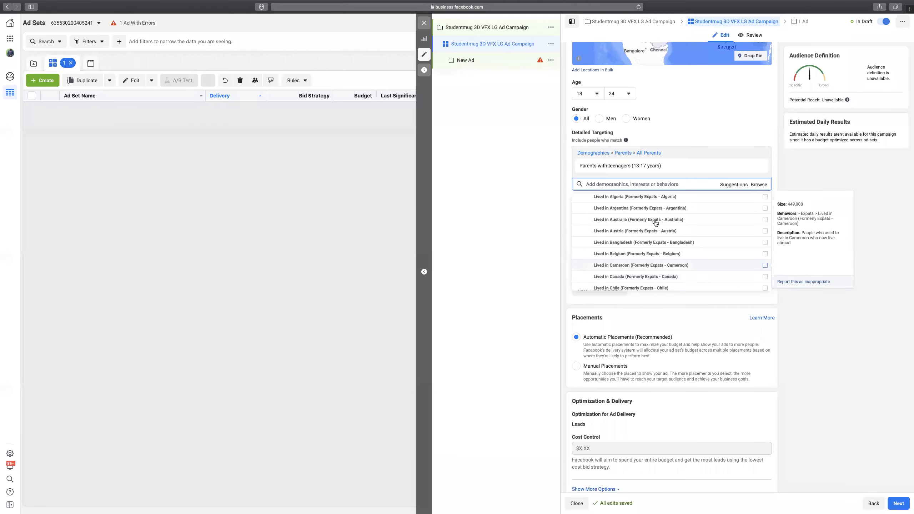
scroll(631, 265, "down", 4)
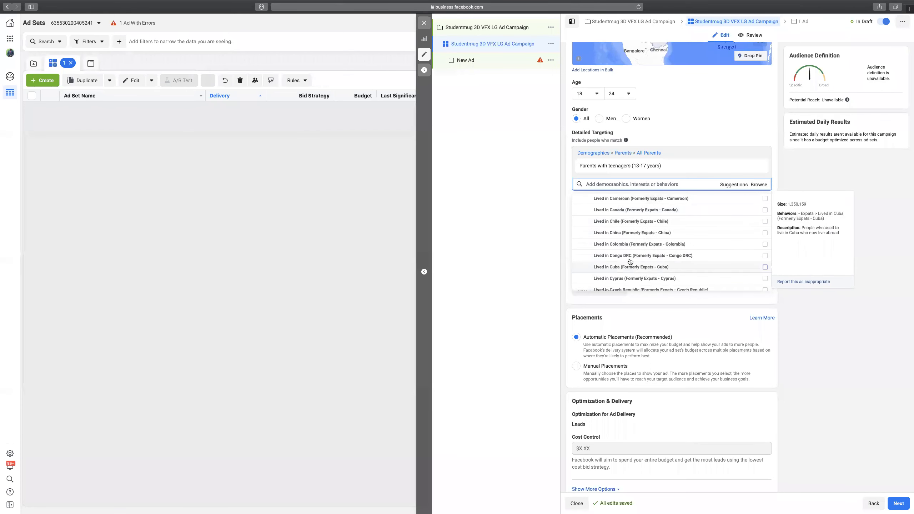
scroll(632, 244, "down", 20)
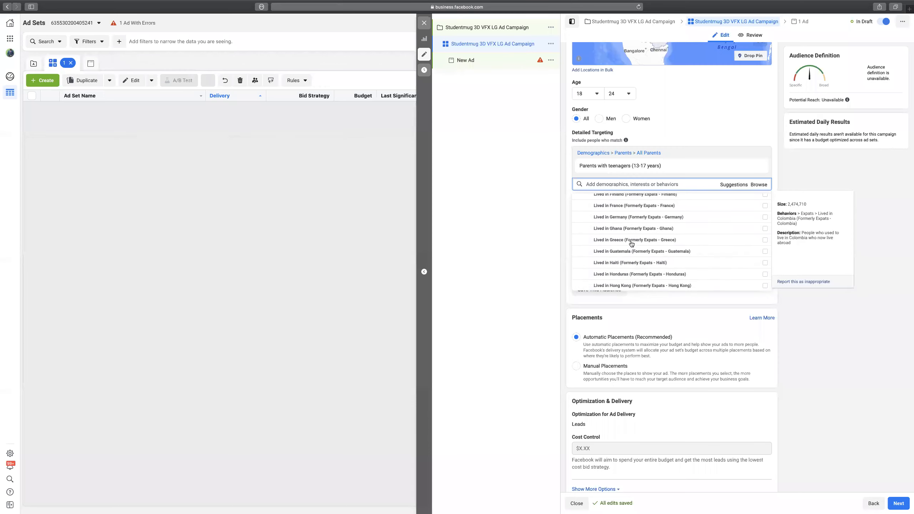
scroll(632, 244, "down", 15)
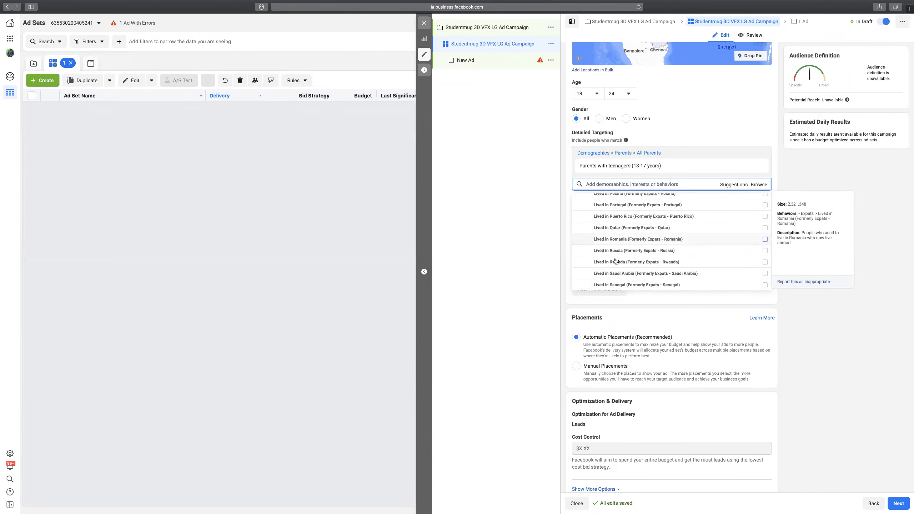
scroll(616, 251, "down", 10)
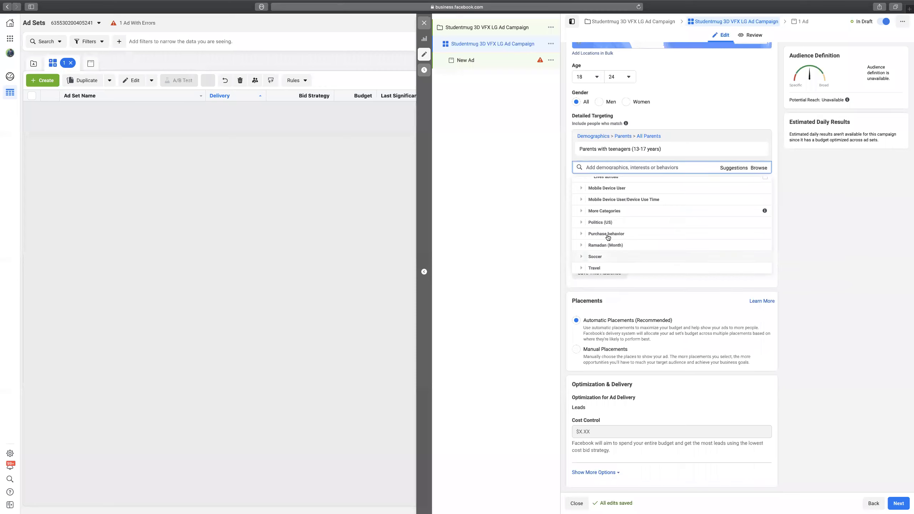
scroll(582, 202, "up", 2)
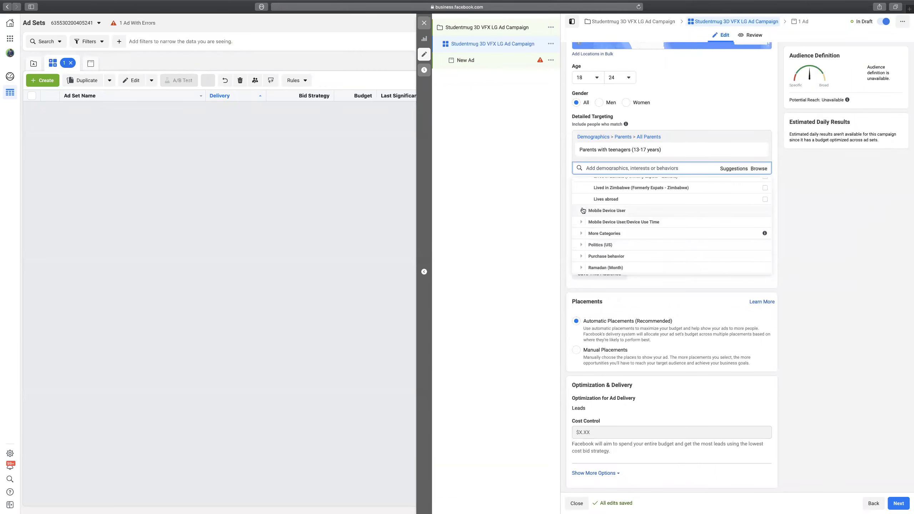
left_click(584, 210)
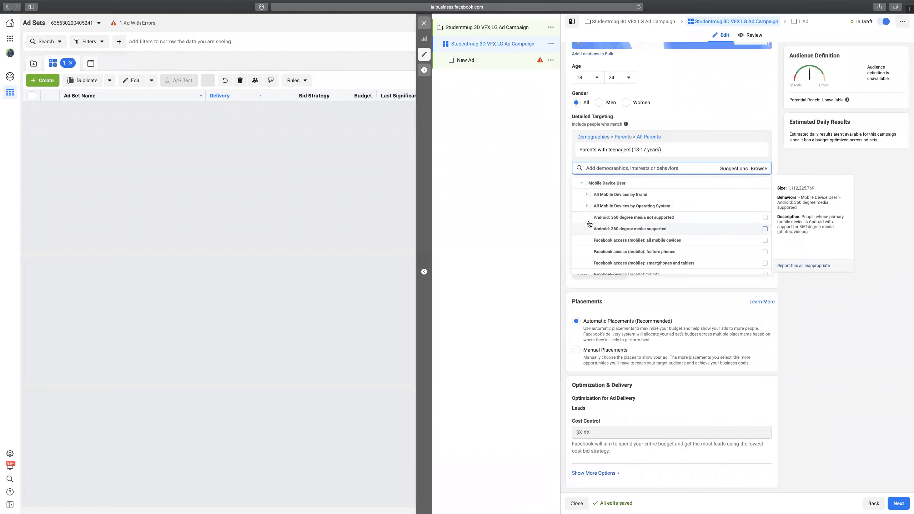
scroll(634, 248, "down", 2)
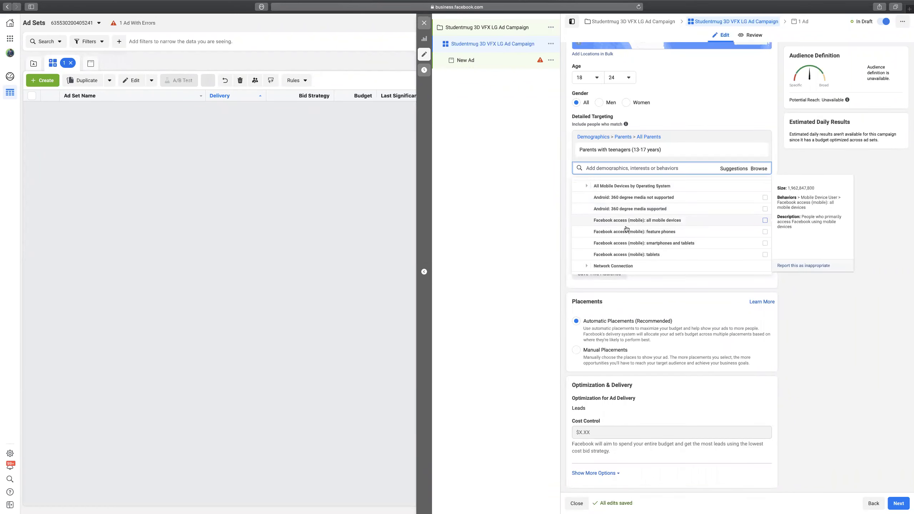
scroll(612, 248, "down", 3)
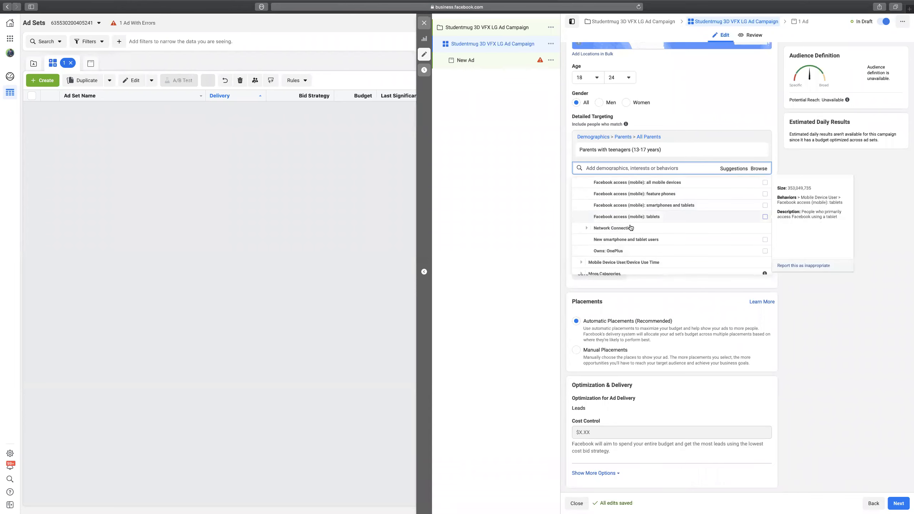
scroll(601, 251, "down", 1)
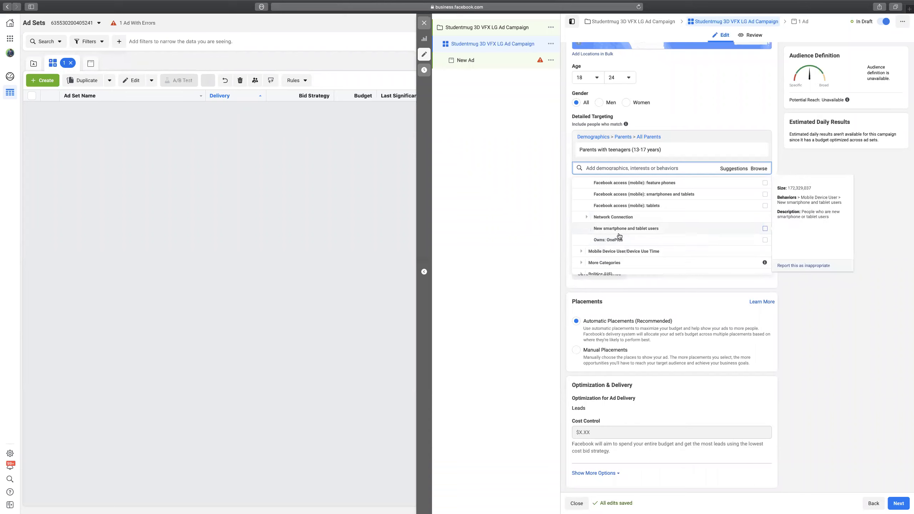
scroll(616, 232, "down", 4)
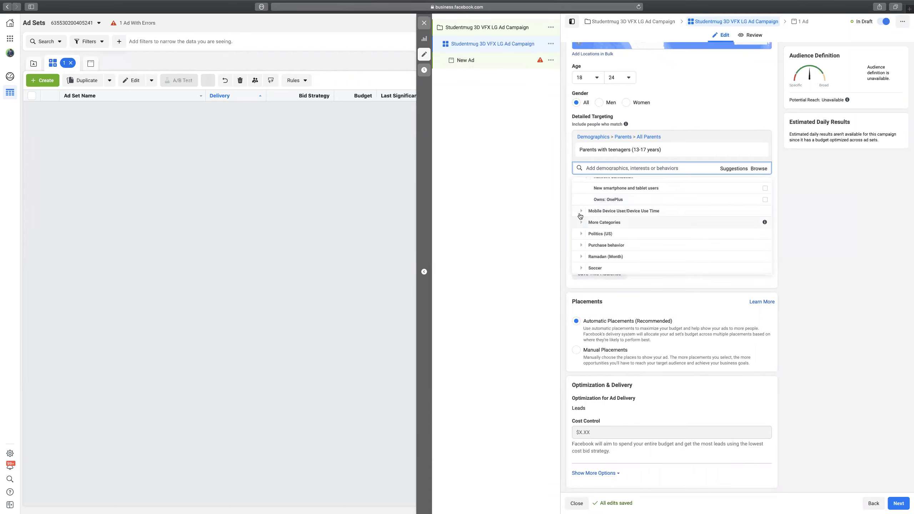
left_click(581, 212)
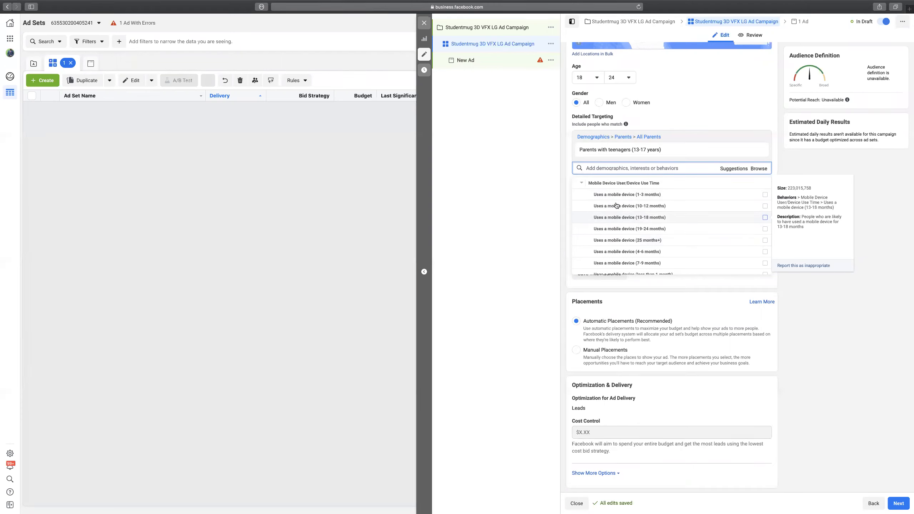
scroll(633, 231, "down", 4)
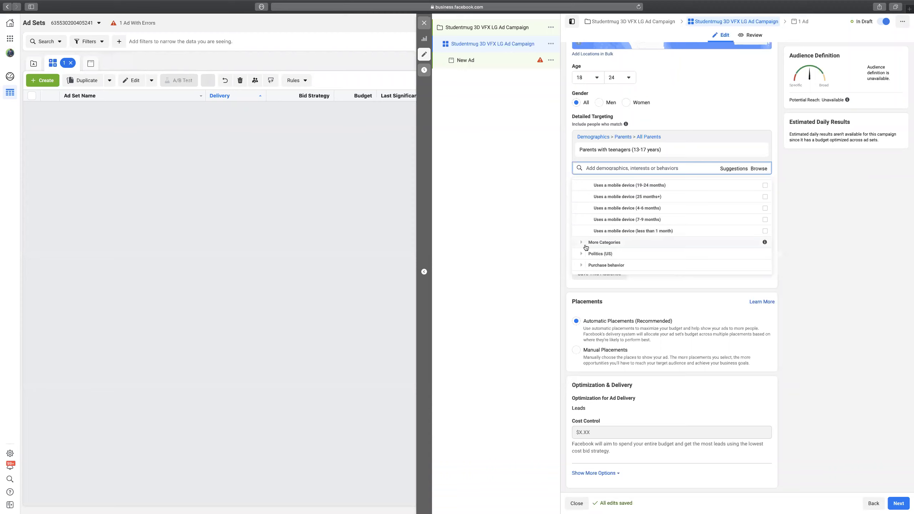
left_click(582, 242)
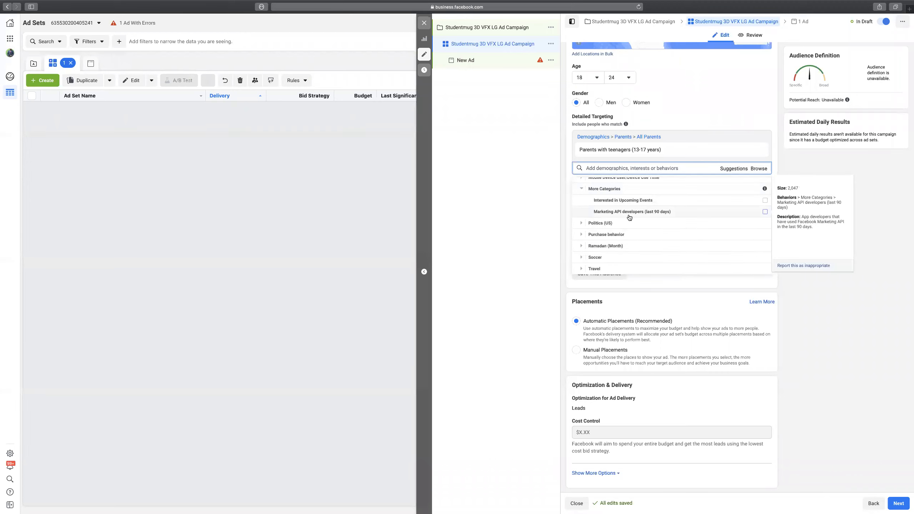
mouse_move(627, 203)
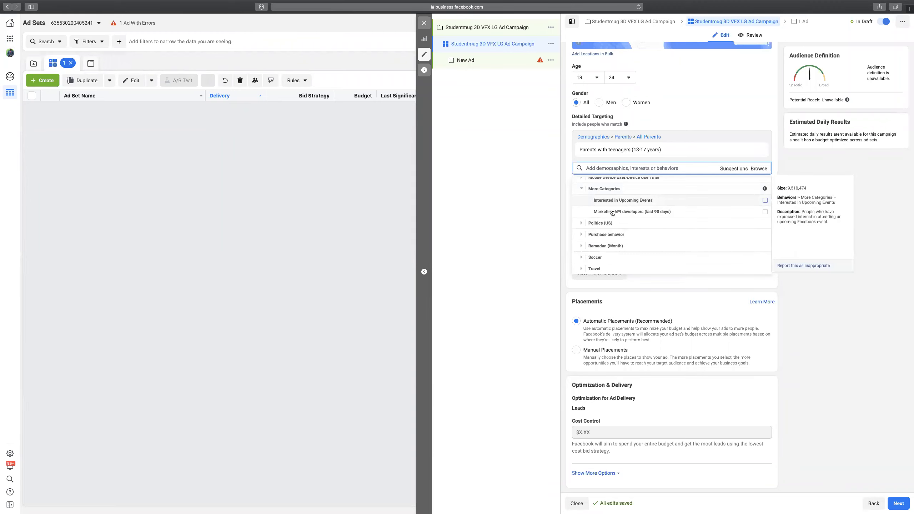
left_click(582, 224)
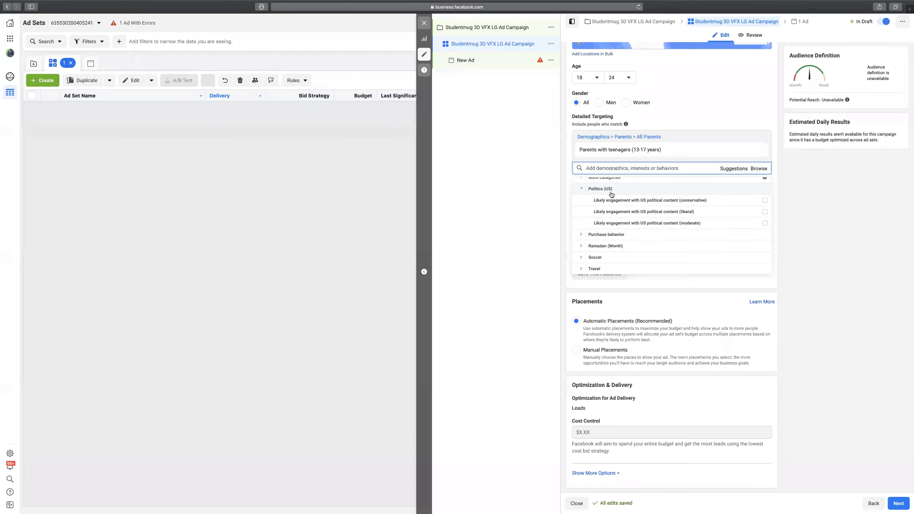
left_click(583, 190)
scroll(603, 231, "up", 2)
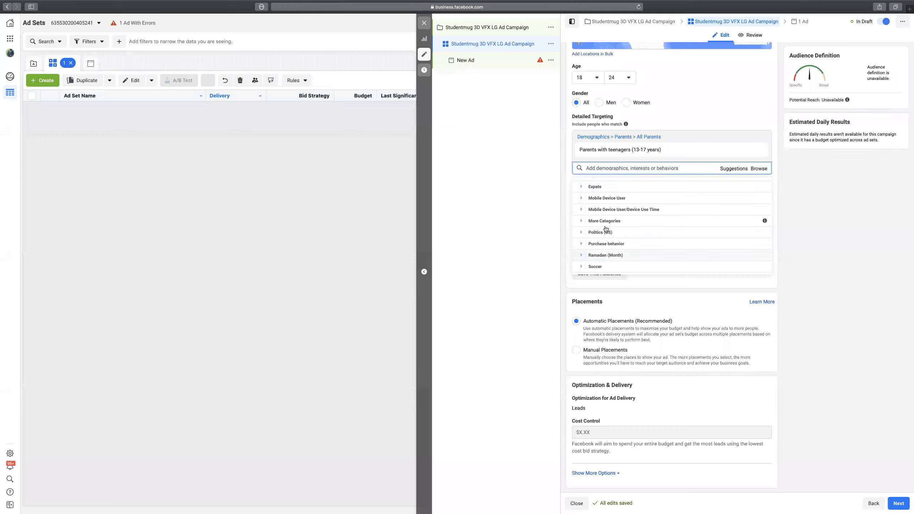
scroll(590, 239, "down", 1)
left_click(583, 234)
mouse_move(599, 236)
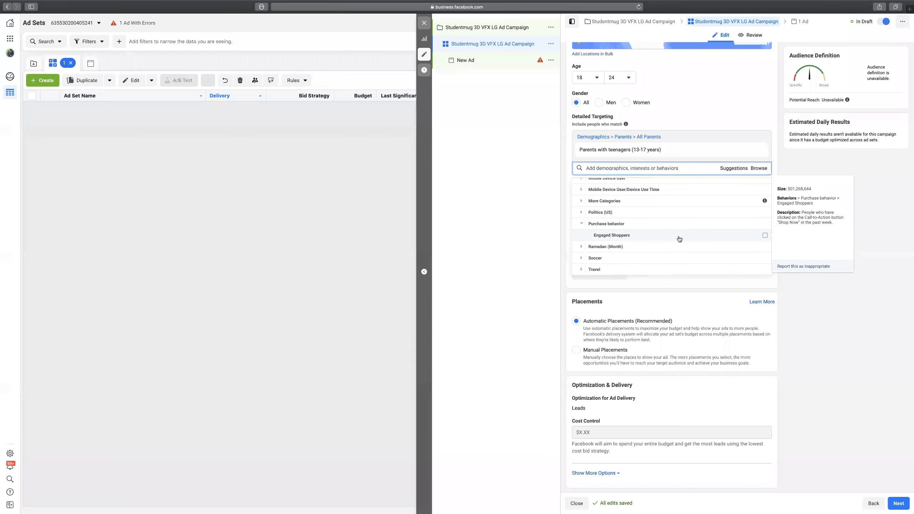
left_click(582, 247)
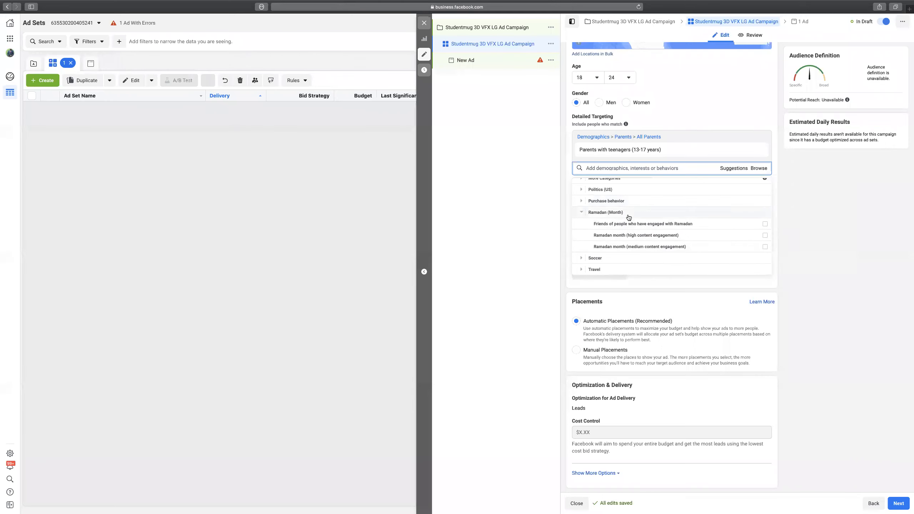
left_click(582, 213)
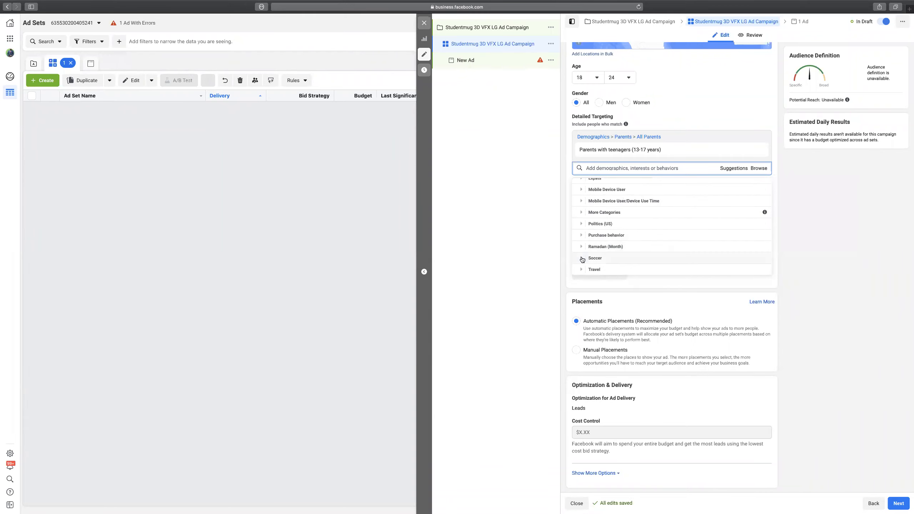
left_click(633, 258)
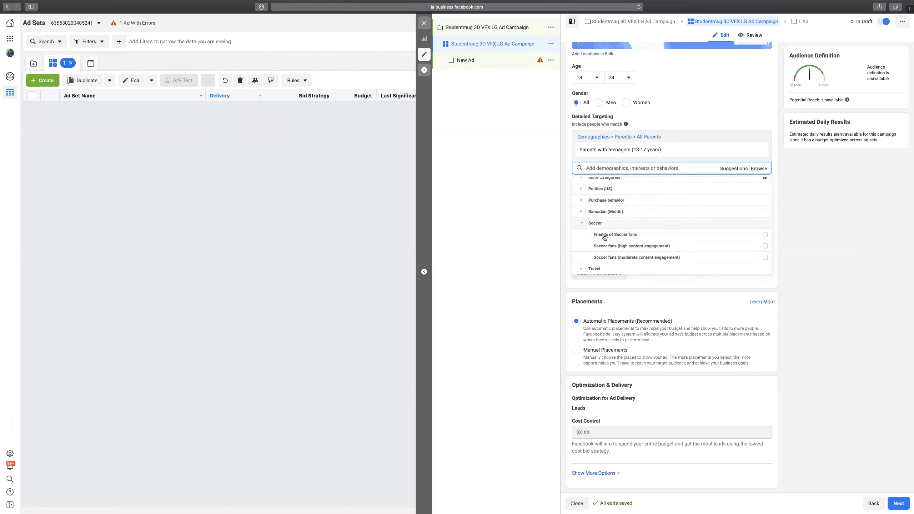
Collapse Soccer, expand the Travel behaviors, then close the behaviors list.
left_click(584, 226)
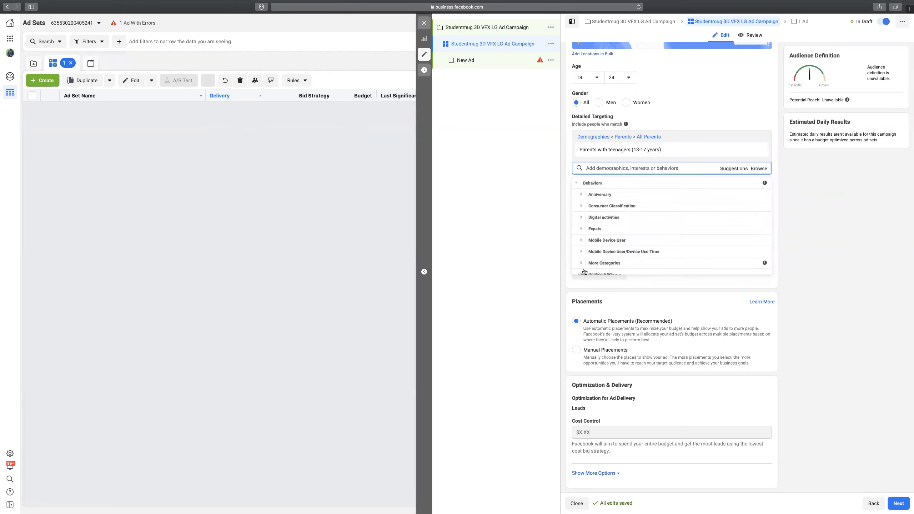
left_click(595, 268)
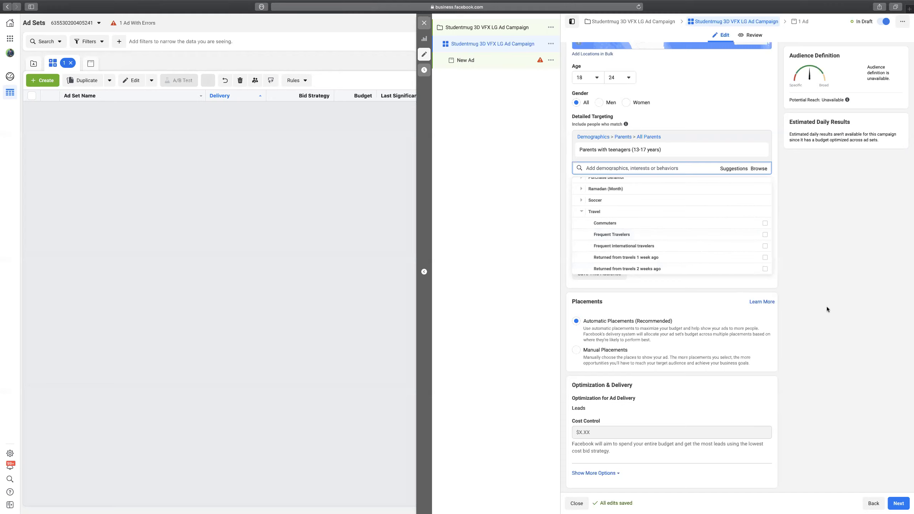
left_click(824, 286)
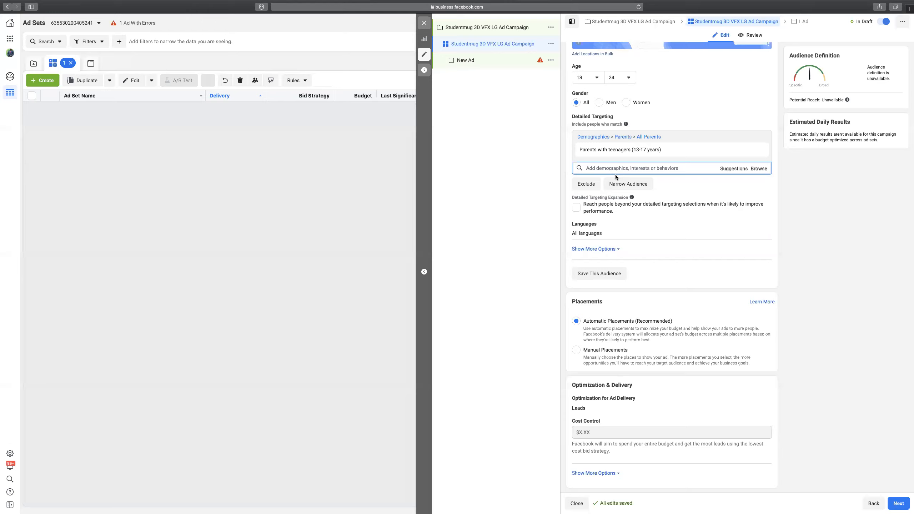
Search for Software developer and add it as an interest alongside Parents with teenagers.
type("Software")
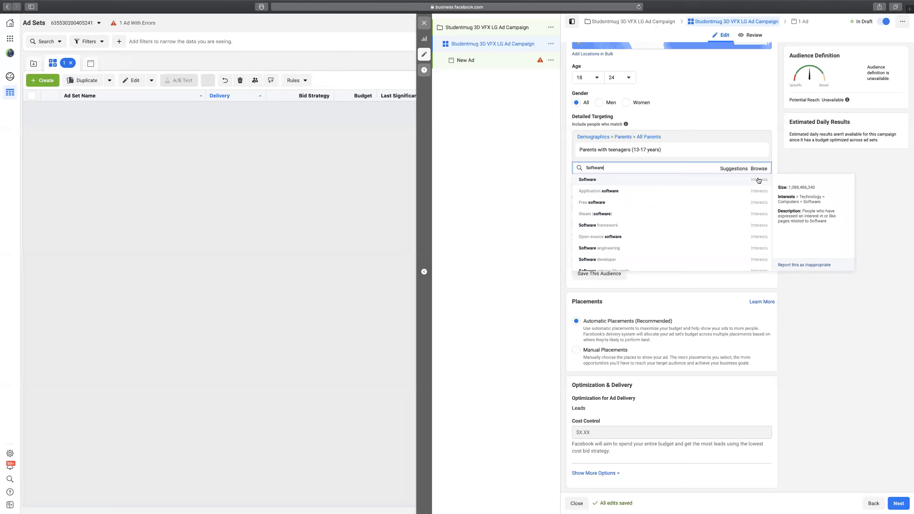
scroll(755, 218, "down", 5)
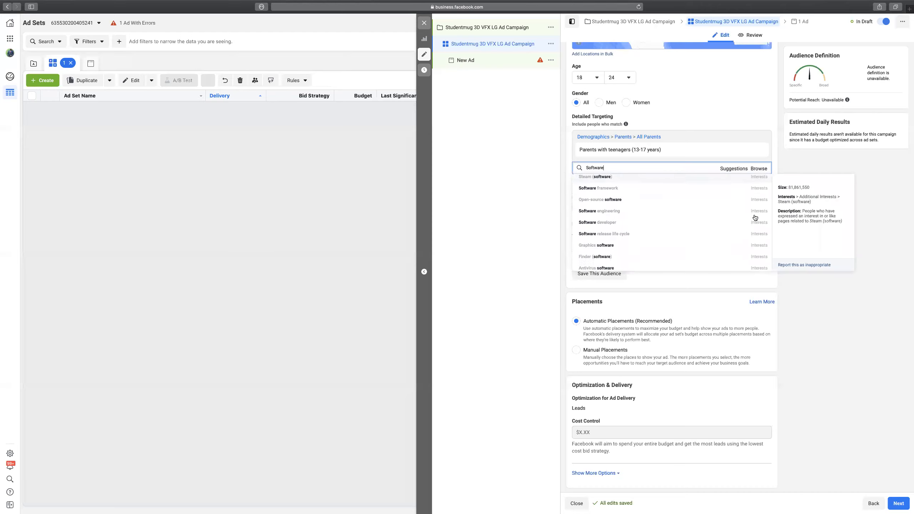
scroll(755, 218, "down", 3)
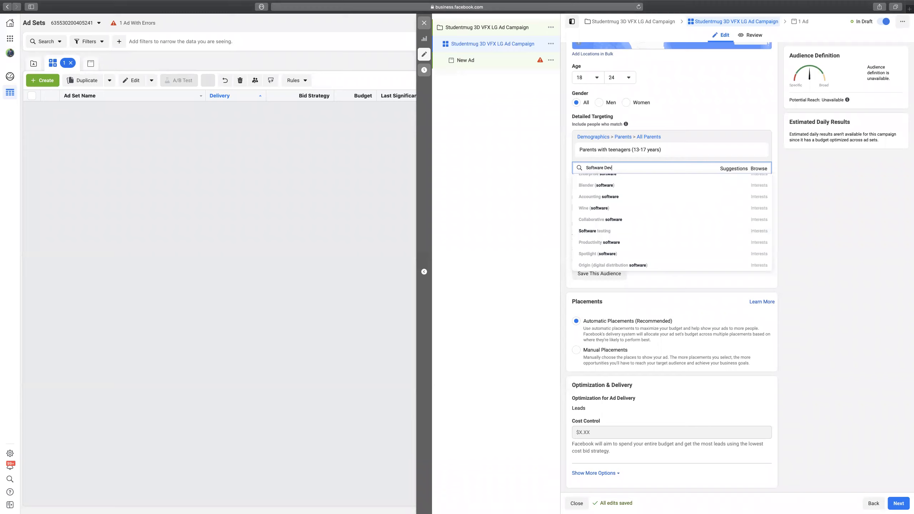
type("per")
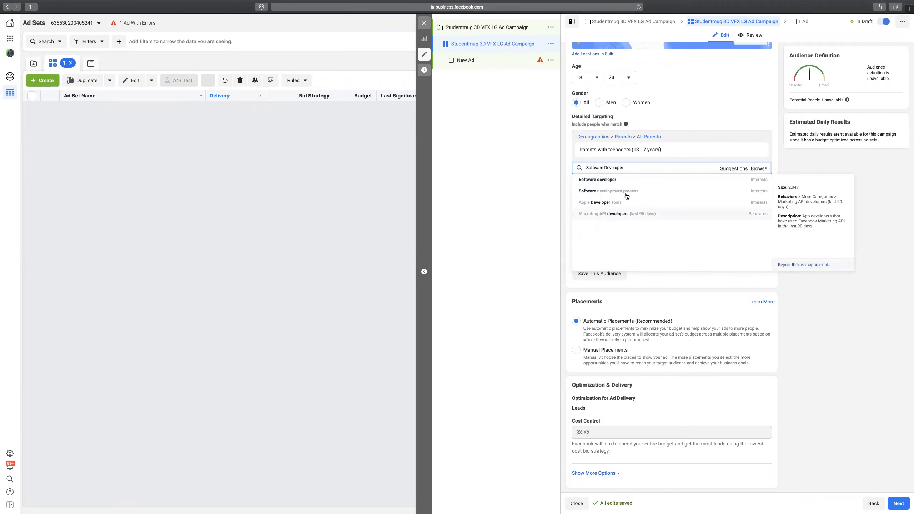
left_click(608, 181)
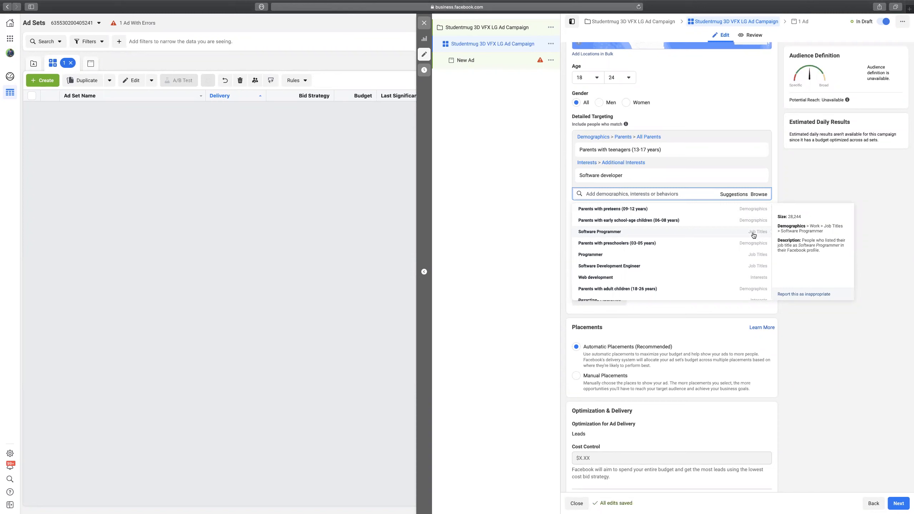
Swap the Software developer interest for five software job titles, e.g. Software Programmer, Web Programmer.
left_click(753, 235)
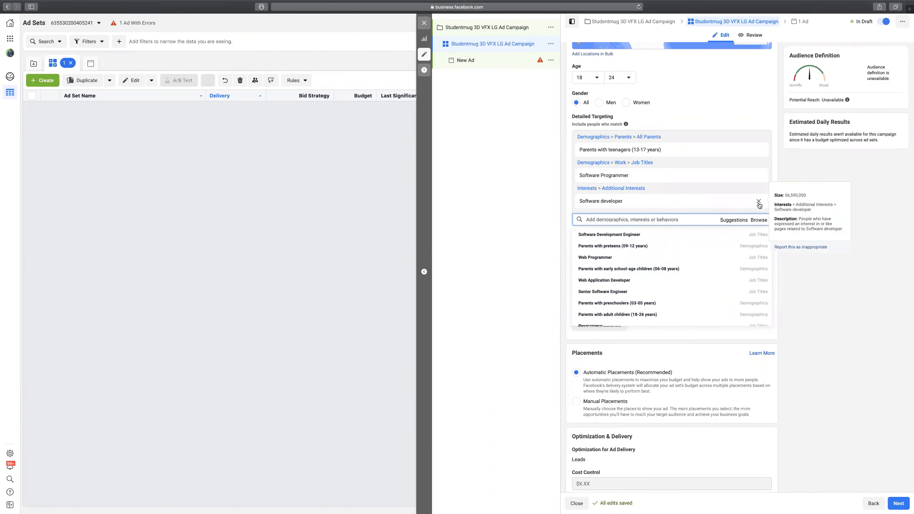
left_click(759, 202)
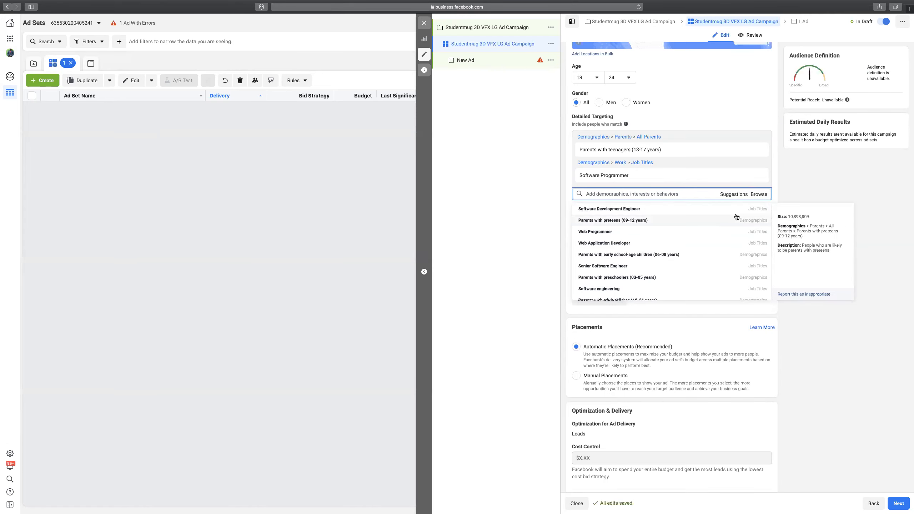
left_click(747, 213)
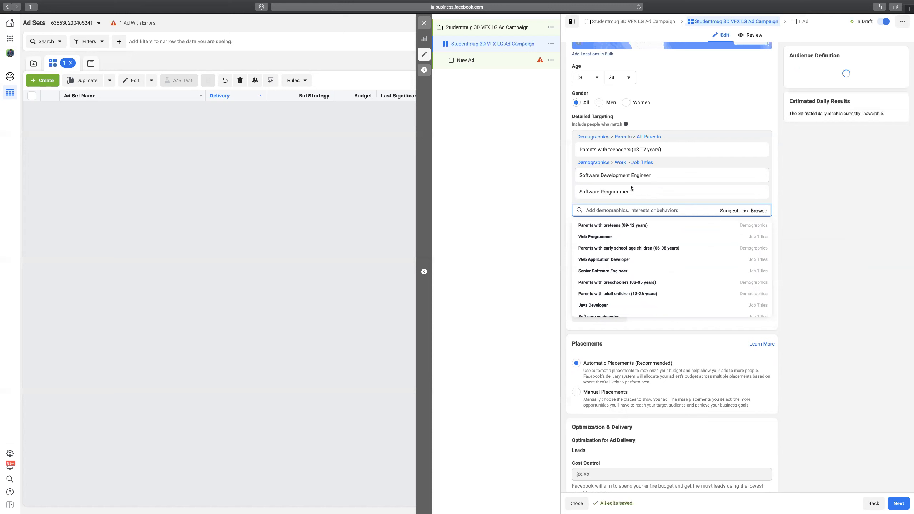
left_click(737, 239)
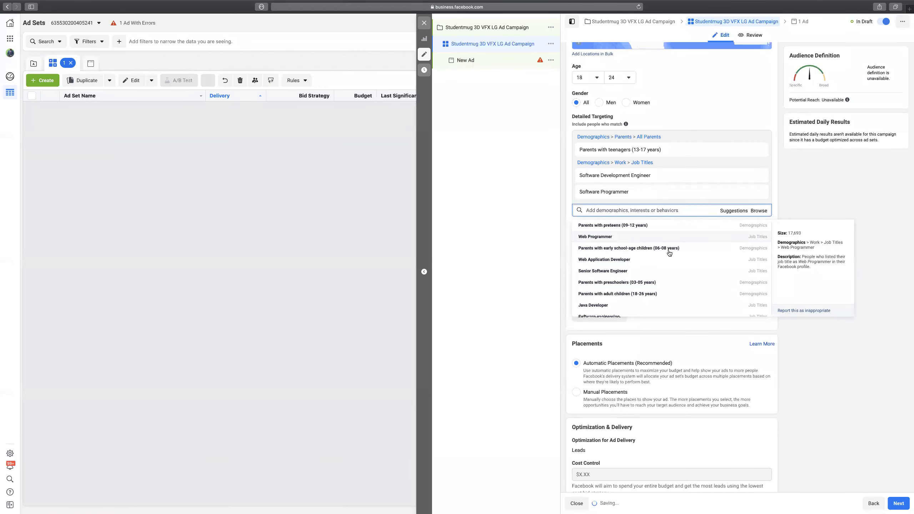
left_click(596, 254)
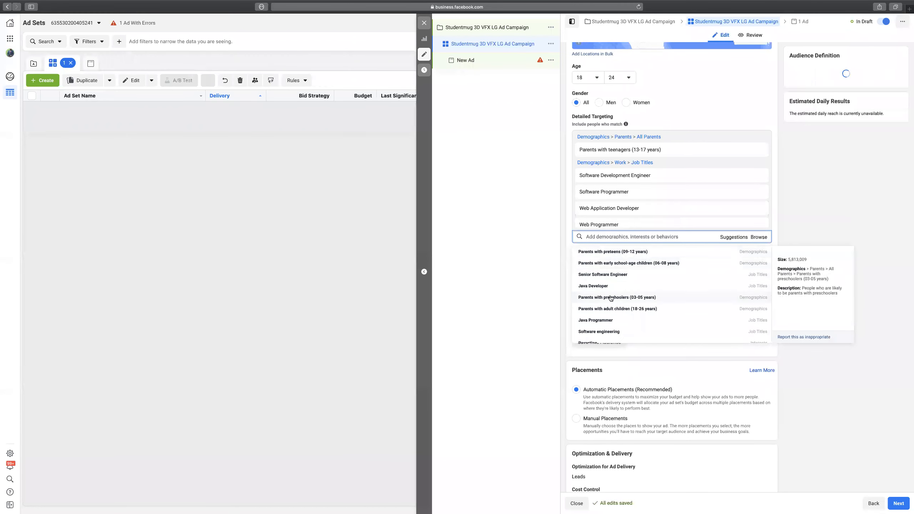
left_click(660, 273)
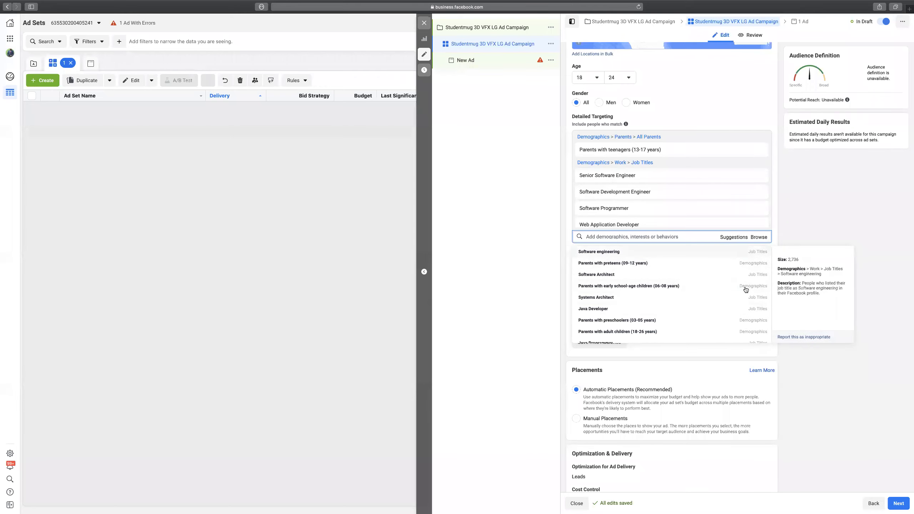
Remove all five job titles, leaving only Parents with teenagers (13-17 years).
scroll(712, 292, "down", 3)
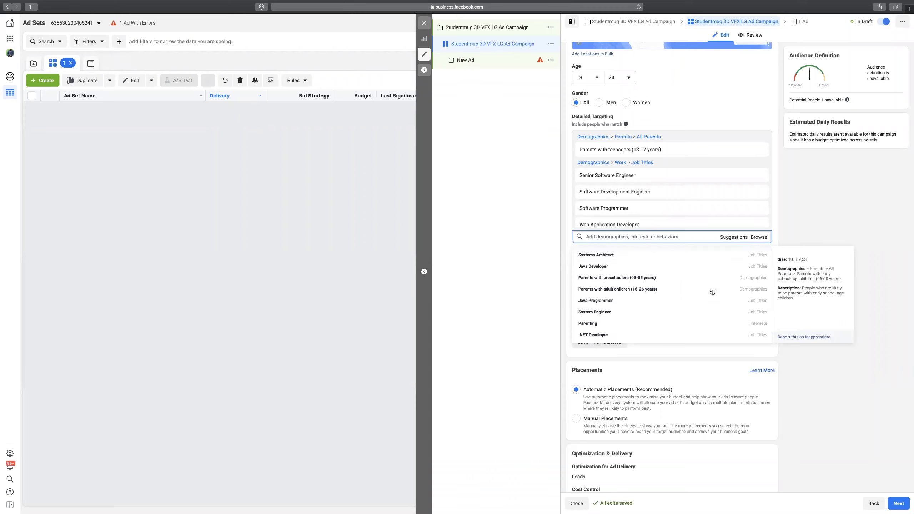
scroll(712, 291, "down", 1)
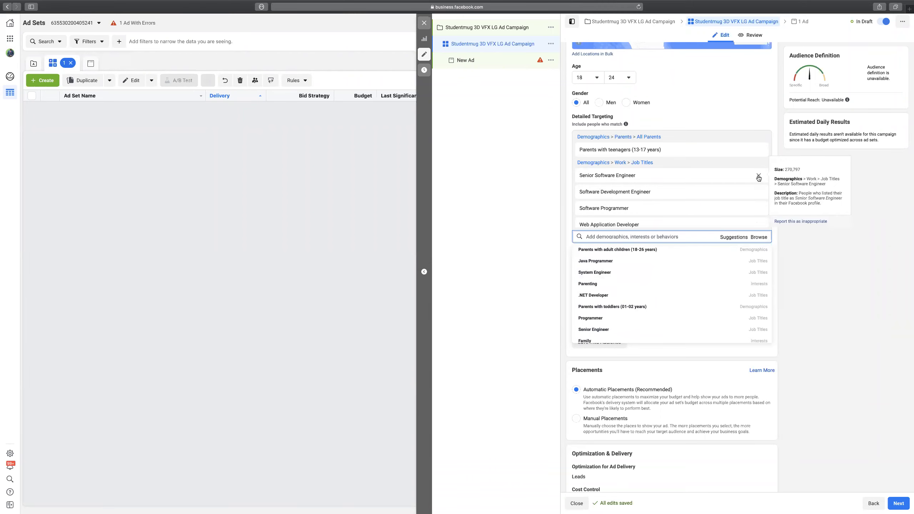
left_click(758, 176)
left_click(759, 176)
left_click(759, 176)
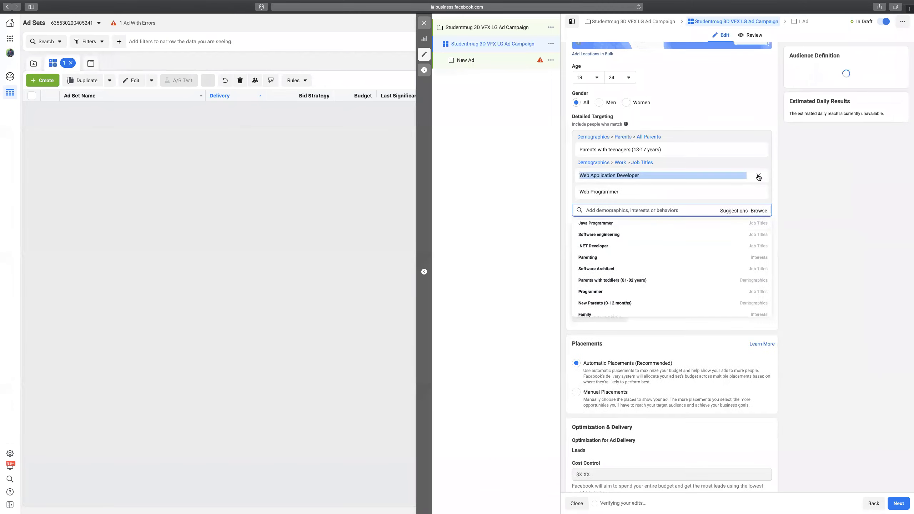
left_click(758, 176)
left_click(759, 176)
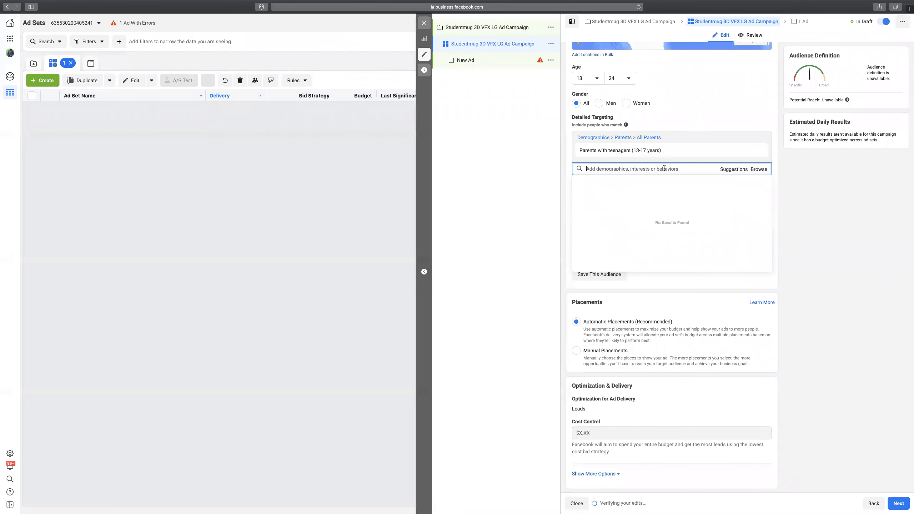
Search '3D' and add the 3D film, IMAX and Animated movies interests.
type("3D")
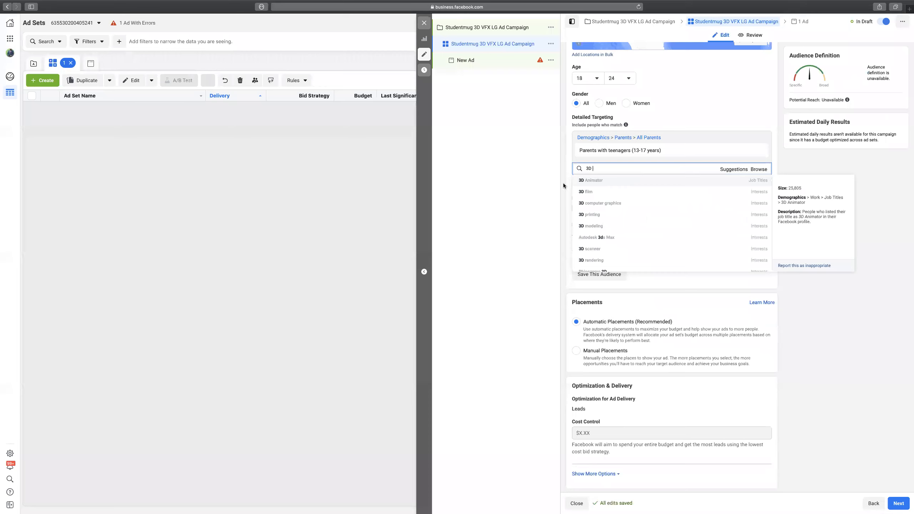
left_click(585, 193)
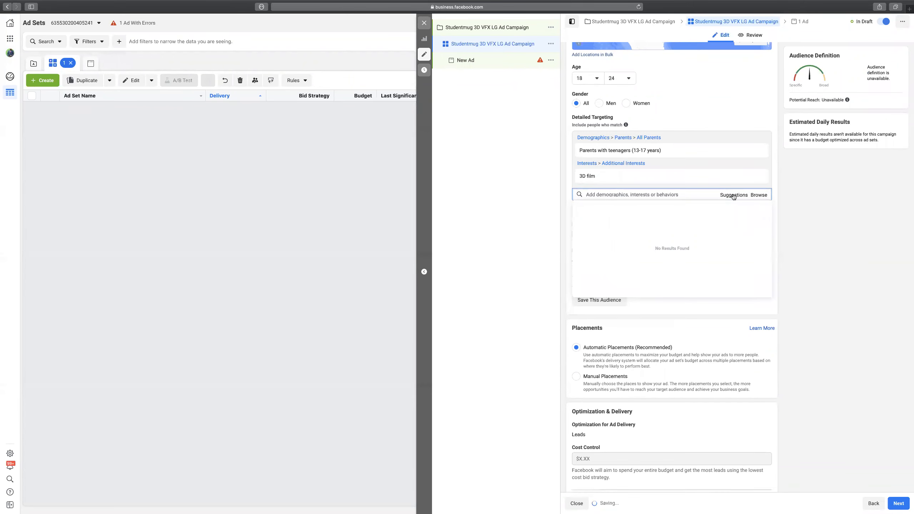
left_click(727, 233)
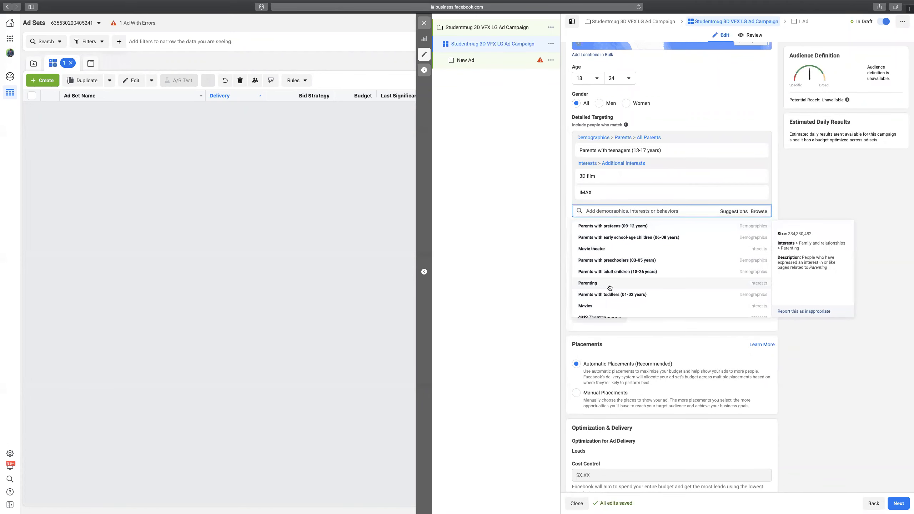
scroll(632, 281, "down", 4)
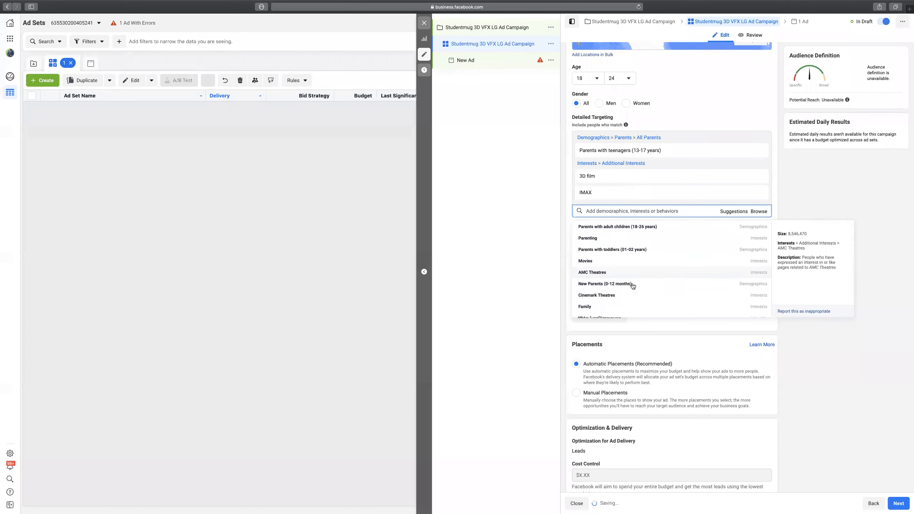
scroll(633, 287, "down", 2)
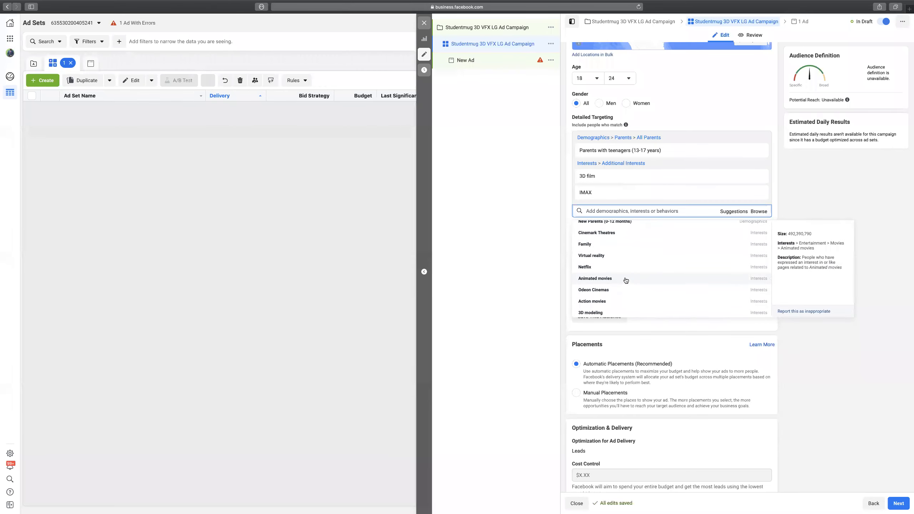
left_click(626, 280)
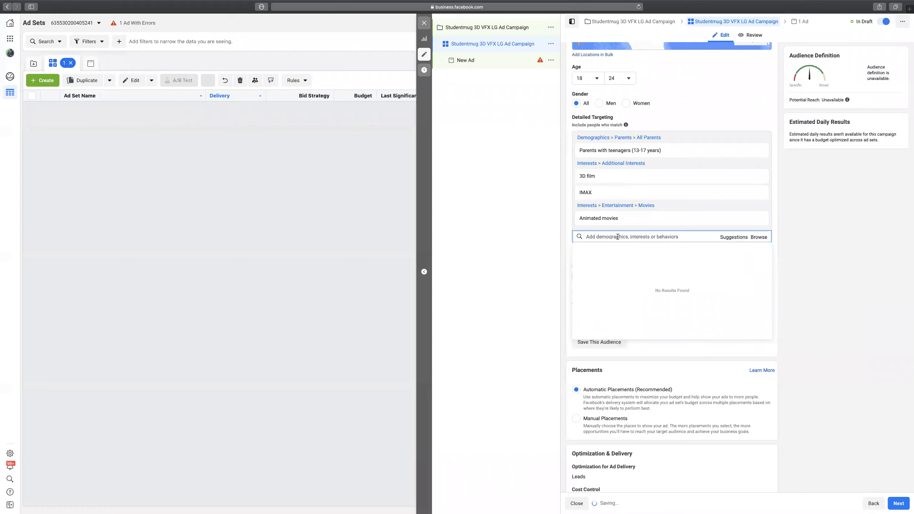
Search 'Visual' and add Visual effects, 3D computer graphics, Motion graphic design and Graphic design.
type("Visual effects")
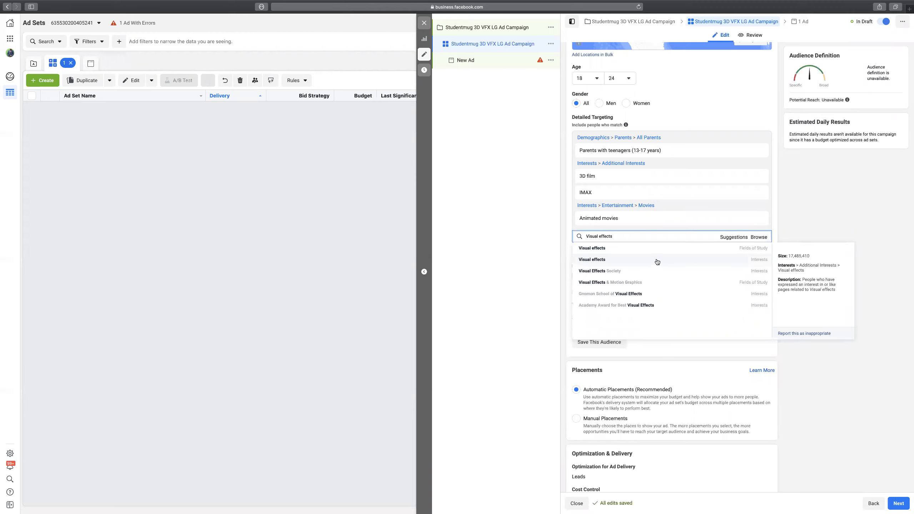
left_click(656, 260)
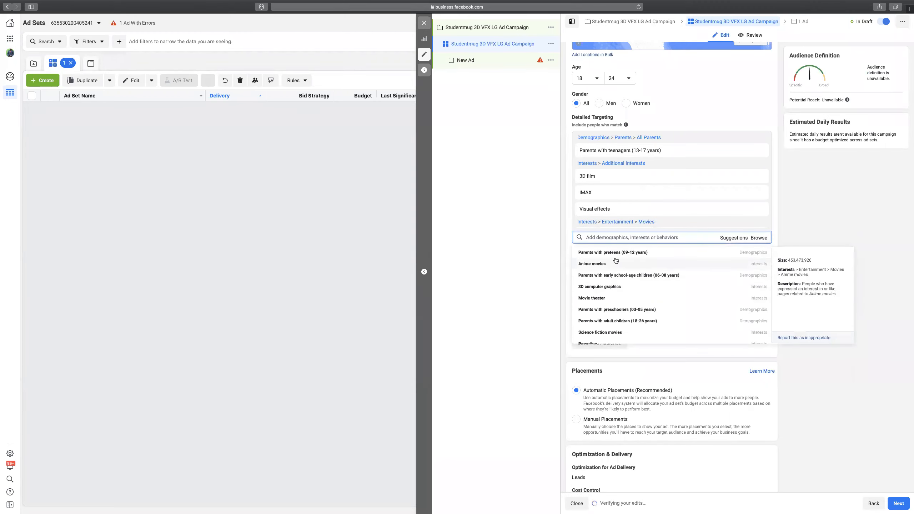
left_click(621, 288)
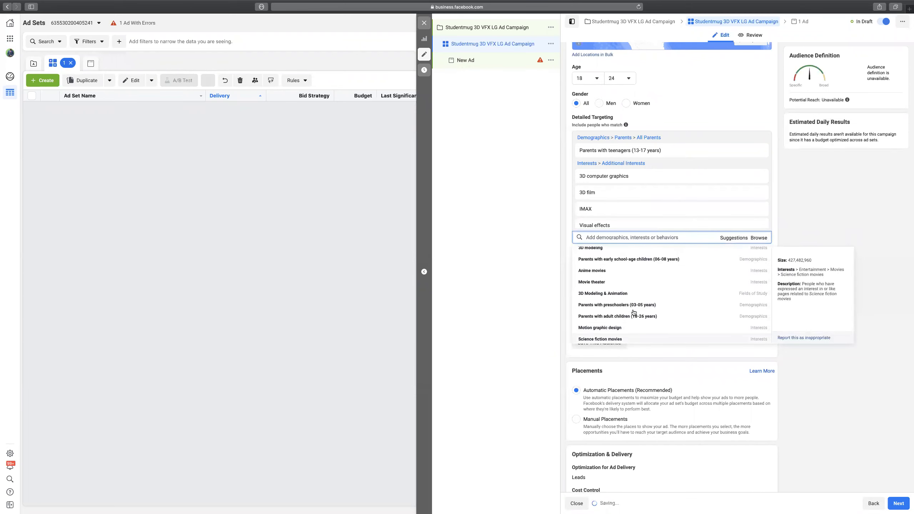
scroll(635, 312, "down", 2)
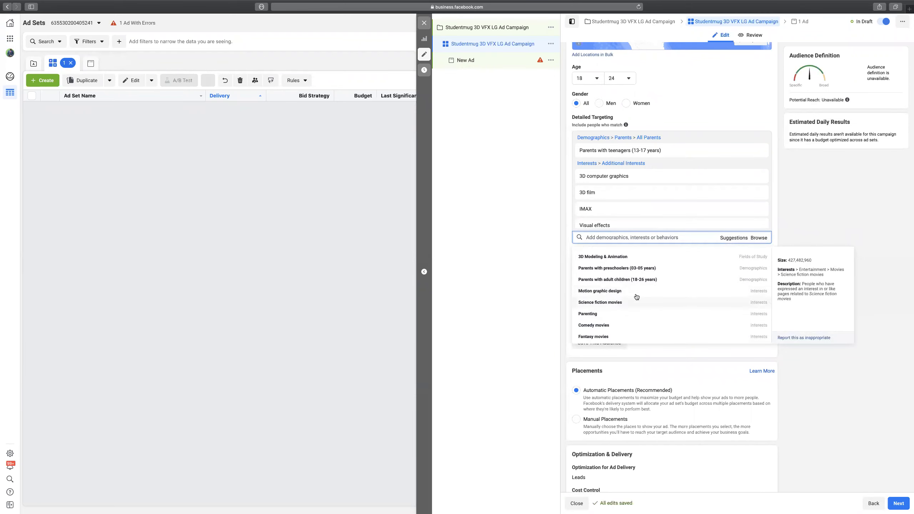
left_click(625, 291)
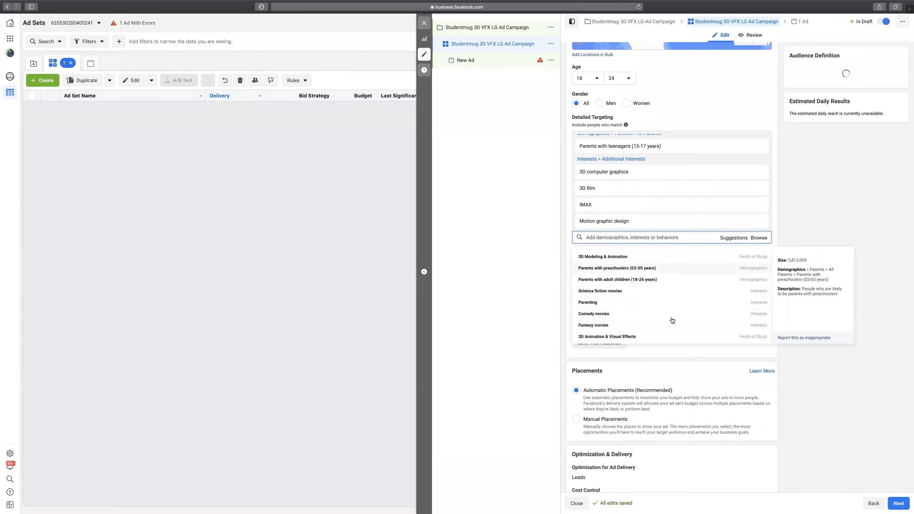
scroll(644, 316, "down", 1)
left_click(616, 315)
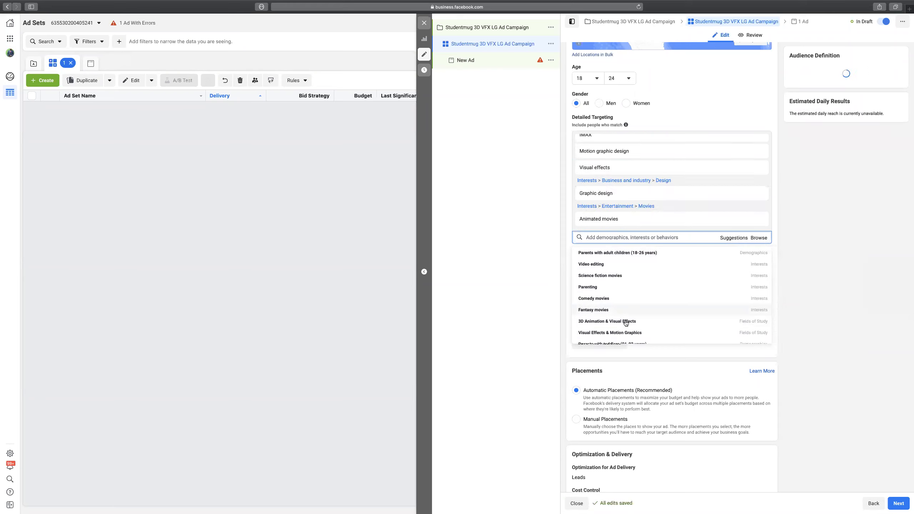
Search 'Adobe' and add Adobe, Image editing and Motion graphics interests.
left_click(624, 236)
type("Adobe")
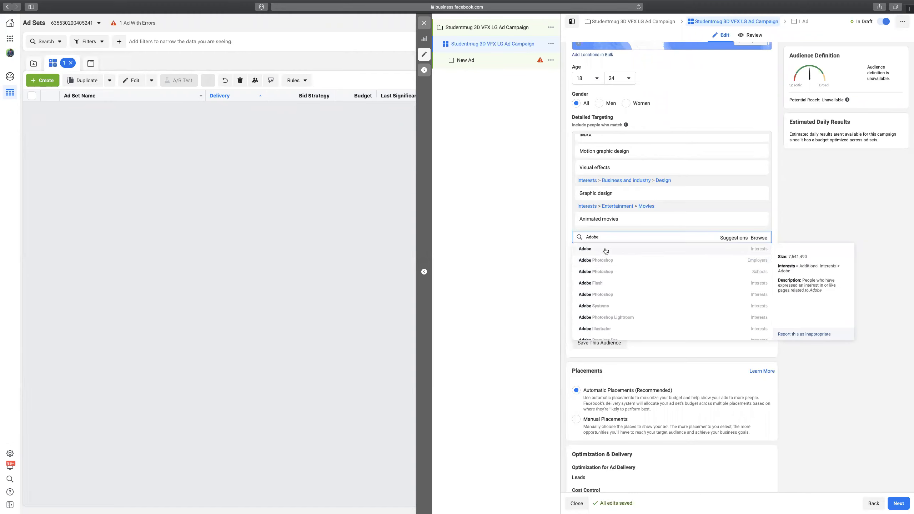
left_click(609, 254)
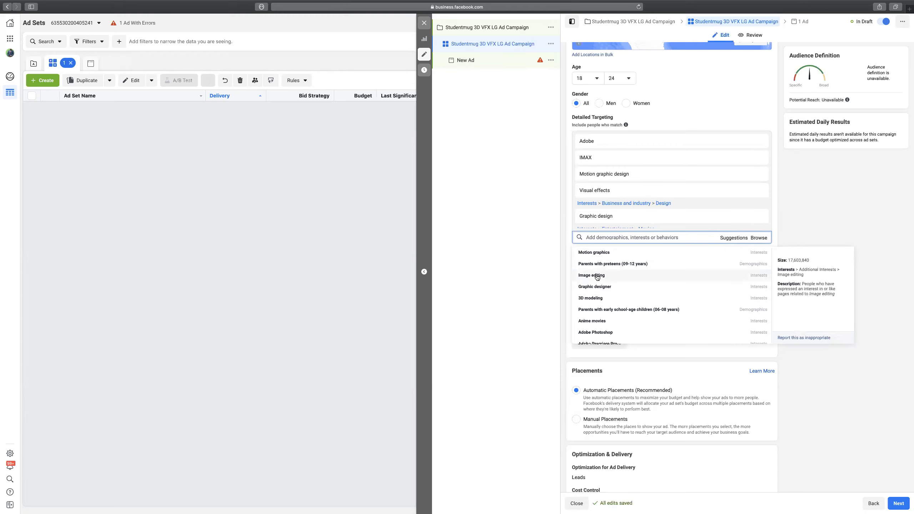
left_click(600, 277)
left_click(593, 253)
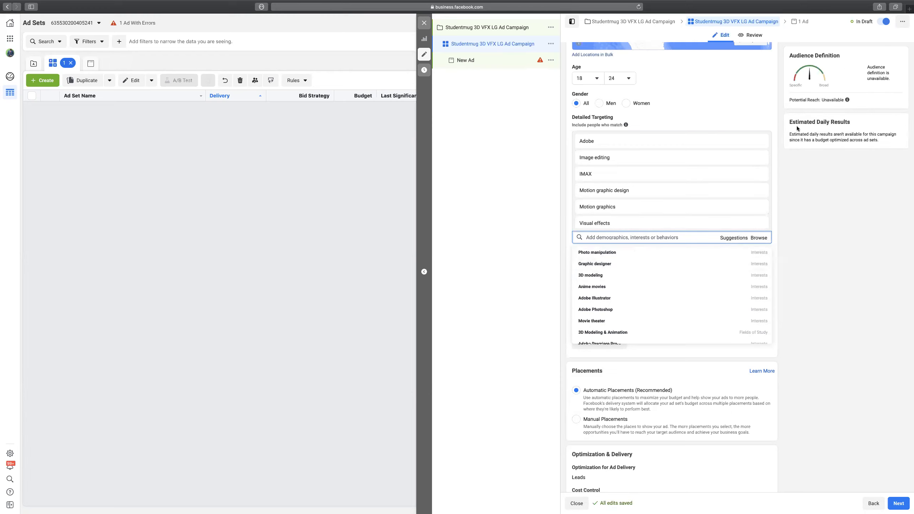
left_click(777, 109)
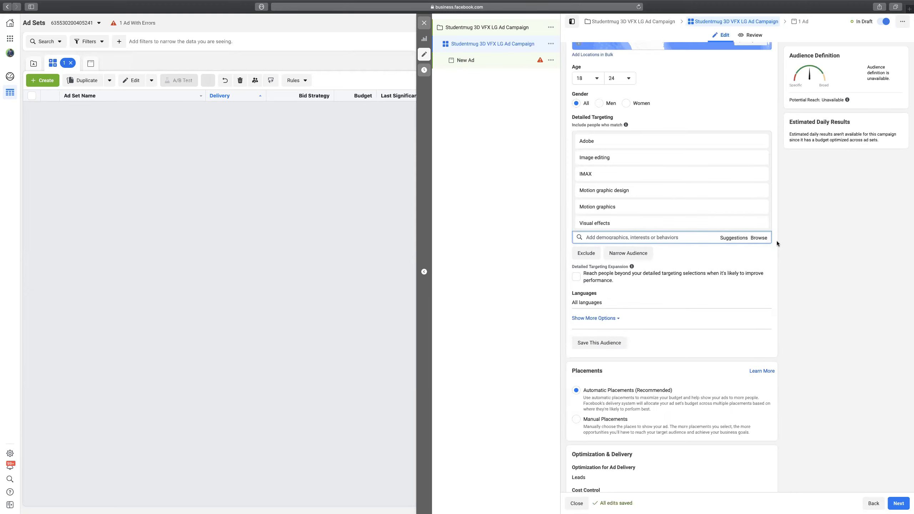
Add a must-also-match narrowing group and require the Student interest.
scroll(777, 241, "down", 1)
mouse_move(632, 254)
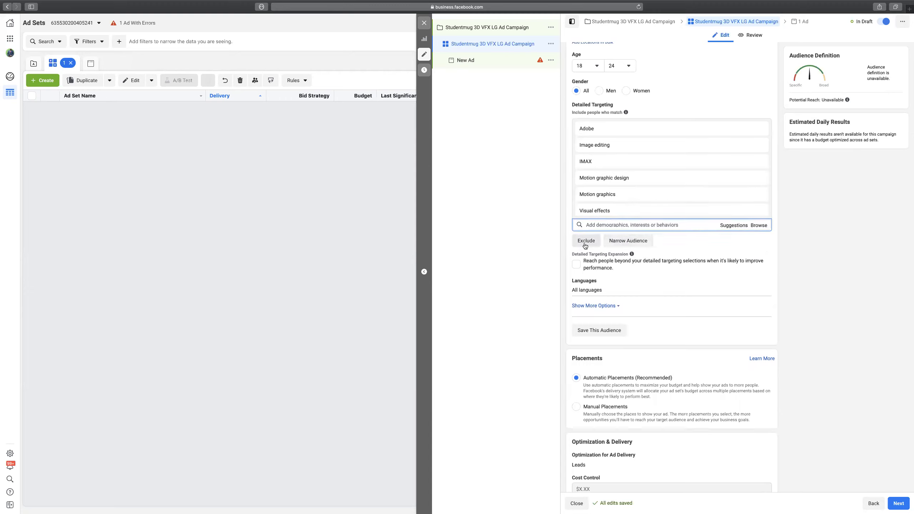
left_click(629, 241)
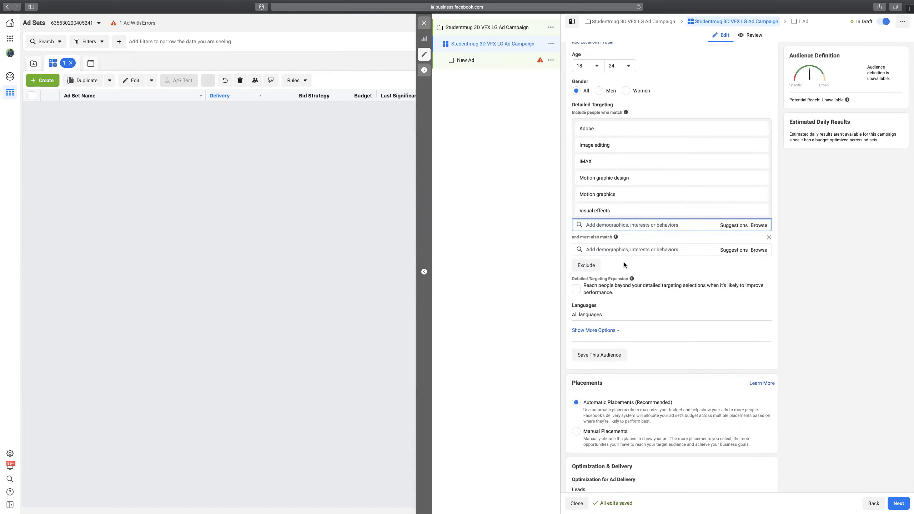
mouse_move(626, 114)
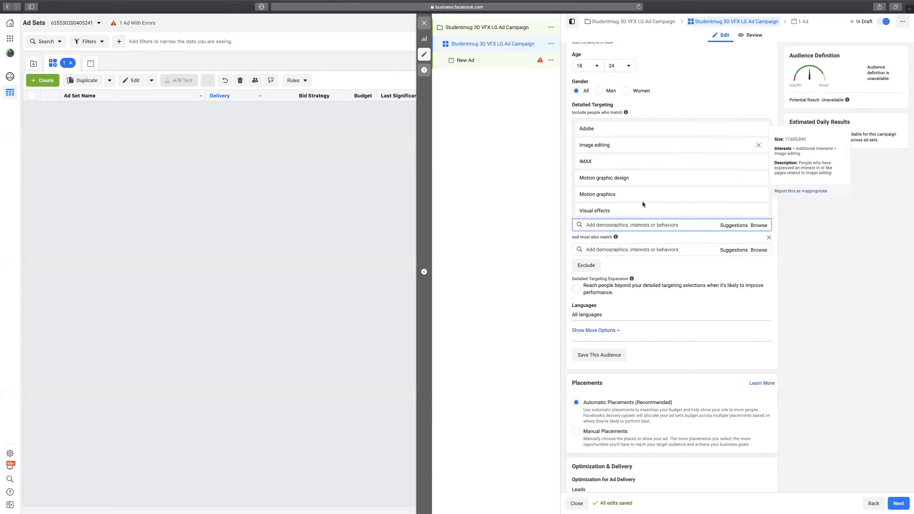
left_click(641, 248)
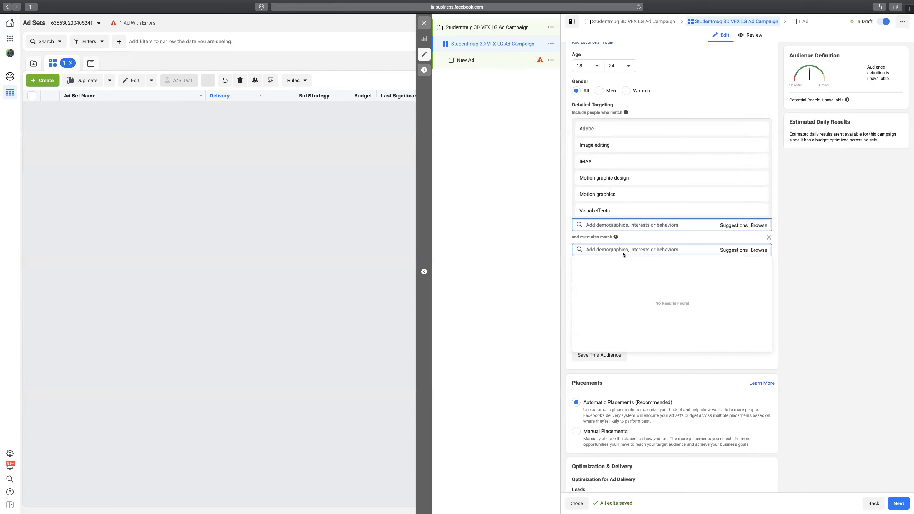
type("student")
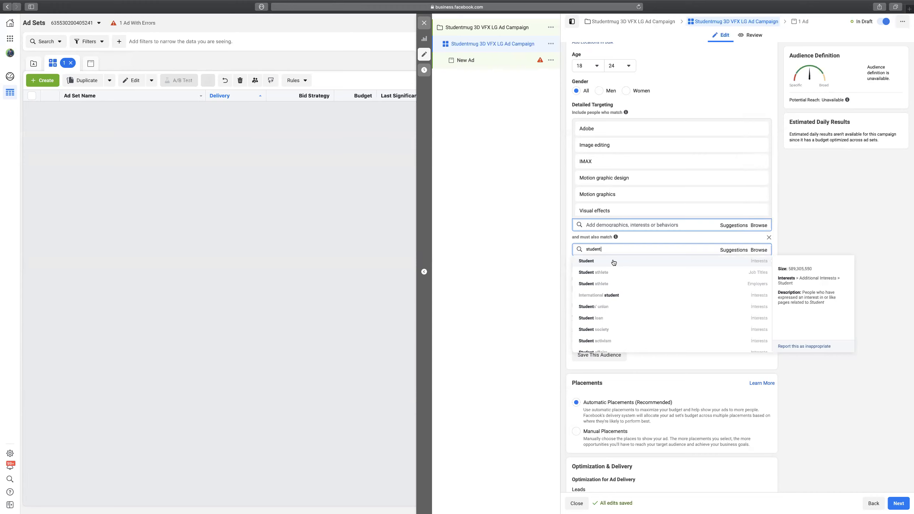
left_click(613, 261)
left_click(725, 284)
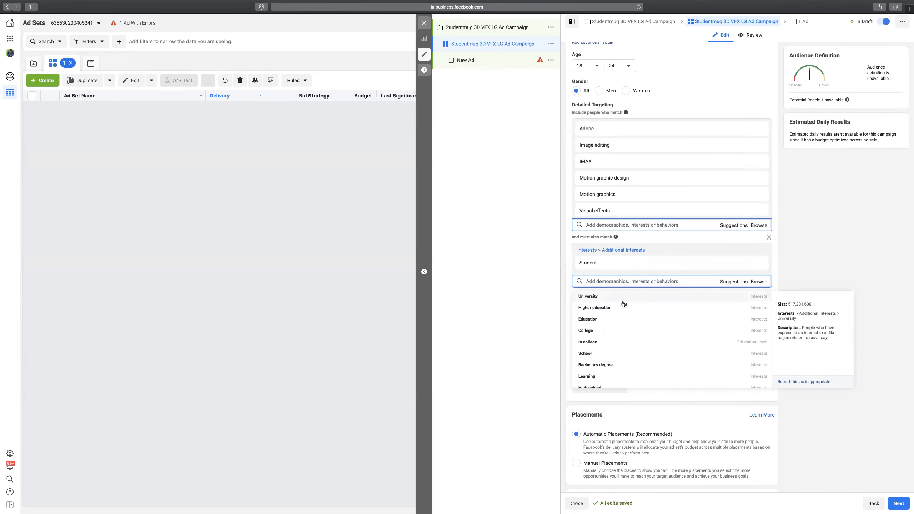
Add In college, College grad, Some college, In grad school and High school grad education levels.
left_click(614, 347)
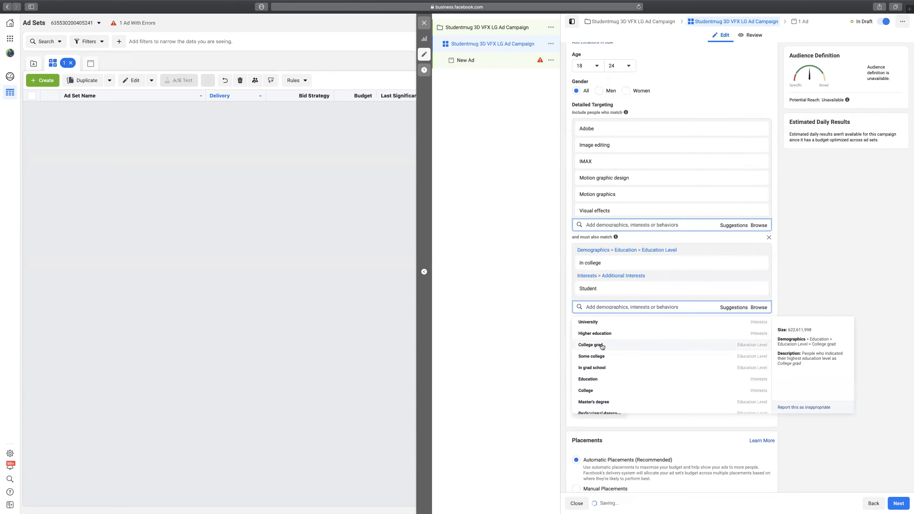
left_click(602, 346)
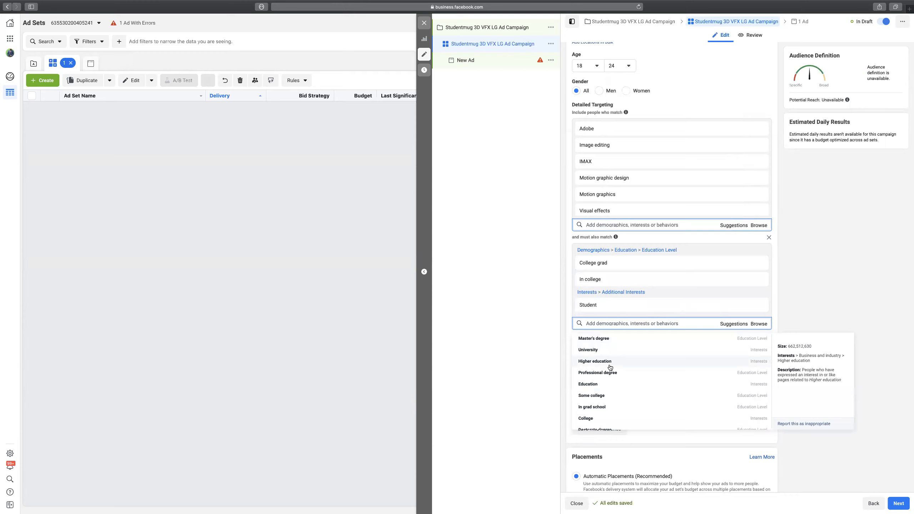
scroll(608, 370, "down", 2)
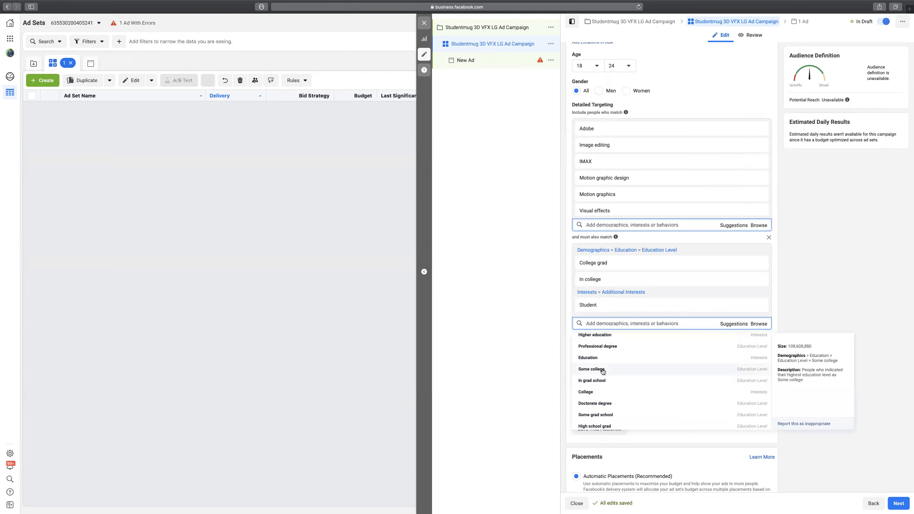
left_click(603, 370)
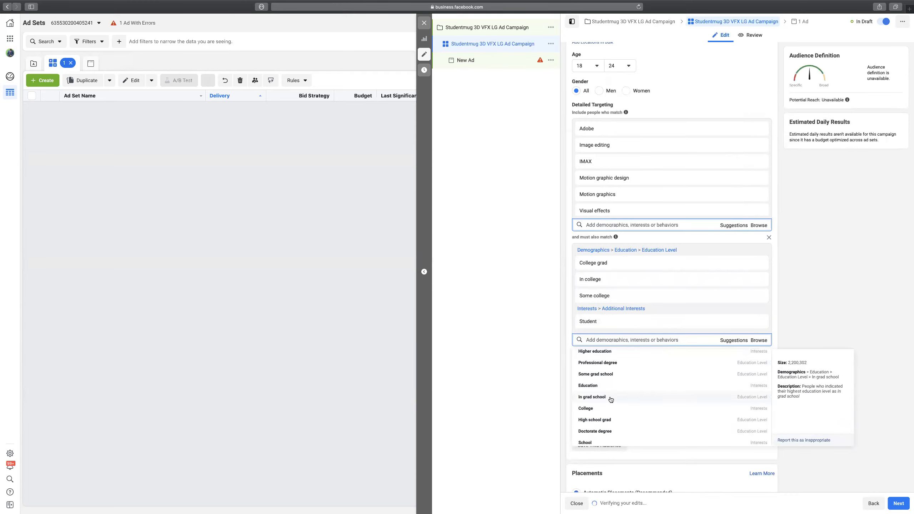
left_click(611, 397)
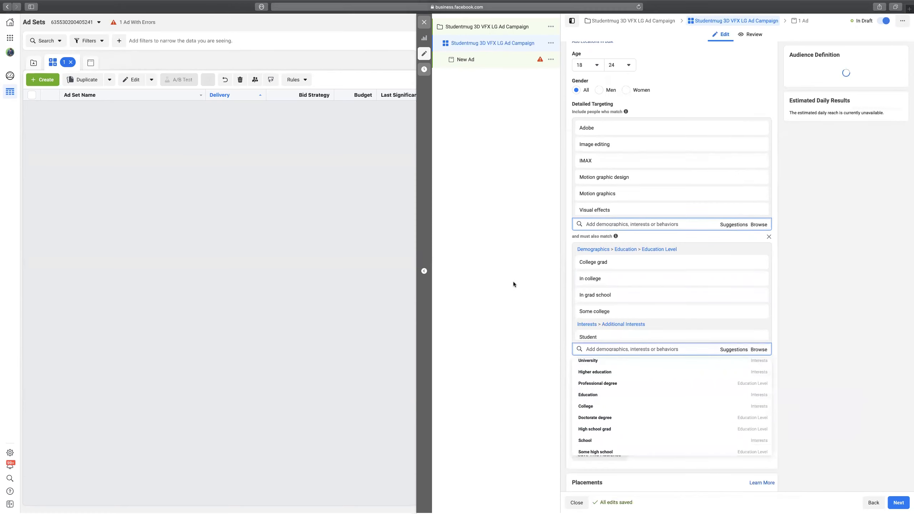
left_click(639, 431)
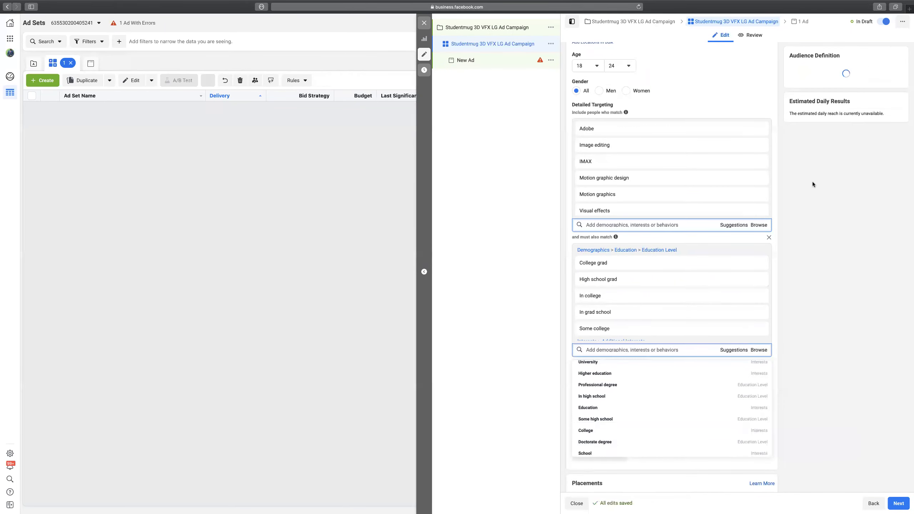
left_click(799, 177)
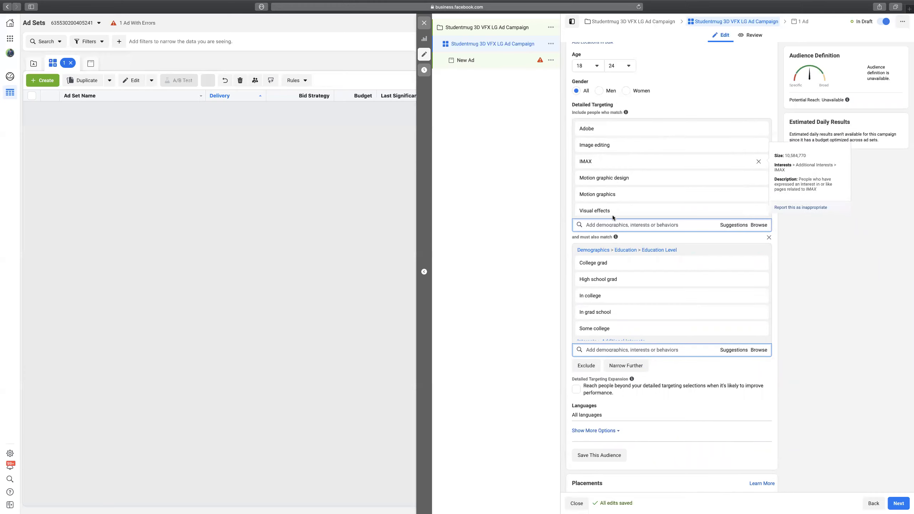
Remove the Student interest from the narrowing group.
scroll(629, 203, "down", 3)
scroll(616, 184, "down", 3)
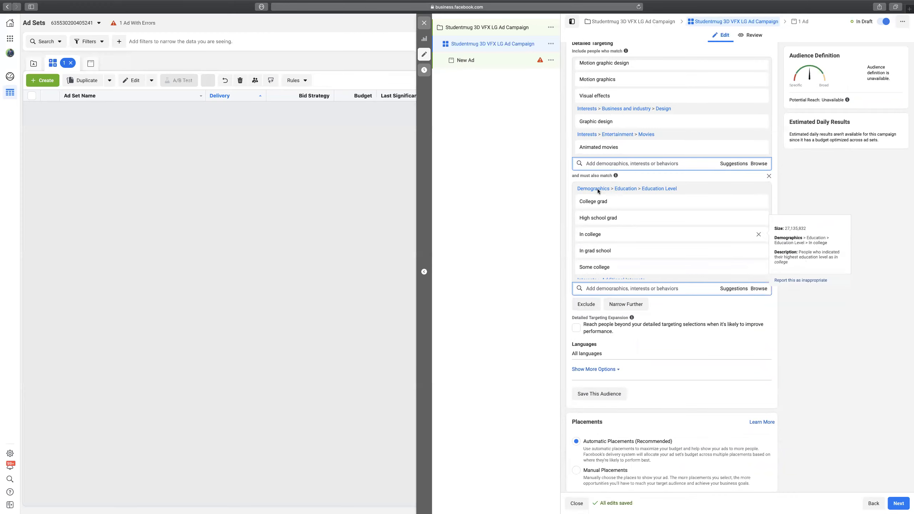
mouse_move(590, 203)
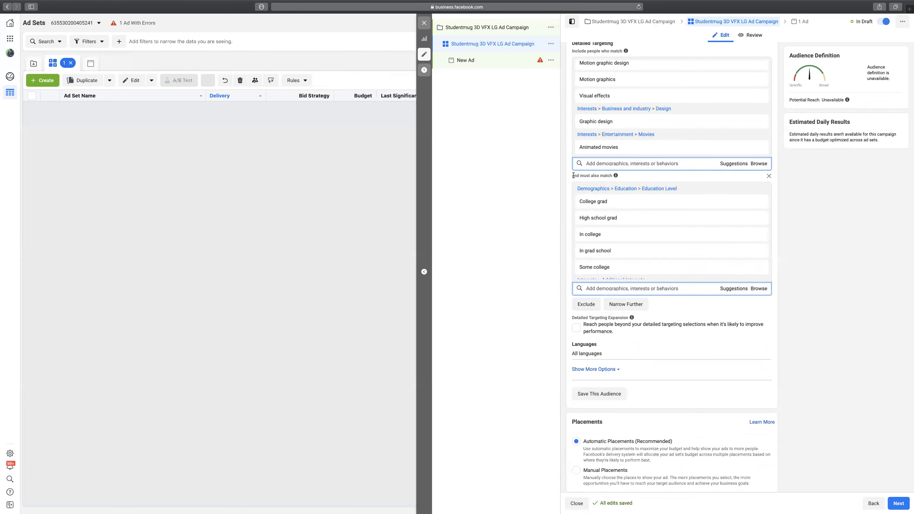
left_click_drag(574, 176, 615, 176)
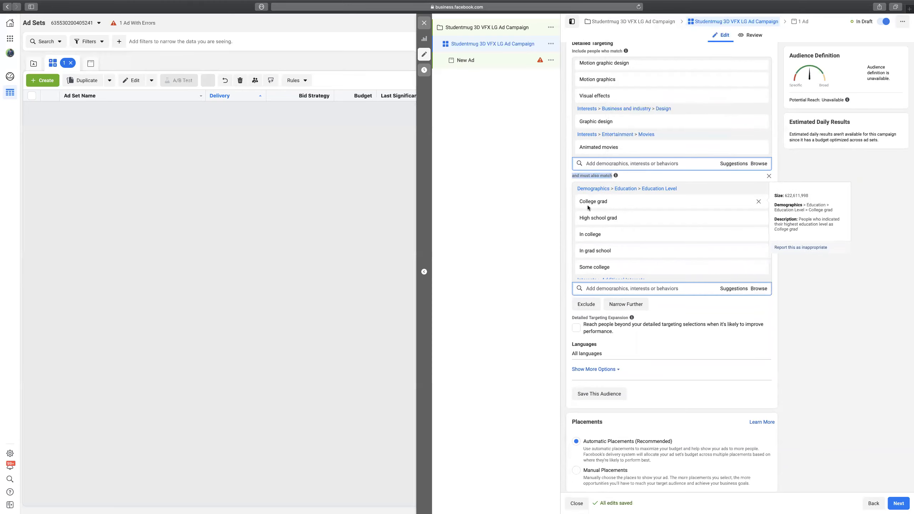
mouse_move(591, 222)
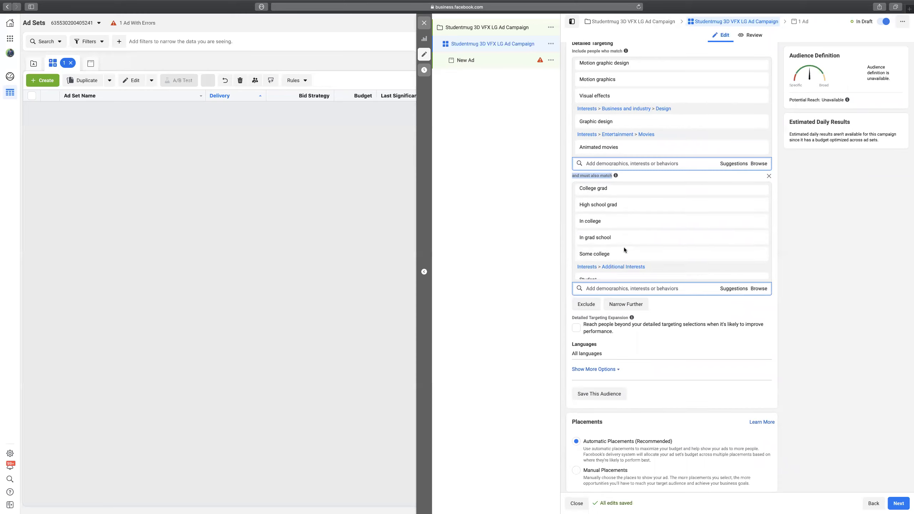
scroll(624, 247, "down", 2)
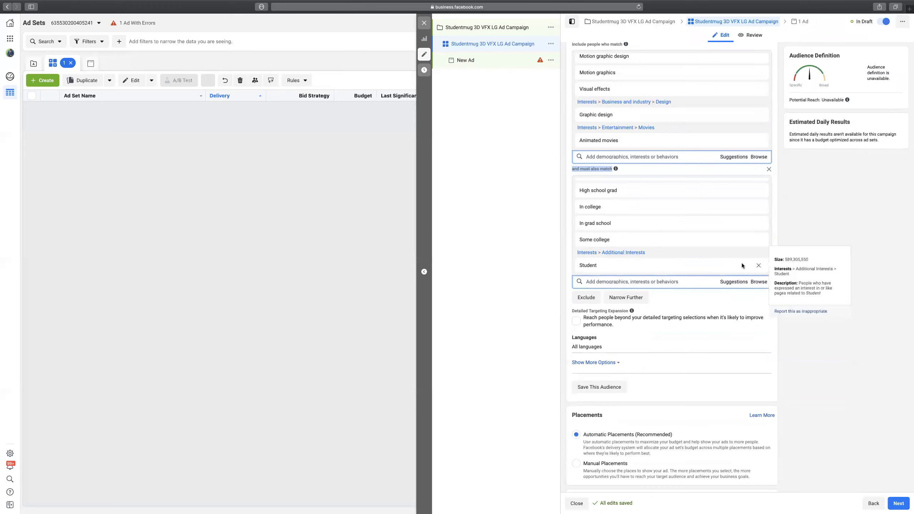
left_click(759, 266)
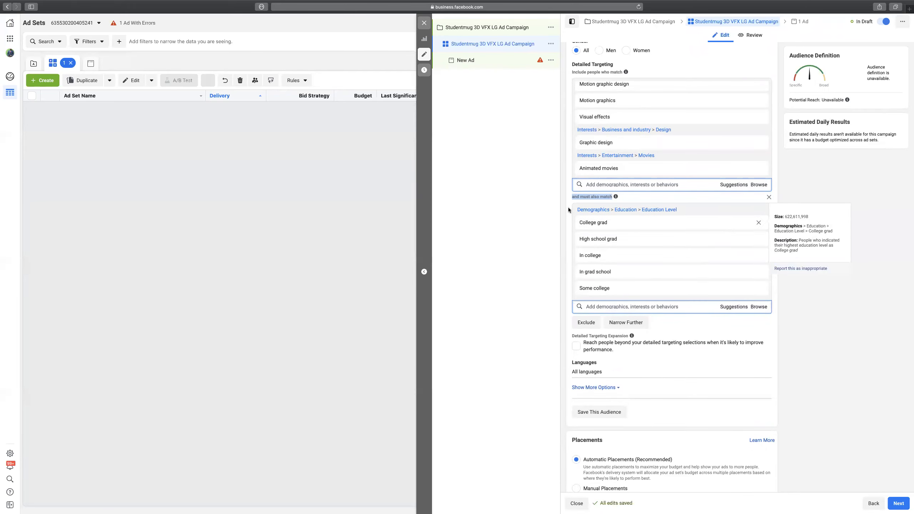
left_click(567, 201)
mouse_move(613, 198)
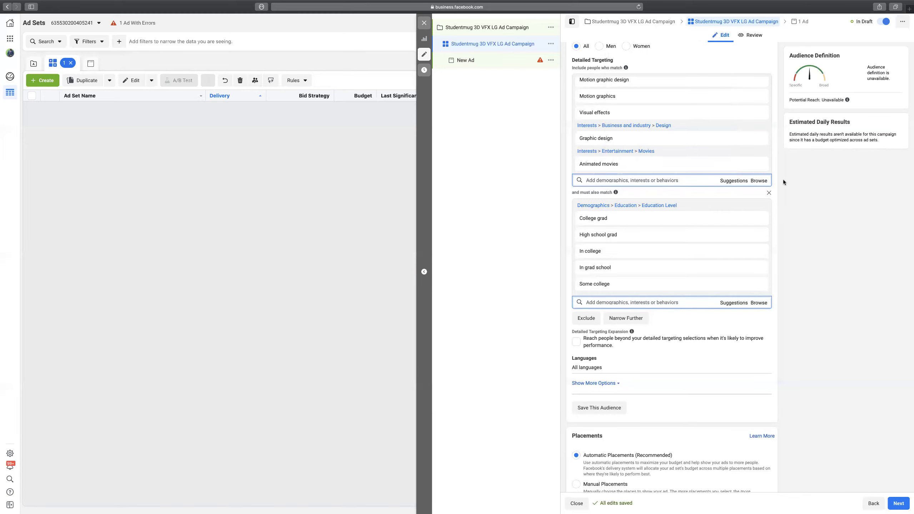
scroll(783, 179, "down", 4)
left_click(631, 188)
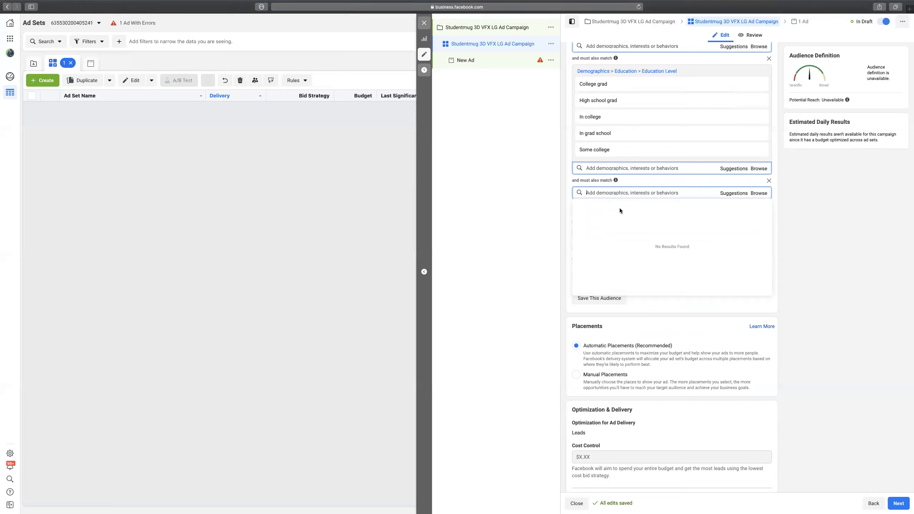
type("3D Animation")
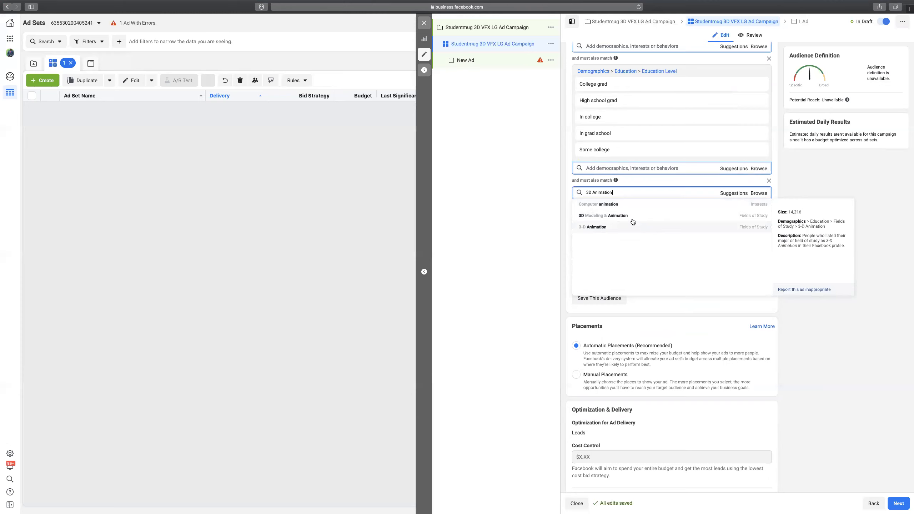
left_click(633, 217)
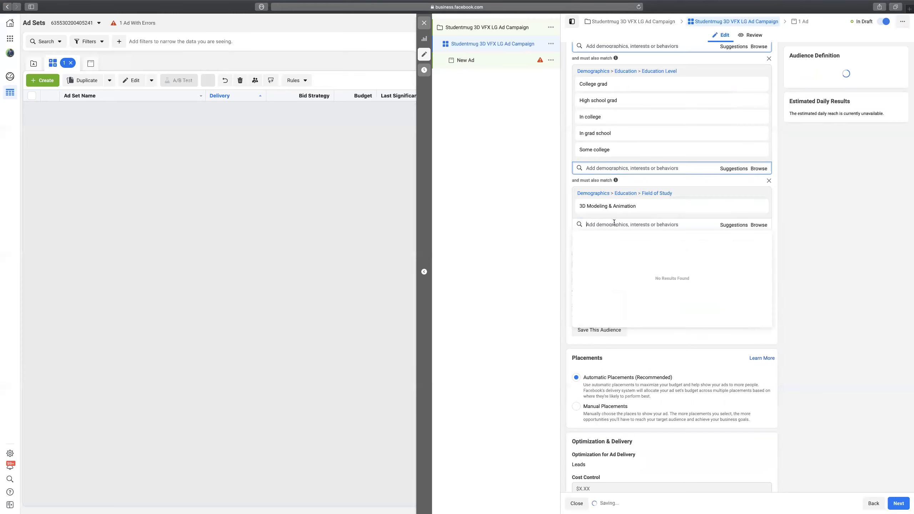
mouse_move(616, 181)
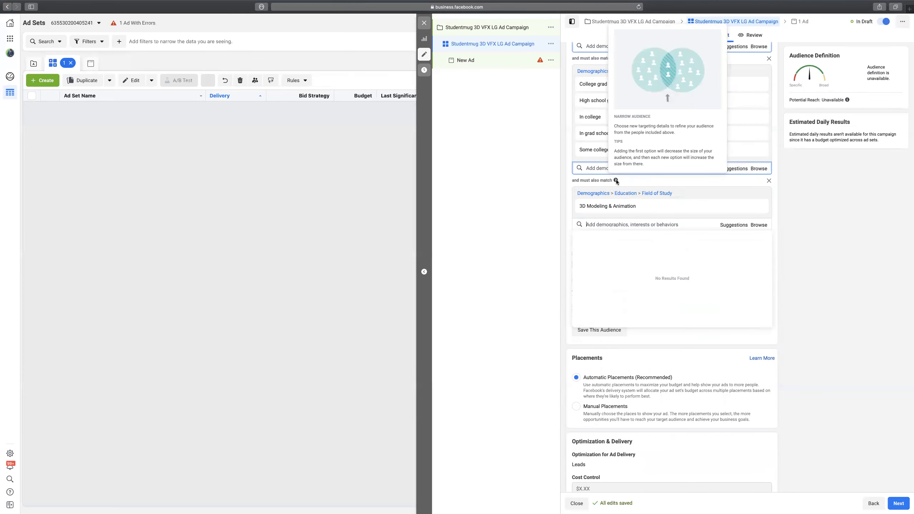
left_click(776, 197)
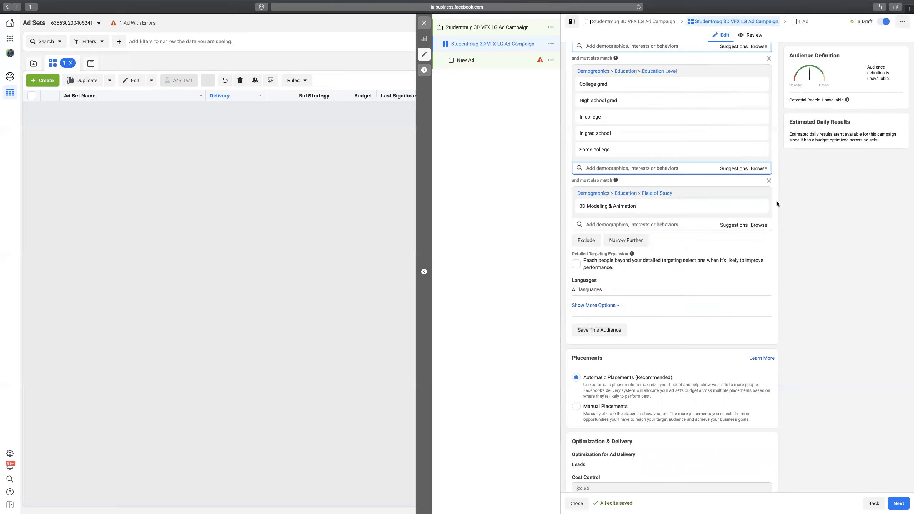
mouse_move(633, 255)
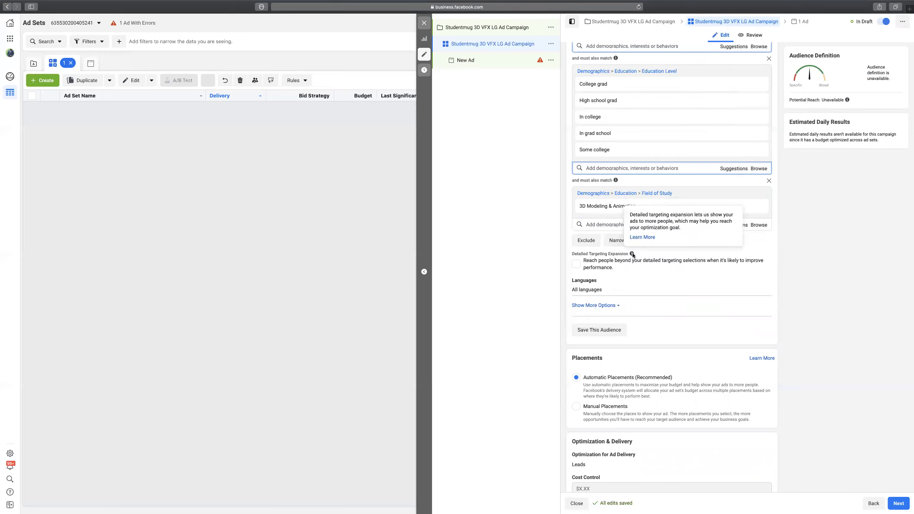
mouse_move(616, 181)
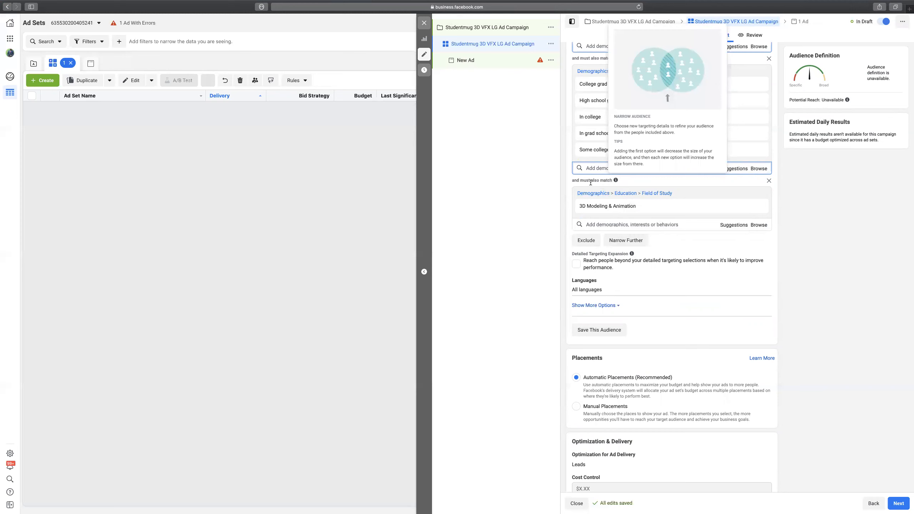
mouse_move(659, 208)
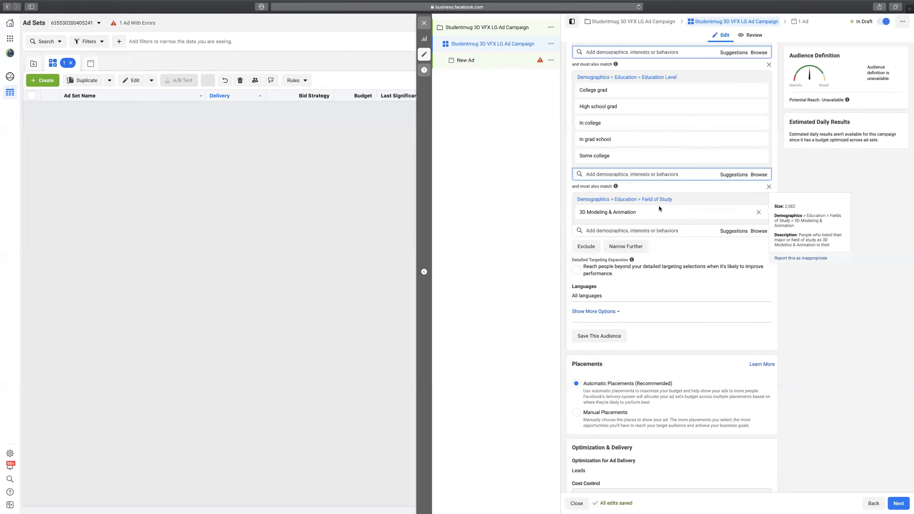
scroll(647, 200, "up", 2)
mouse_move(623, 117)
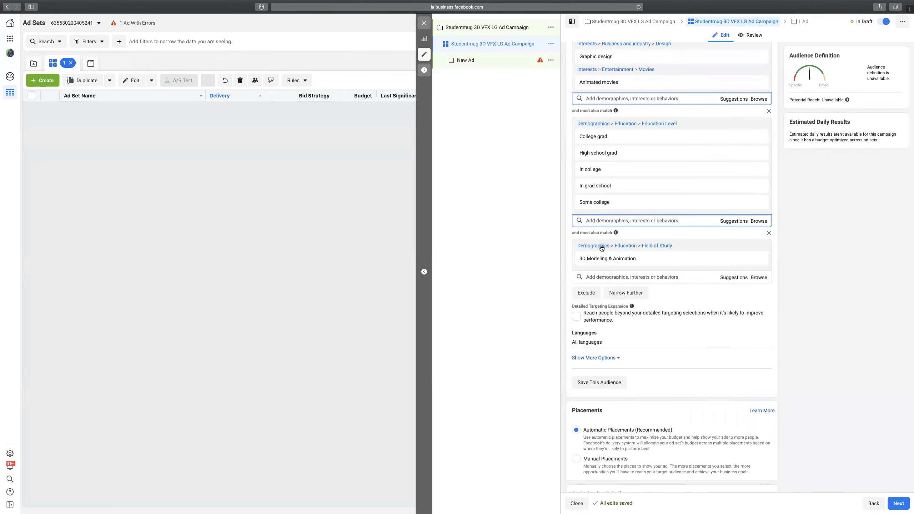
mouse_move(617, 233)
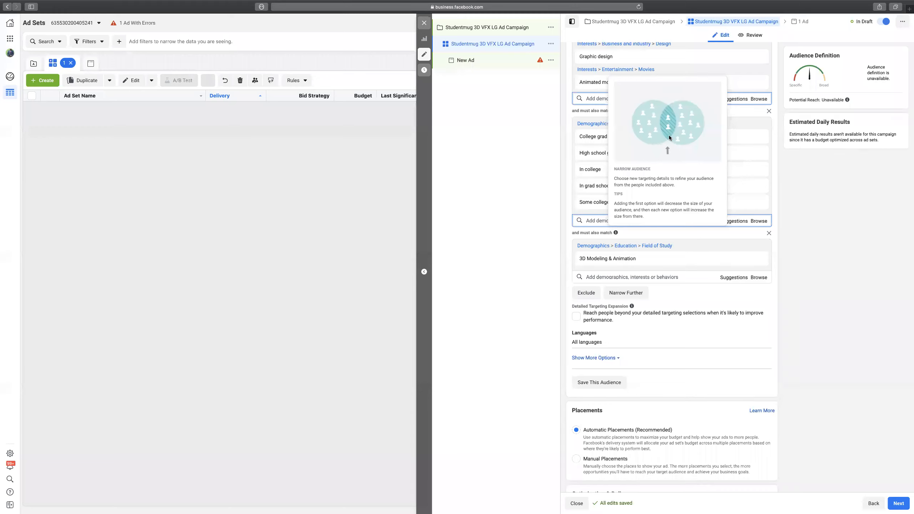
left_click(769, 234)
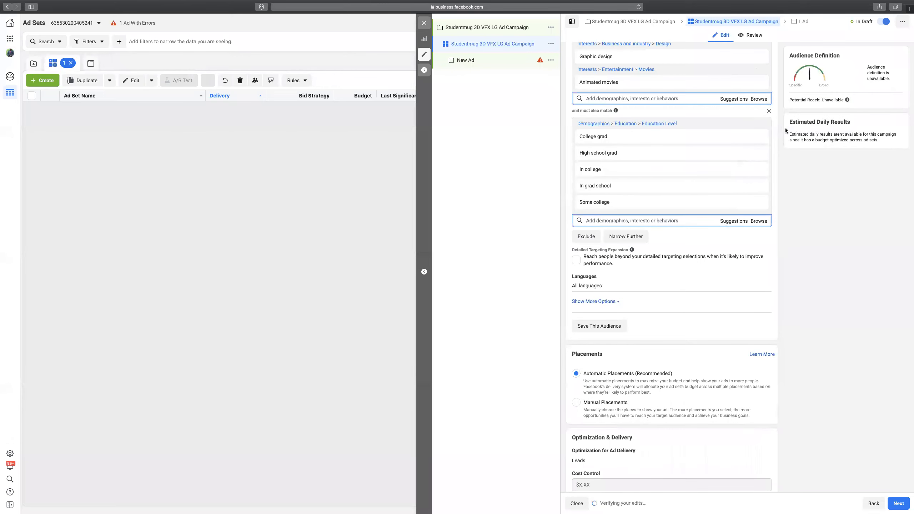
scroll(776, 124, "up", 1)
left_click(679, 104)
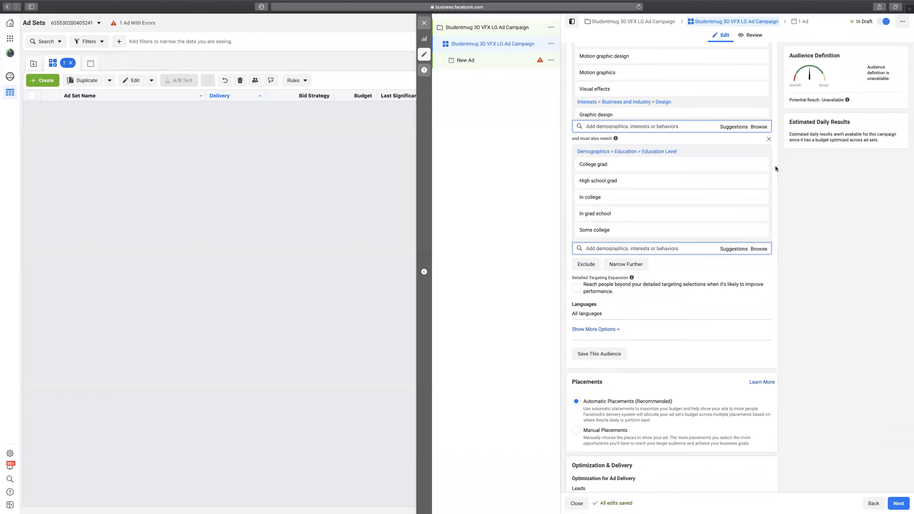
scroll(776, 166, "up", 1)
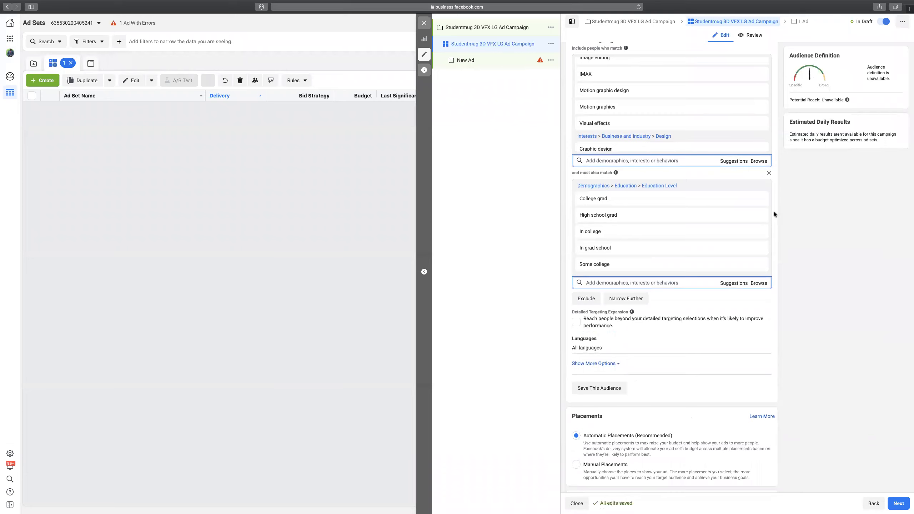
scroll(774, 212, "up", 15)
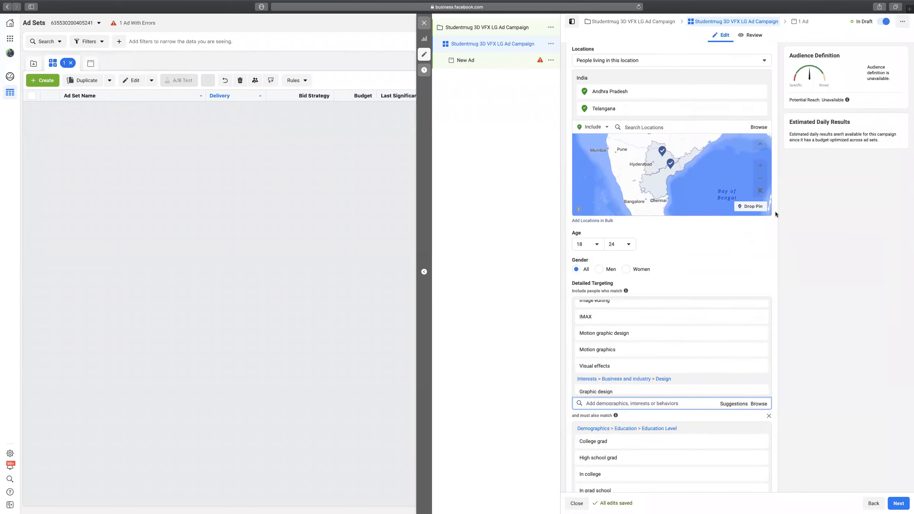
scroll(777, 213, "up", 6)
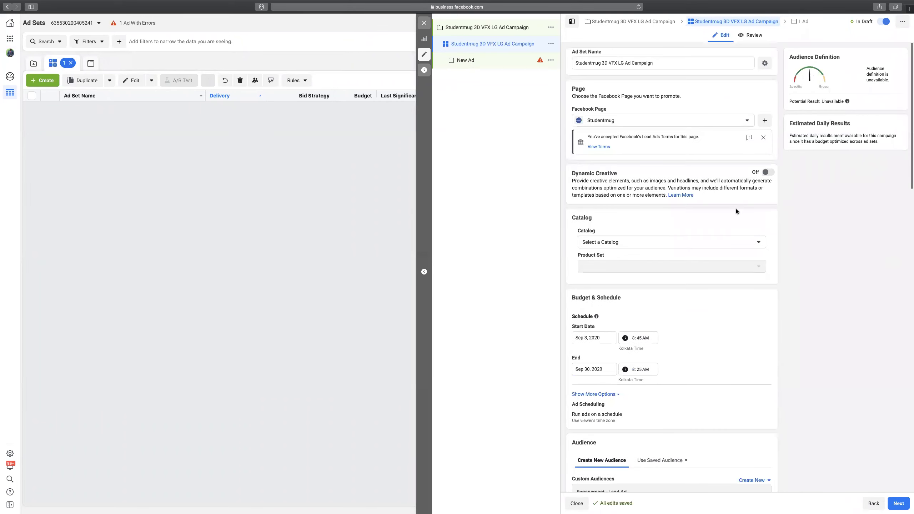
scroll(746, 306, "down", 5)
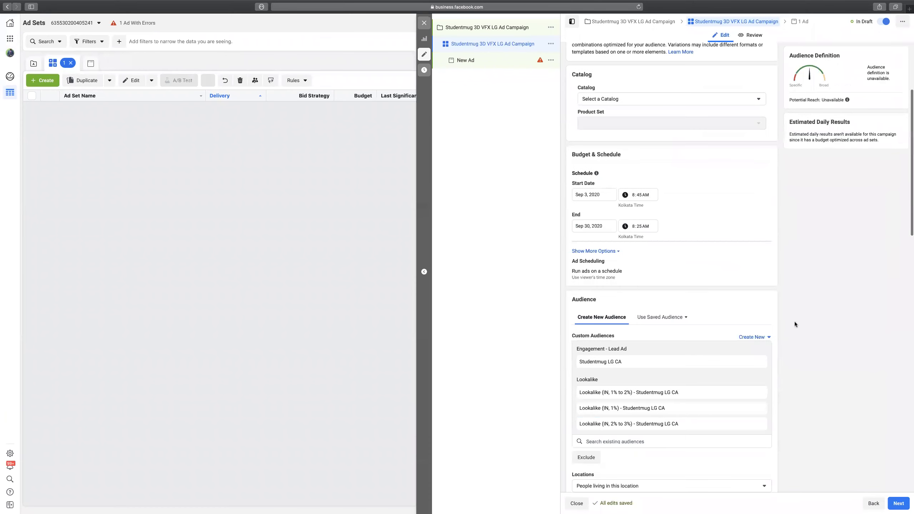
scroll(793, 320, "down", 3)
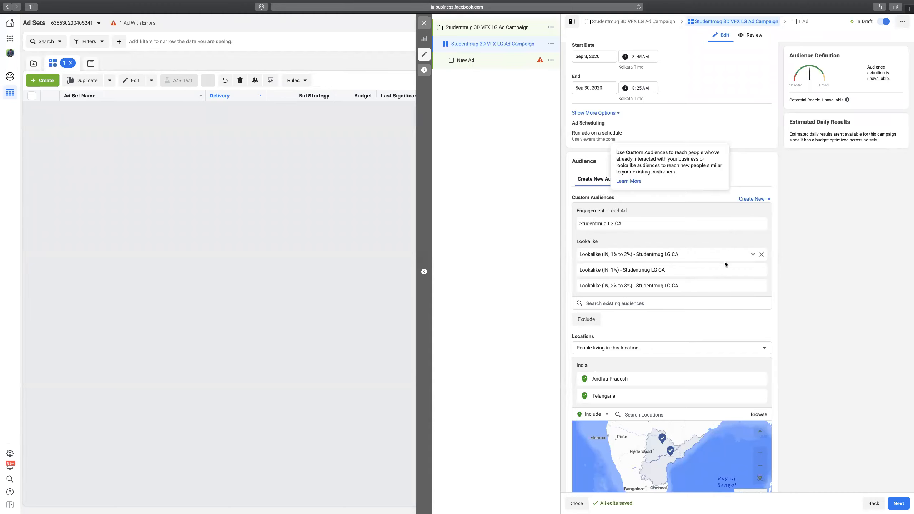
scroll(778, 257, "down", 10)
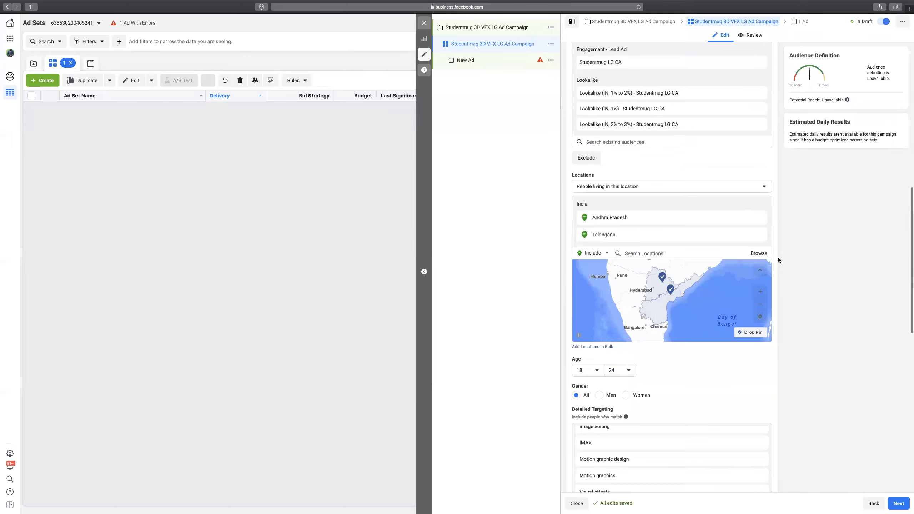
scroll(740, 265, "down", 3)
scroll(776, 235, "down", 2)
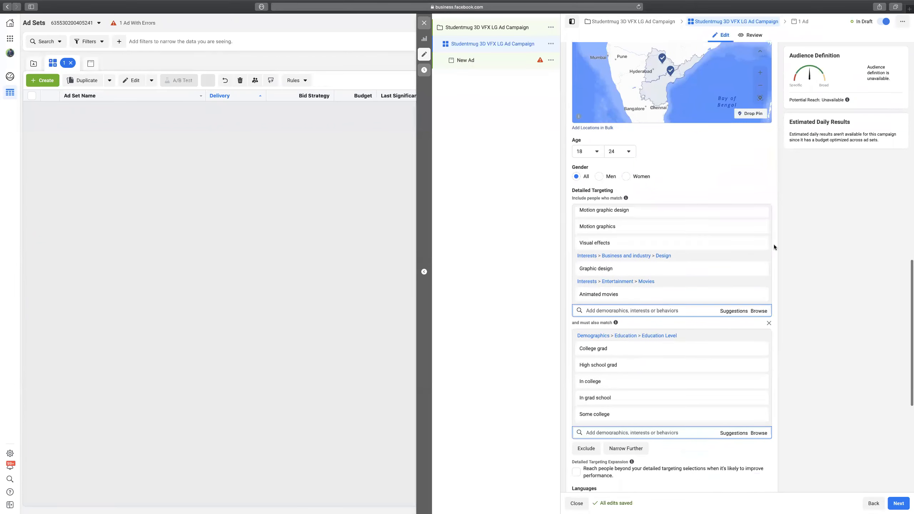
scroll(774, 245, "down", 2)
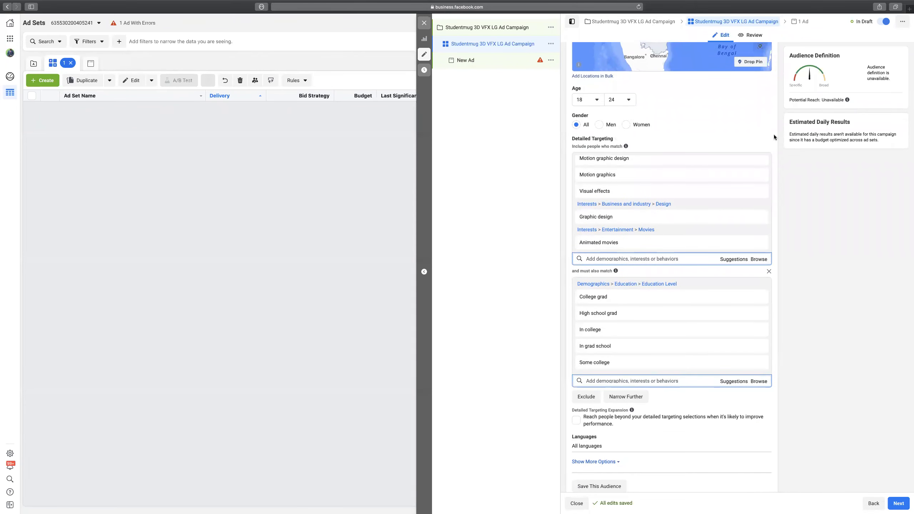
scroll(774, 149, "up", 10)
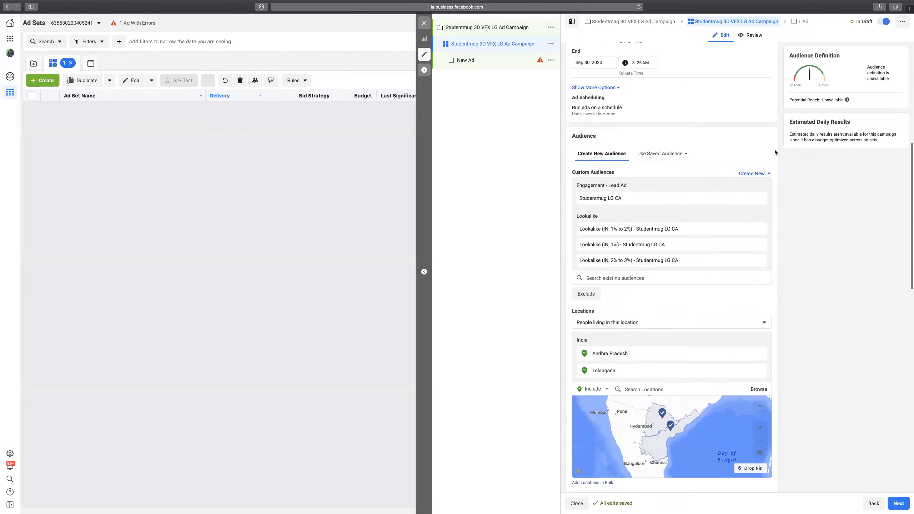
scroll(774, 149, "up", 2)
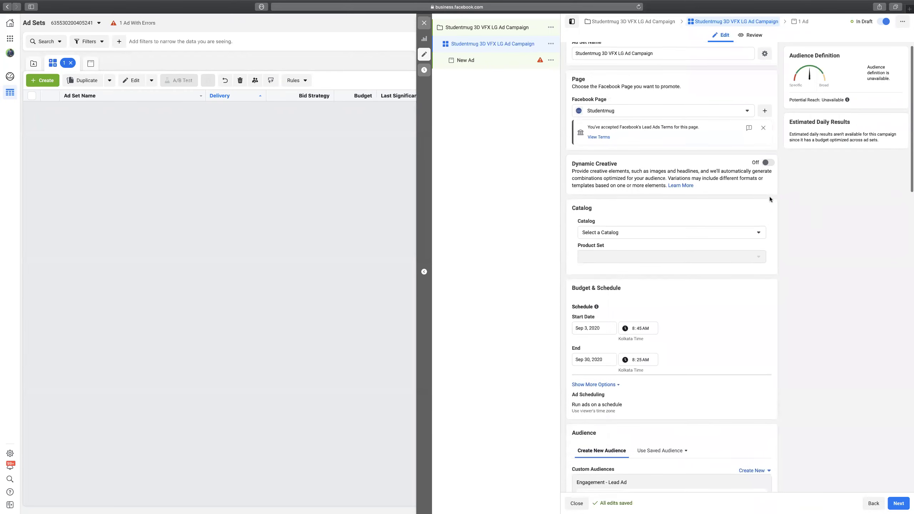
scroll(770, 197, "down", 7)
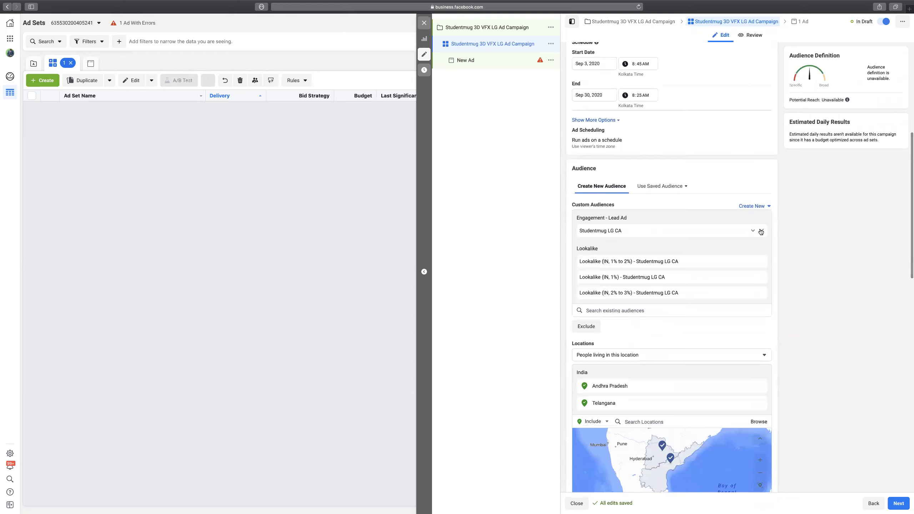
Remove Studentmug LG CA and all lookalike audiences, bringing potential reach to 1,400,000.
left_click(763, 232)
left_click(762, 231)
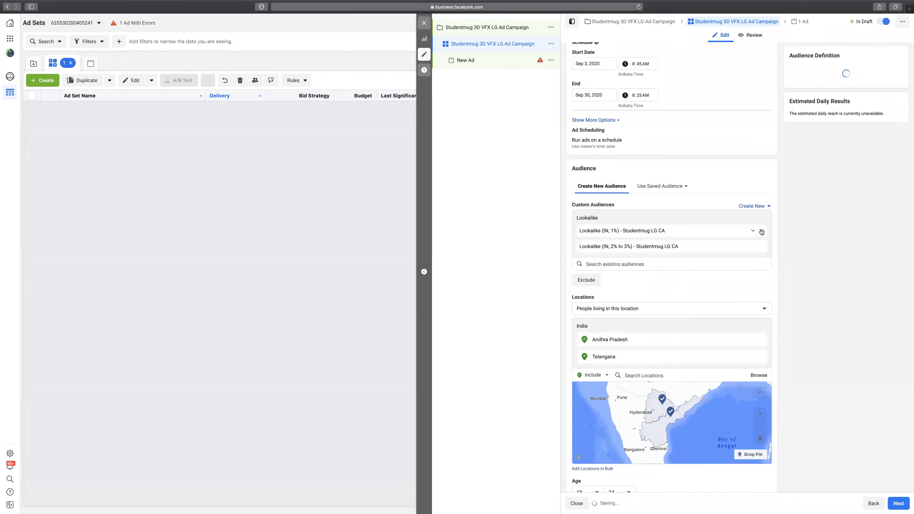
left_click(762, 232)
left_click(762, 231)
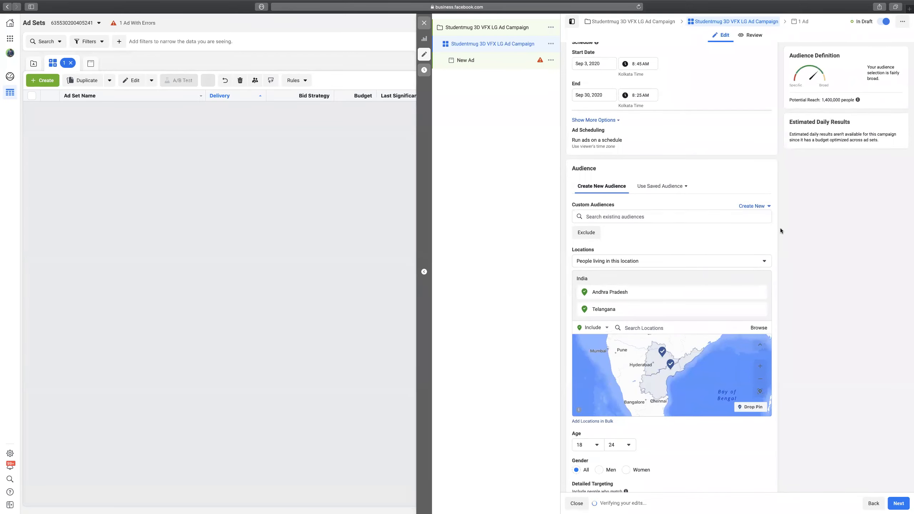
scroll(780, 228, "down", 7)
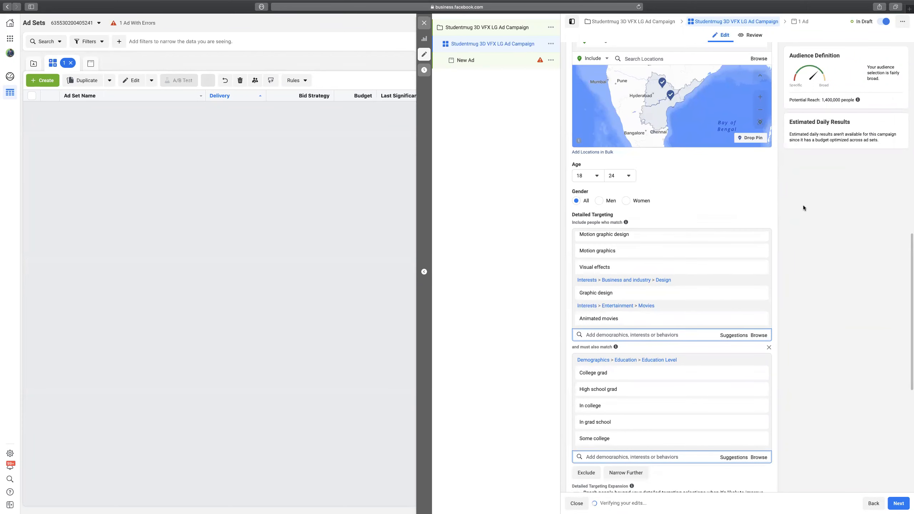
mouse_move(858, 99)
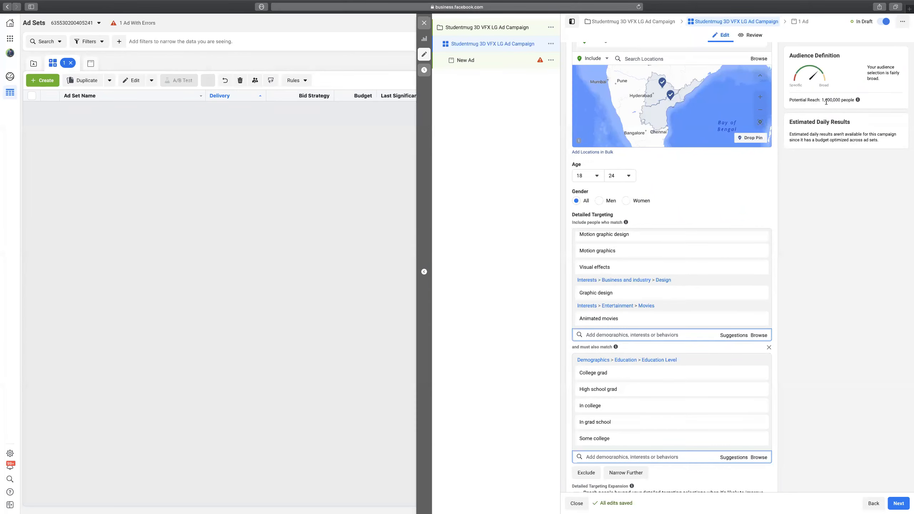
left_click_drag(822, 100, 841, 101)
left_click(849, 104)
scroll(775, 134, "down", 3)
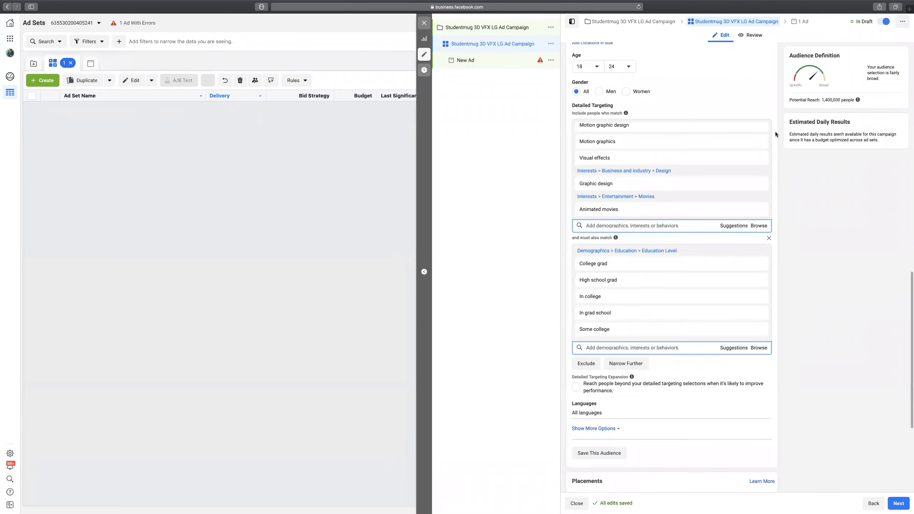
Remove the 'and must also match' education narrowing group.
scroll(776, 131, "down", 2)
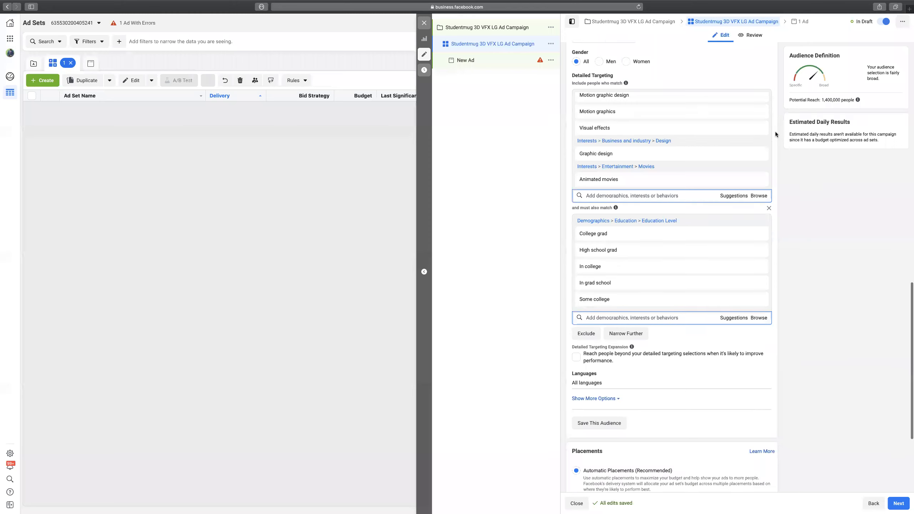
left_click(770, 208)
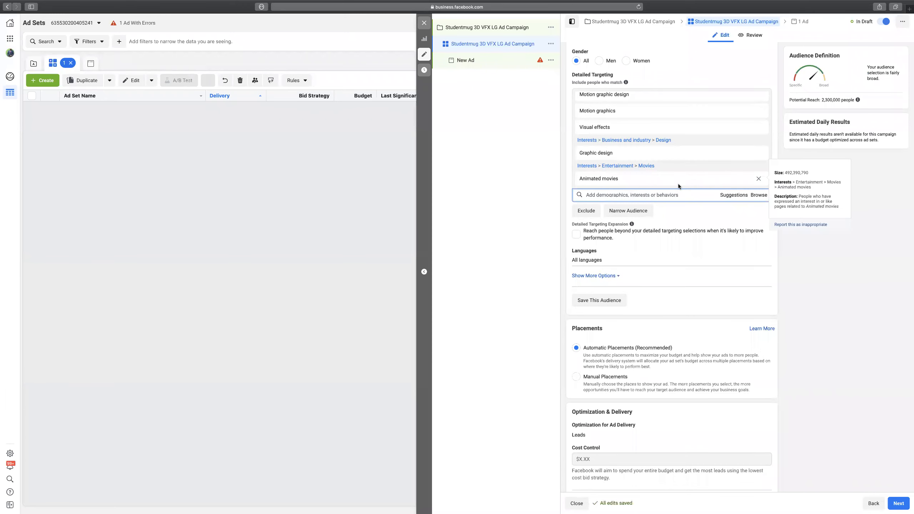
scroll(676, 186, "up", 3)
scroll(672, 206, "up", 5)
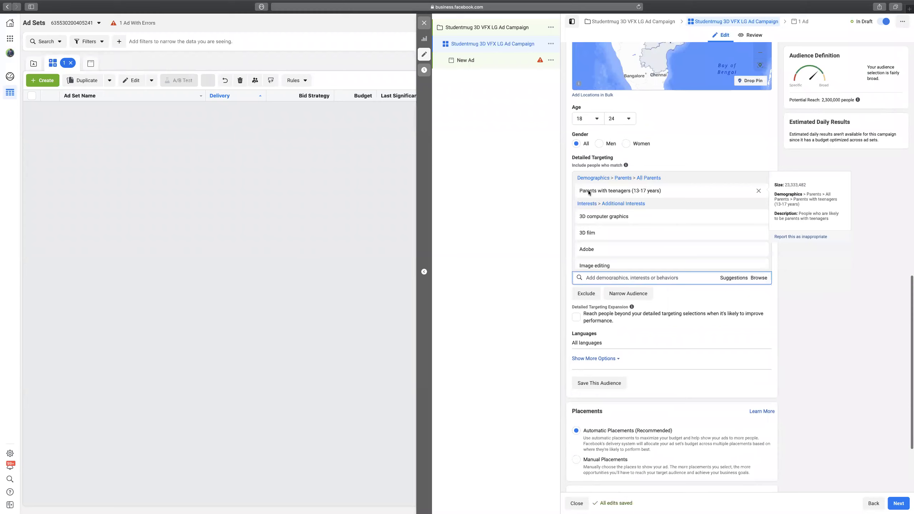
scroll(682, 226, "down", 2)
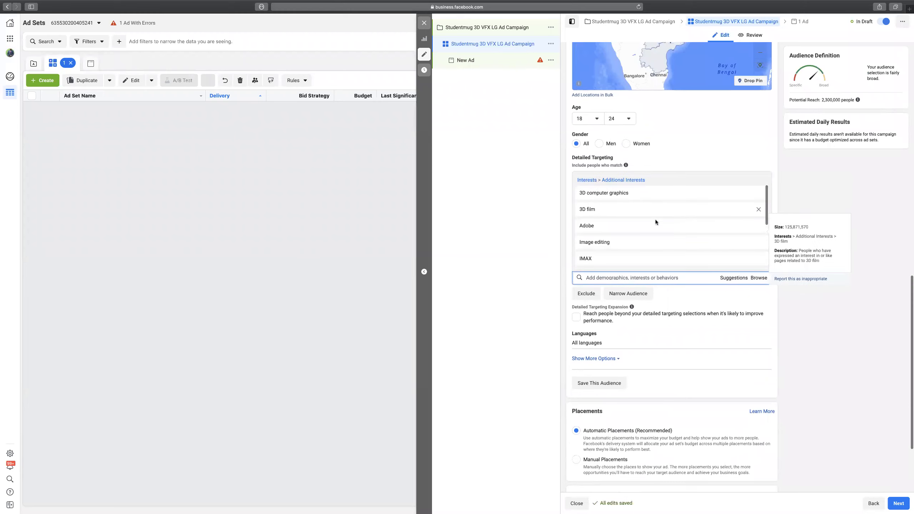
scroll(603, 234, "down", 2)
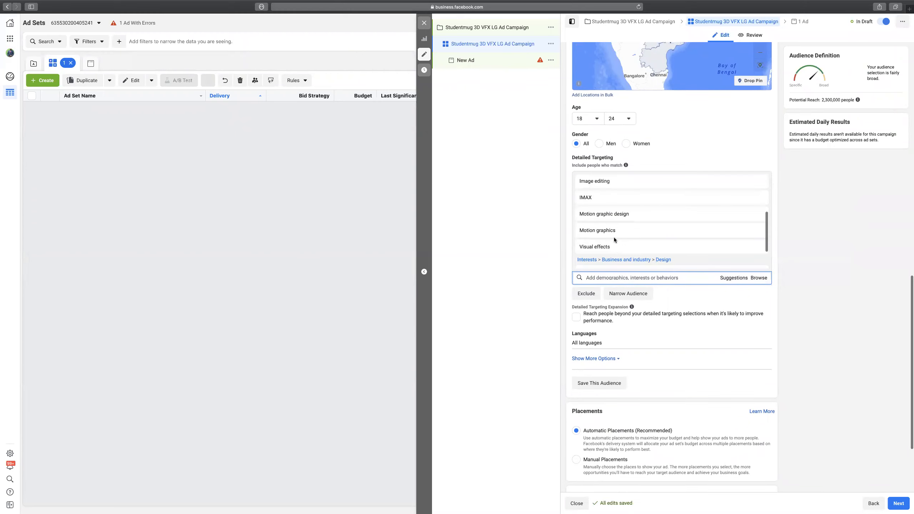
scroll(614, 237, "down", 3)
Search detailed targeting for 'hi' and add High school grad.
left_click(679, 259)
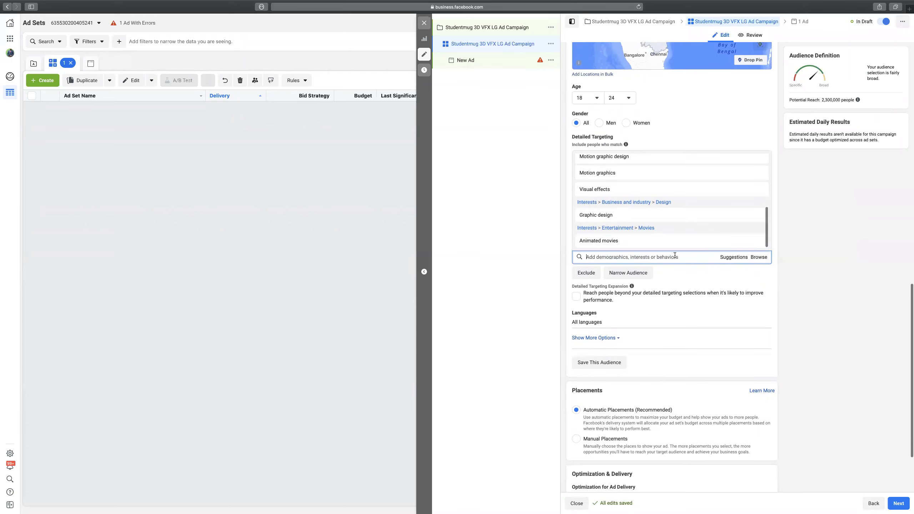
type("student")
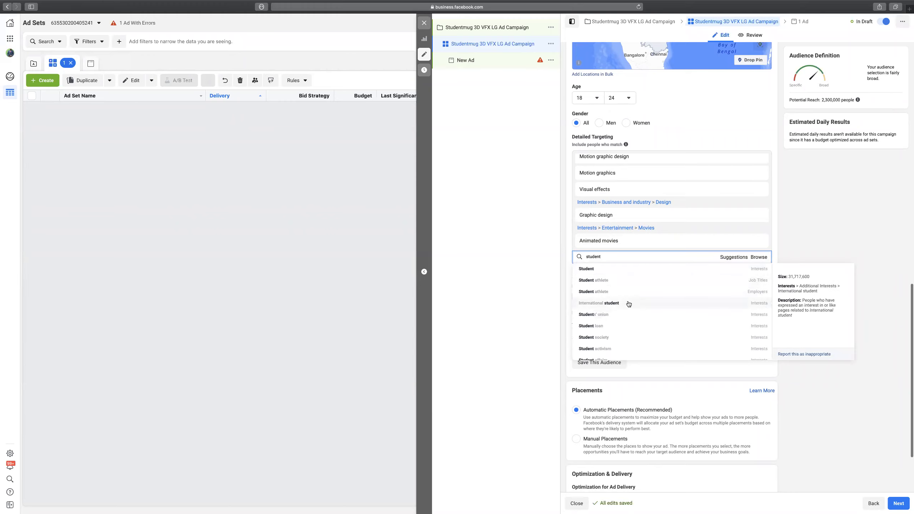
key("BackSpace")
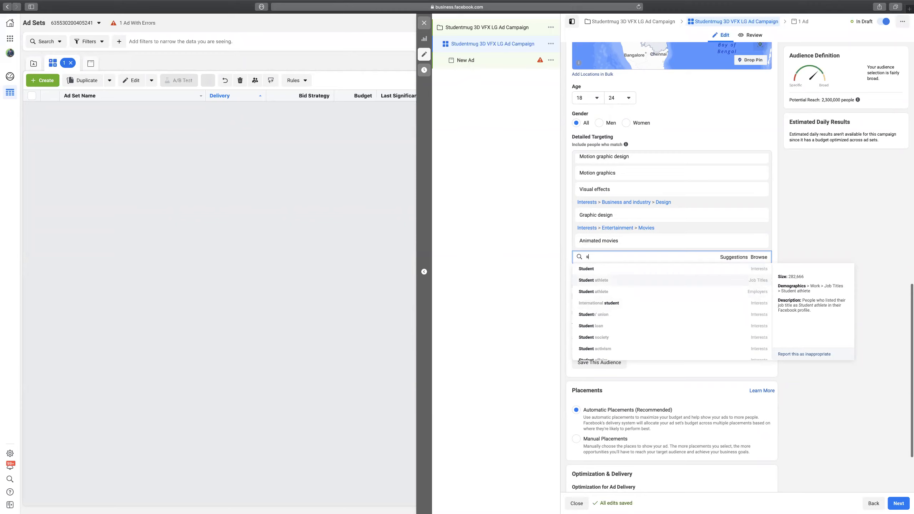
key("BackSpace")
type("high school")
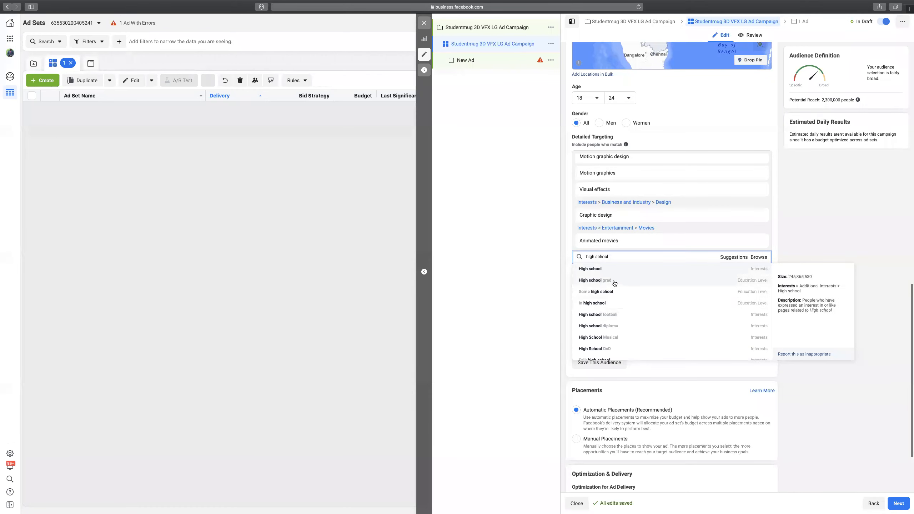
left_click(614, 281)
Add In high school, Some high school, In college and Some college education levels.
left_click(734, 257)
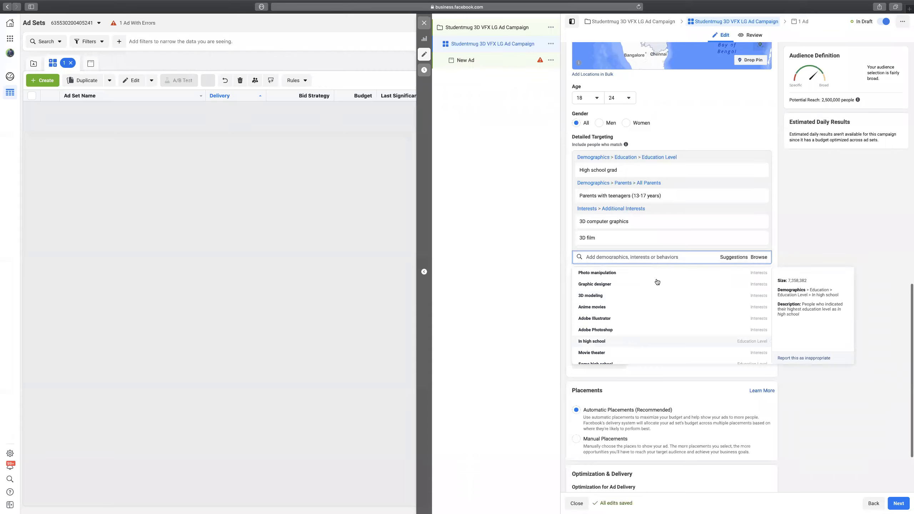
left_click(644, 341)
scroll(642, 339, "down", 1)
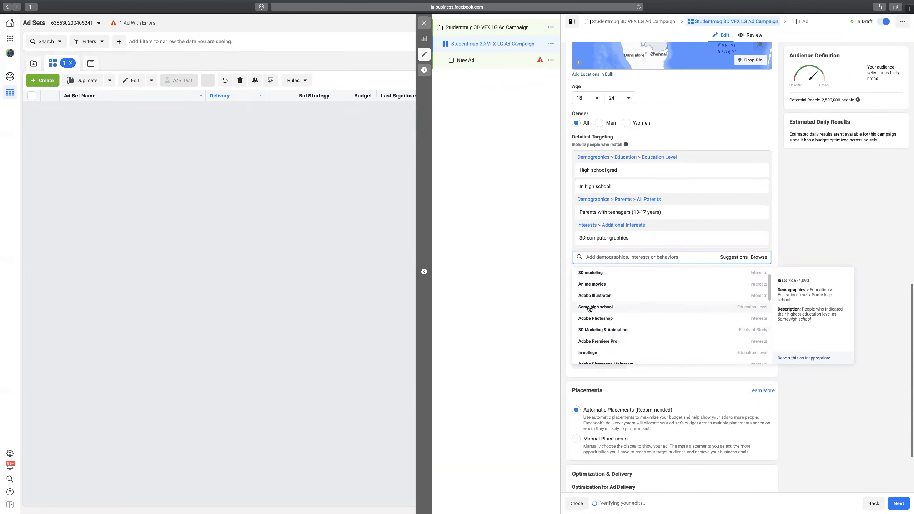
left_click(590, 307)
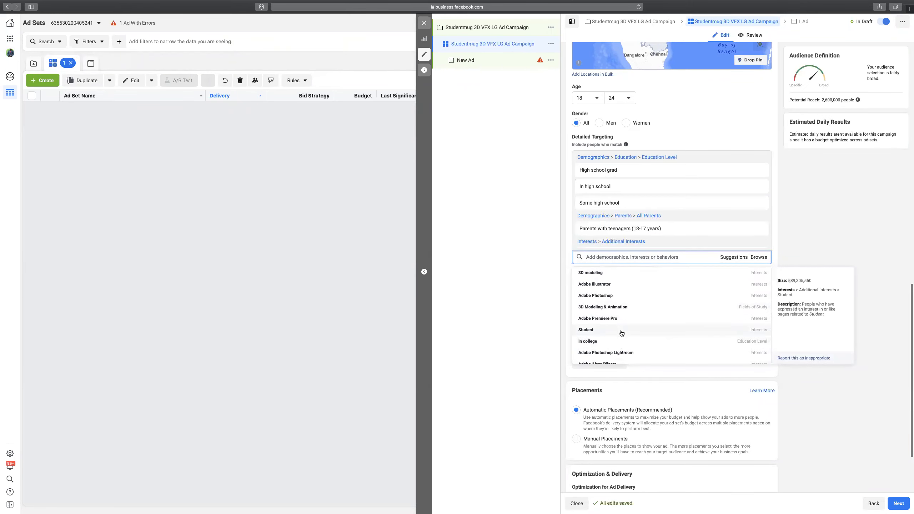
left_click(621, 342)
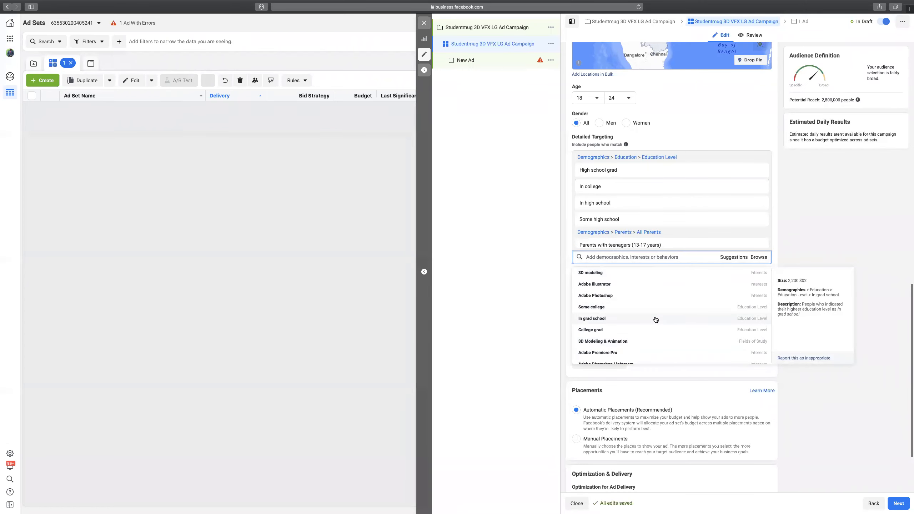
scroll(656, 320, "down", 1)
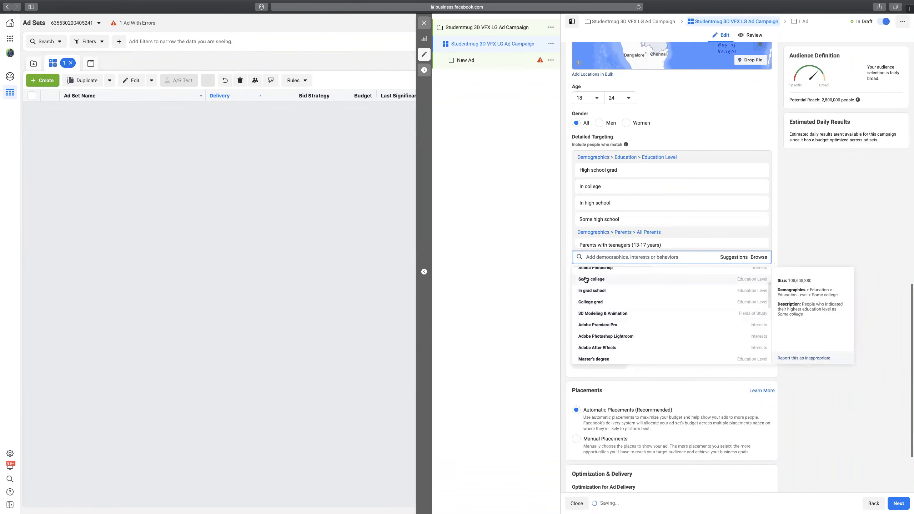
left_click(586, 280)
scroll(590, 287, "down", 1)
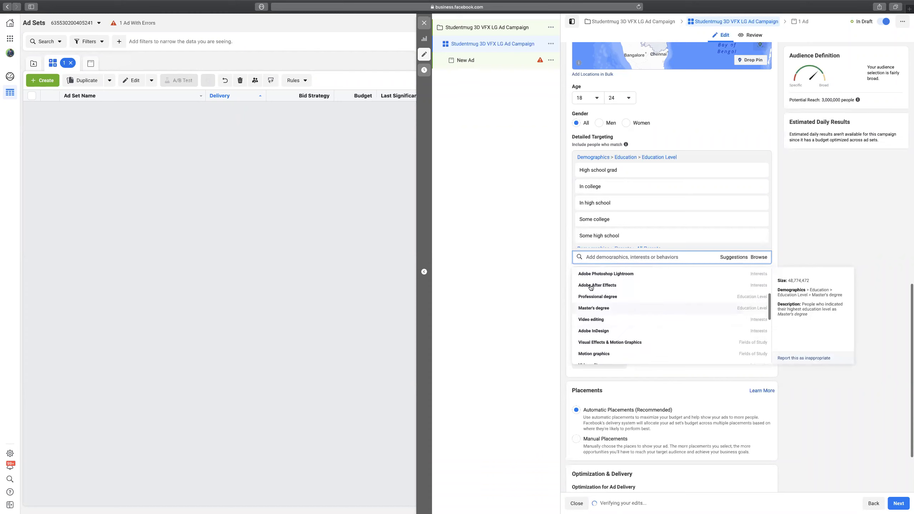
left_click(837, 217)
scroll(670, 204, "down", 2)
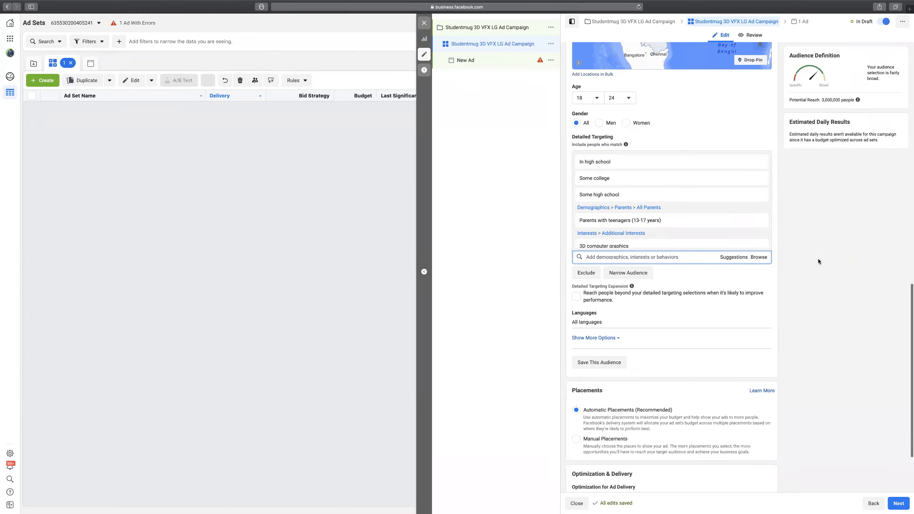
scroll(818, 259, "down", 3)
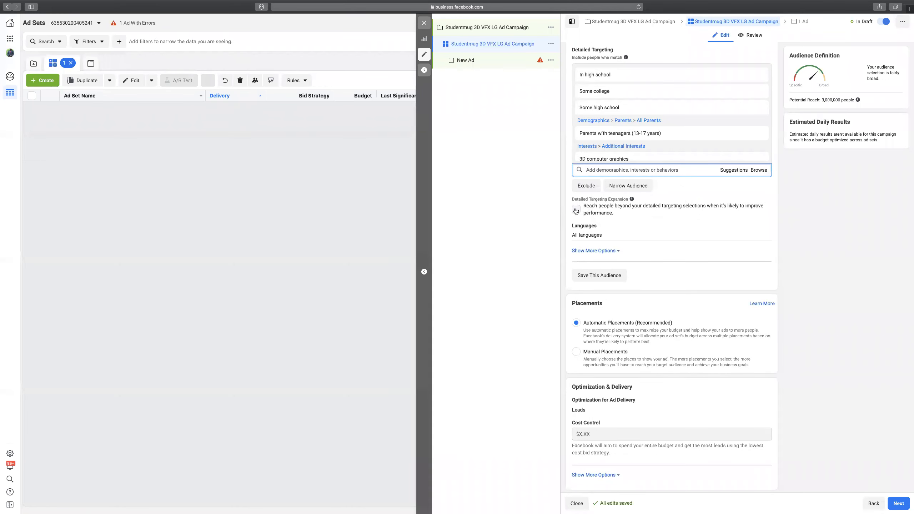
Enable Detailed Targeting Expansion, widening potential reach to 4,300,000 people.
left_click(576, 211)
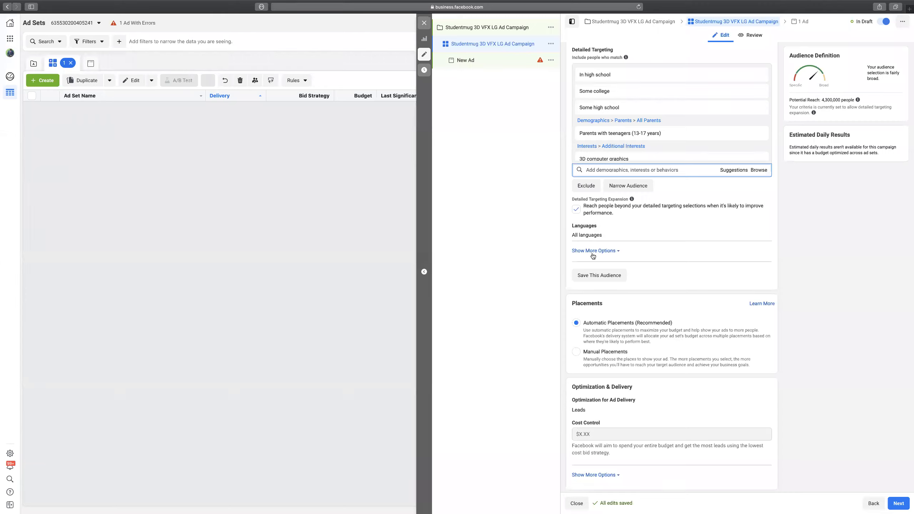
mouse_move(814, 114)
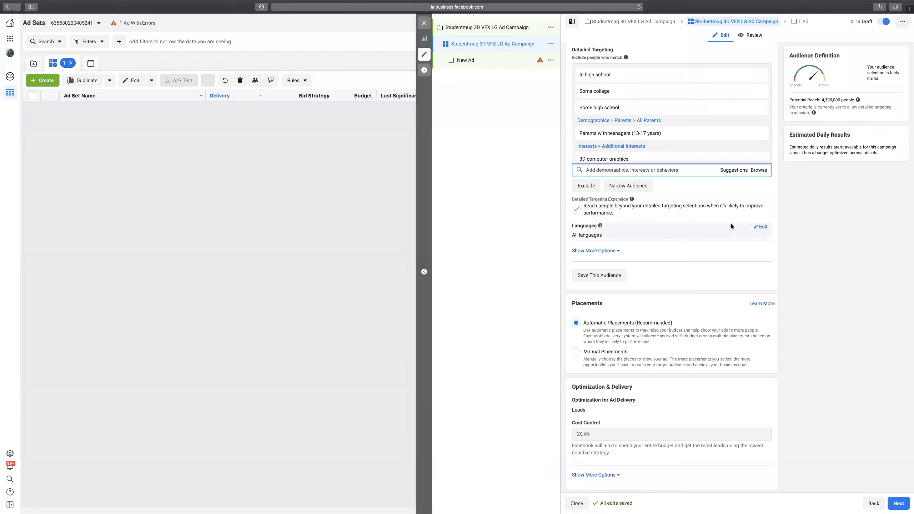
Add English (All), Hindi and Telugu as the ad set's languages.
left_click(763, 231)
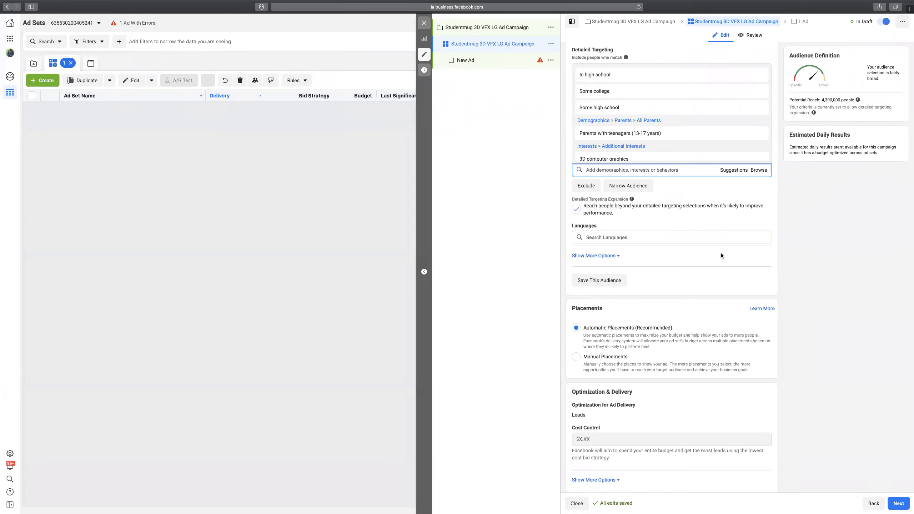
left_click(664, 237)
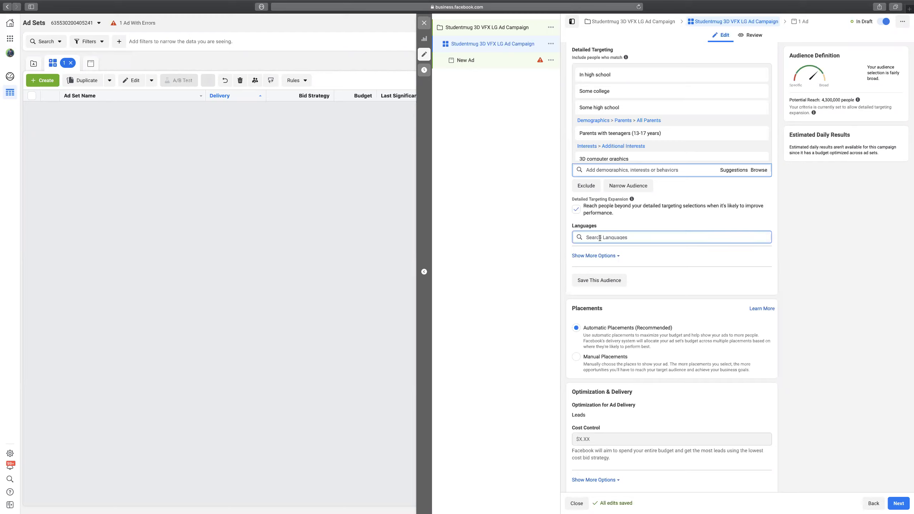
type("en")
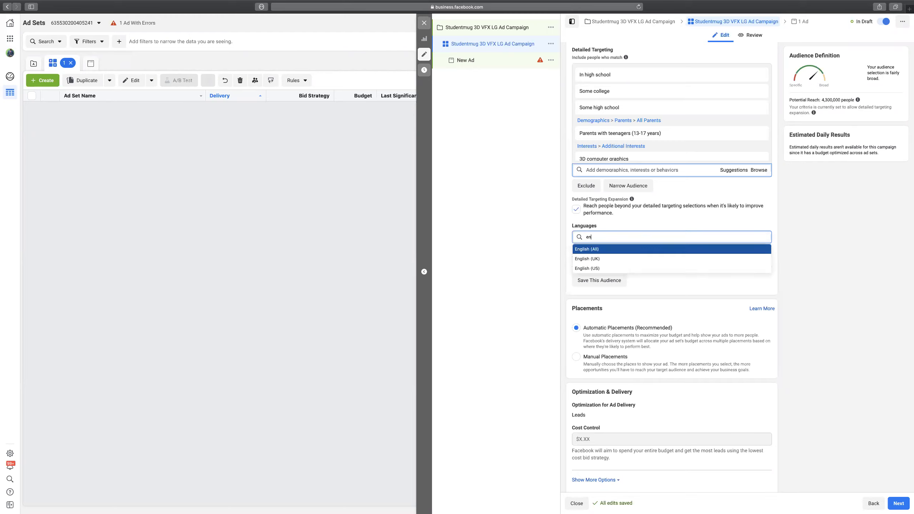
key("Return")
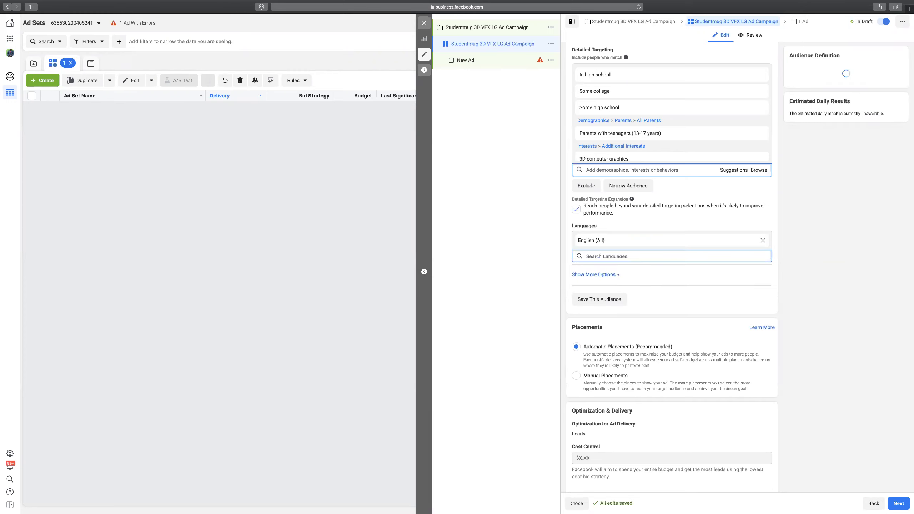
type("hin")
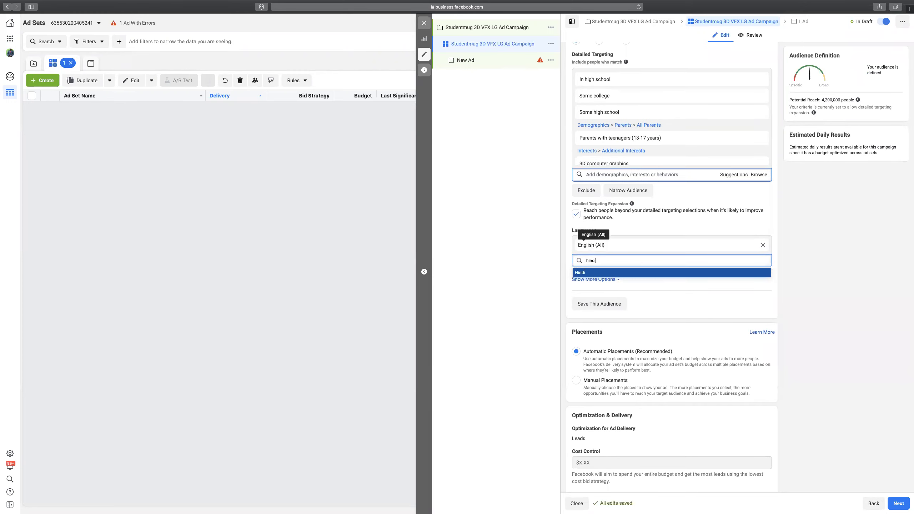
type("di")
key("Return")
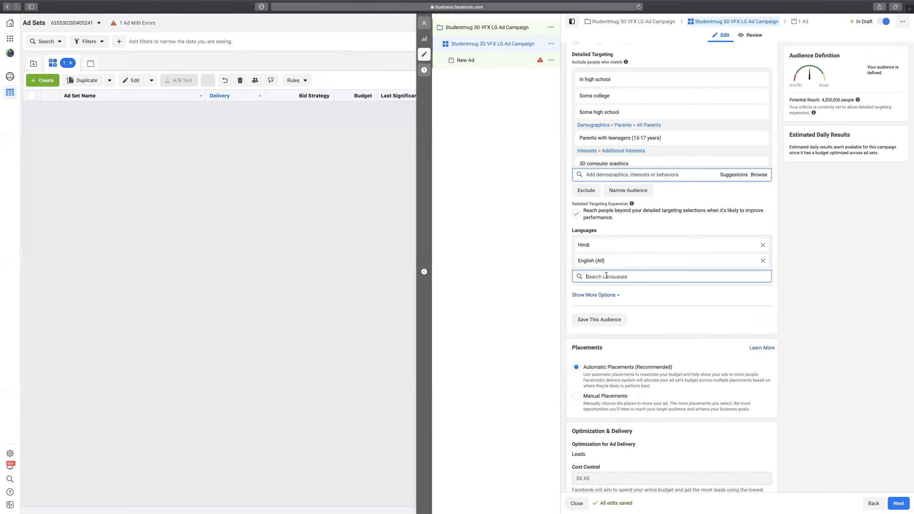
type("telugu")
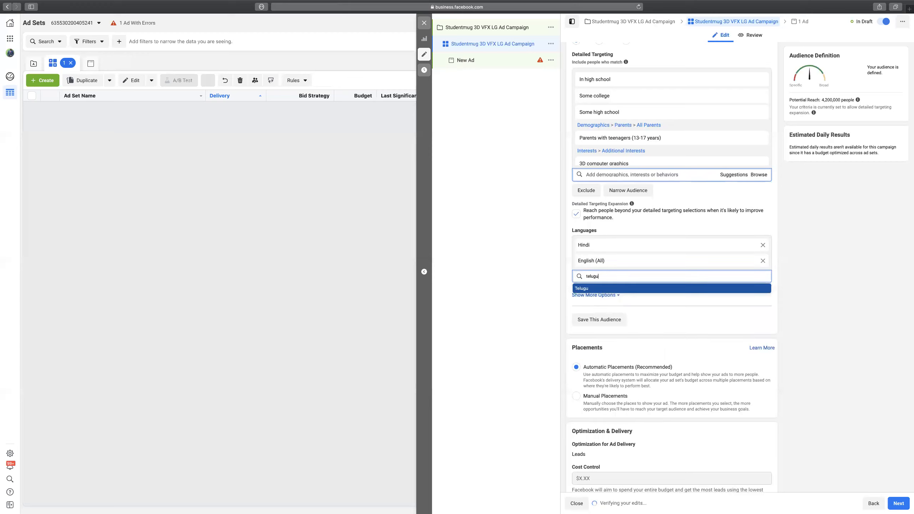
left_click(590, 289)
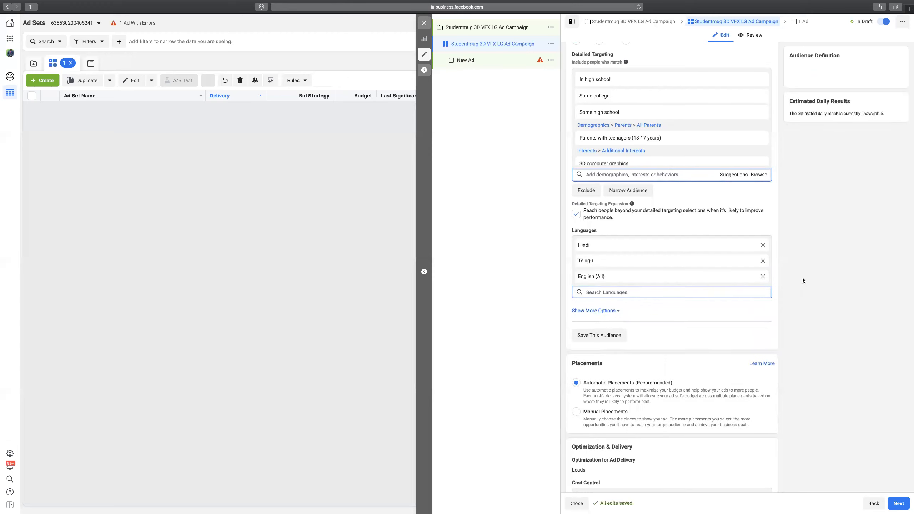
Remove every language, including a re-added English (All), leaving no language restriction.
left_click(763, 276)
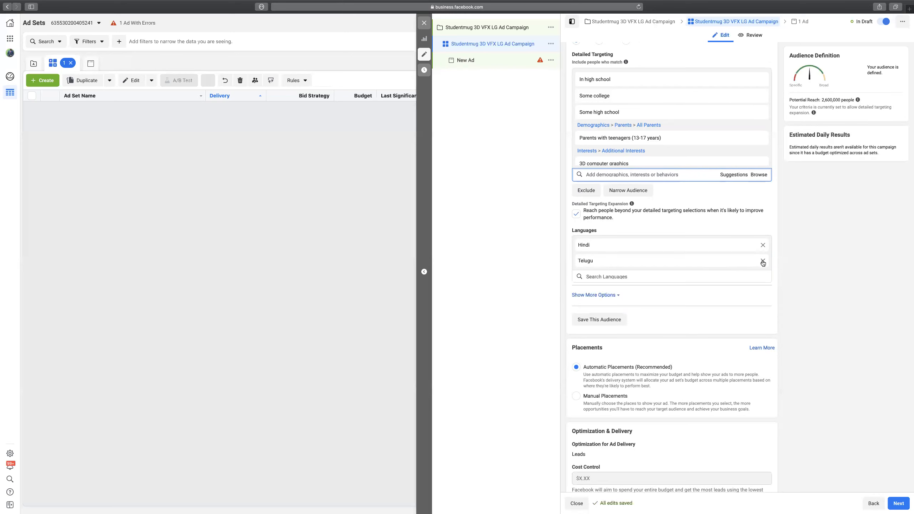
left_click(763, 261)
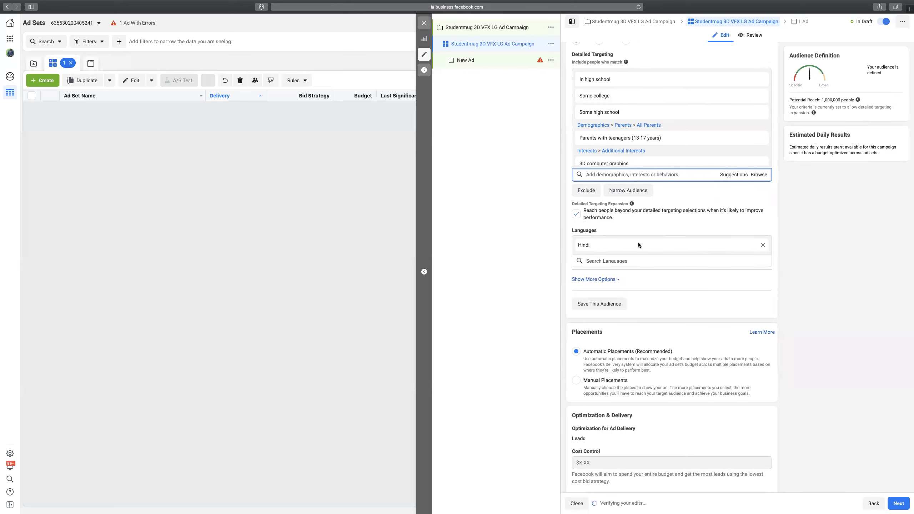
left_click(628, 260)
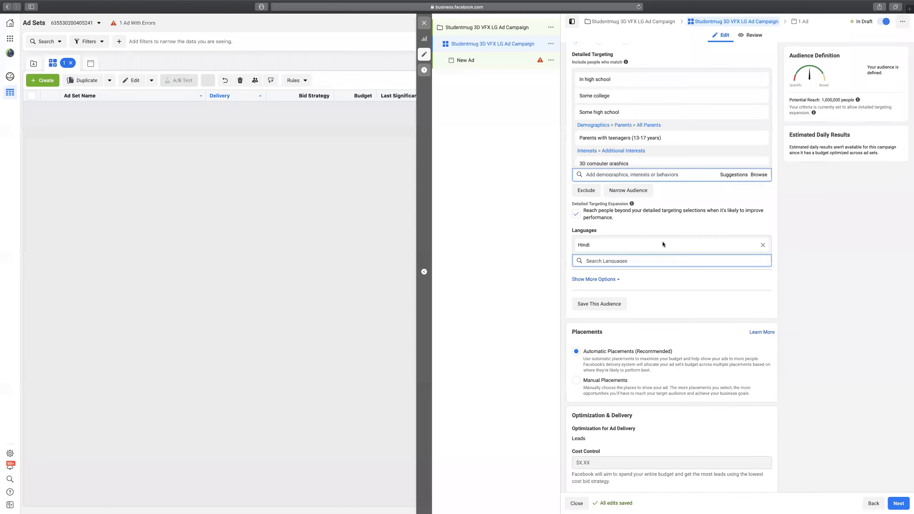
left_click(776, 259)
scroll(777, 259, "down", 2)
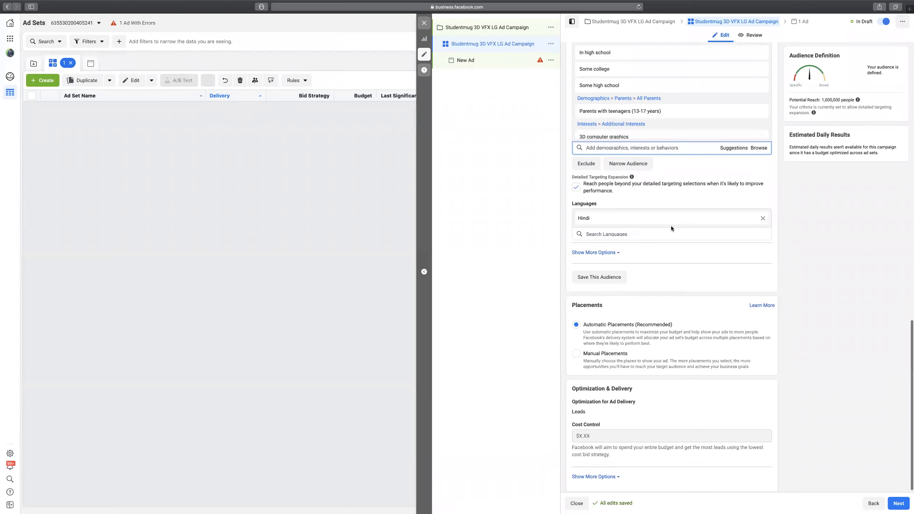
left_click(762, 218)
left_click(624, 230)
type("engl")
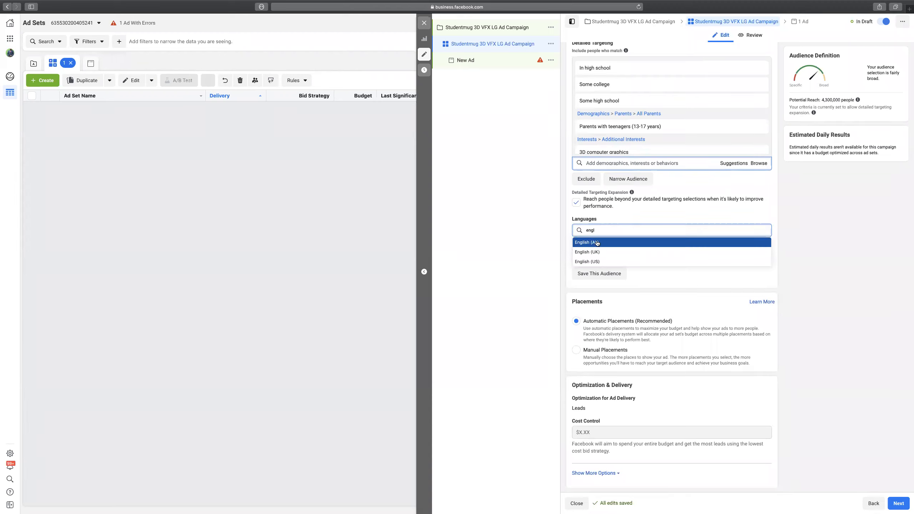
left_click(598, 244)
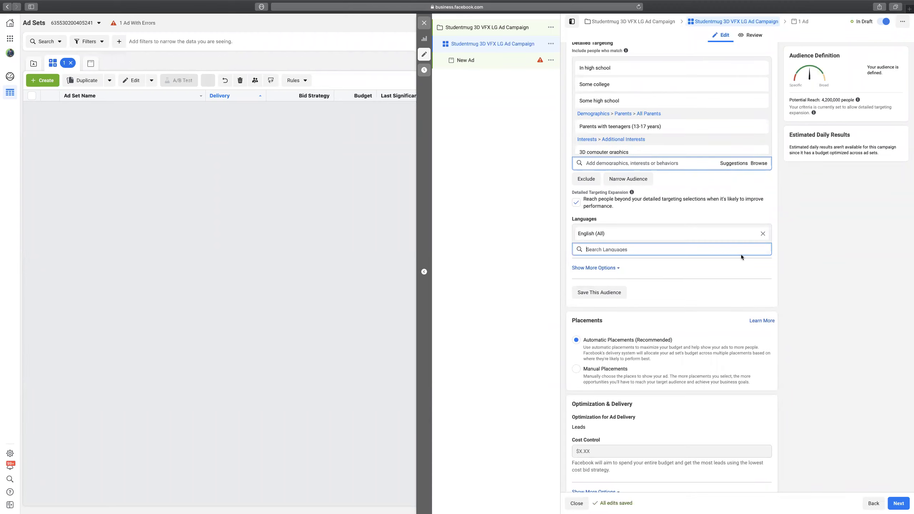
left_click(763, 233)
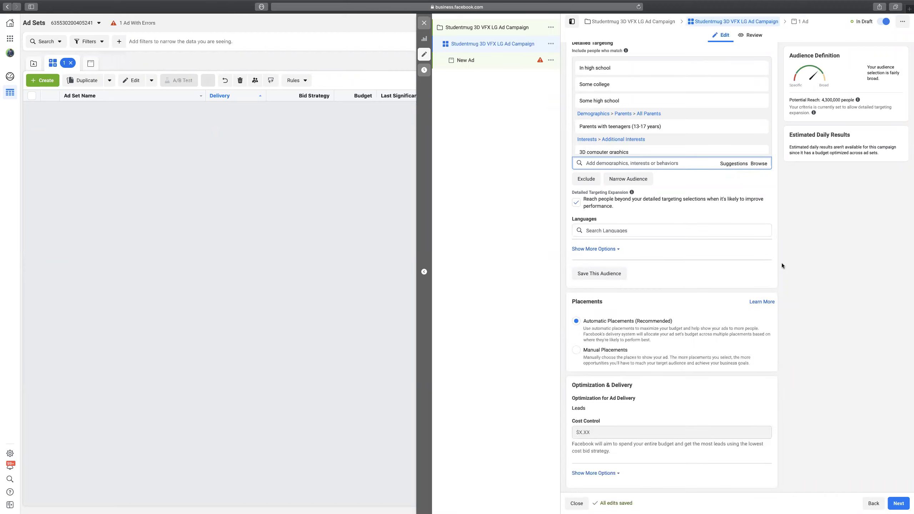
Reveal the additional audience options showing Connections.
scroll(608, 172, "up", 1)
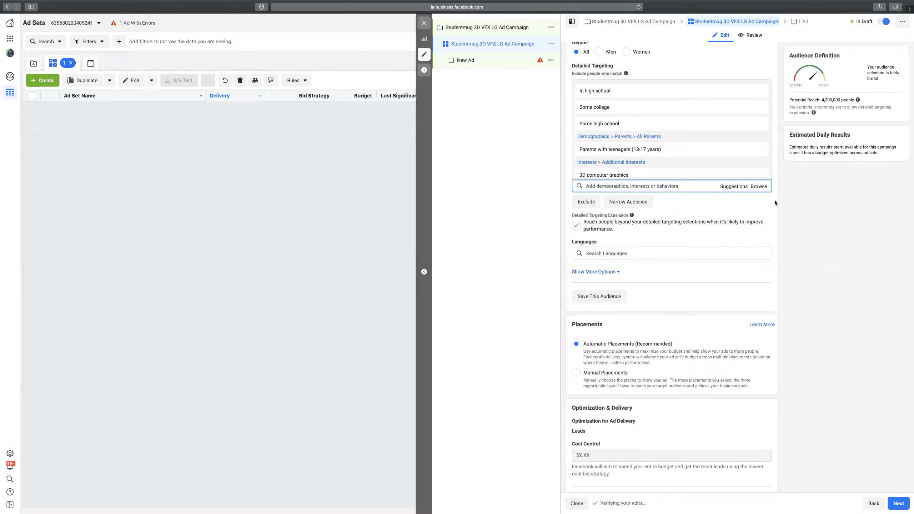
scroll(774, 200, "down", 1)
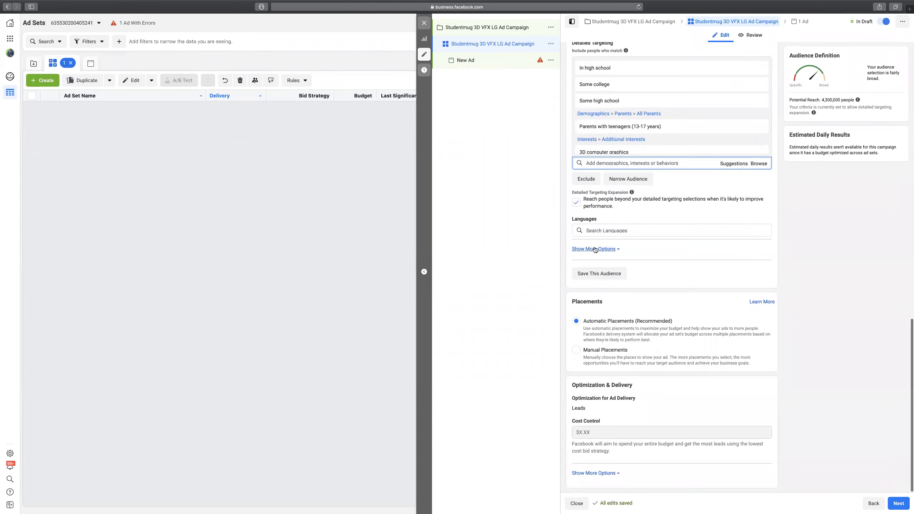
left_click(595, 249)
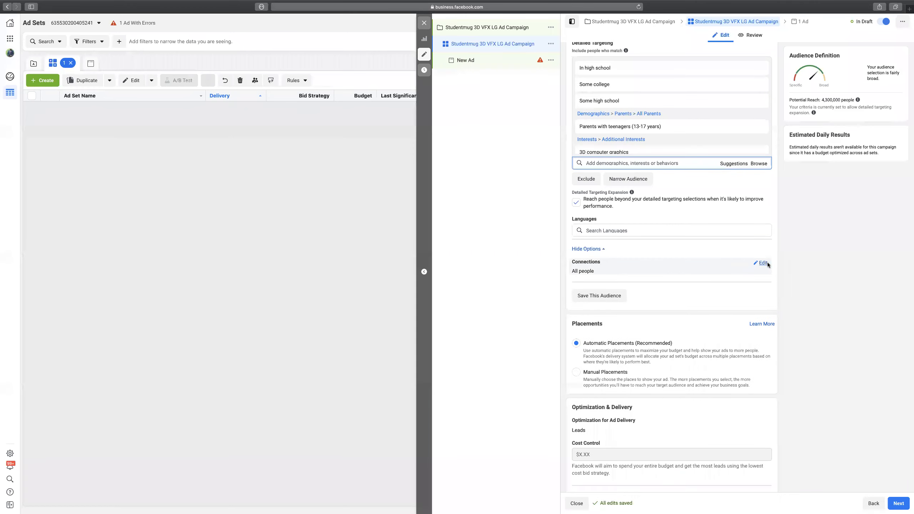
Browse the Connections connection-type list and close it without adding any type.
left_click(762, 262)
left_click(627, 272)
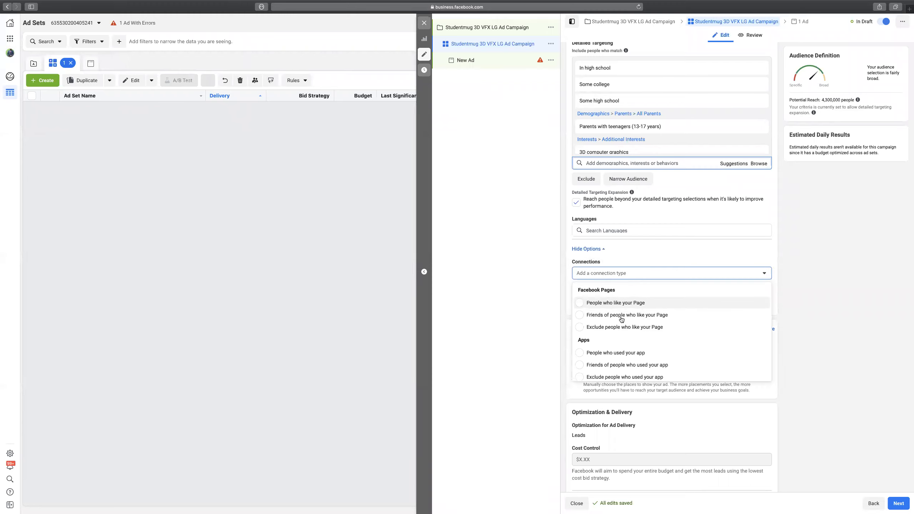
scroll(613, 320, "down", 2)
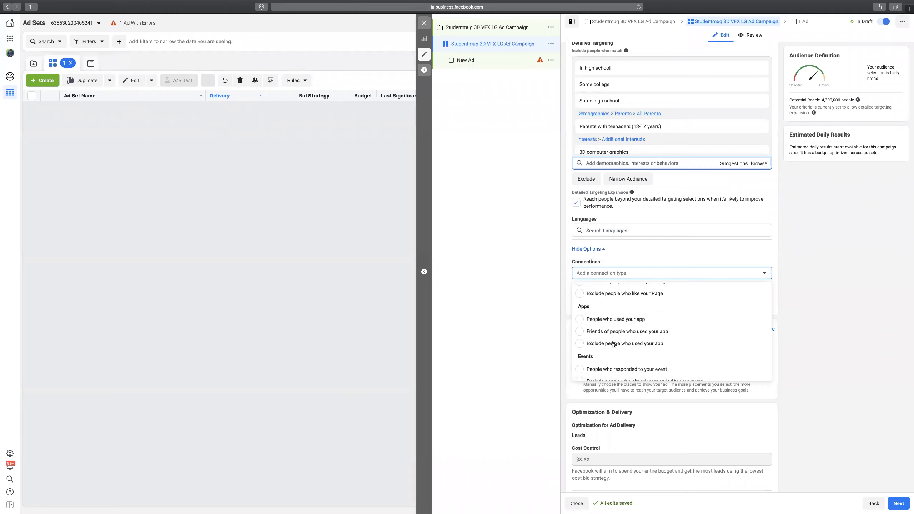
scroll(604, 341, "down", 1)
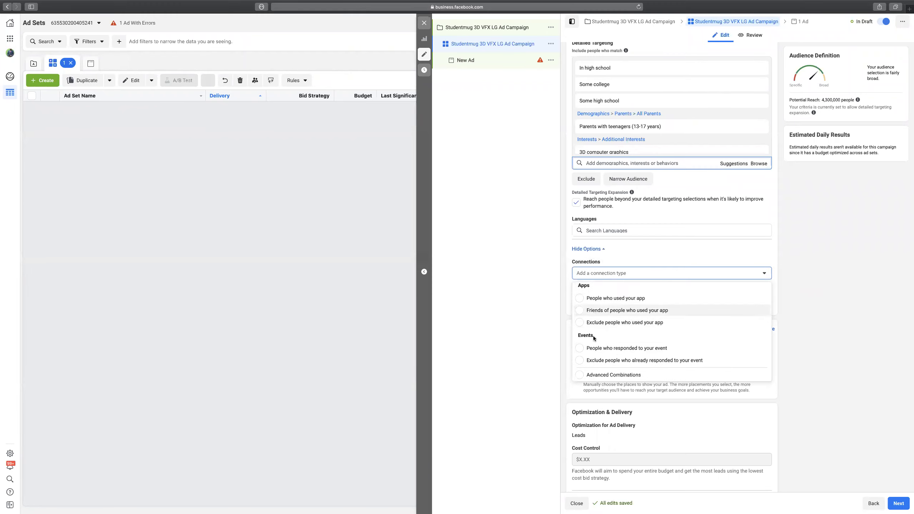
left_click(776, 285)
scroll(777, 284, "down", 2)
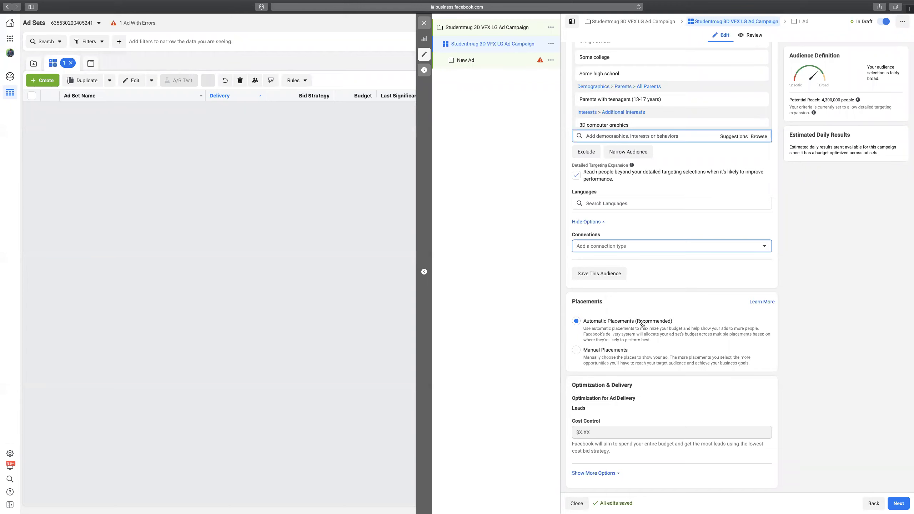
Switch to Manual Placements and untick Feeds, excluding News Feed, Instagram Feed and Marketplace.
left_click(577, 350)
scroll(670, 331, "down", 10)
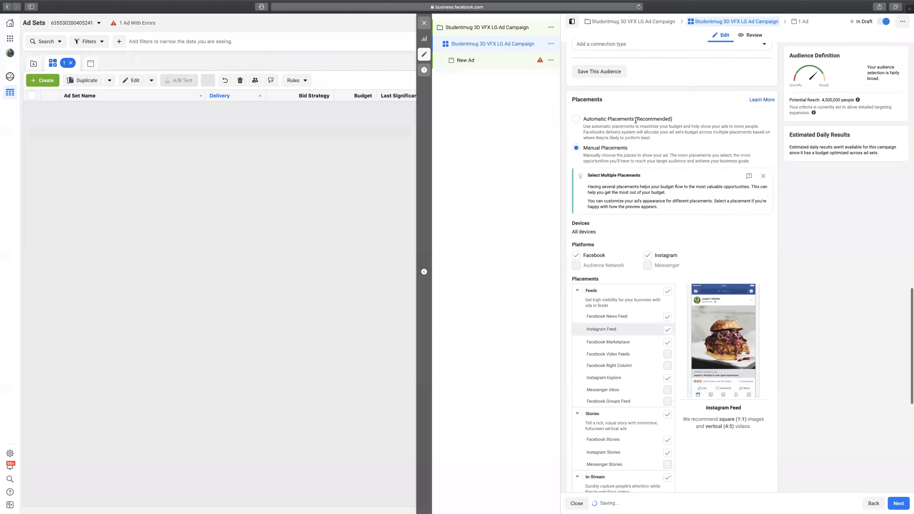
scroll(774, 187, "down", 3)
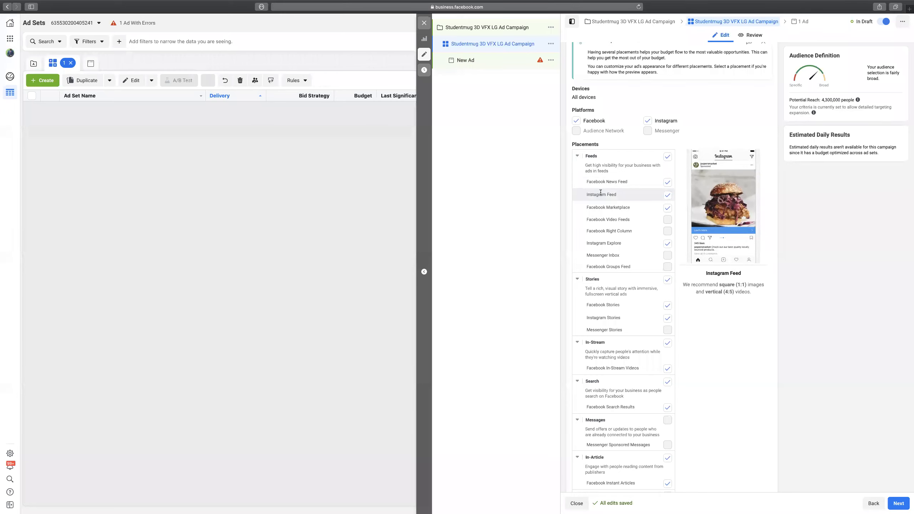
scroll(600, 192, "down", 2)
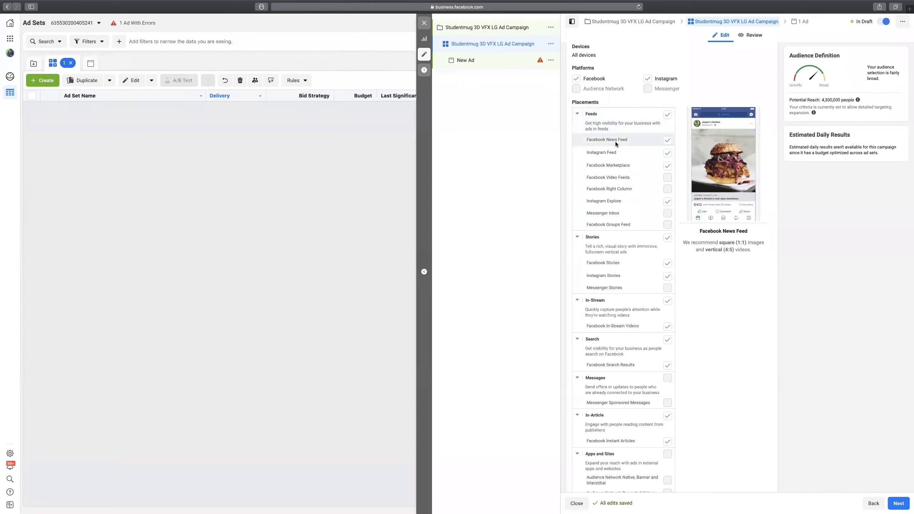
left_click(667, 140)
left_click(668, 154)
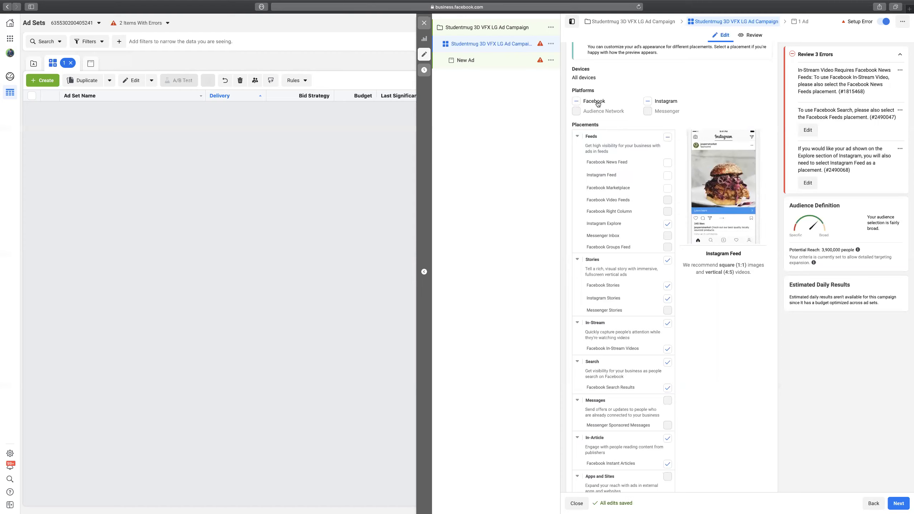
Toggle the platform and Instagram Feed/Explore checkboxes until only Facebook placements remain checked (reach 3,200,000).
left_click(576, 103)
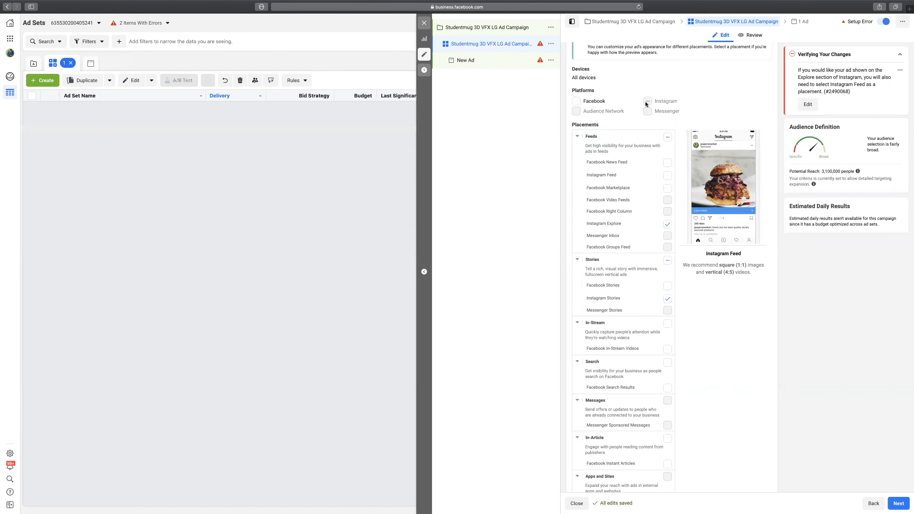
left_click(576, 101)
left_click(647, 102)
left_click(576, 101)
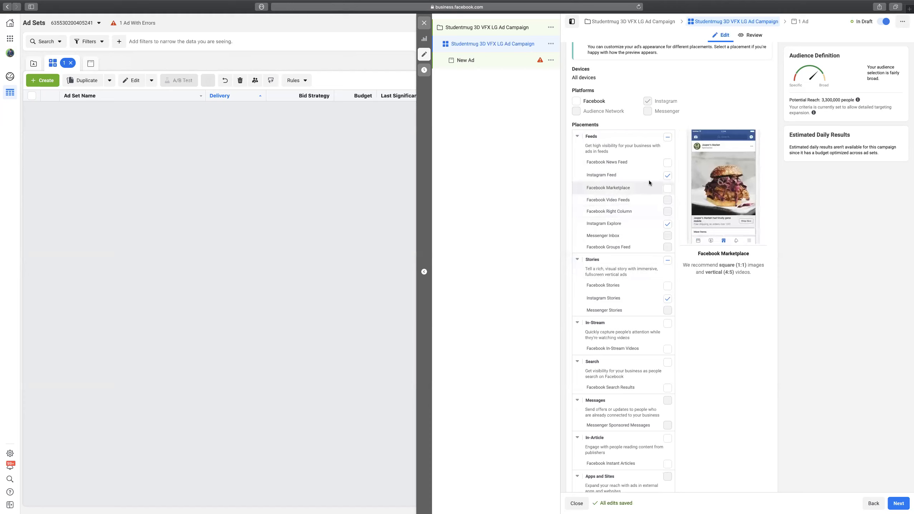
left_click(668, 224)
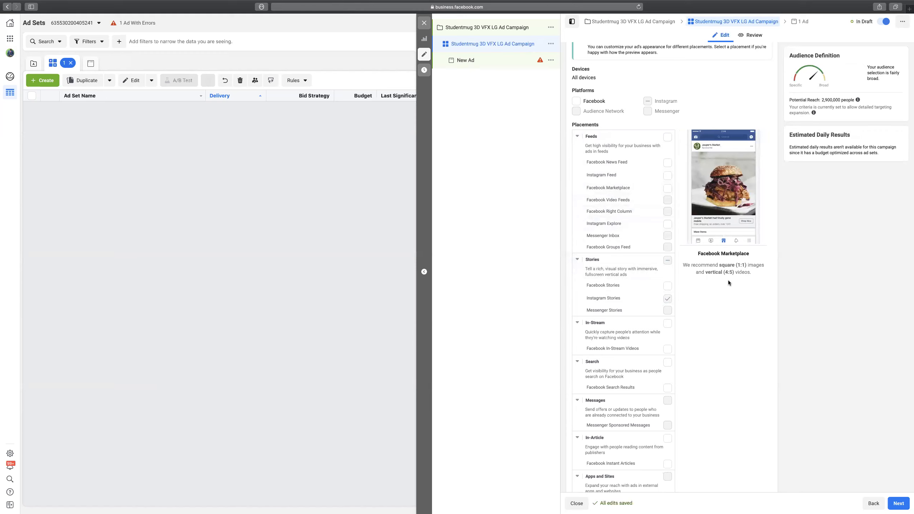
scroll(673, 181, "up", 1)
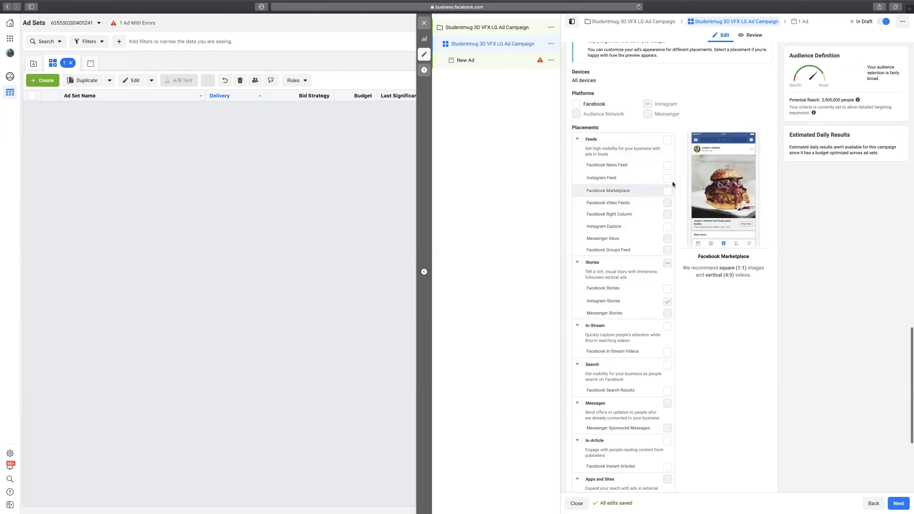
left_click(668, 179)
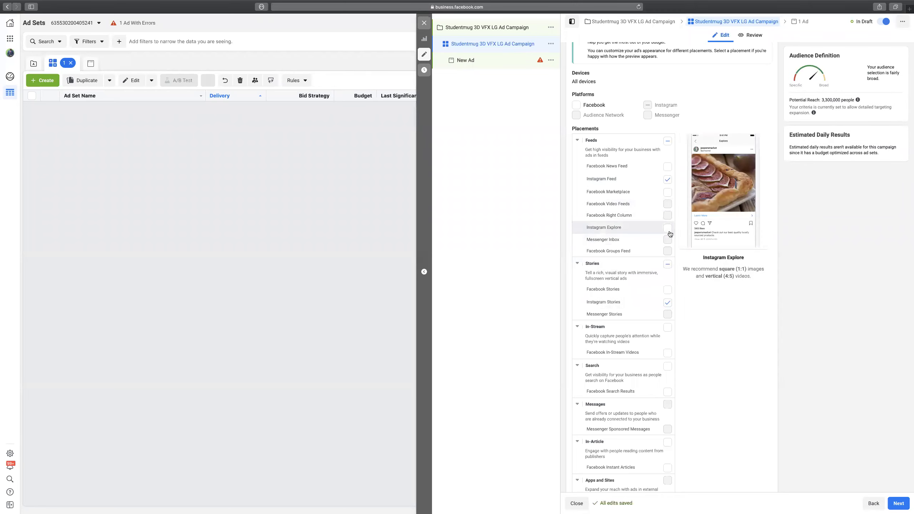
left_click(668, 228)
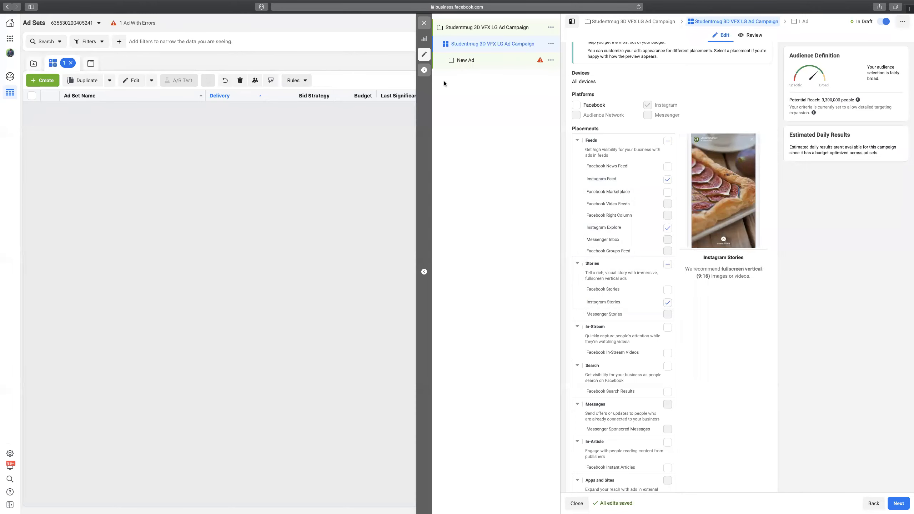
left_click(577, 105)
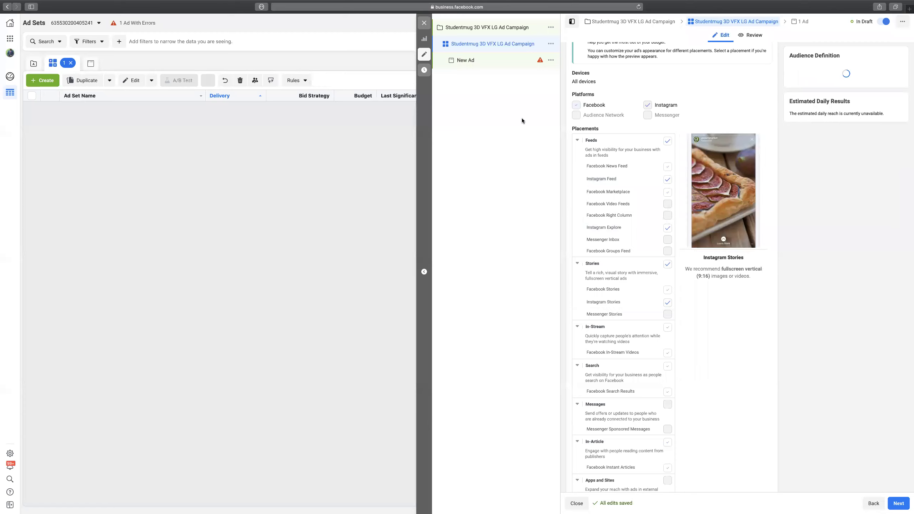
left_click(647, 106)
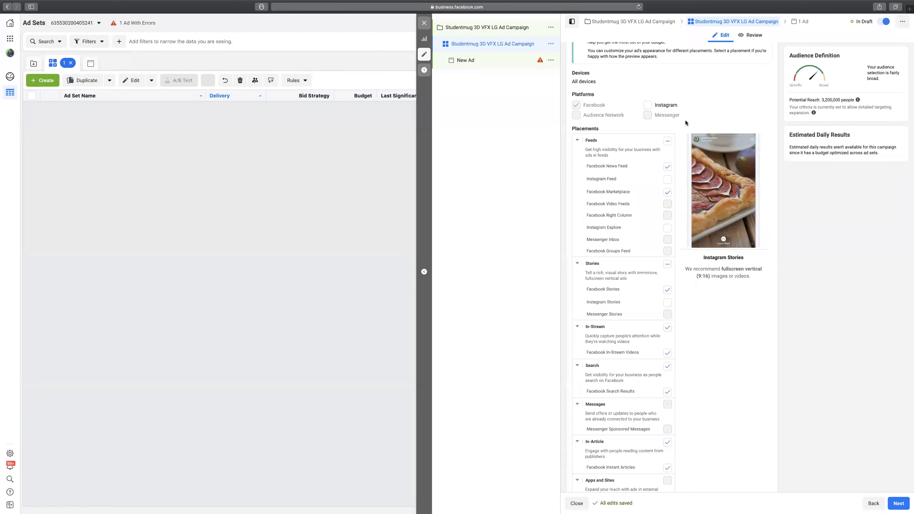
scroll(640, 135, "down", 3)
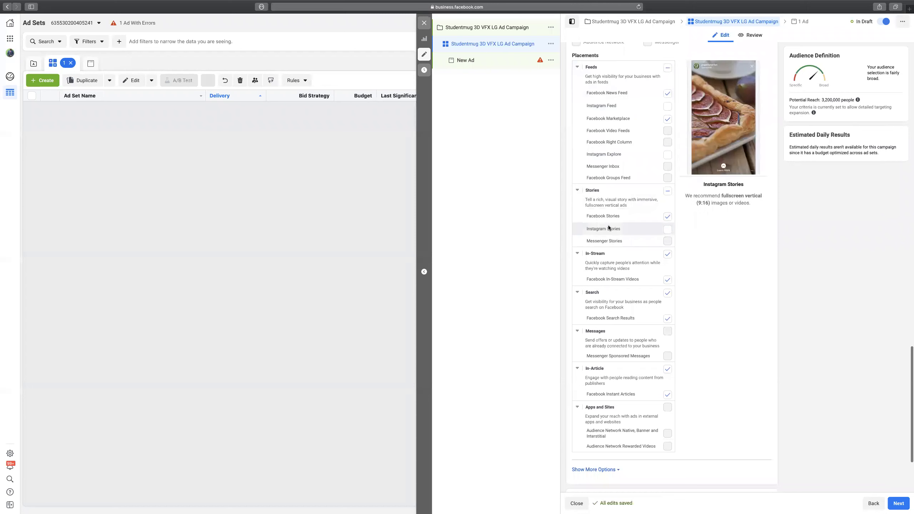
scroll(684, 257, "up", 5)
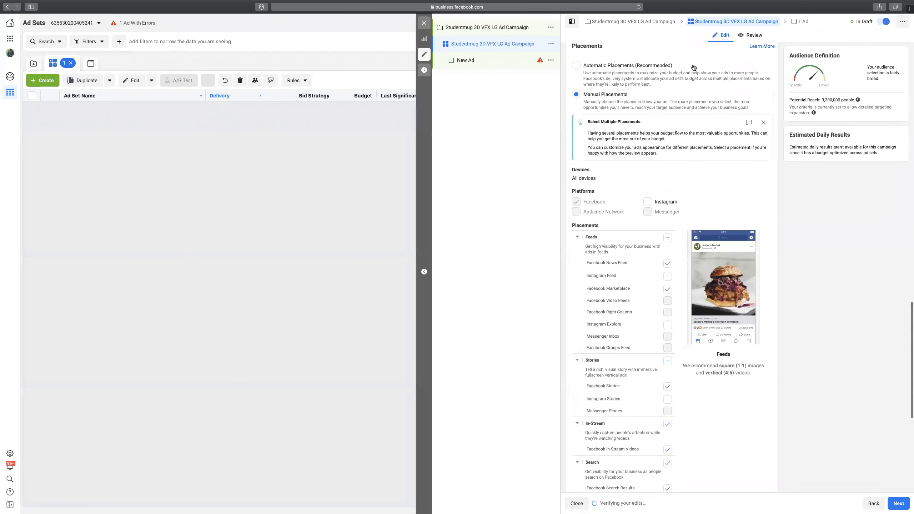
Re-enable Instagram, then select Automatic Placements (Recommended), restoring potential reach to 4,300,000.
left_click(647, 202)
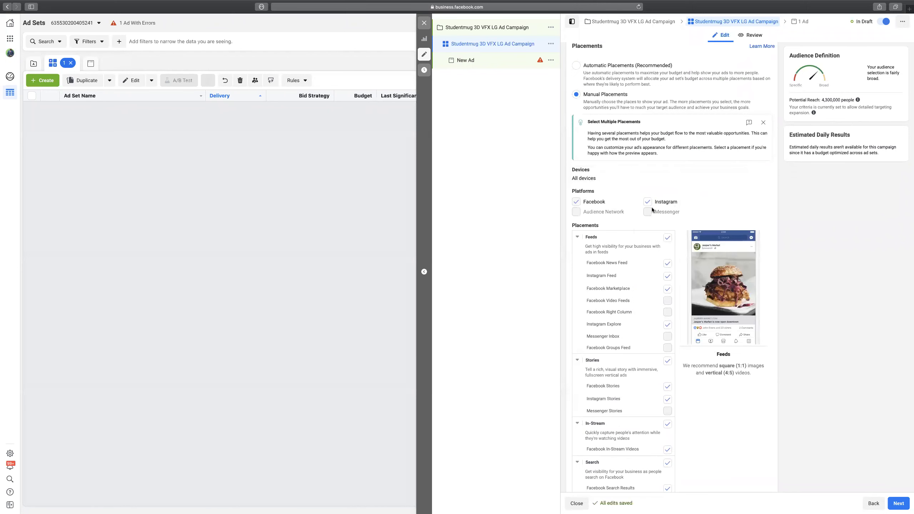
scroll(679, 220, "down", 3)
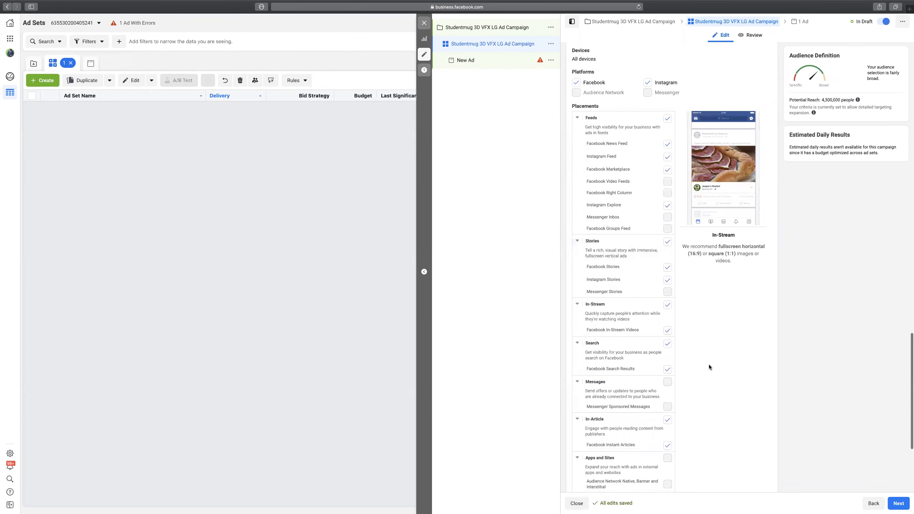
scroll(648, 371, "down", 1)
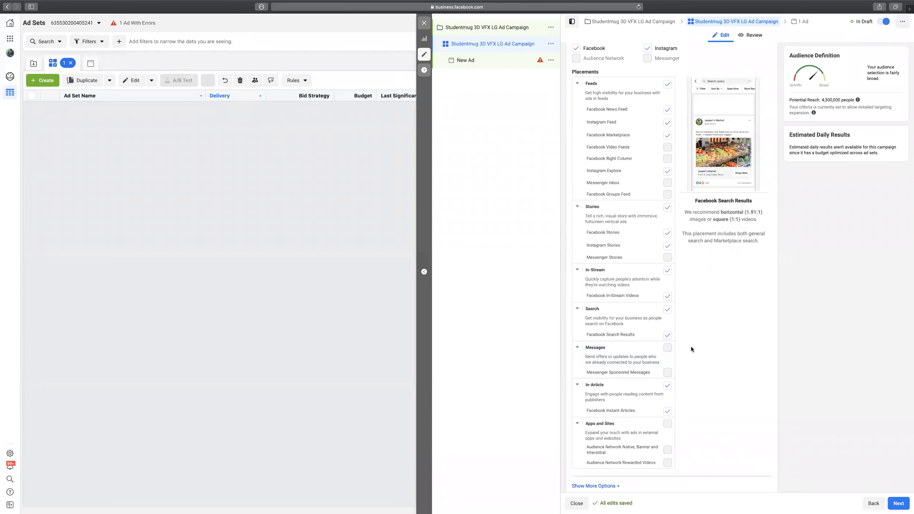
scroll(692, 347, "up", 2)
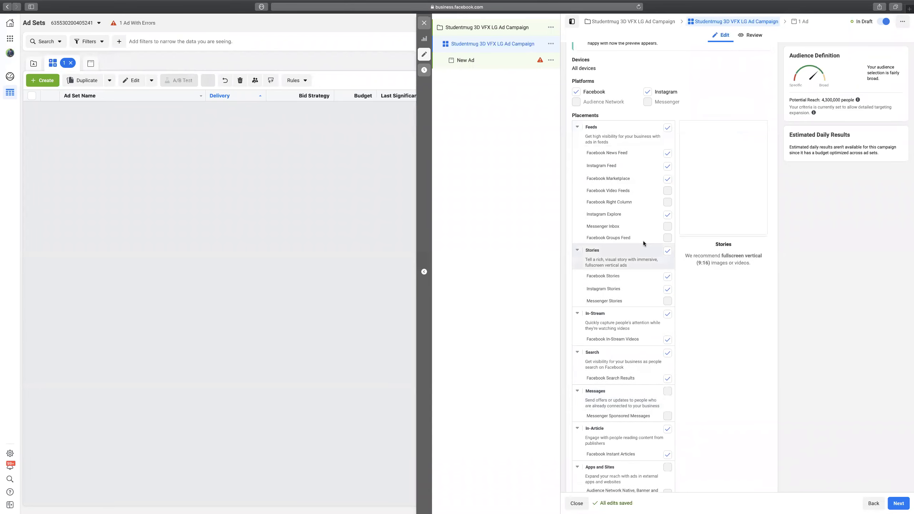
scroll(642, 241, "up", 3)
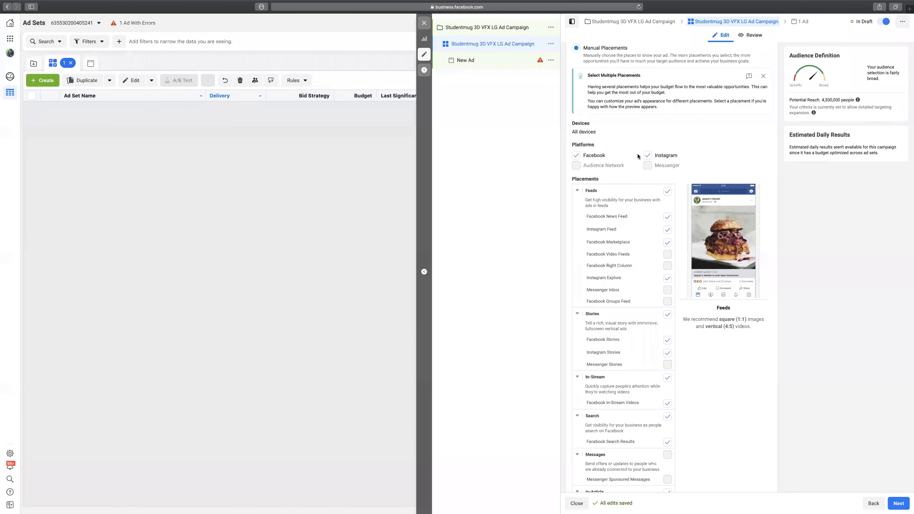
scroll(637, 154, "up", 3)
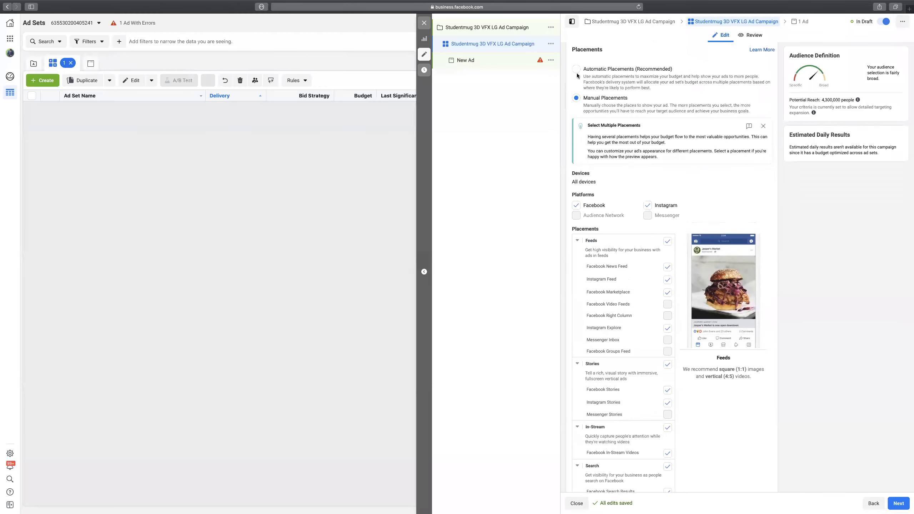
left_click(576, 69)
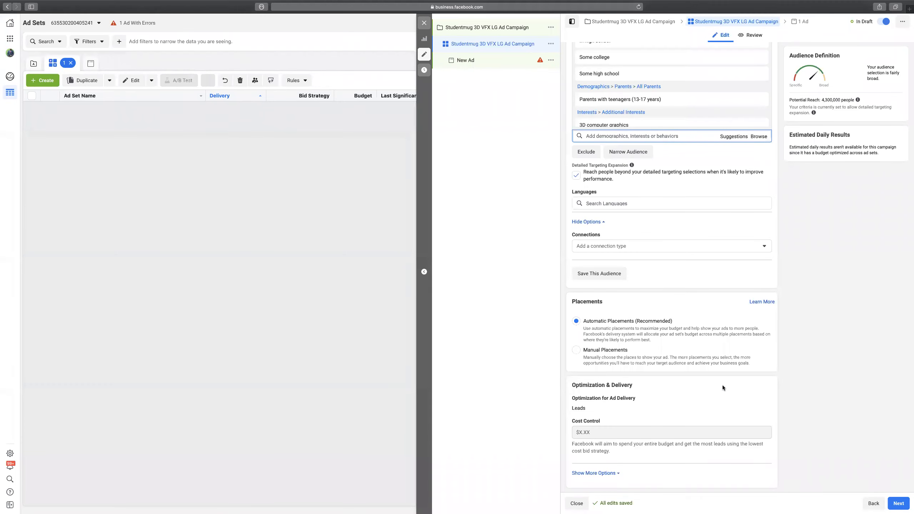
Expand Show More Options to reveal the extra delivery and charging settings.
left_click(602, 472)
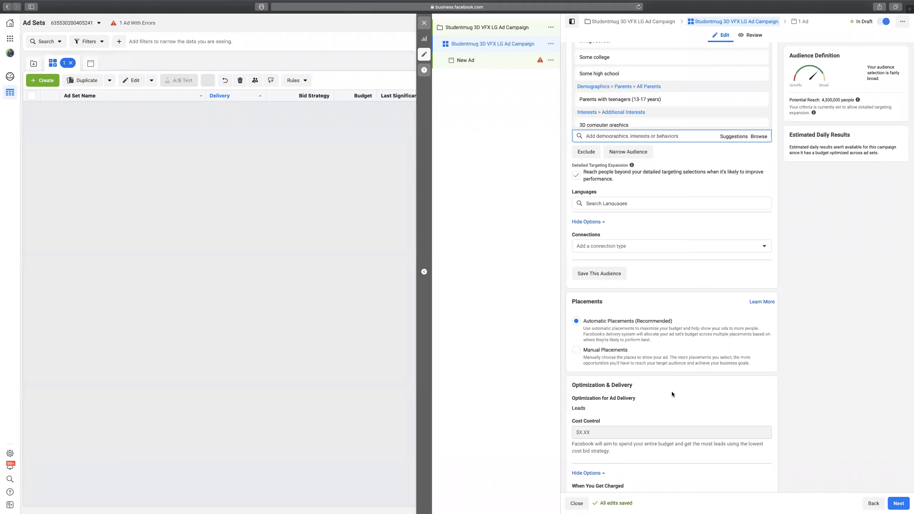
scroll(672, 392, "down", 1)
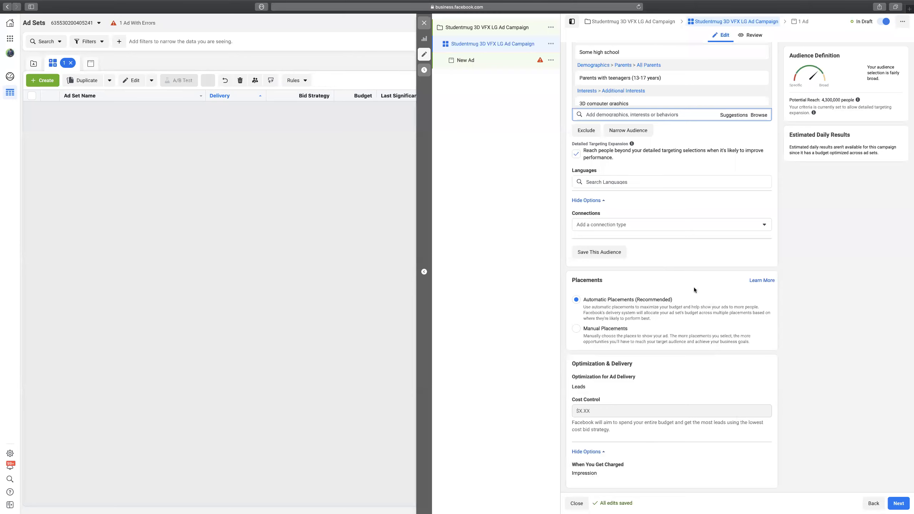
scroll(694, 288, "up", 7)
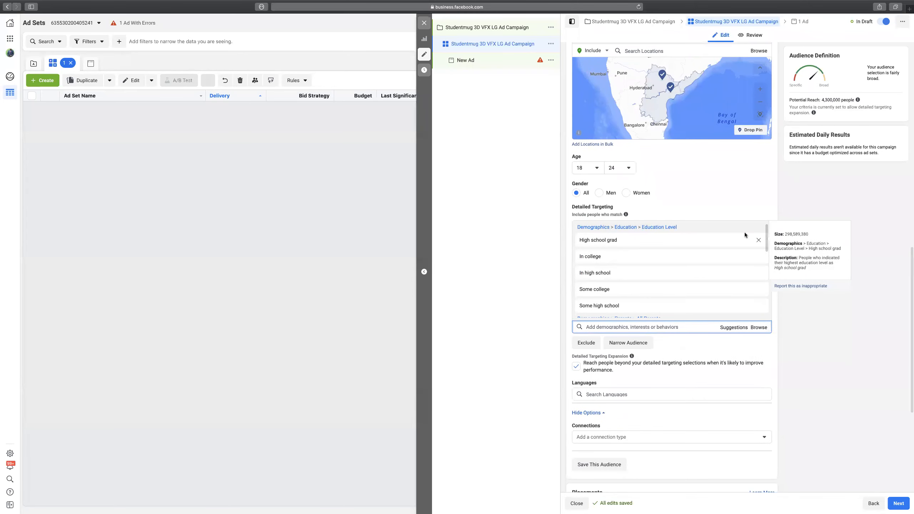
scroll(734, 197, "up", 1)
Remove Parents with teenagers and the Education Level group from detailed targeting.
mouse_move(684, 279)
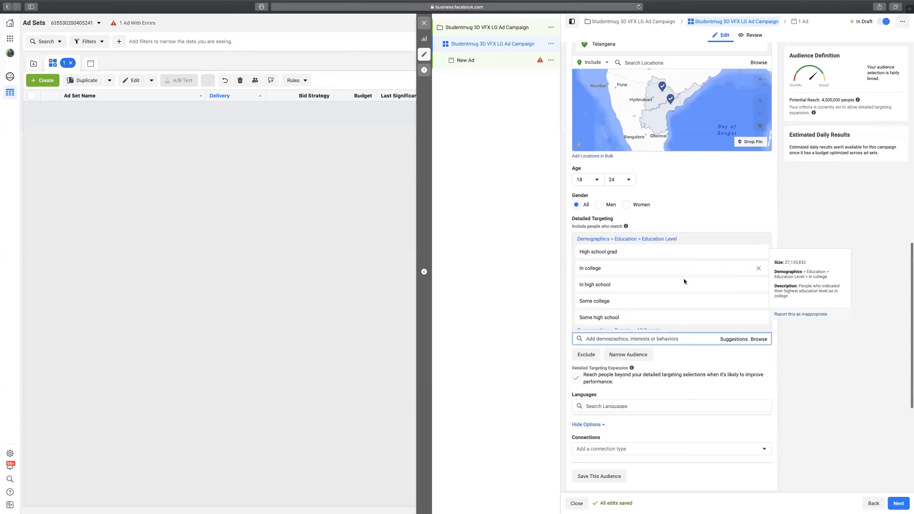
scroll(689, 283, "up", 2)
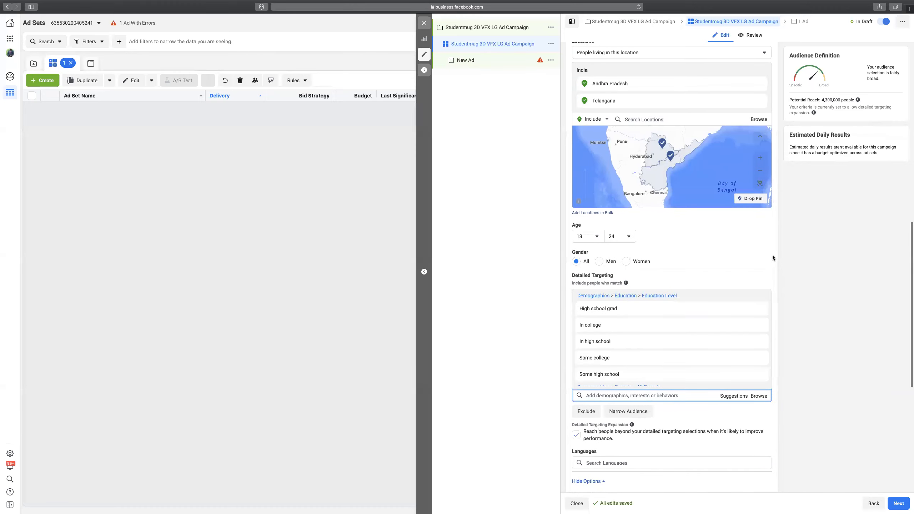
scroll(726, 273, "down", 2)
scroll(727, 273, "down", 1)
scroll(694, 267, "down", 3)
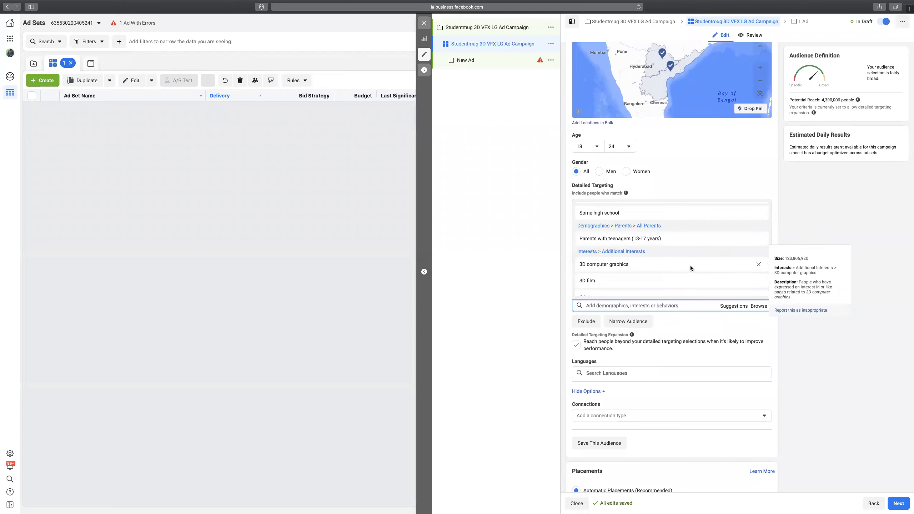
left_click(759, 240)
scroll(673, 267, "down", 1)
scroll(673, 267, "down", 5)
scroll(673, 267, "up", 10)
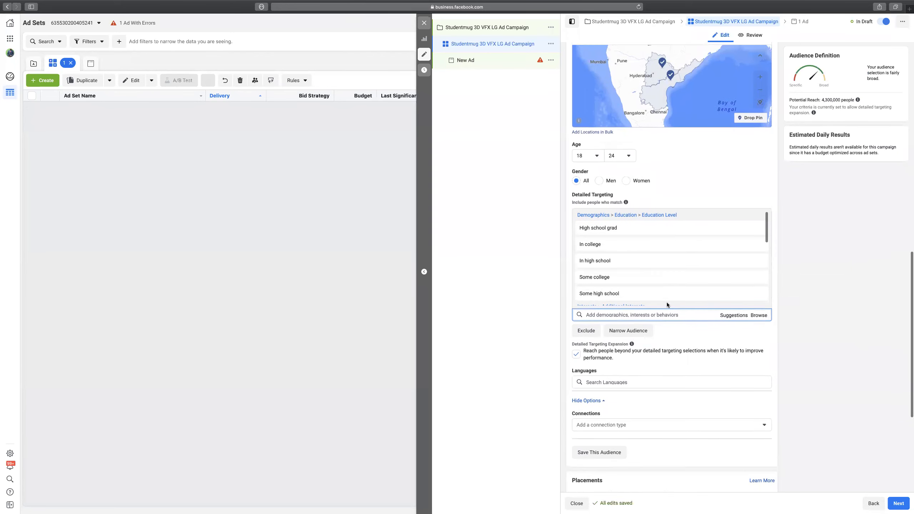
left_click(757, 215)
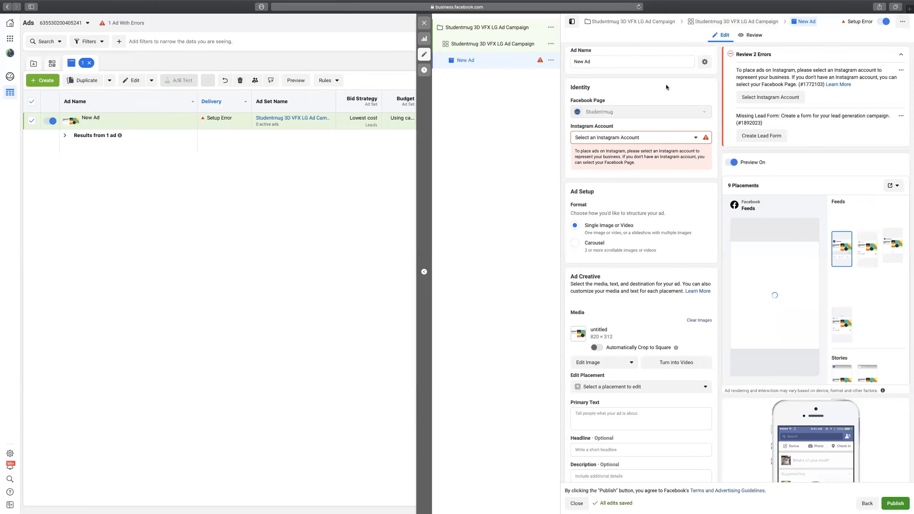
Name the ad 'Studentmug 3D VFX LG Ad Campaign' and link the studentmug Instagram account.
triple_click(627, 61)
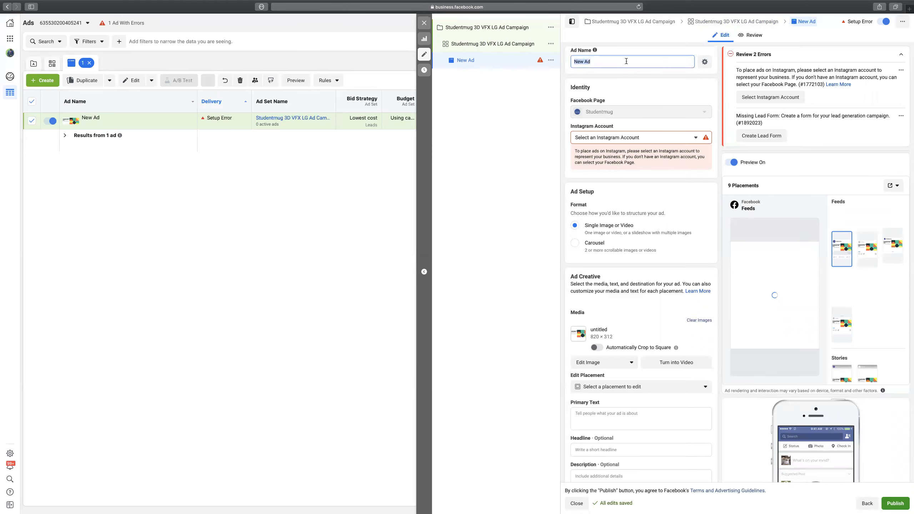
type("Studentmug 3D VFX LG Ad Campaign")
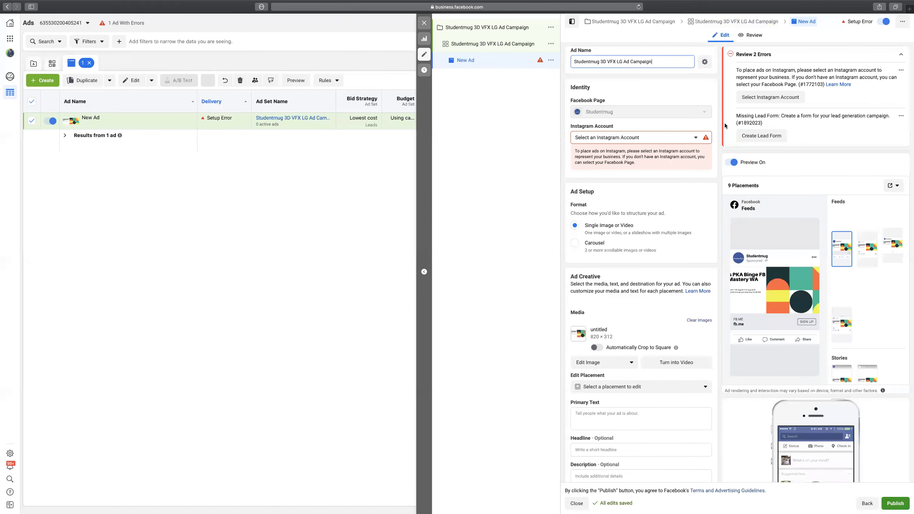
left_click(663, 136)
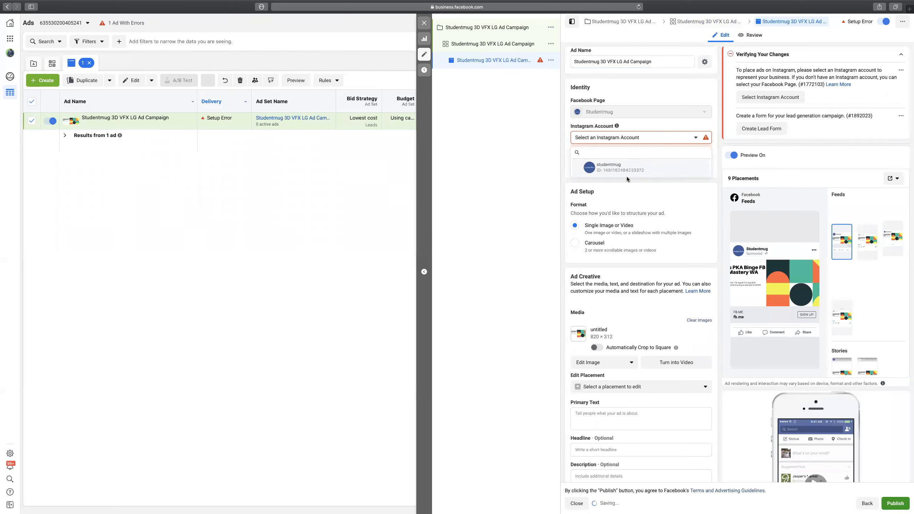
left_click(616, 167)
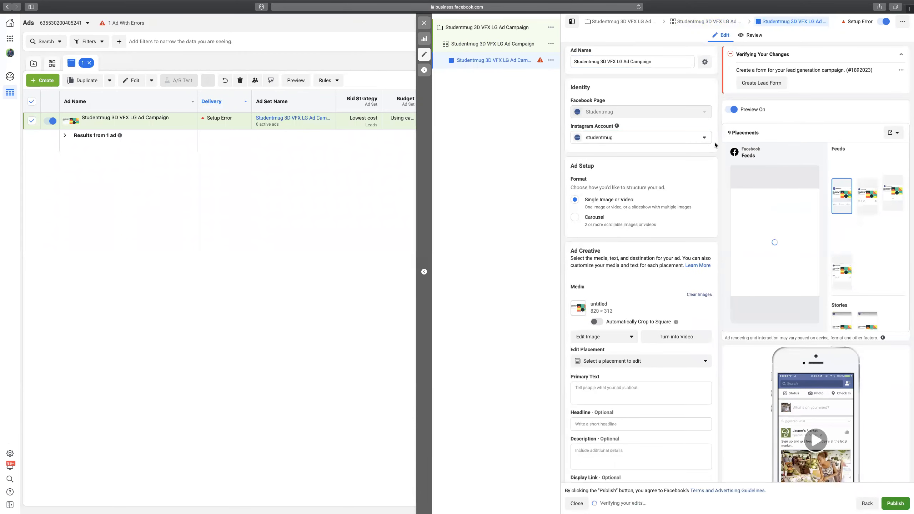
Clear the placeholder image from the ad's media.
scroll(683, 158, "down", 2)
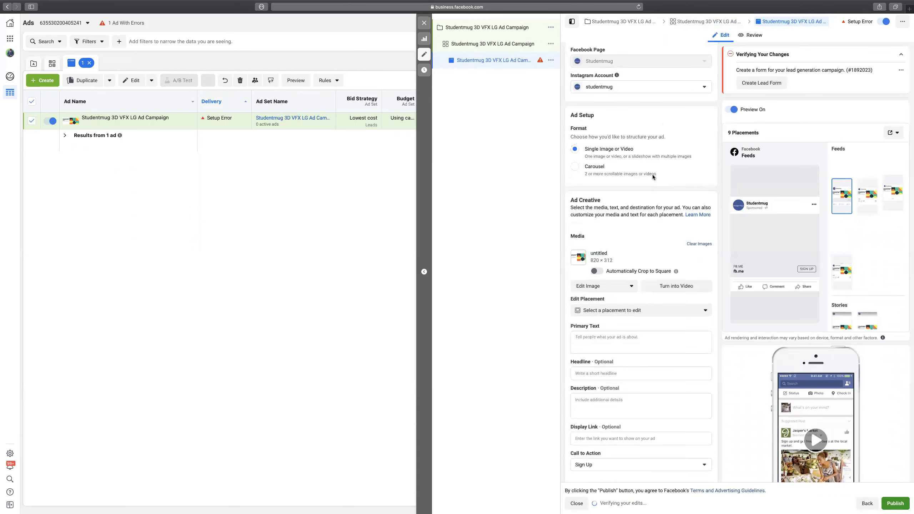
scroll(653, 177, "down", 2)
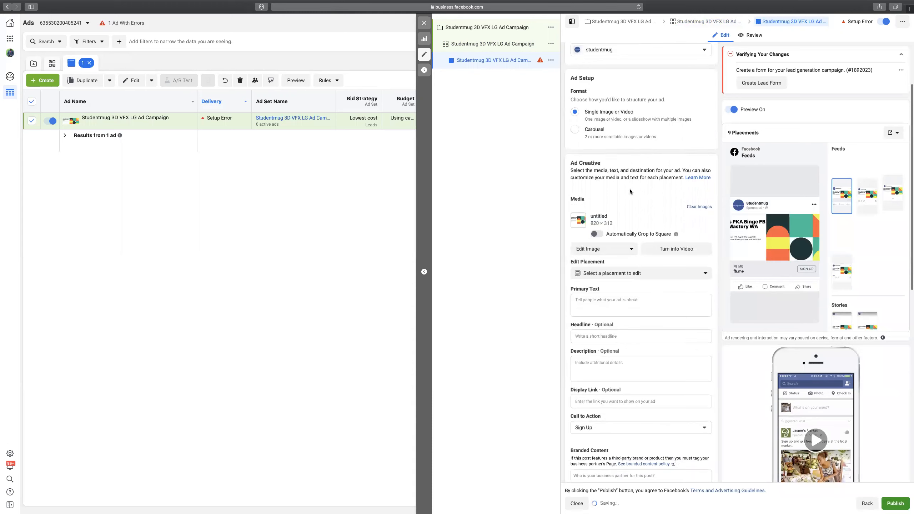
left_click(699, 202)
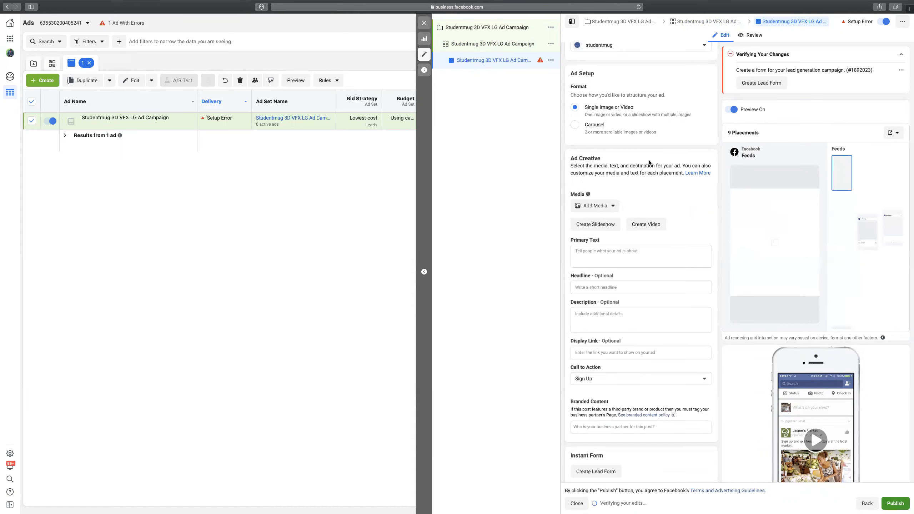
scroll(647, 178, "down", 2)
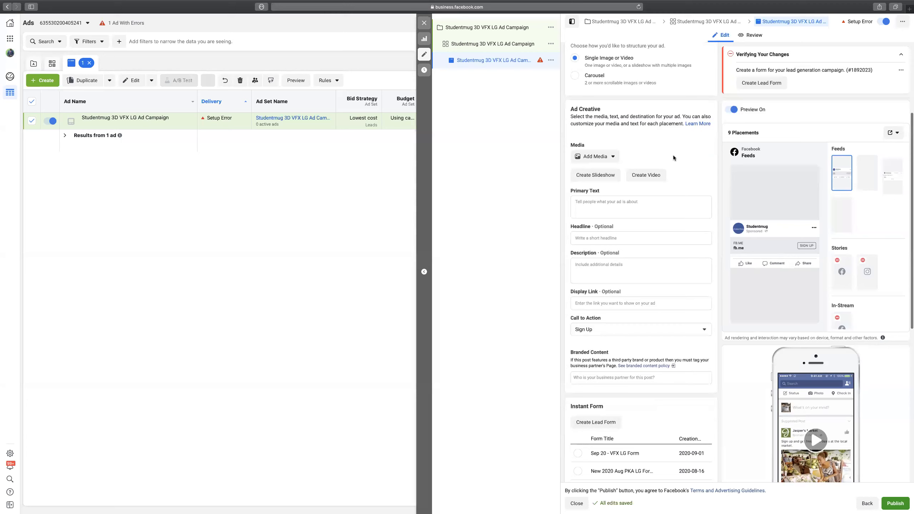
scroll(640, 121, "up", 1)
scroll(640, 122, "up", 1)
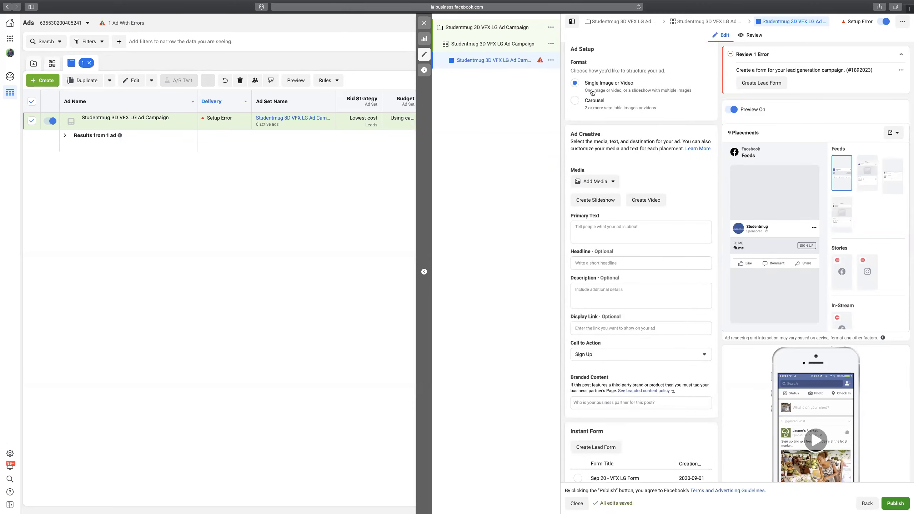
left_click(574, 102)
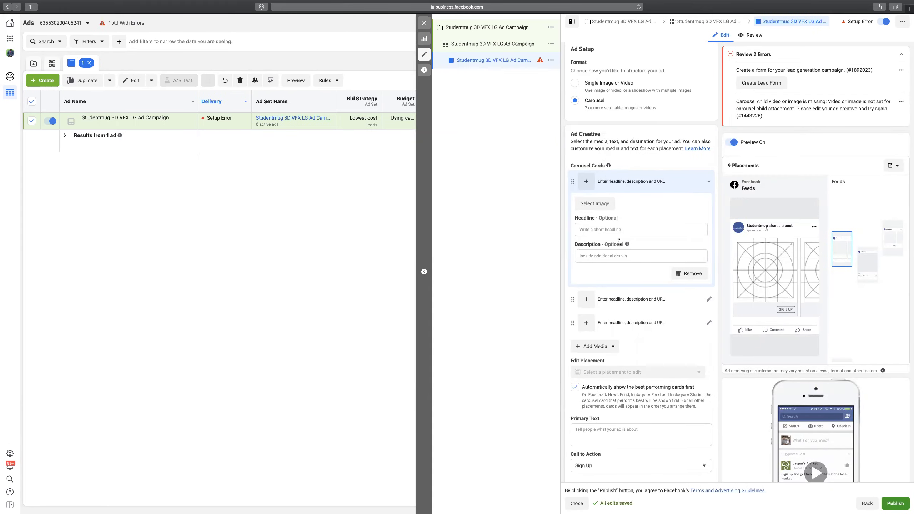
left_click(587, 229)
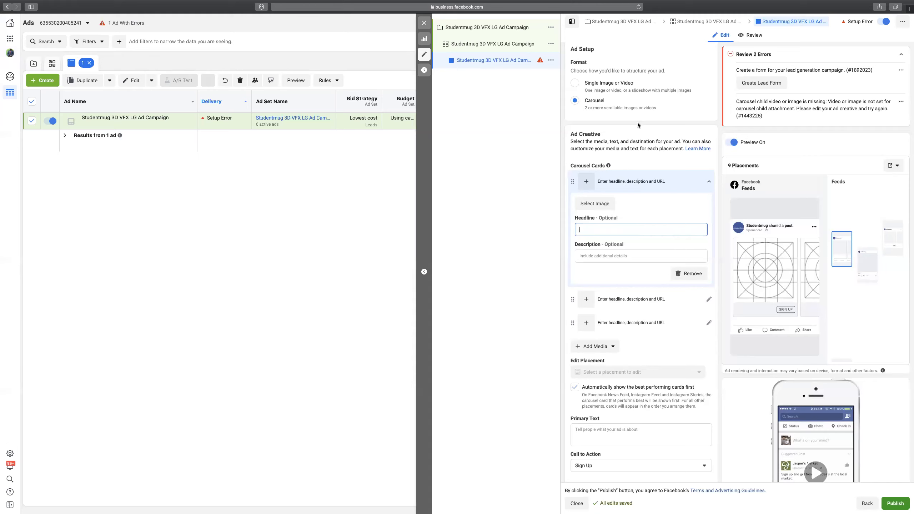
scroll(633, 121, "up", 2)
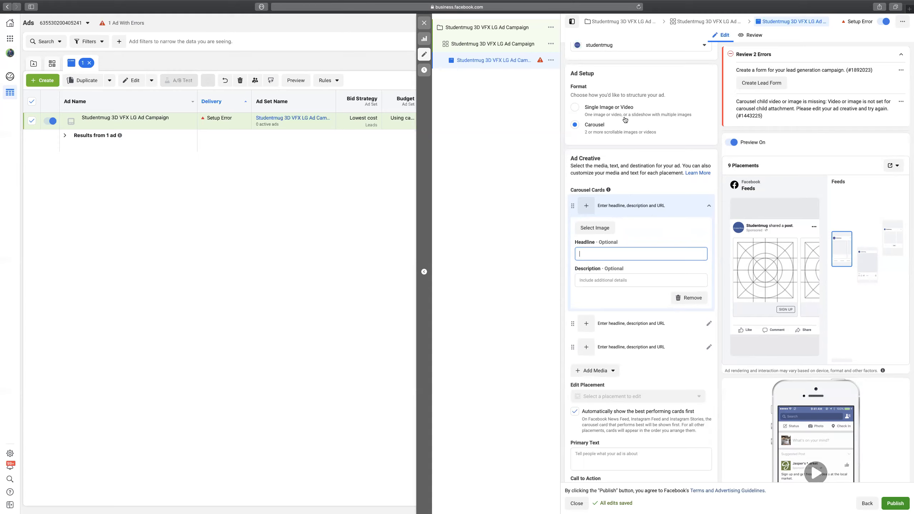
left_click(576, 108)
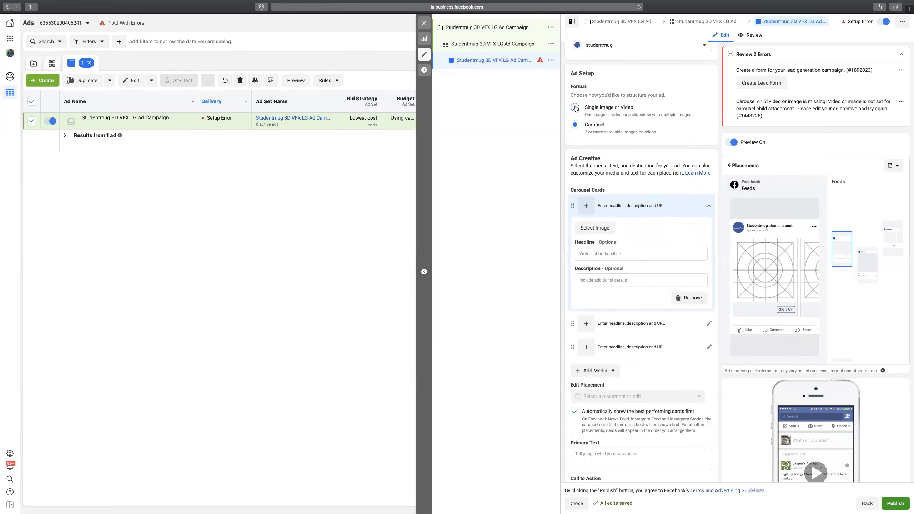
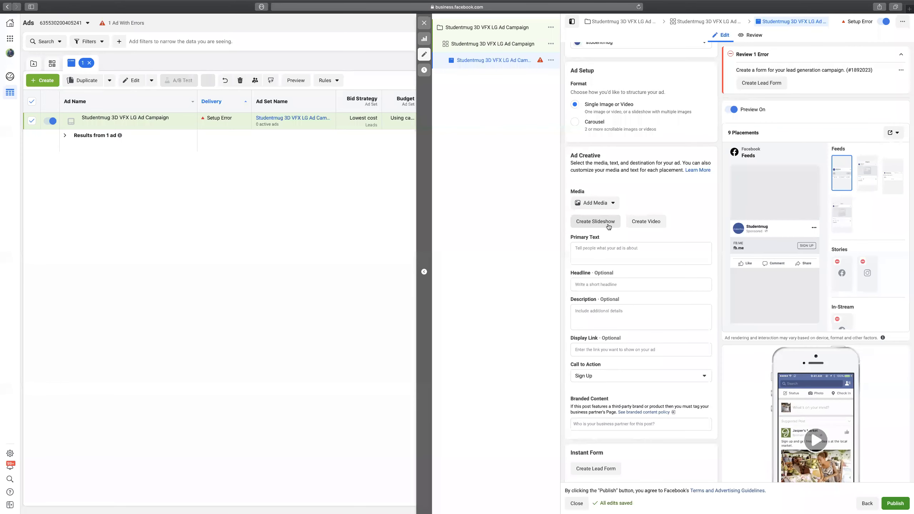
Open Create Video under the ad's Media and go to Add Images in the Video Creation Kit.
scroll(683, 212, "up", 1)
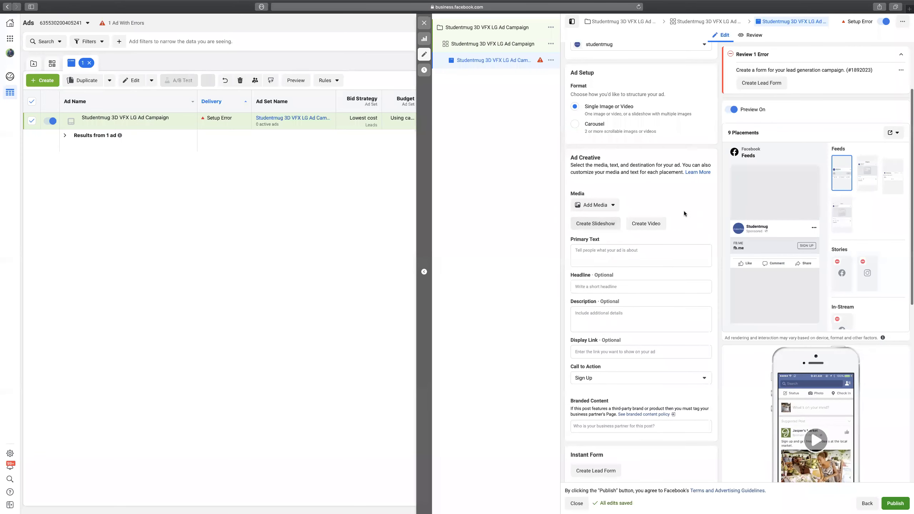
left_click(642, 224)
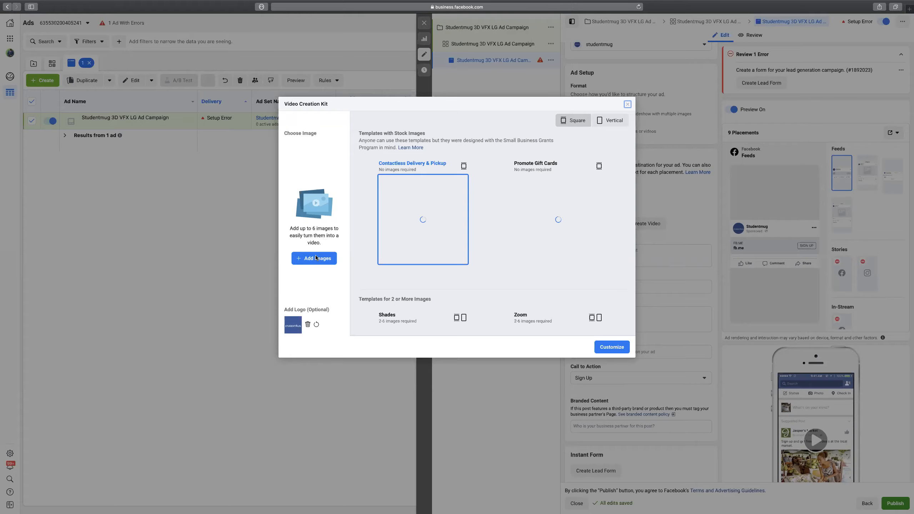
left_click(319, 259)
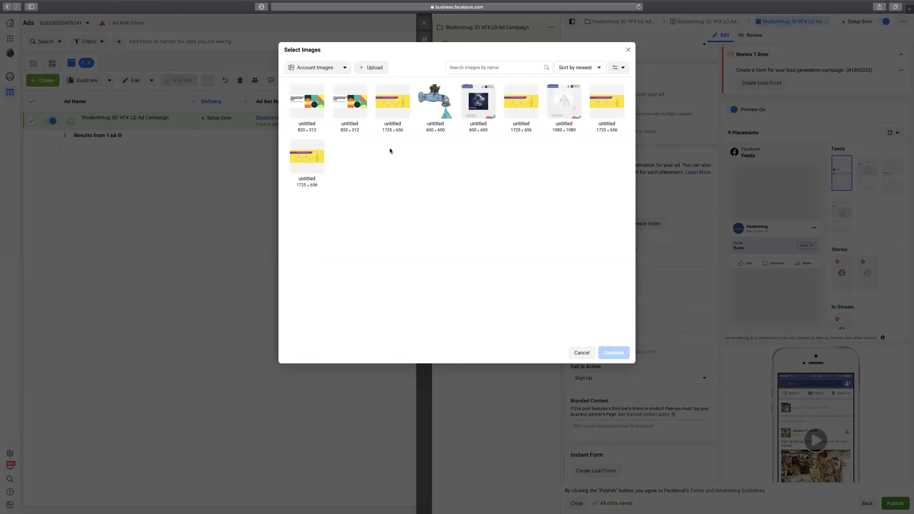
Switch the source to Page Images and load six 2048×2048 images into the video.
left_click(345, 69)
left_click(313, 94)
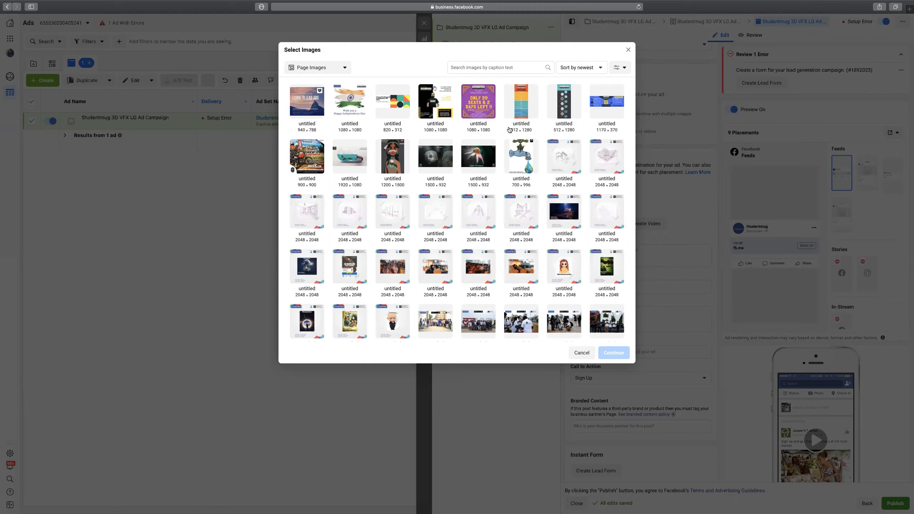
left_click(524, 216)
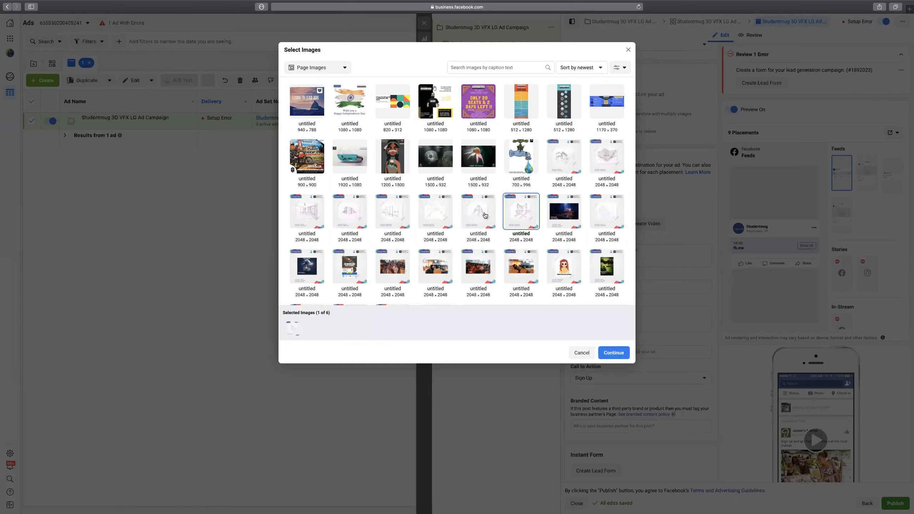
left_click(461, 216)
left_click(440, 215)
left_click(397, 213)
left_click(355, 214)
left_click(304, 215)
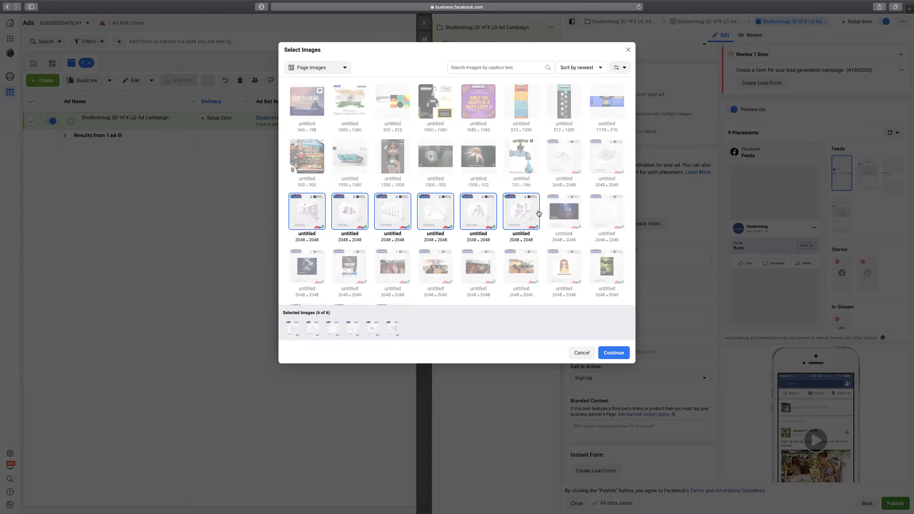
left_click(618, 351)
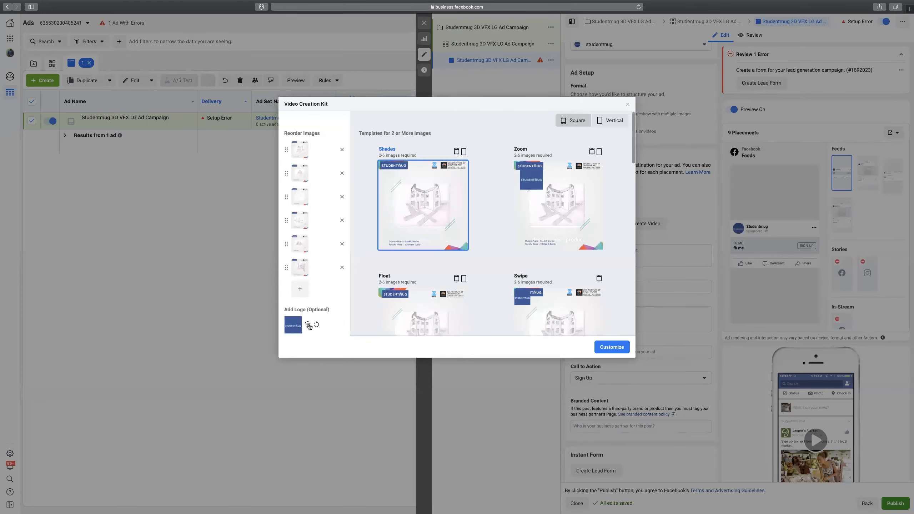
Remove the logo, apply the Zoom template, and play the 12-second video preview.
left_click(308, 326)
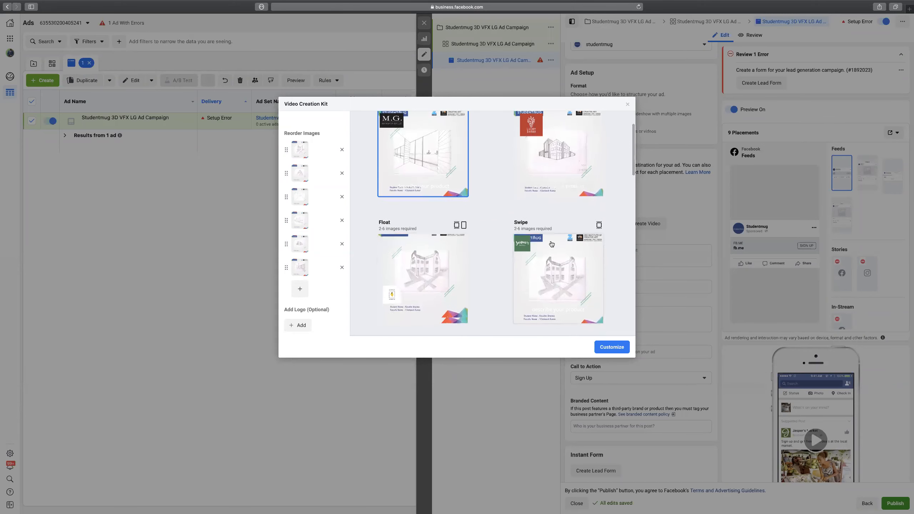
left_click(556, 200)
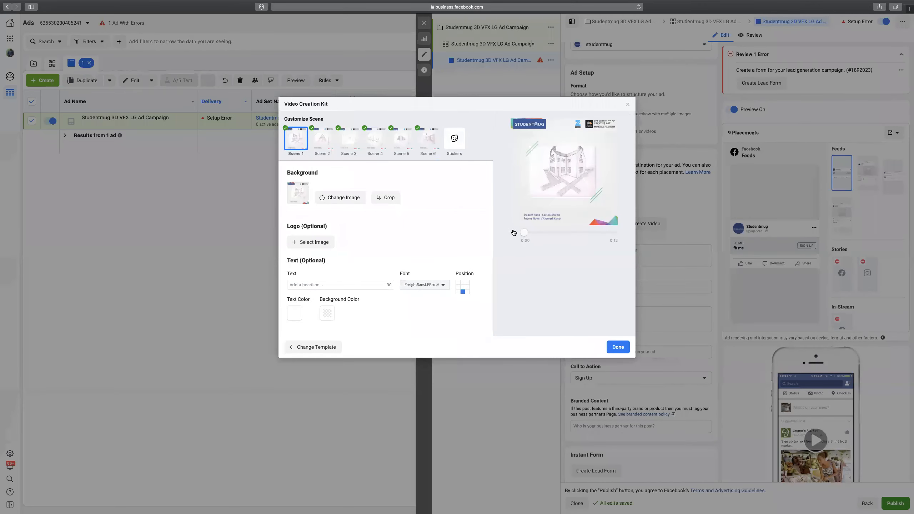
left_click(513, 233)
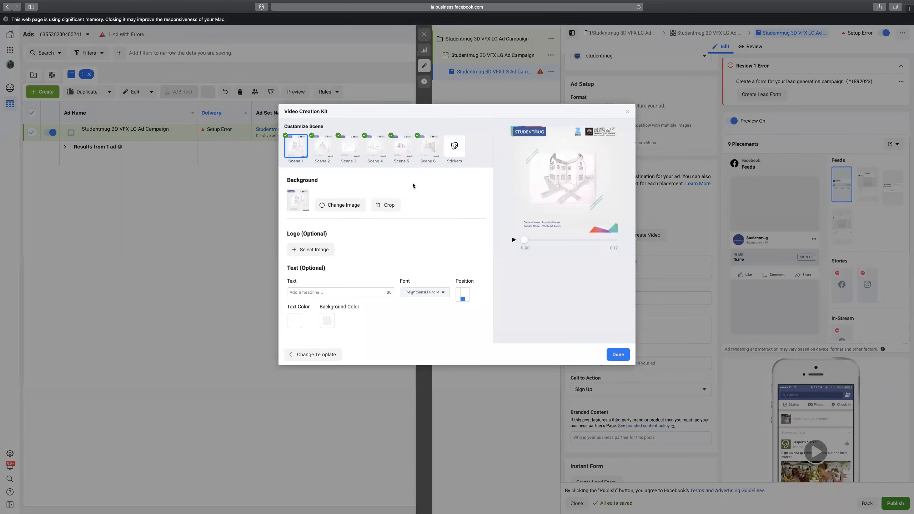
left_click(513, 239)
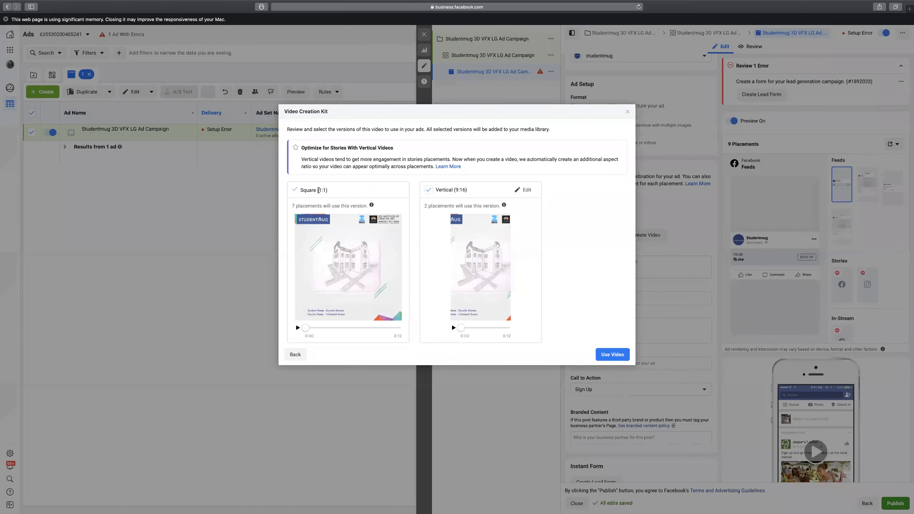
Deselect the Vertical 9:16 version and use only the Square 1:1 video in the ad.
left_click_drag(319, 190, 326, 190)
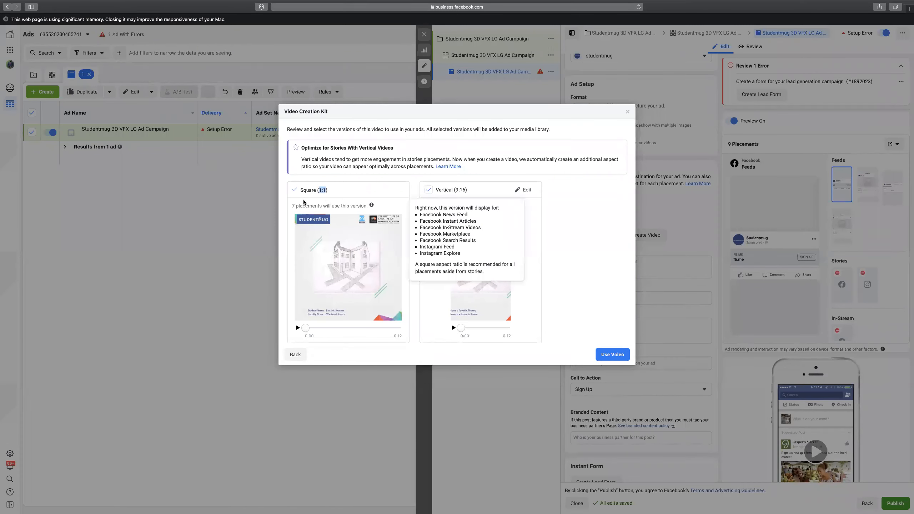
mouse_move(504, 205)
left_click(598, 268)
mouse_move(504, 204)
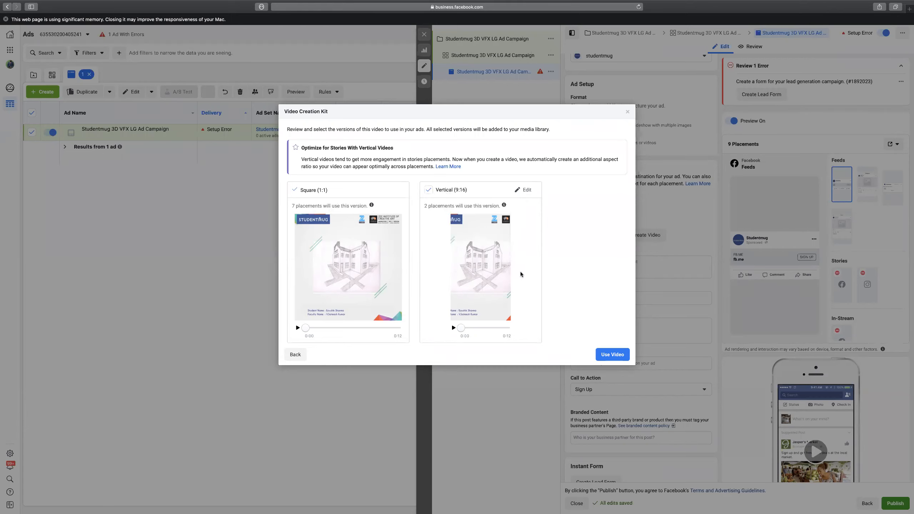
left_click(431, 190)
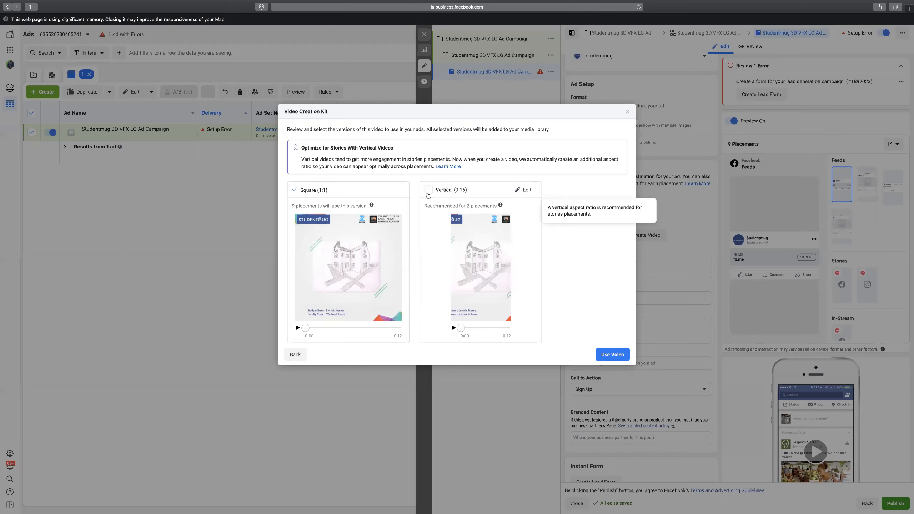
left_click(613, 354)
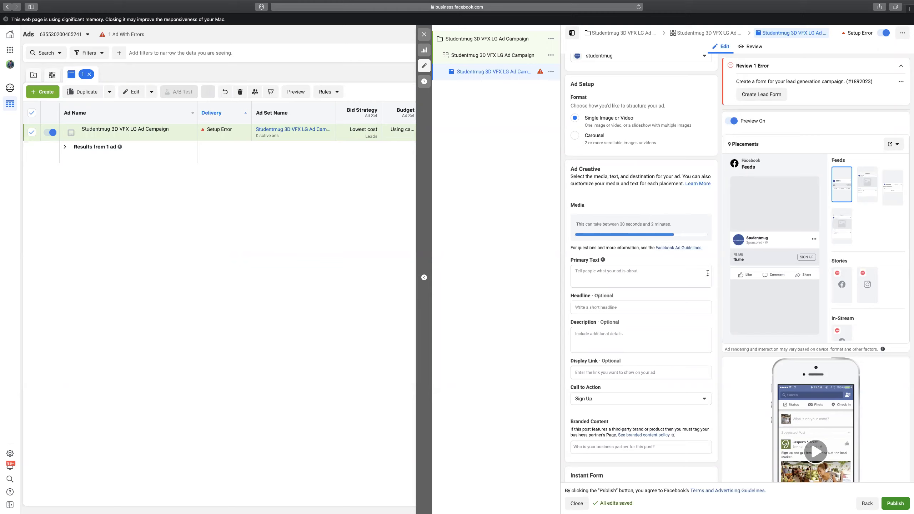
scroll(708, 273, "down", 2)
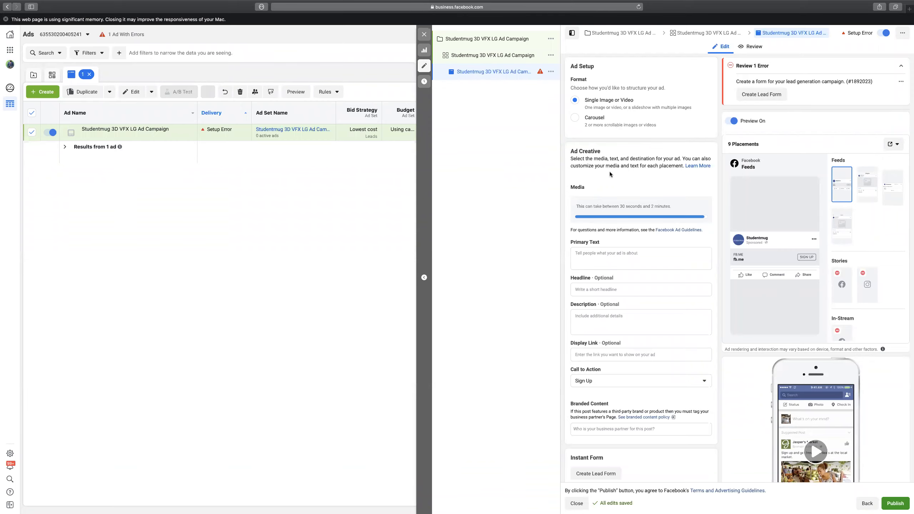
left_click(575, 117)
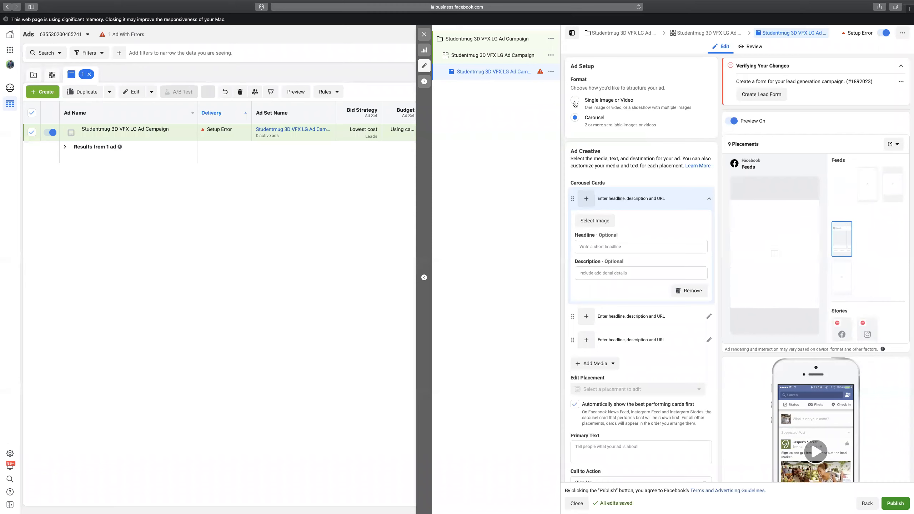
left_click(575, 100)
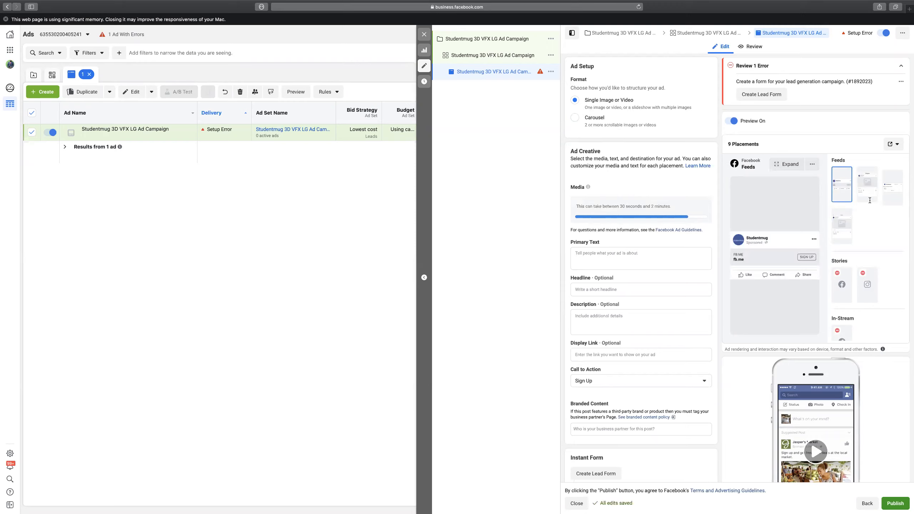
mouse_move(410, 12)
left_click(627, 251)
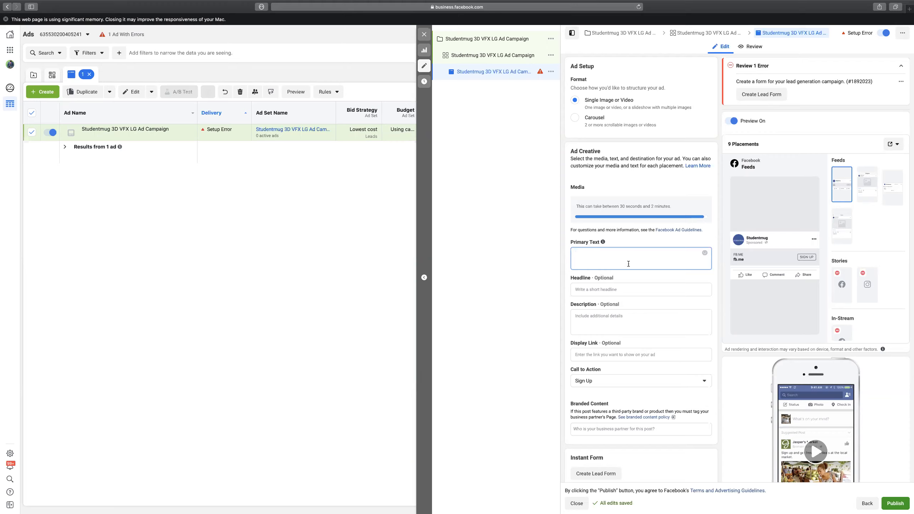
Set the primary text to 'Hello Student,' and clear the square video from the ad's Media.
type("lo Student,")
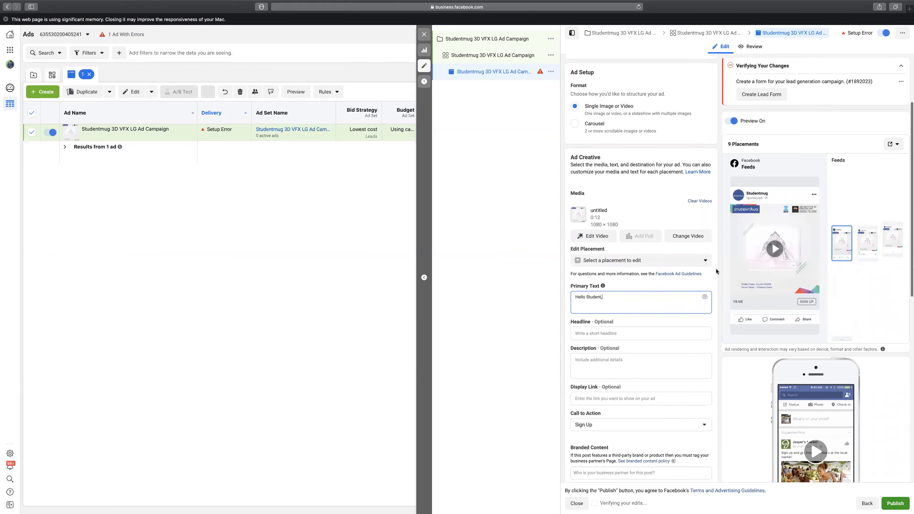
scroll(696, 296, "down", 2)
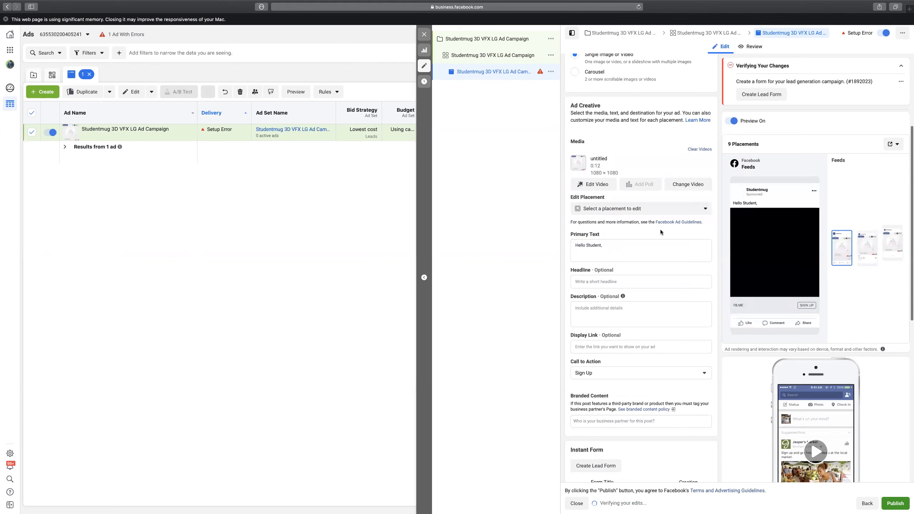
left_click(625, 209)
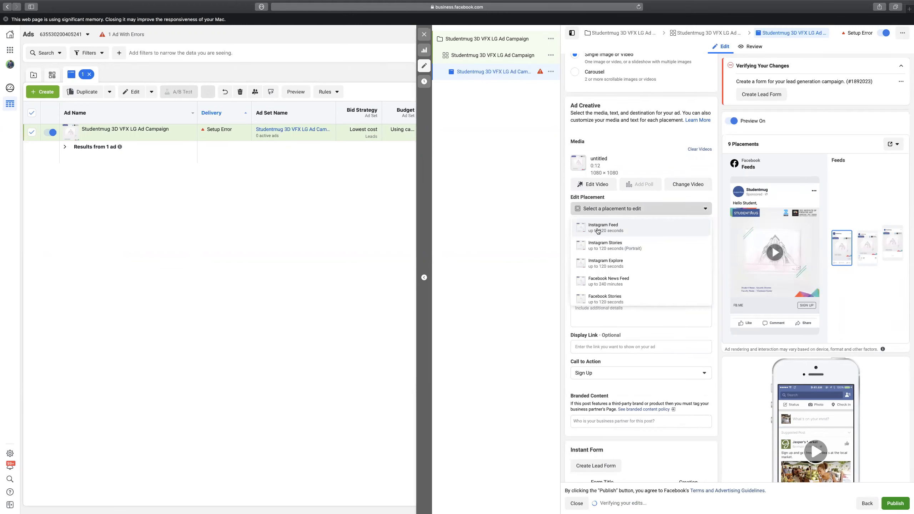
scroll(608, 262, "down", 1)
scroll(612, 266, "down", 1)
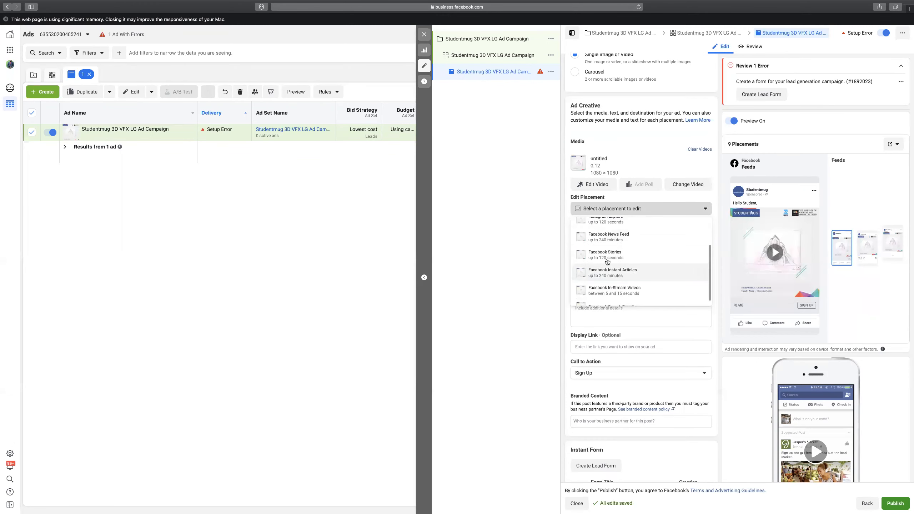
scroll(625, 270, "down", 1)
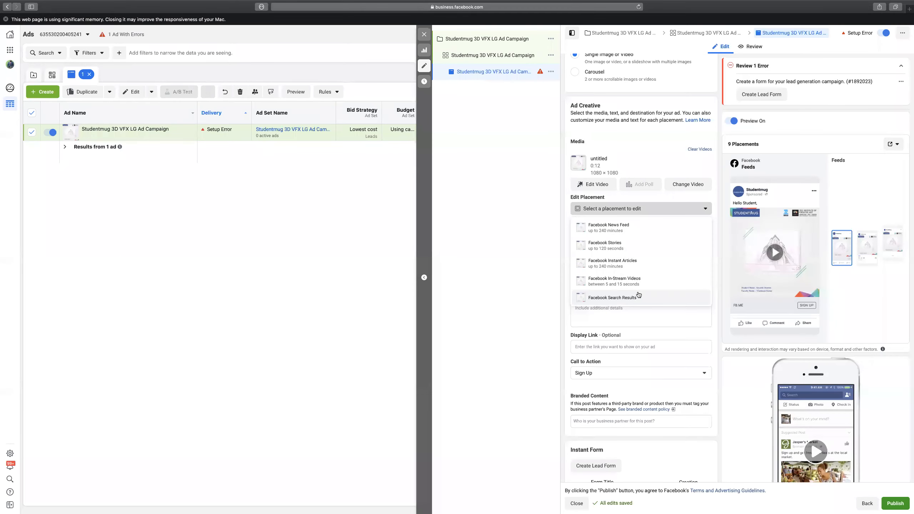
left_click(702, 209)
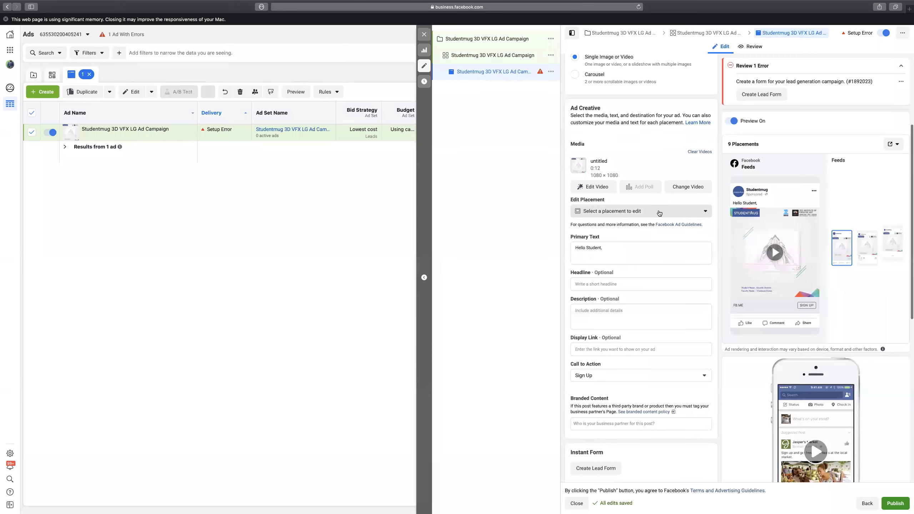
scroll(676, 206, "up", 2)
left_click(700, 197)
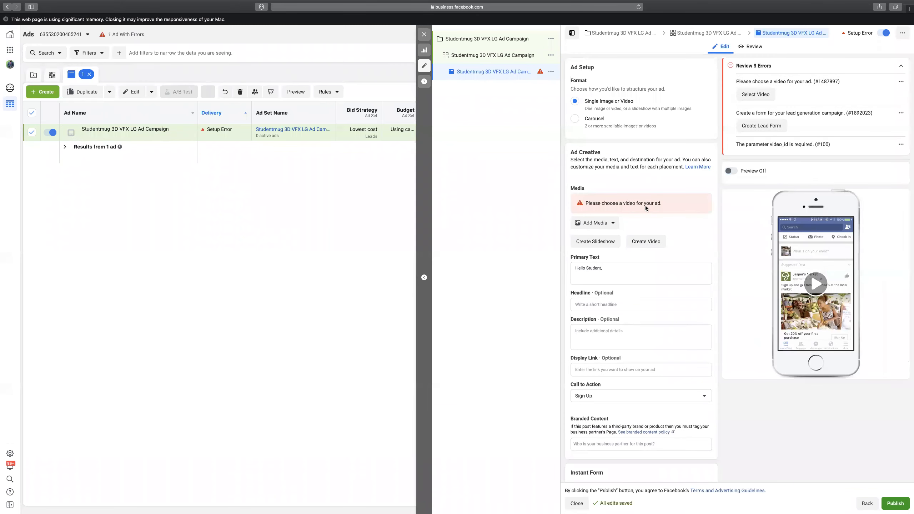
Add the 2048×2048 cartoon page image as the ad's single image.
scroll(601, 191, "down", 1)
left_click(602, 194)
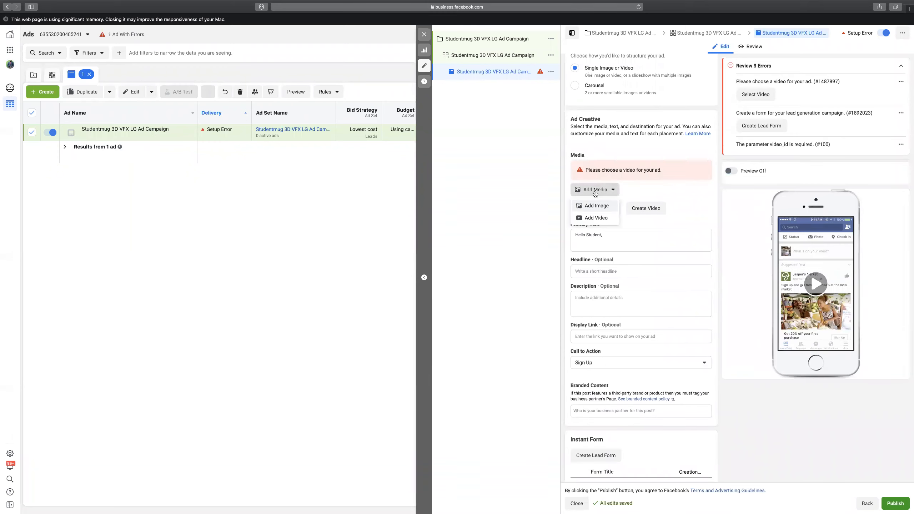
left_click(597, 209)
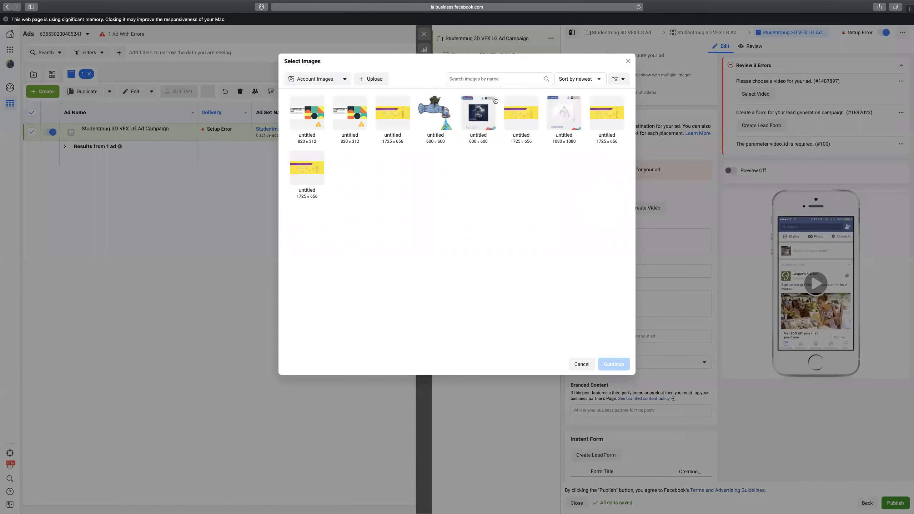
left_click(324, 81)
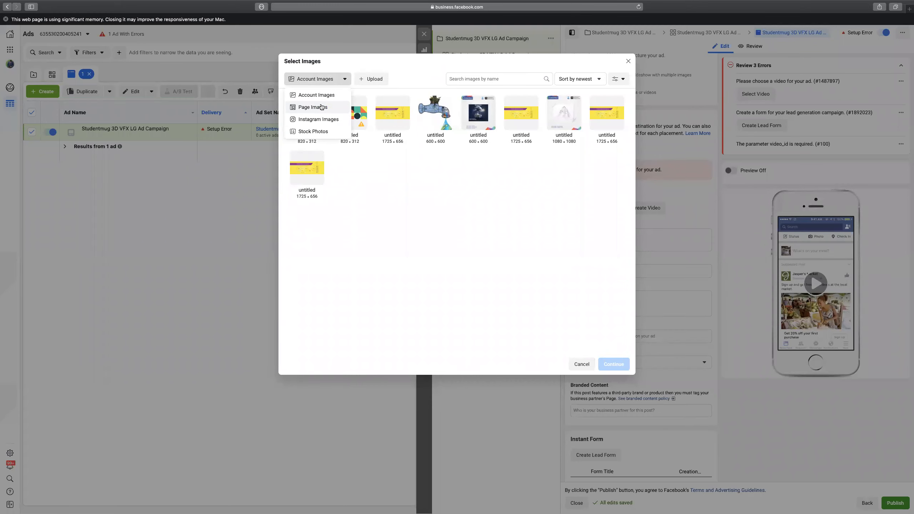
left_click(321, 107)
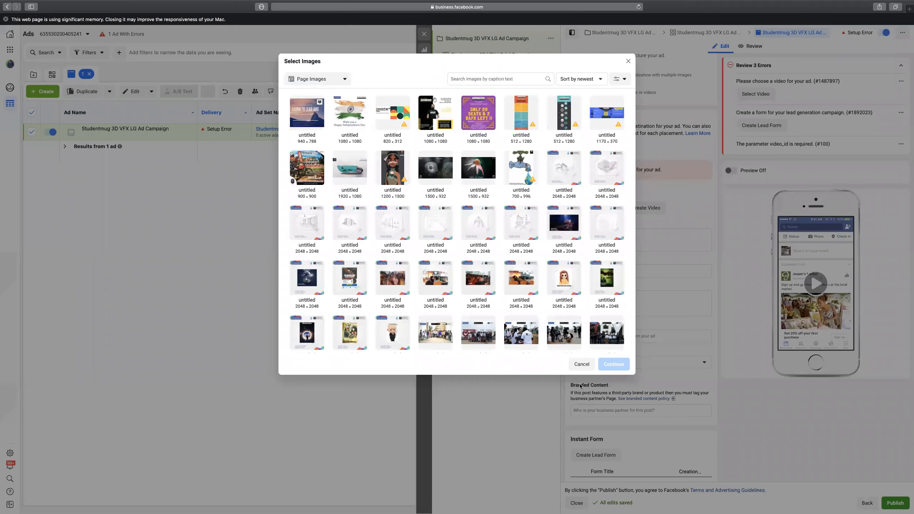
left_click(611, 366)
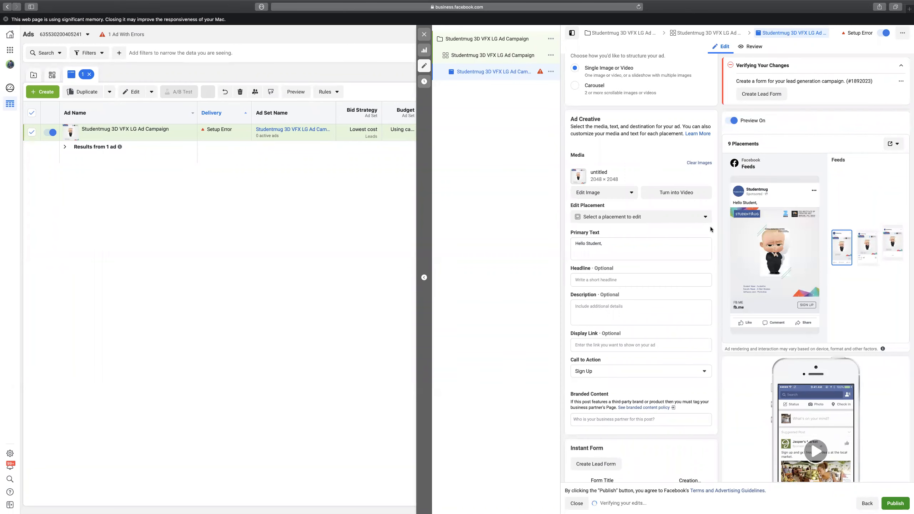
Choose Stories (2 placements) from the placement list to customise them.
left_click(684, 217)
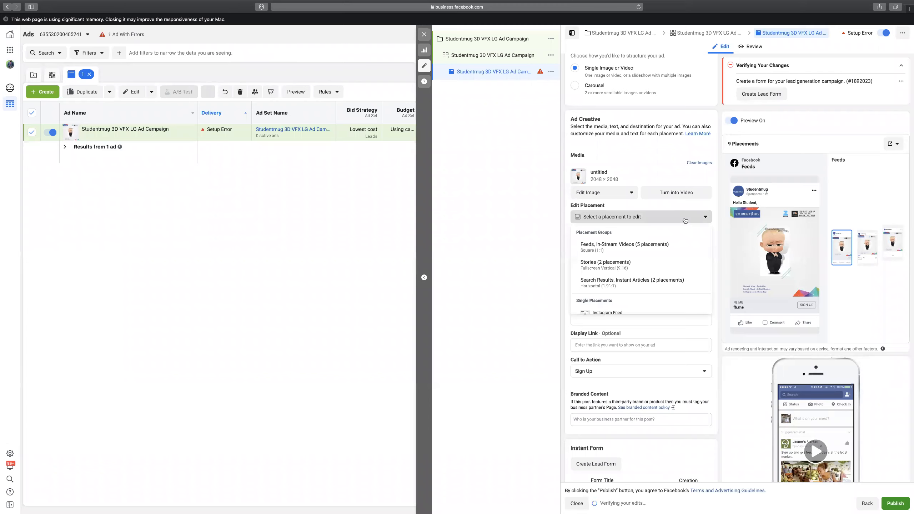
scroll(666, 248, "down", 1)
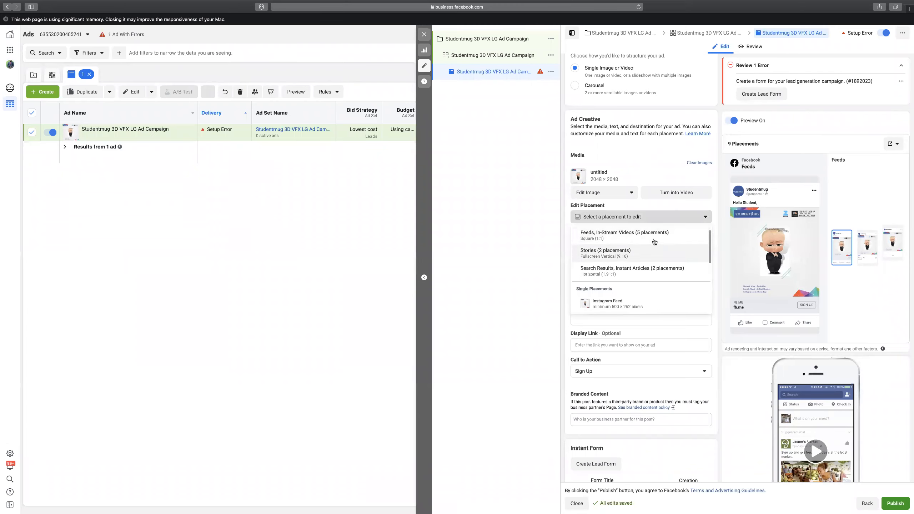
scroll(599, 255, "up", 1)
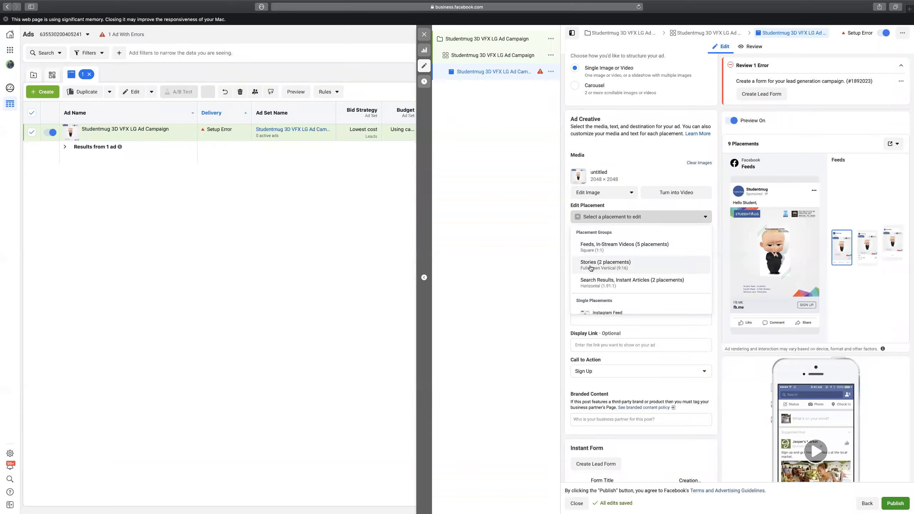
left_click(624, 268)
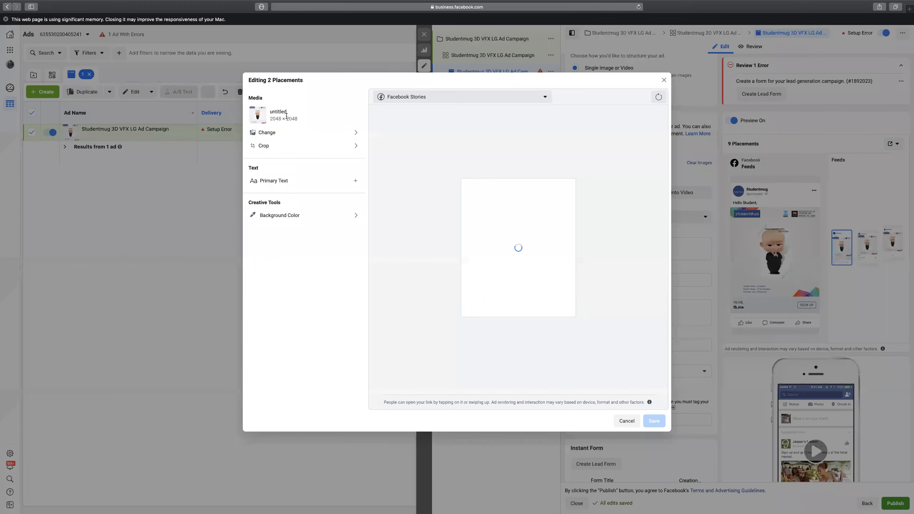
Look through the page's images for a Stories image, trying the tall 512×1280 one.
left_click(278, 133)
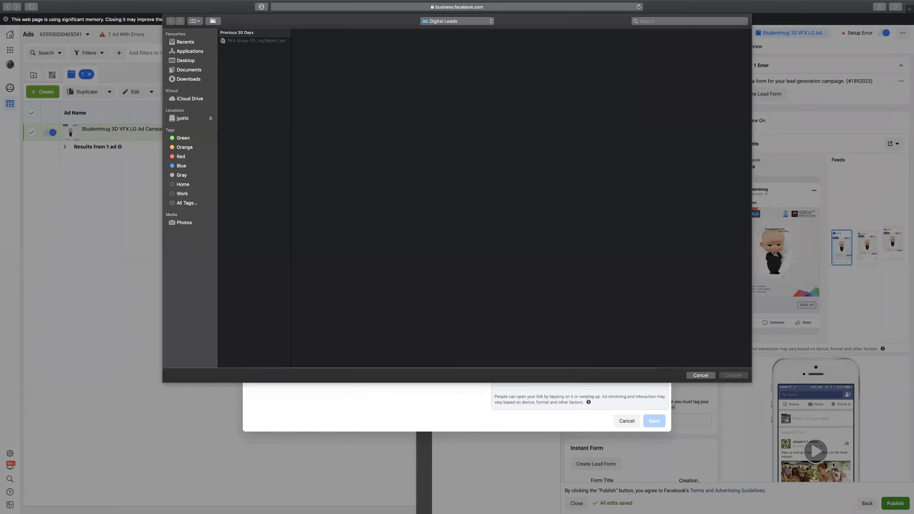
left_click(700, 376)
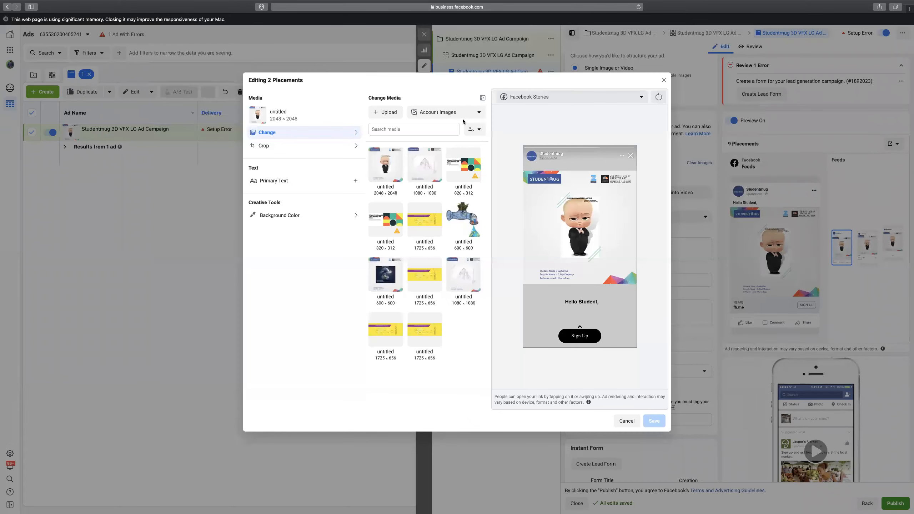
left_click(442, 112)
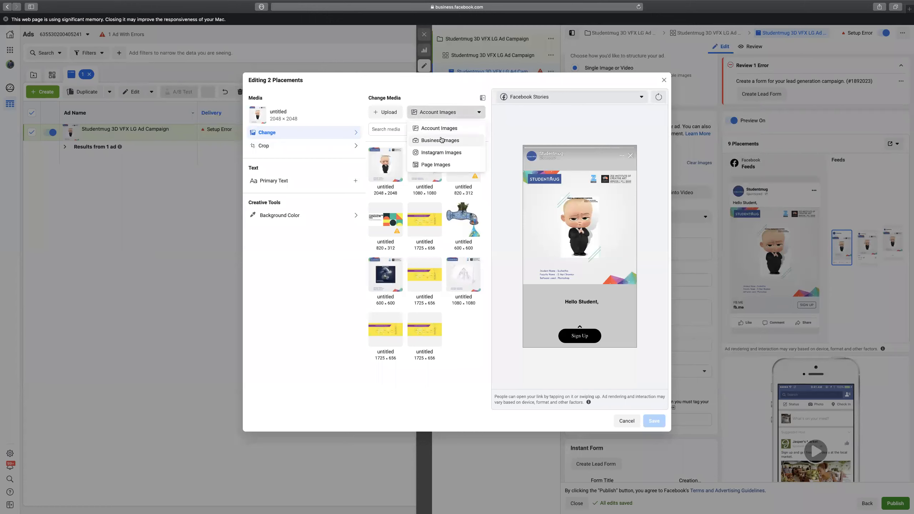
left_click(437, 165)
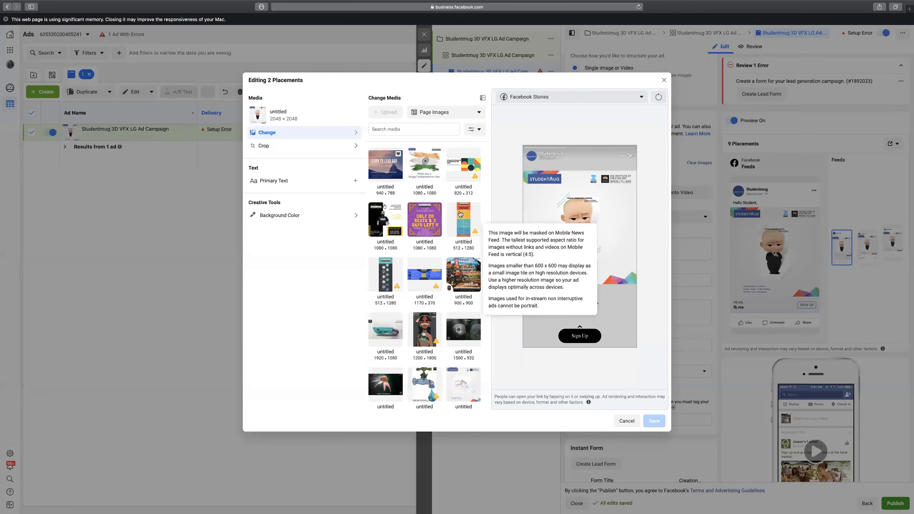
left_click(394, 270)
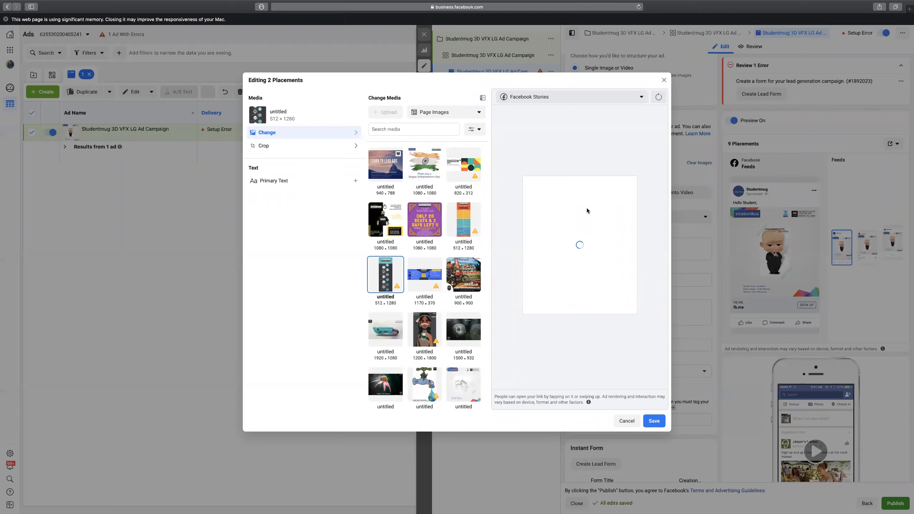
mouse_move(476, 176)
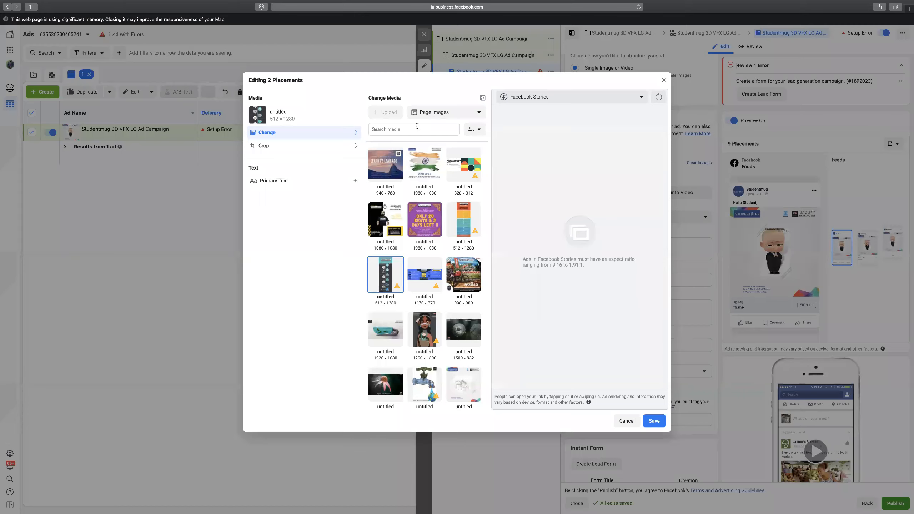
left_click(427, 114)
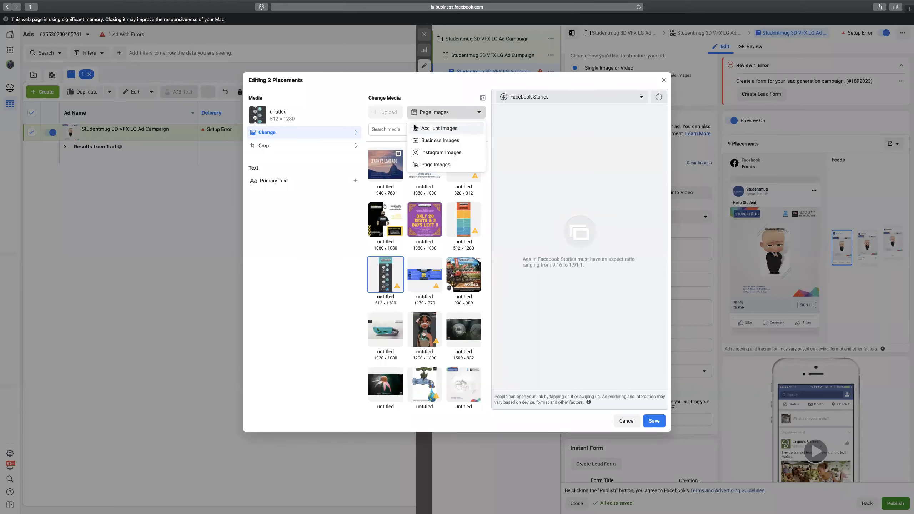
left_click(432, 131)
Browse Documents folders to the Promotion sites post folder for the upload.
left_click(385, 112)
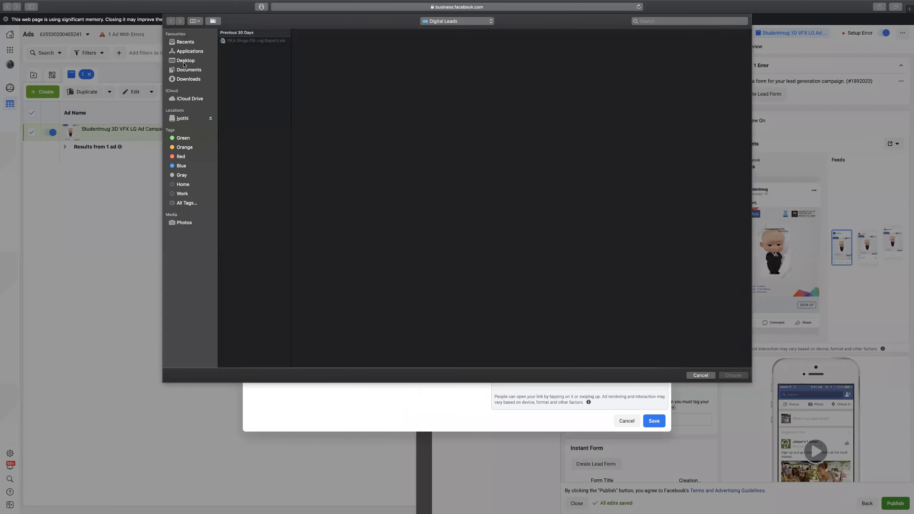
left_click(191, 70)
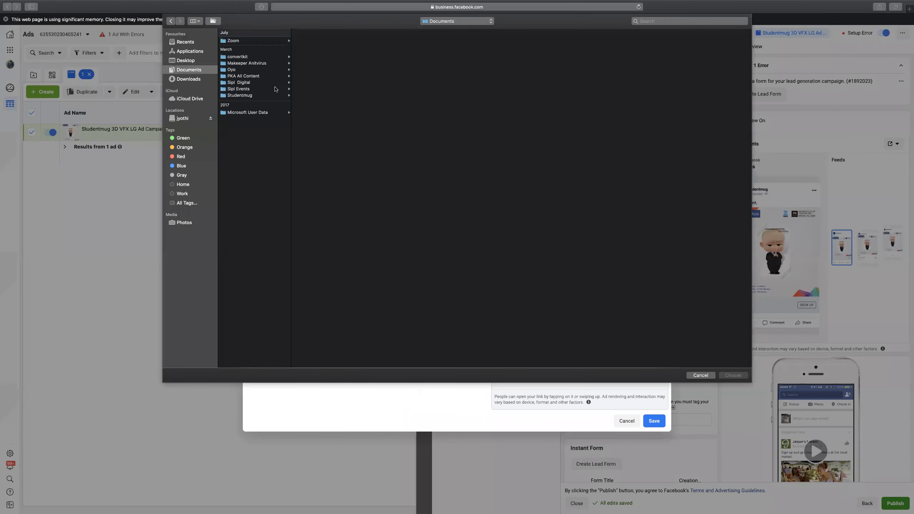
left_click(248, 78)
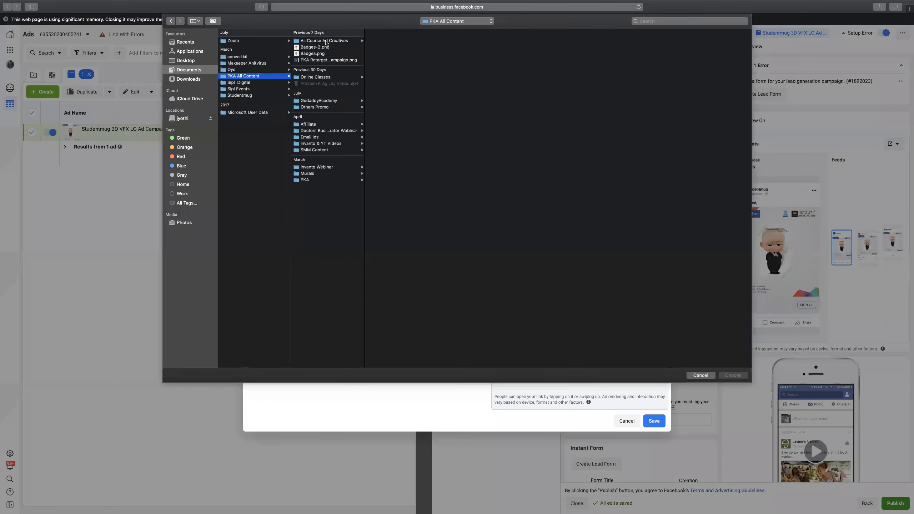
left_click(326, 41)
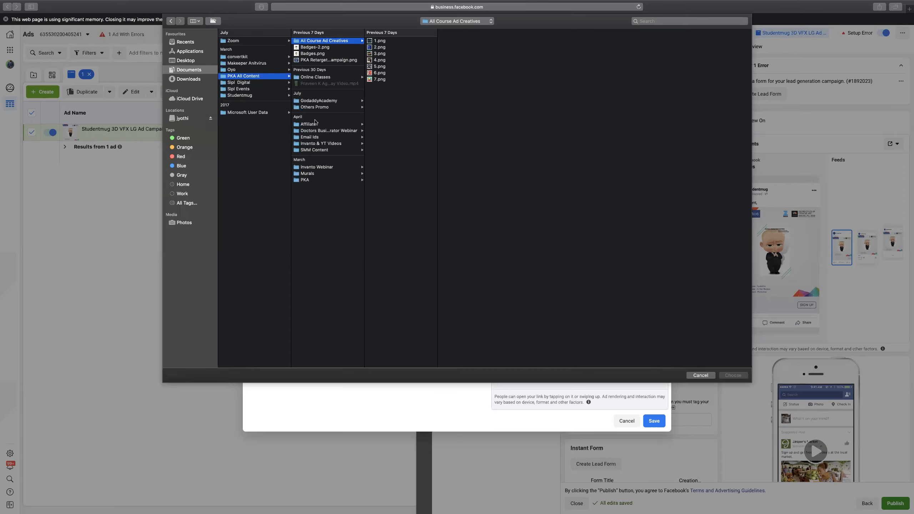
left_click(296, 78)
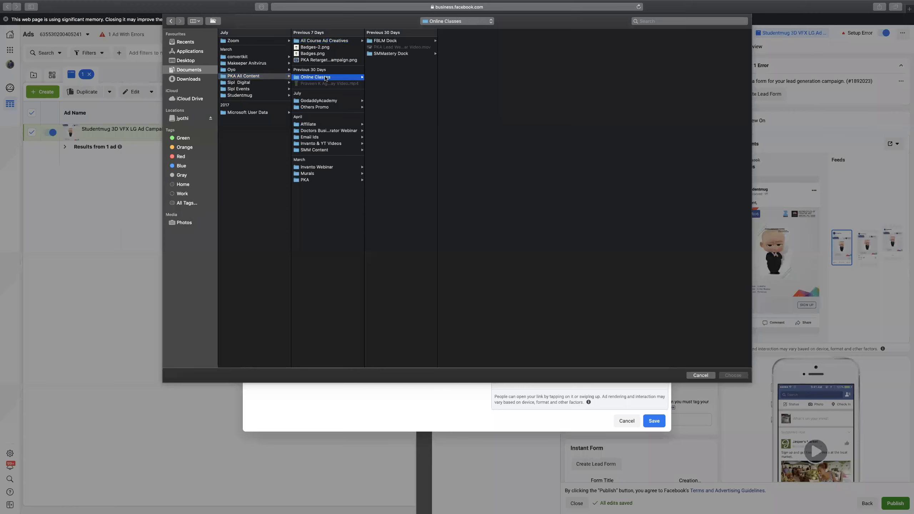
left_click(386, 41)
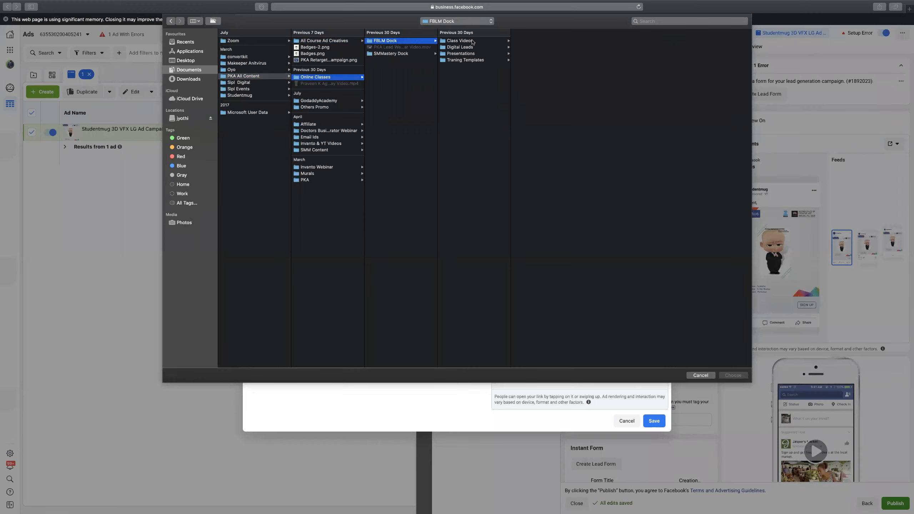
left_click(471, 41)
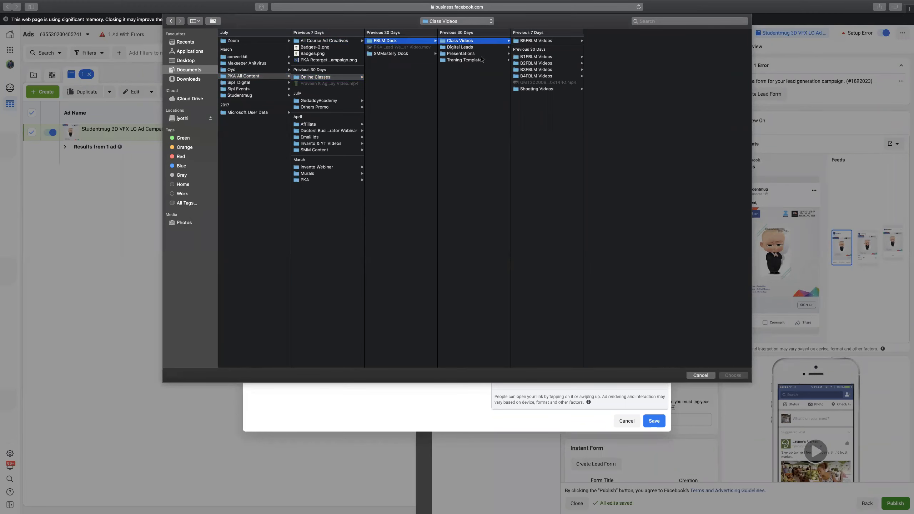
left_click(468, 60)
left_click(546, 40)
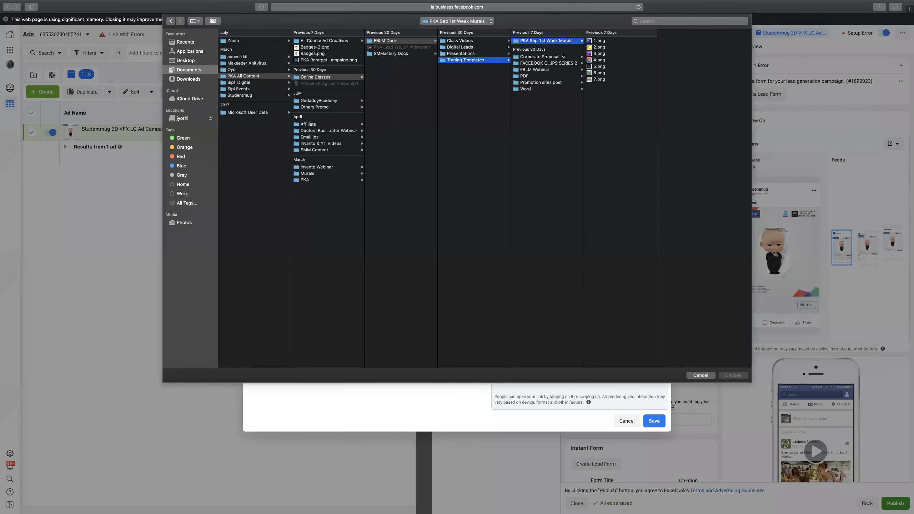
left_click(546, 58)
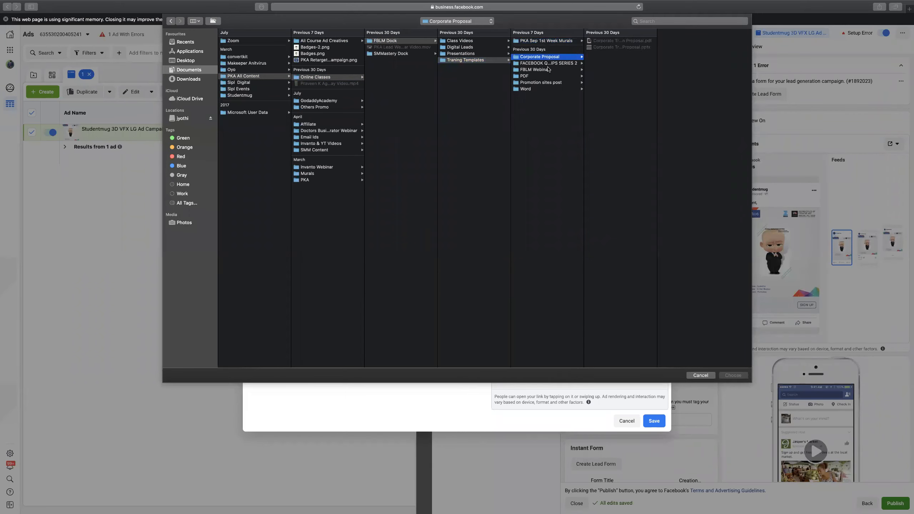
left_click(547, 69)
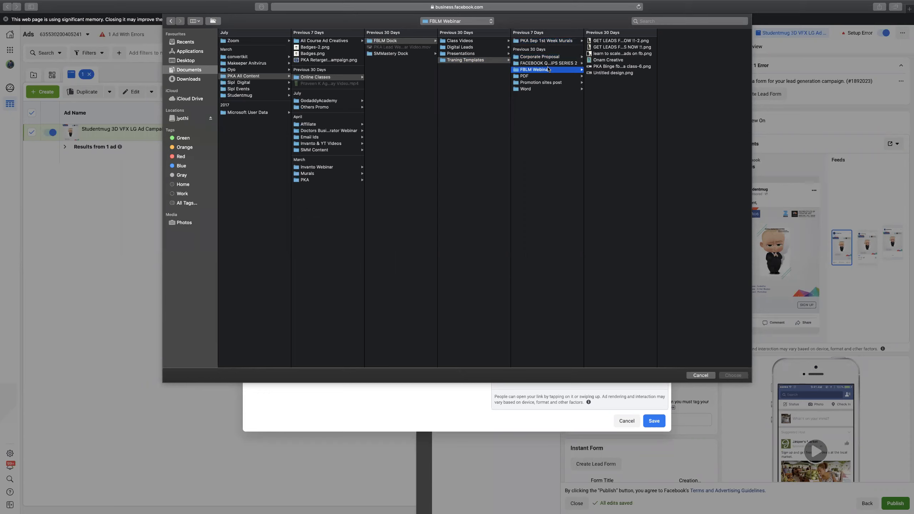
key("Down")
key("Up")
key("Up")
key("Down")
key("Down")
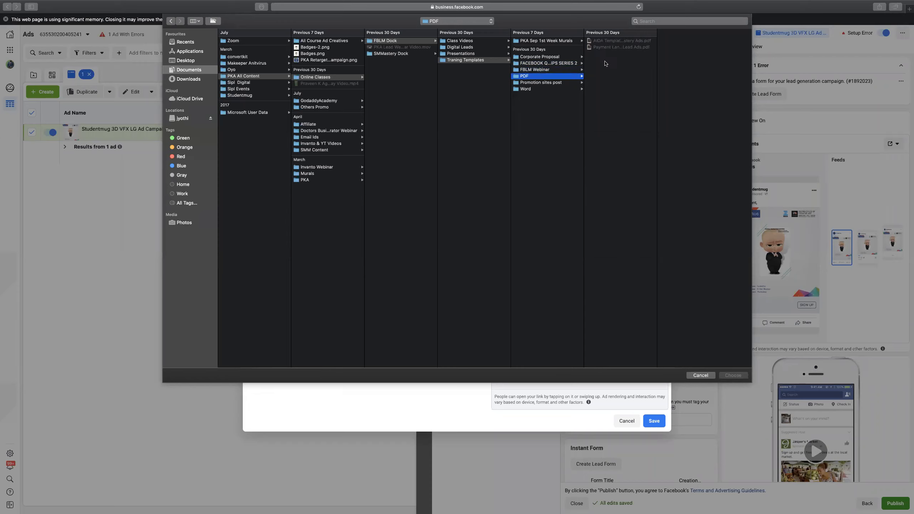
key("Down")
key("Down")
key("Up")
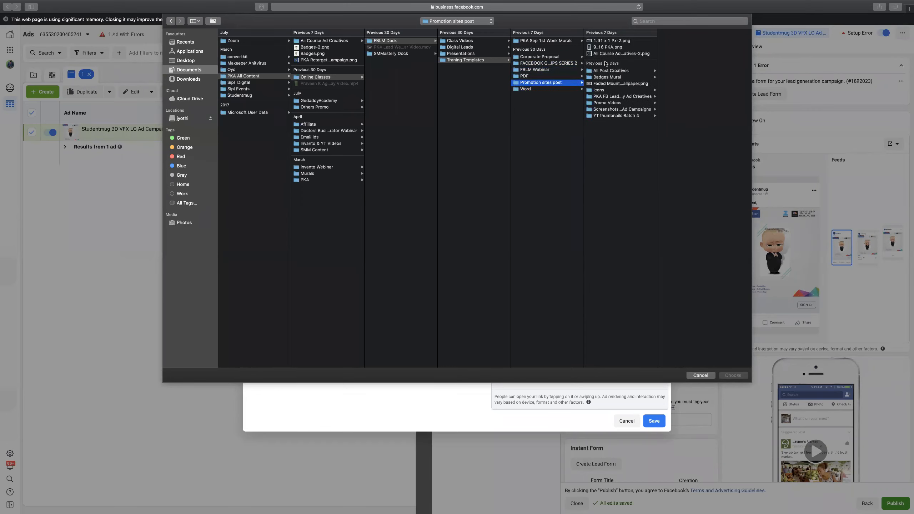
Upload 9_16 PKA.png (900×1600) and save it for the Stories placements.
left_click(606, 41)
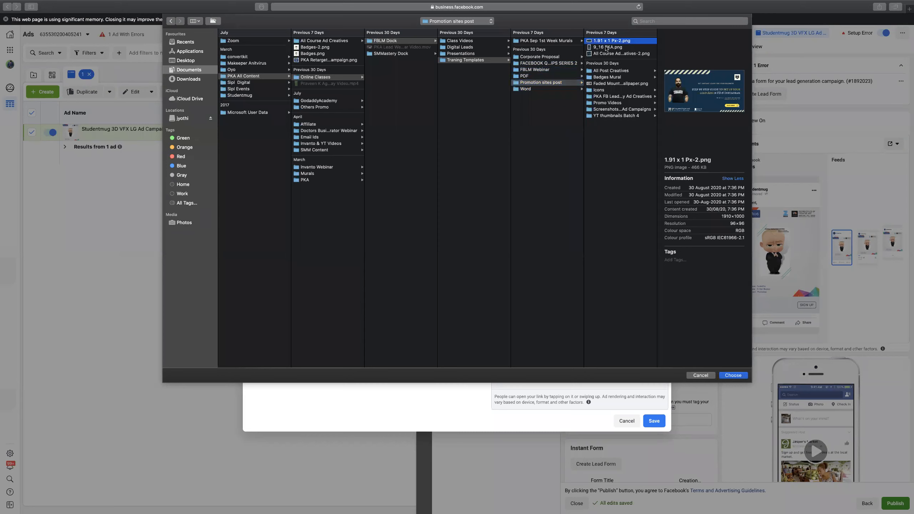
left_click(599, 47)
left_click(734, 376)
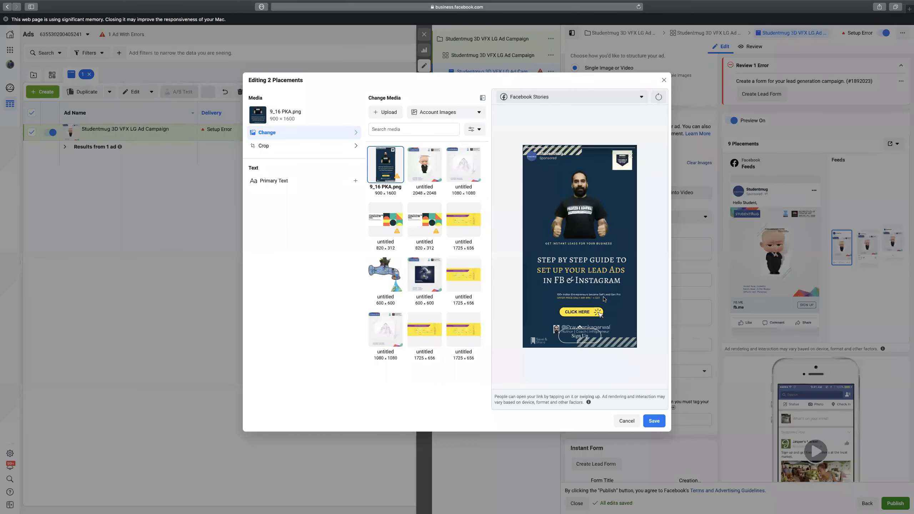
left_click(653, 421)
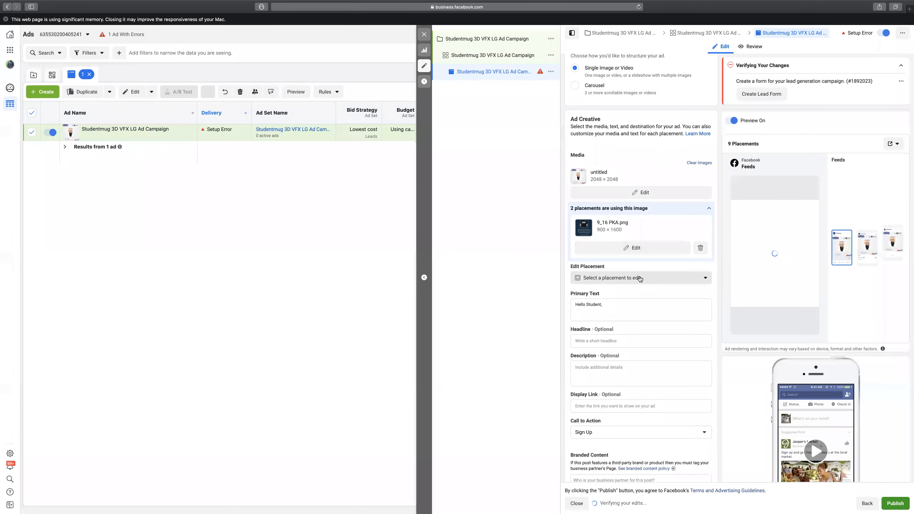
Upload 1.91 x 1 Px-2.png for the Search Results and Instant Articles placements and save.
left_click(639, 279)
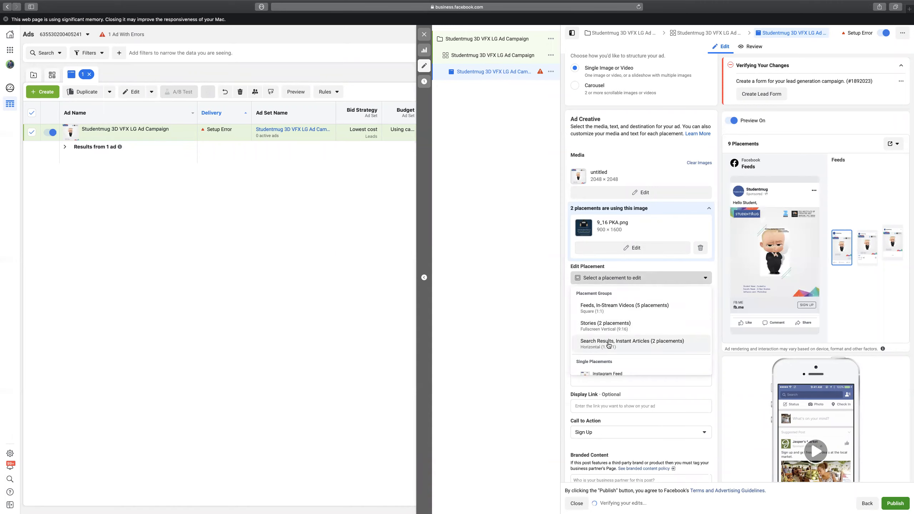
left_click(608, 341)
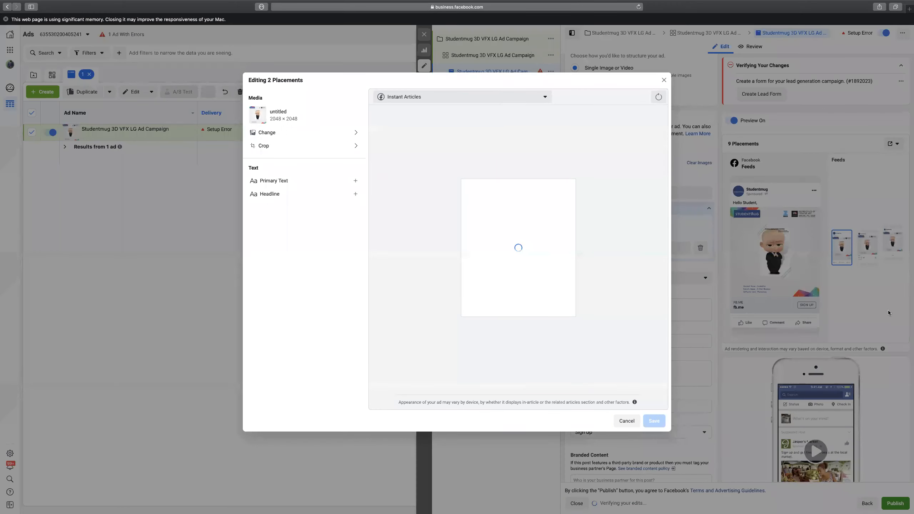
left_click(267, 132)
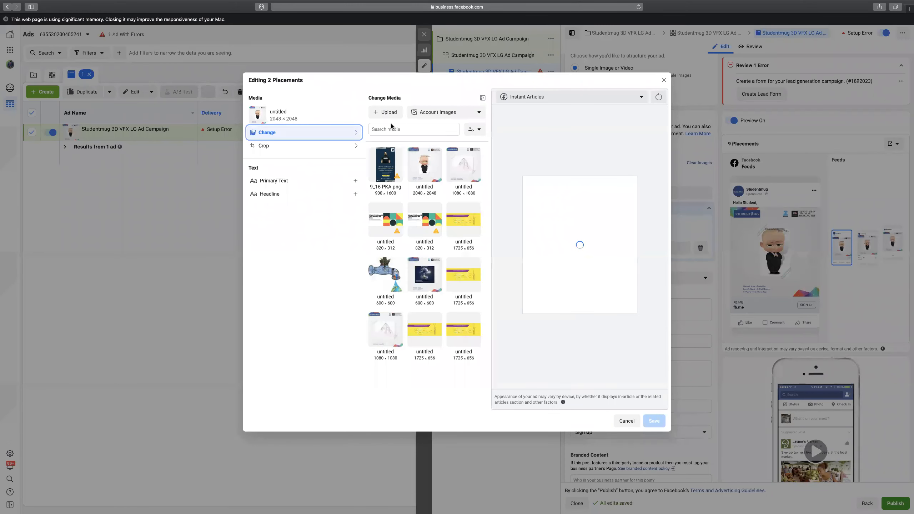
left_click(384, 112)
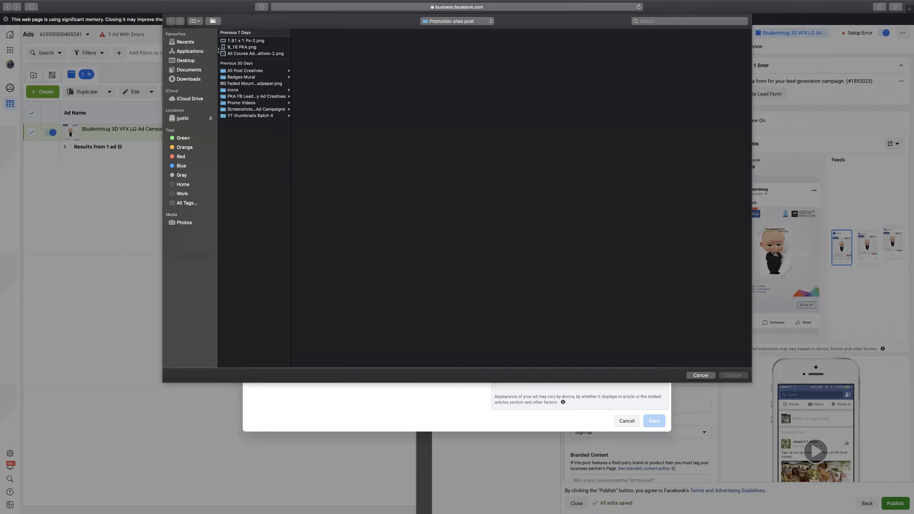
left_click(234, 41)
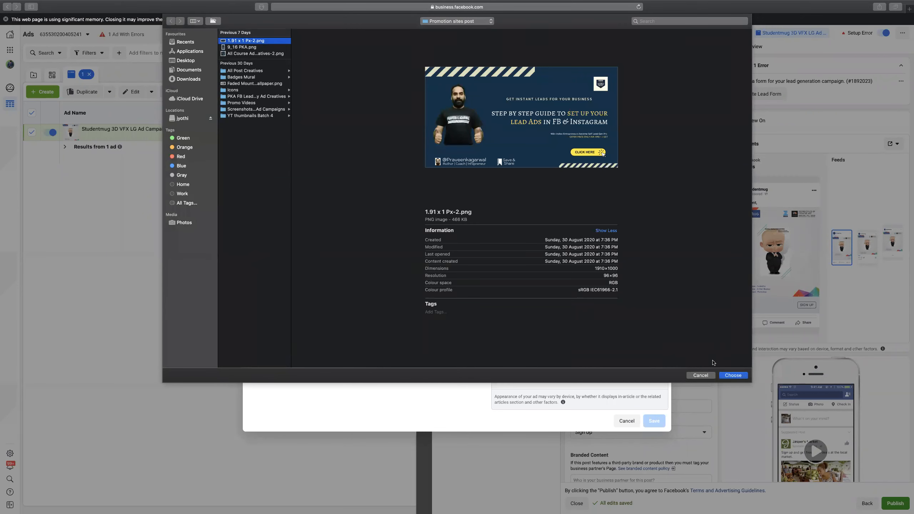
left_click(733, 375)
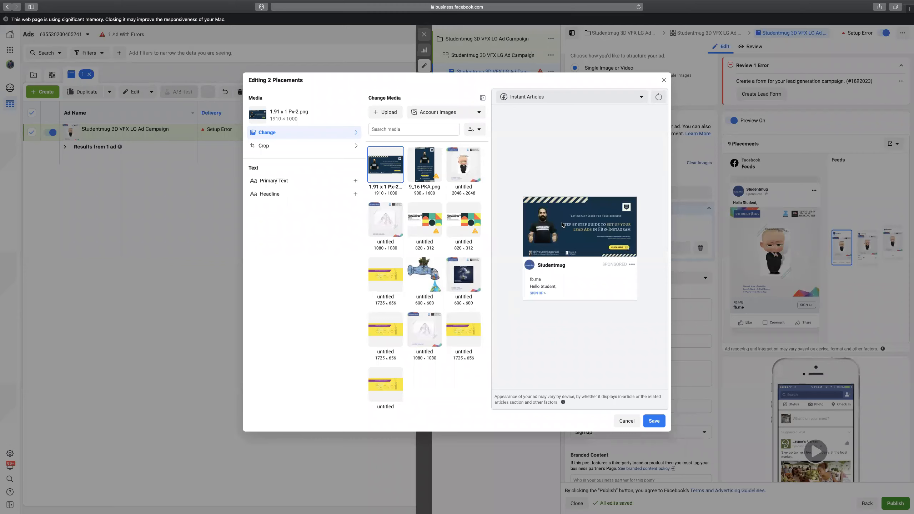
left_click(653, 421)
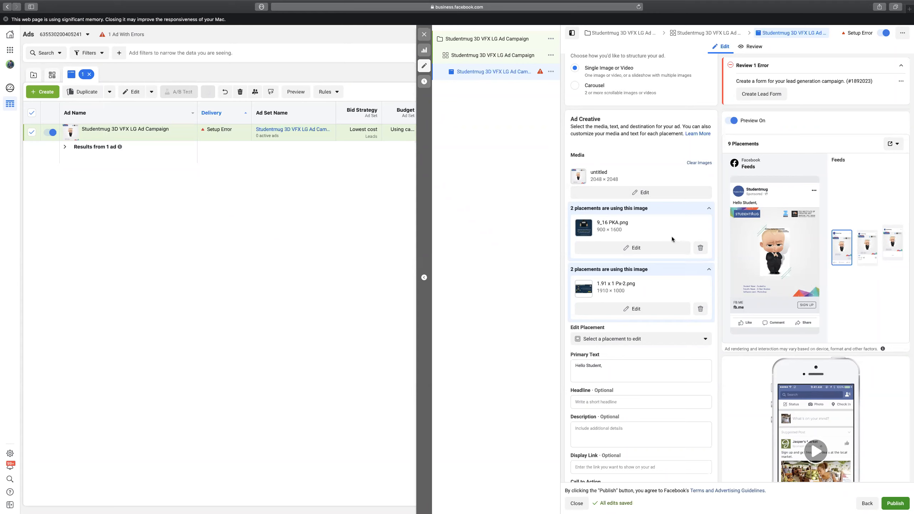
Remove both '2 placements are using this image' customizations.
scroll(693, 297, "down", 3)
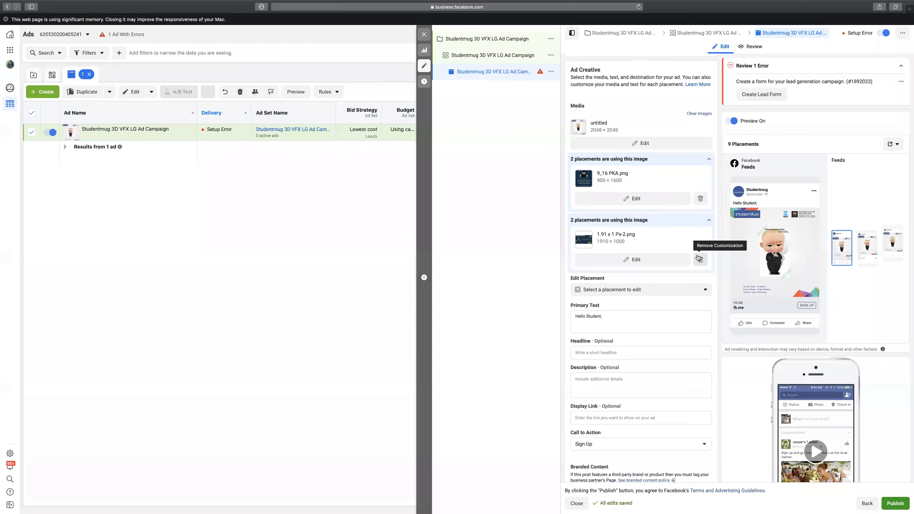
left_click(700, 200)
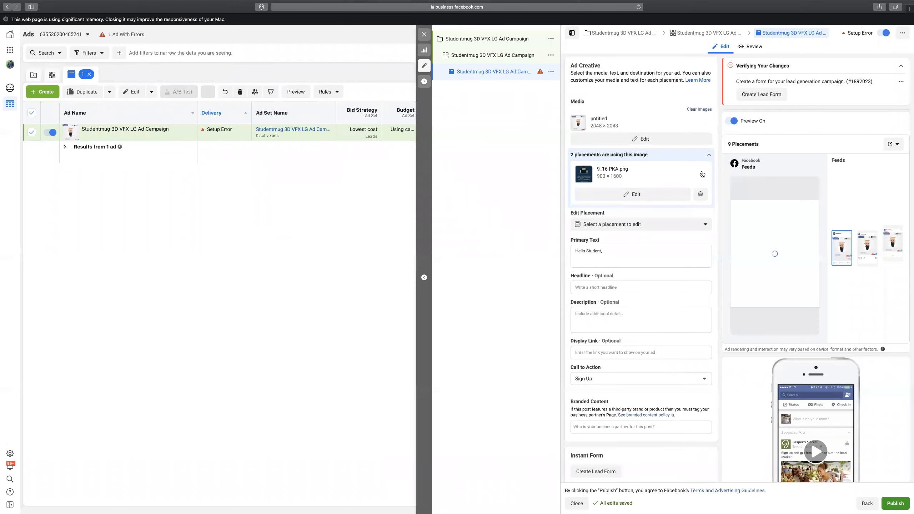
left_click(702, 175)
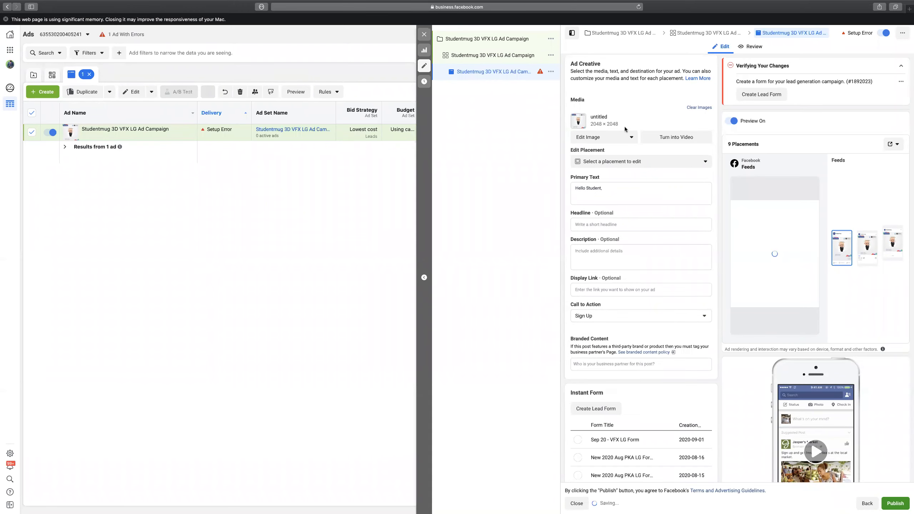
Under 'Hello Student,' add the line 'Are you worried about your career in the pandemic crisis?'.
left_click(640, 187)
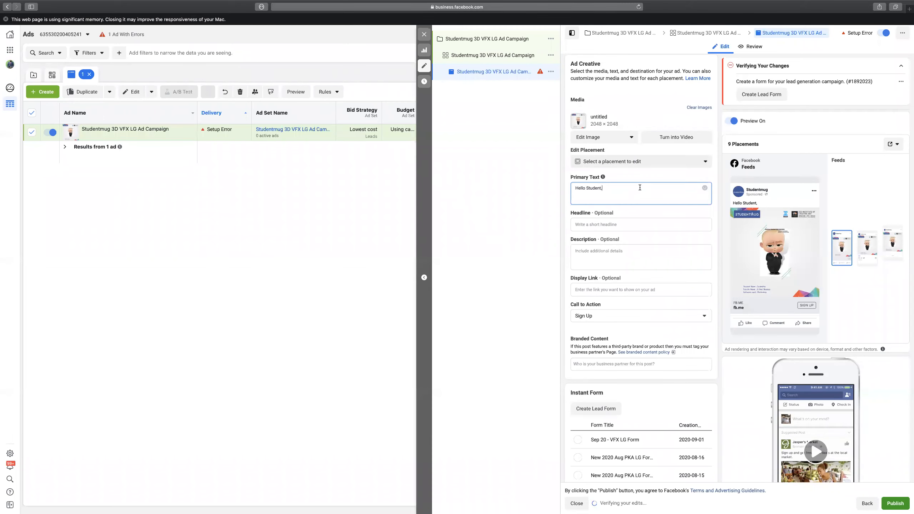
key("Return")
type("Ever woke up")
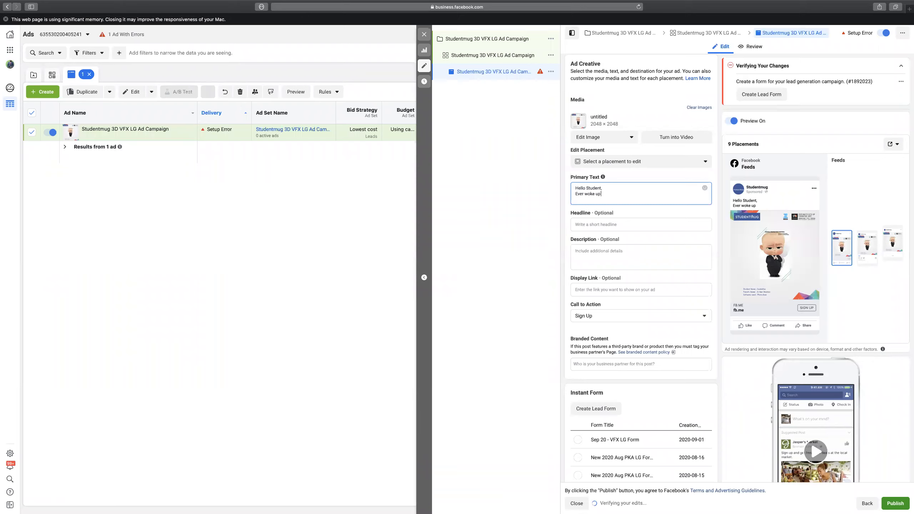
key("BackSpace")
key("BackSpace")
key("BackSpace")
key("BackSpace")
key("BackSpace")
key("BackSpace")
key("BackSpace")
key("BackSpace")
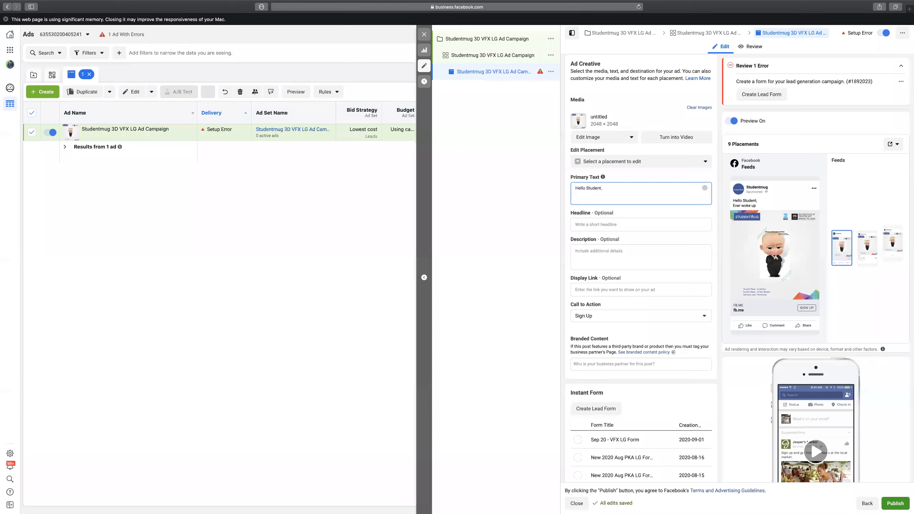
type("Still wor")
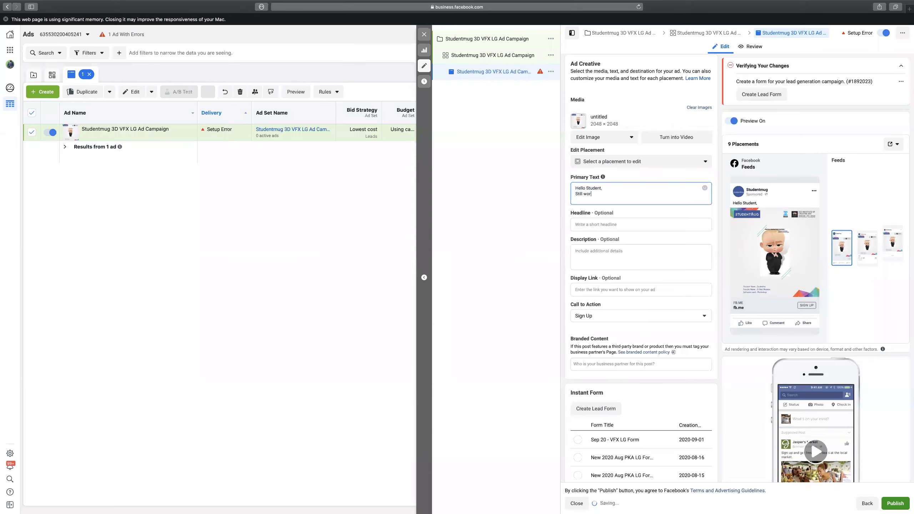
type("ried on")
key("BackSpace")
key("BackSpace")
type("abo")
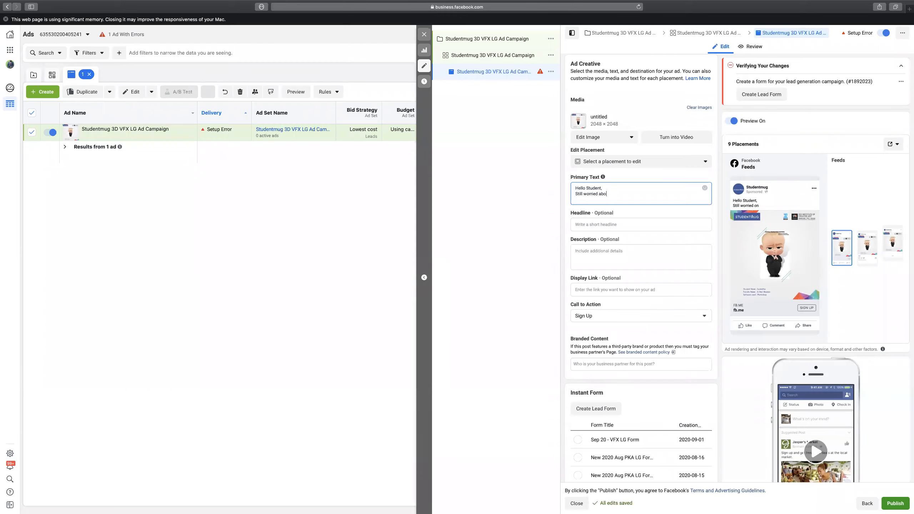
type("ut your career in the pandemic crisis")
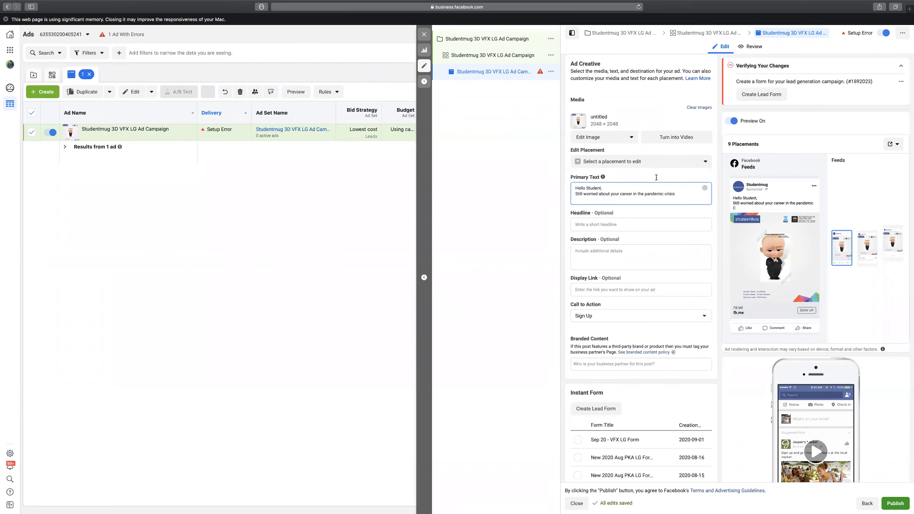
double_click(577, 193)
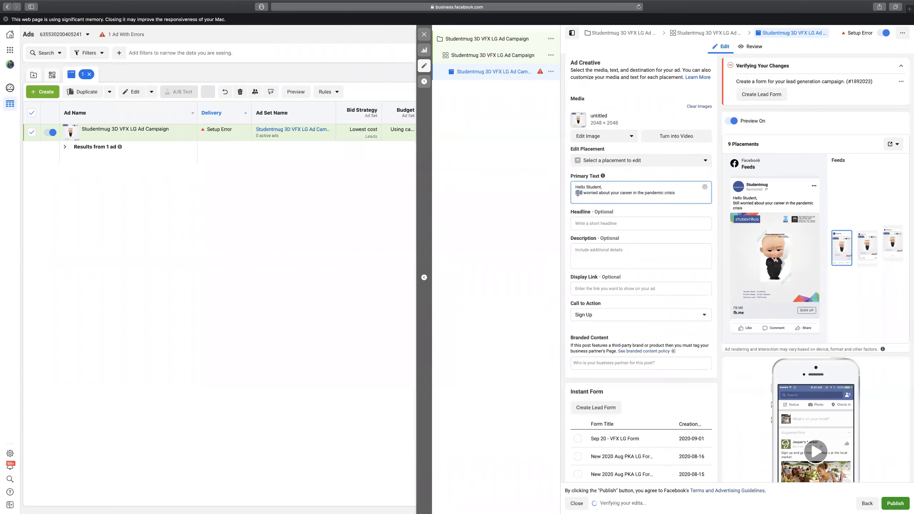
type("Are you")
left_click(686, 195)
type("?")
Add a second line: 'Did you ever considered to grow your career in Creative Industry?'.
key("Return")
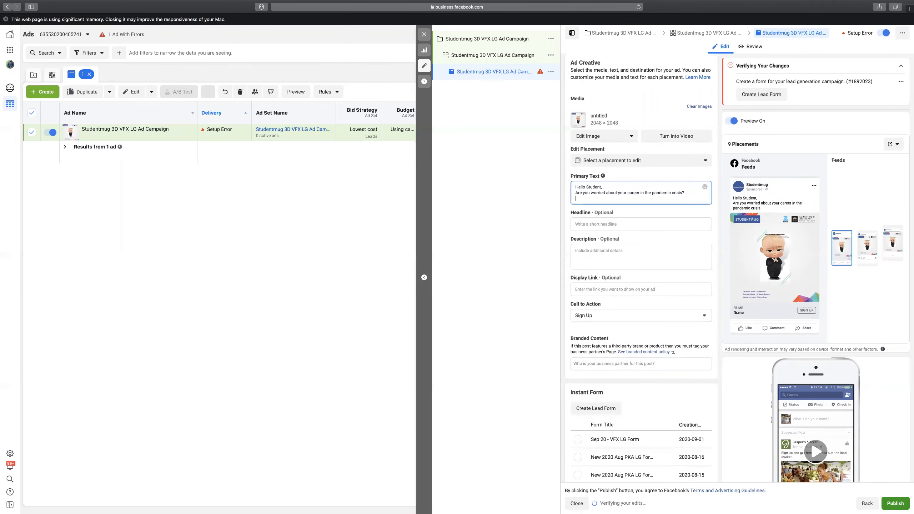
type("Did")
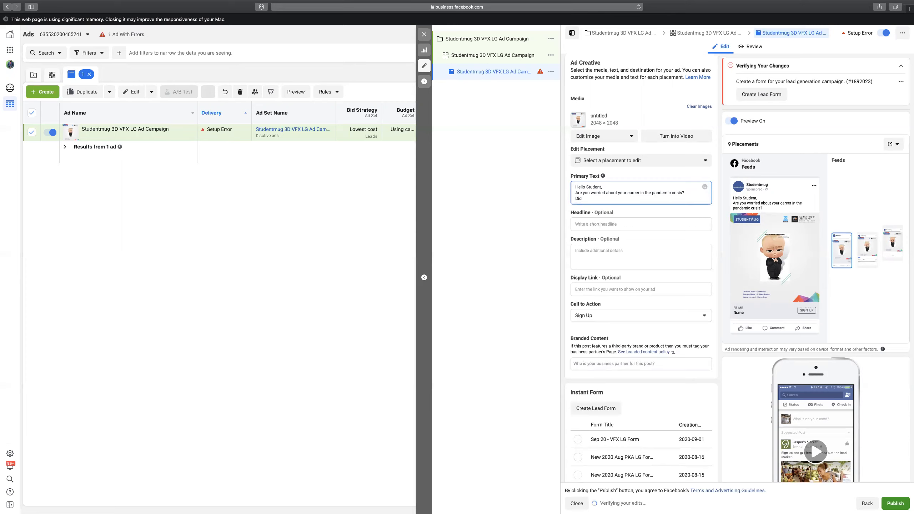
type(" you ever considered to grow your car")
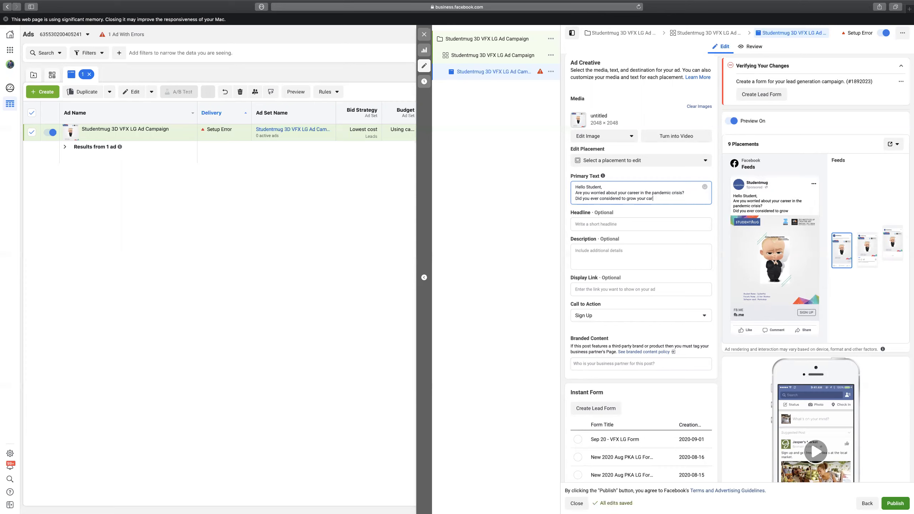
type("eer inC")
key("BackSpace")
type("Creative ")
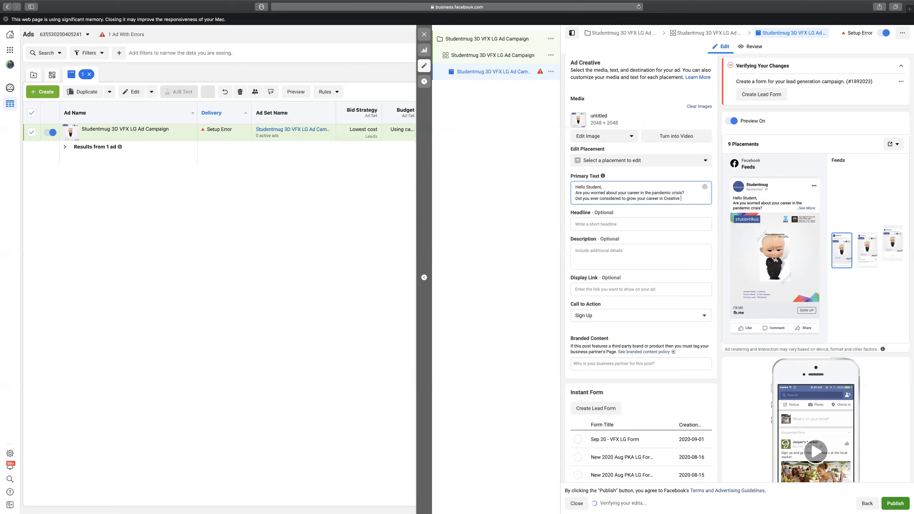
type("Industry?")
Add a paragraph saying Zee Institute of Creative Arts provides a 2-year 3D Animation & VFX course.
key("Return")
key("Return")
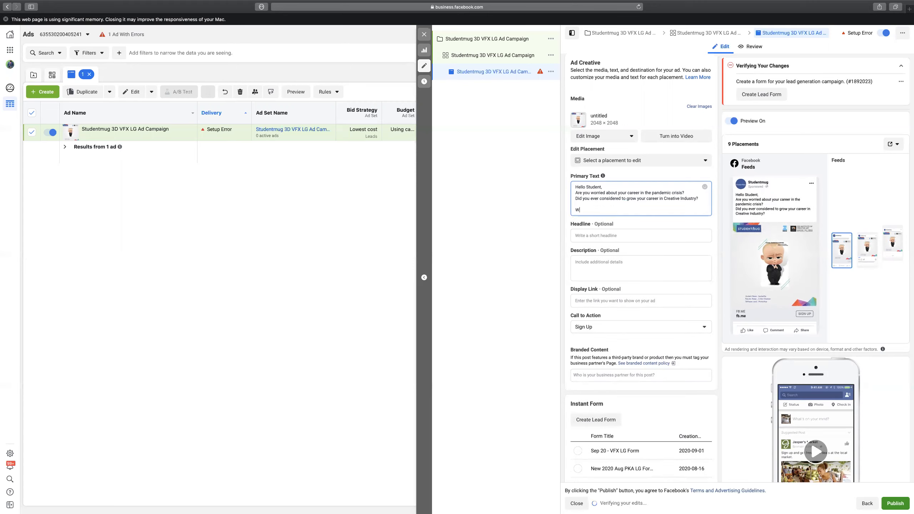
type("We at Zee Institute")
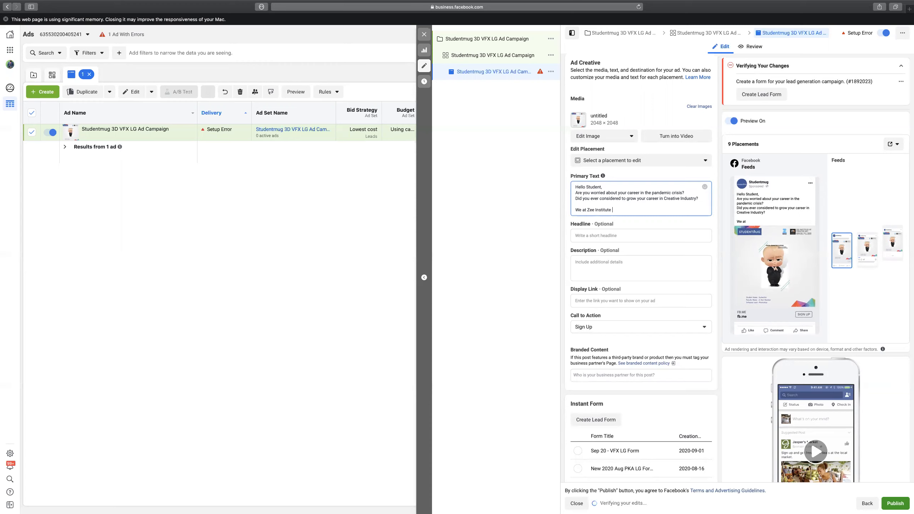
type(" of ar")
type("t")
key("BackSpace")
key("BackSpace")
key("BackSpace")
type("Care")
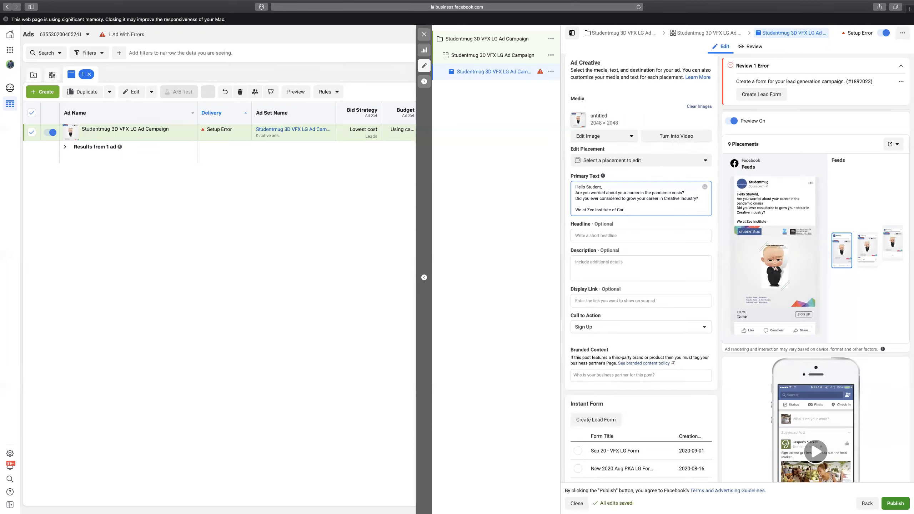
key("BackSpace")
type("ative ")
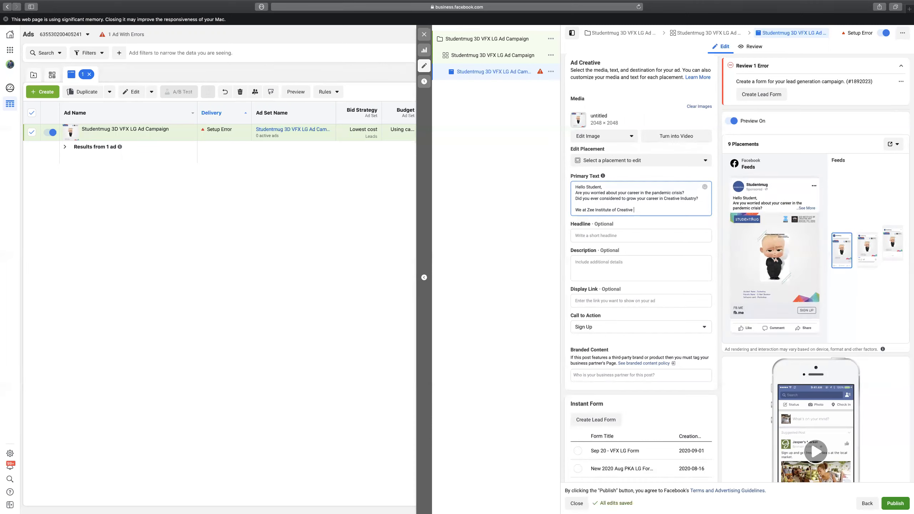
type("Arts provides")
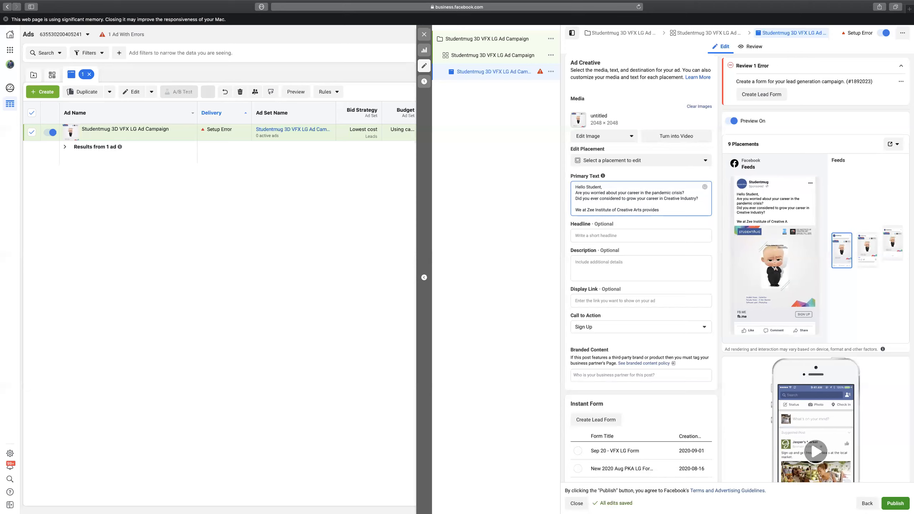
type(" 2 Years Professional ")
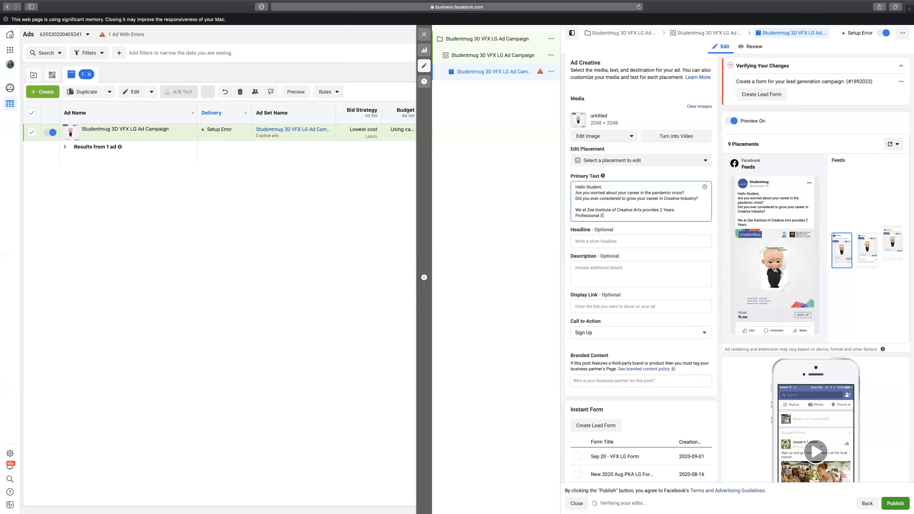
type("3D Animation & Visual Effects course and")
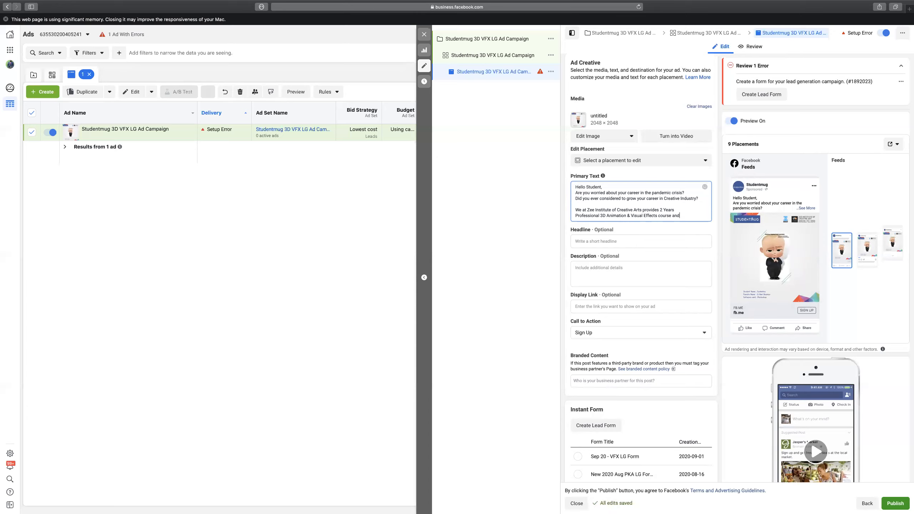
type(" get you Job Ready.")
Add lines on Basics-to-Job-Level training at ZICA Center and the 80% practical, 20% theory program.
key("Return")
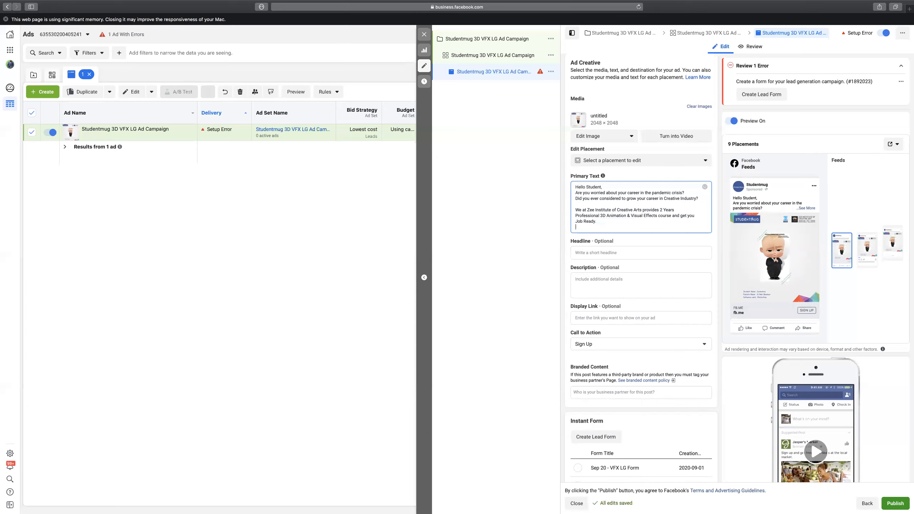
type("Right fro")
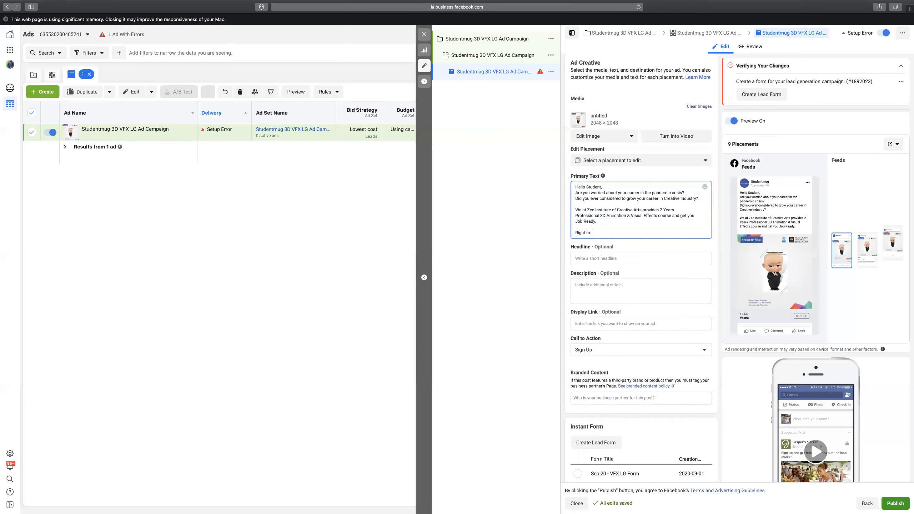
type("m the Basics to the Job Level ")
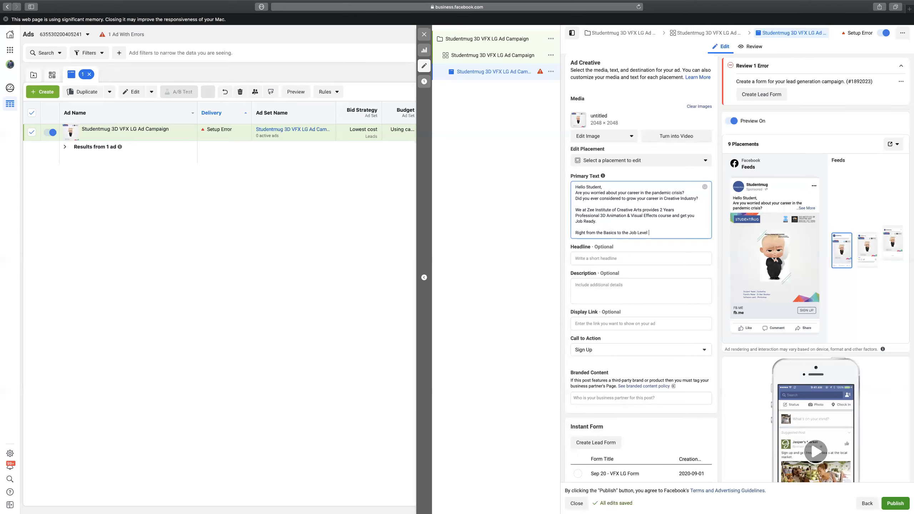
type("training is provided at ZIC")
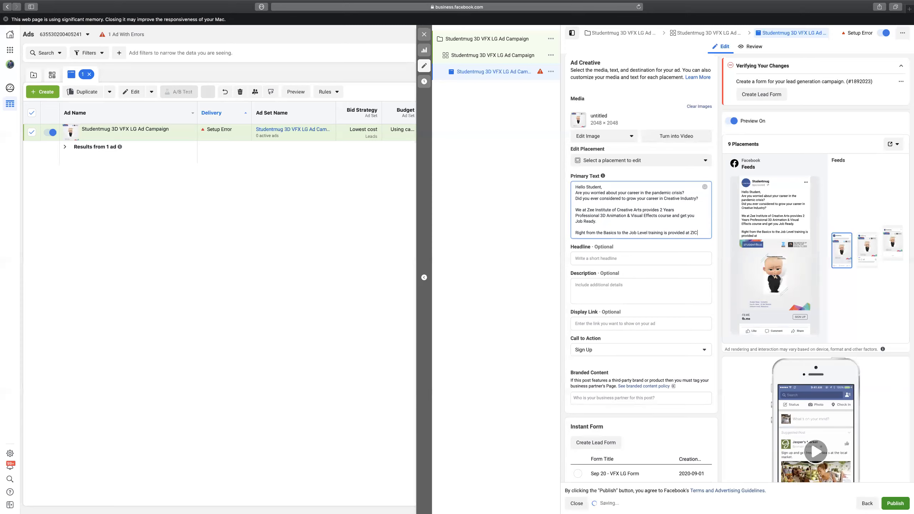
type("A Center")
key("Return")
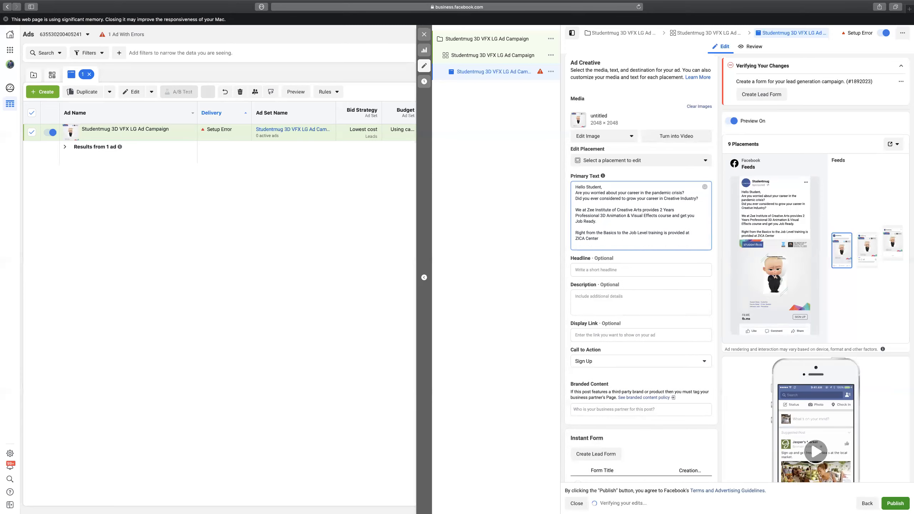
type("80")
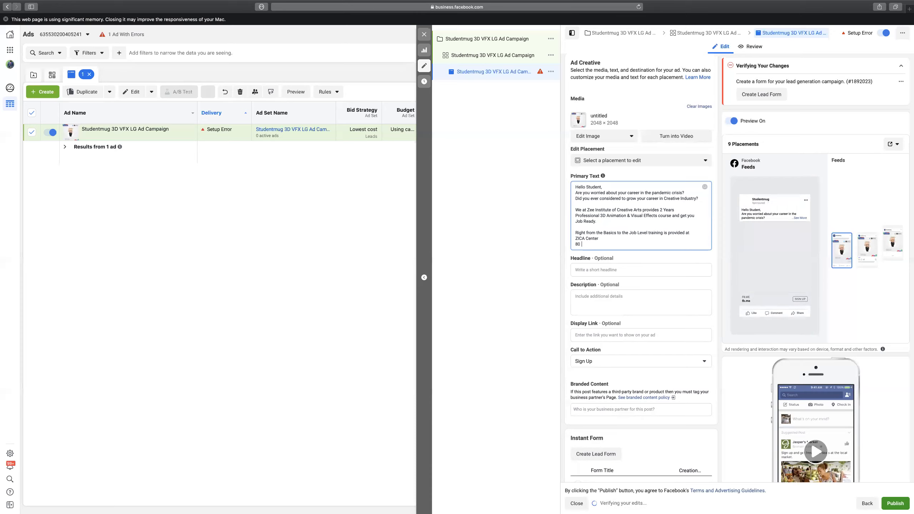
type(" % Practical Clas")
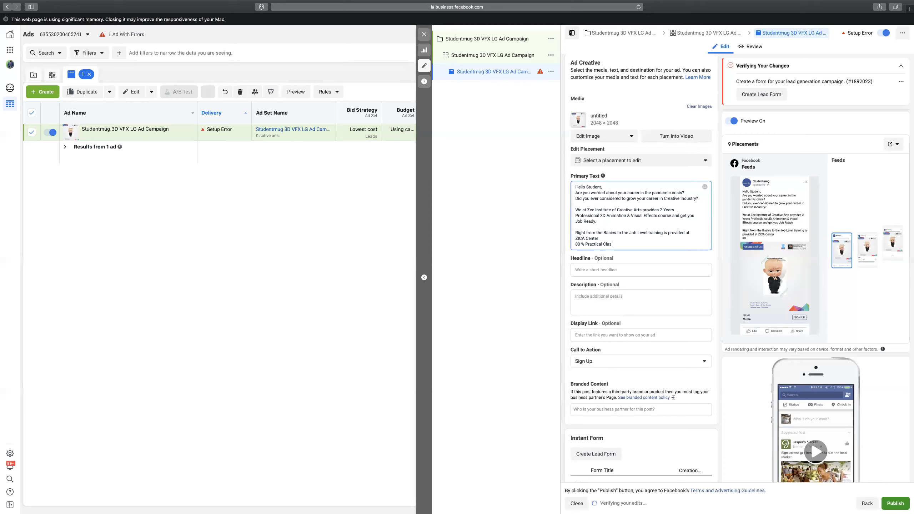
type("ses and 20% Theory tased")
key("BackSpace")
key("BackSpace")
key("BackSpace")
key("BackSpace")
type("based training program.")
Add the line about daily 2-hour classes at a High Tech Equipped centre for smooth learning.
key("Return")
type("Daily 2")
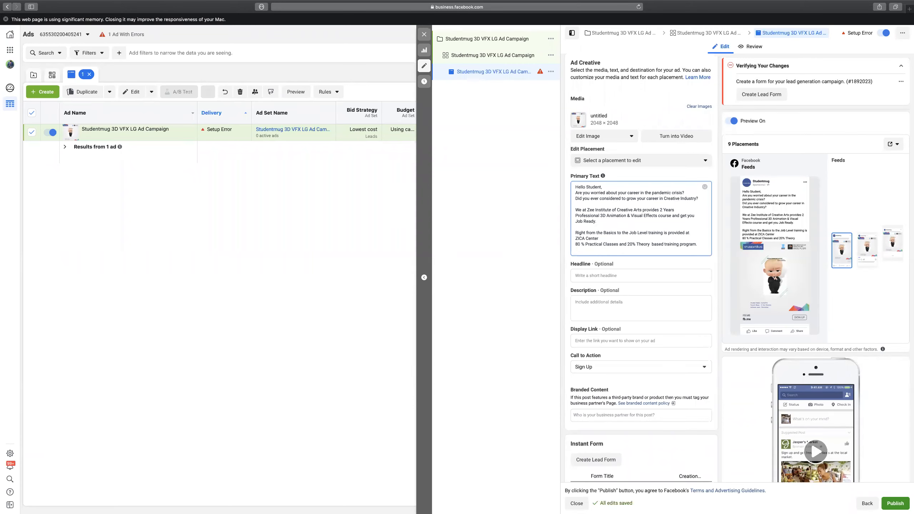
type(" Hout")
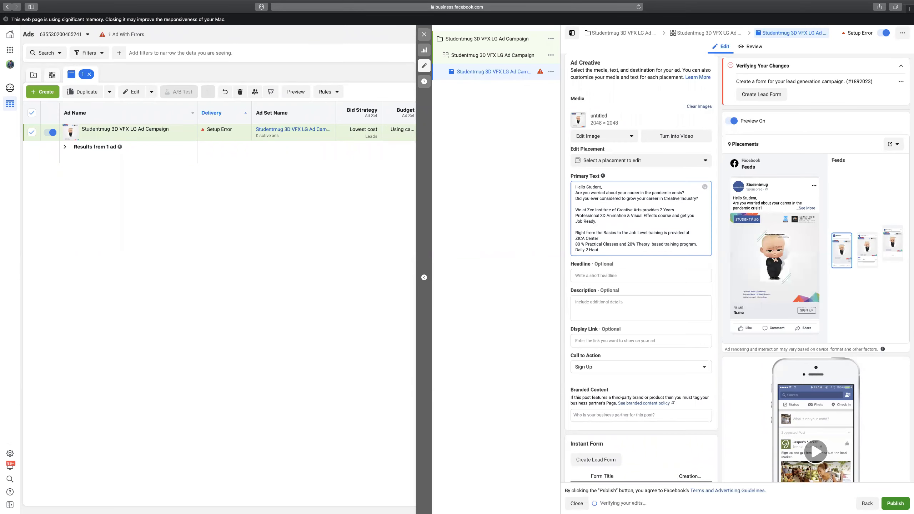
type("s of classes at our centre with High")
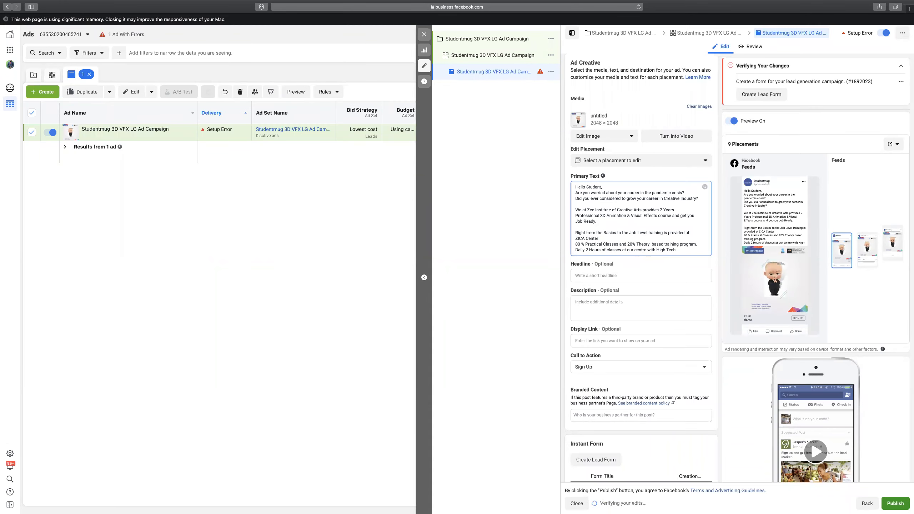
type("Tech Equipped ")
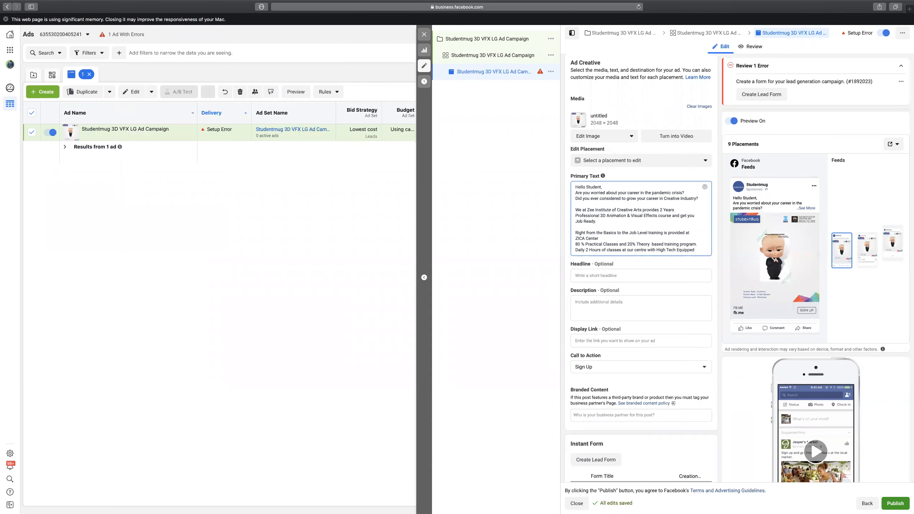
type("System to have a smooth ep")
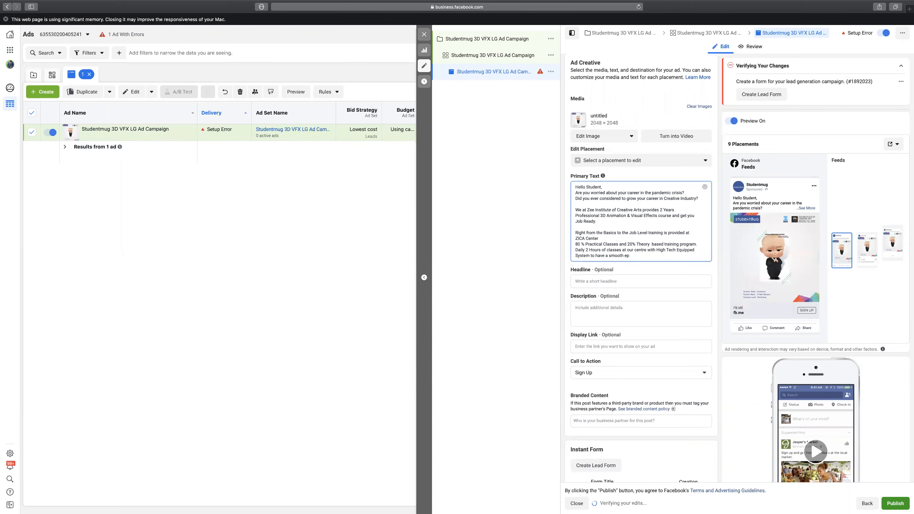
key("BackSpace")
type("xp")
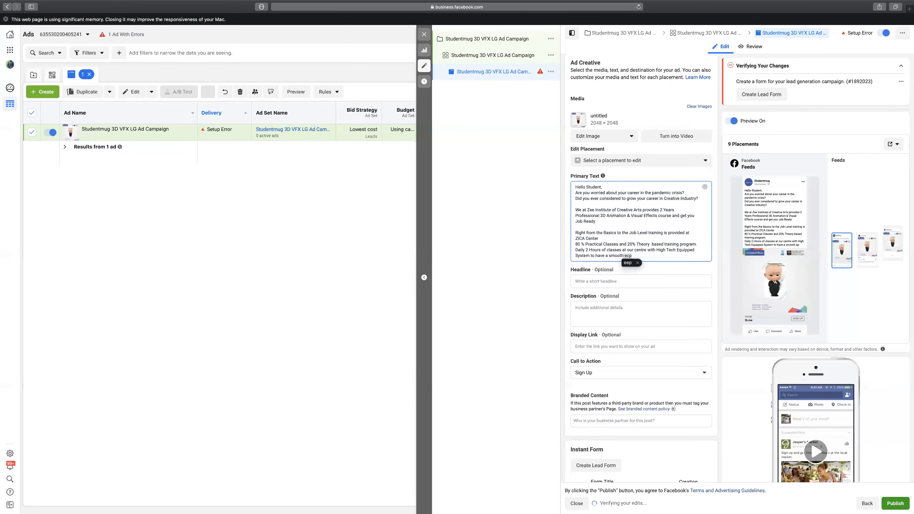
type("erience in learning")
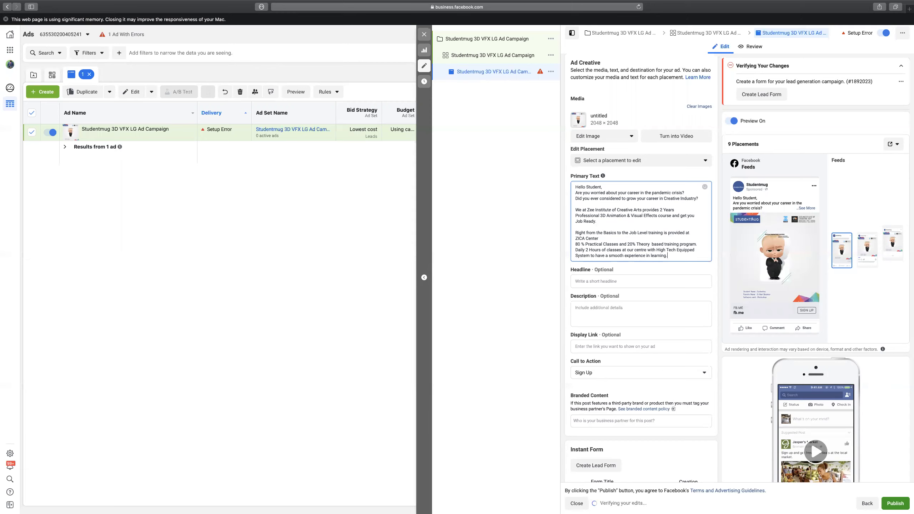
type(".")
key("Return")
Type the closing line offering a special 20% discount during the Covid Crisis to make dreams come true.
type("Go ")
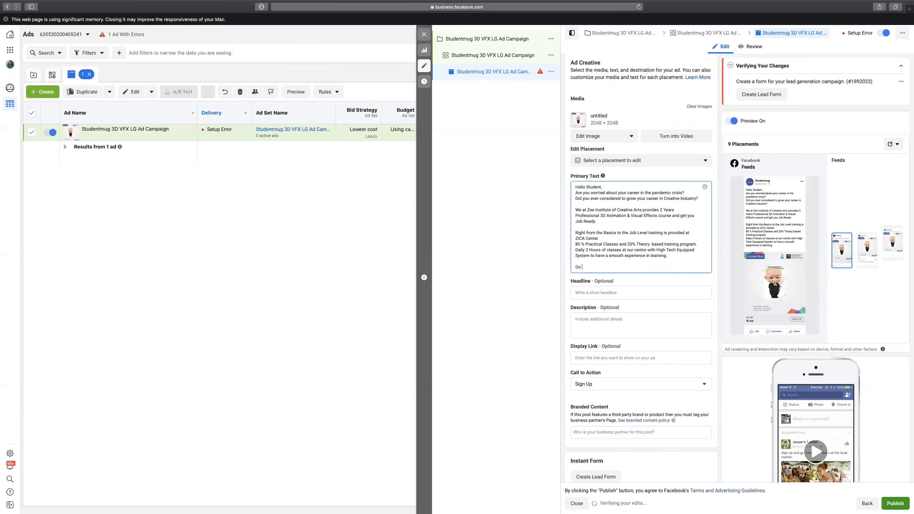
type("Ahead and Geta Specia ")
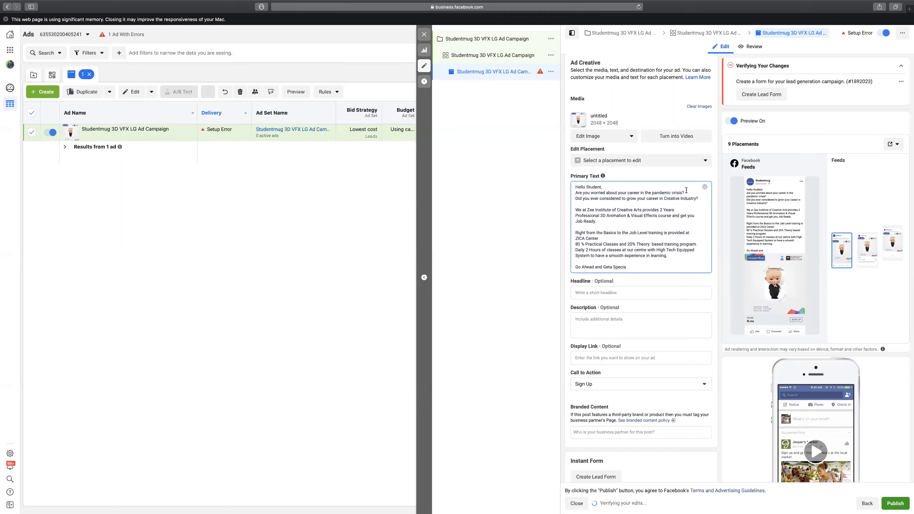
type("l")
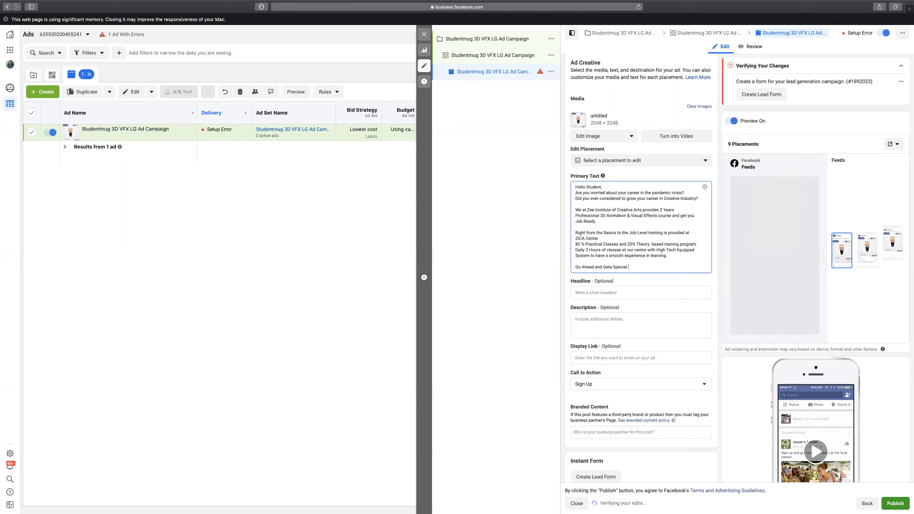
type("discount of 20% ")
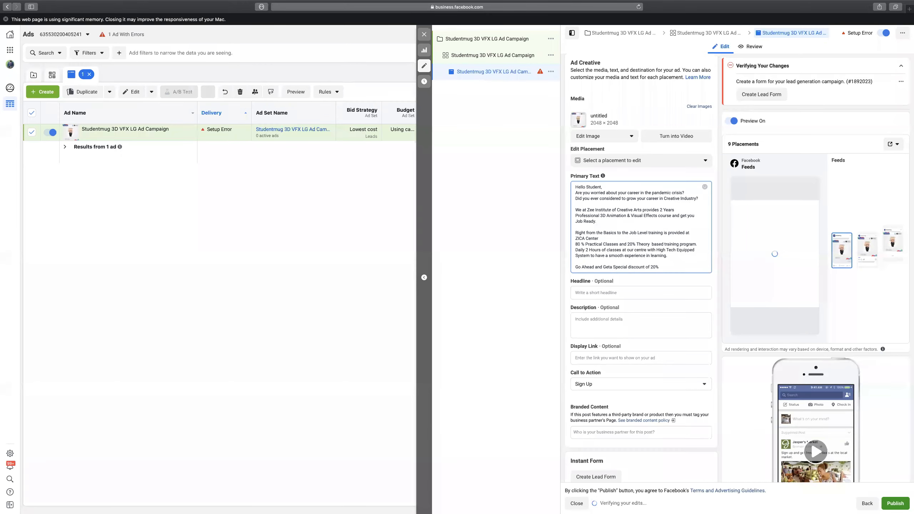
type("during the ")
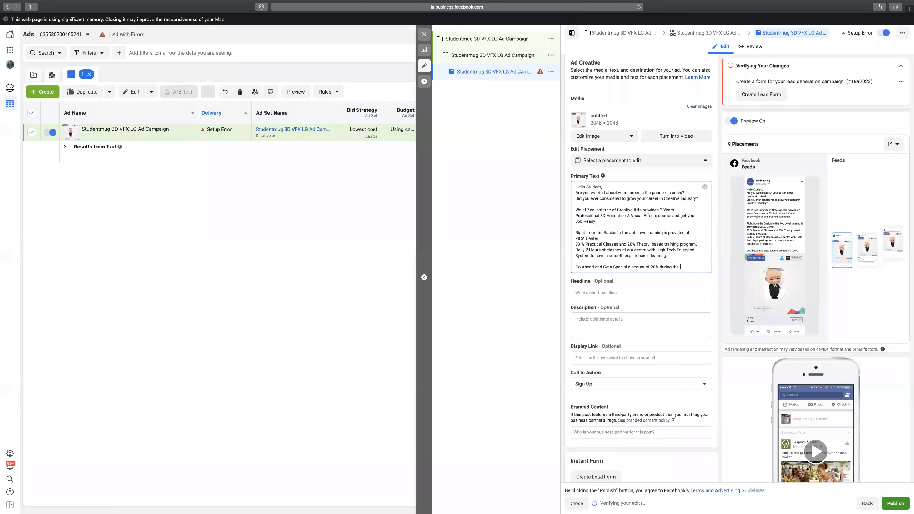
type("Cov")
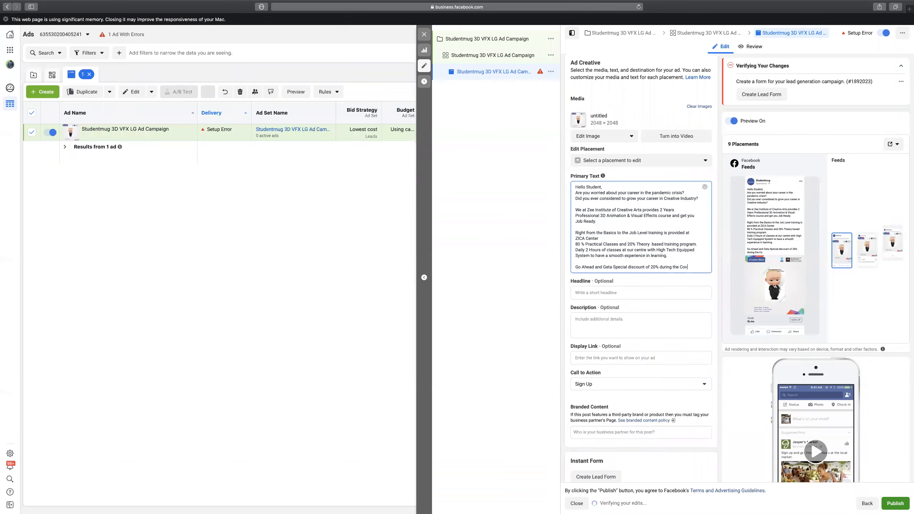
type("id Crisis so ")
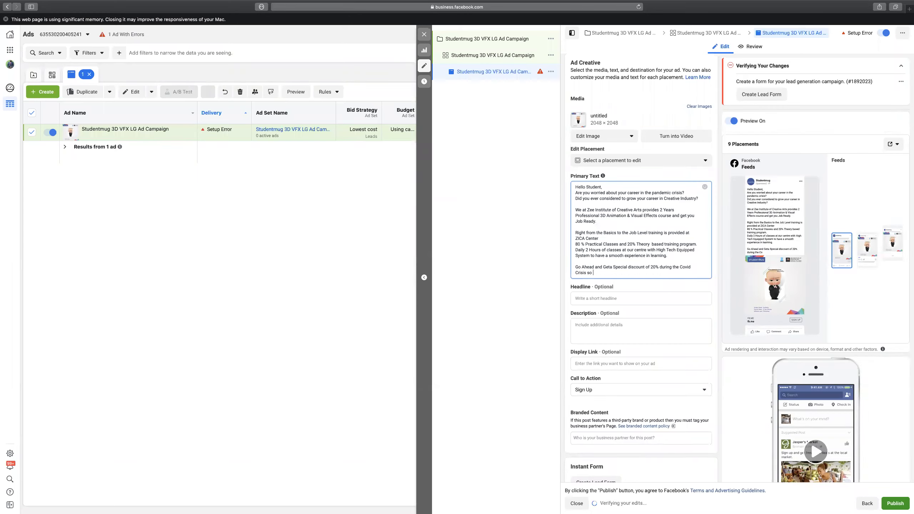
type("that you can")
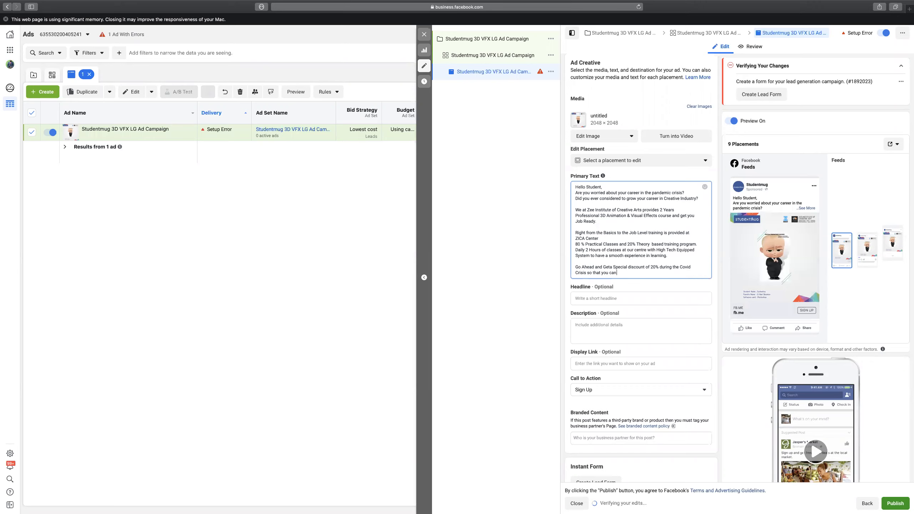
type(" make yo")
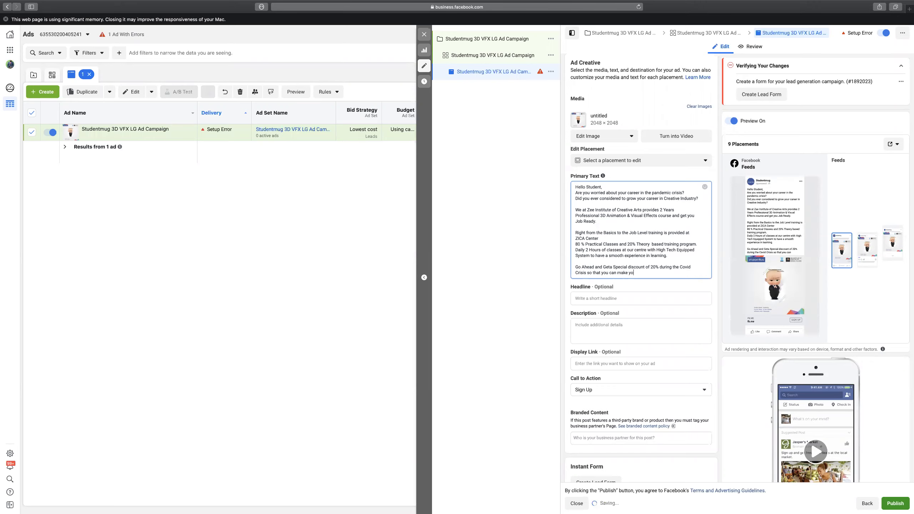
type("ur dream come true.")
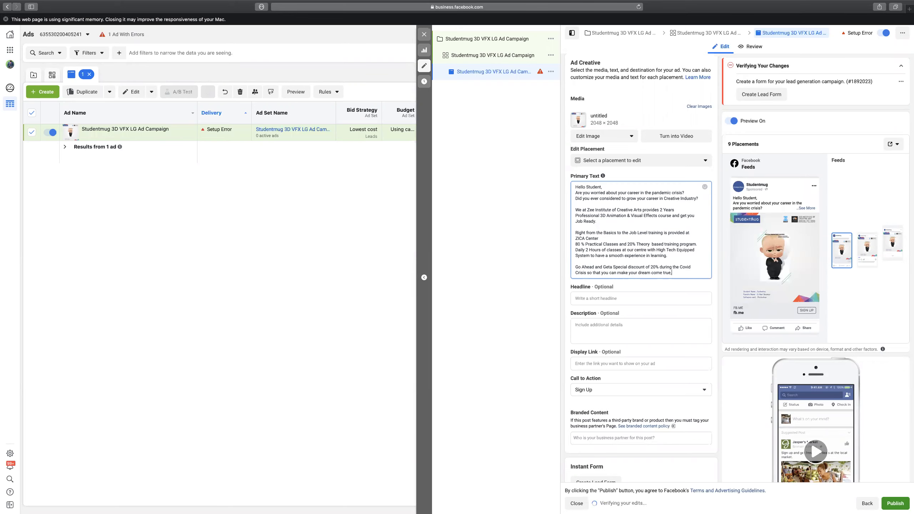
scroll(587, 413, "down", 1)
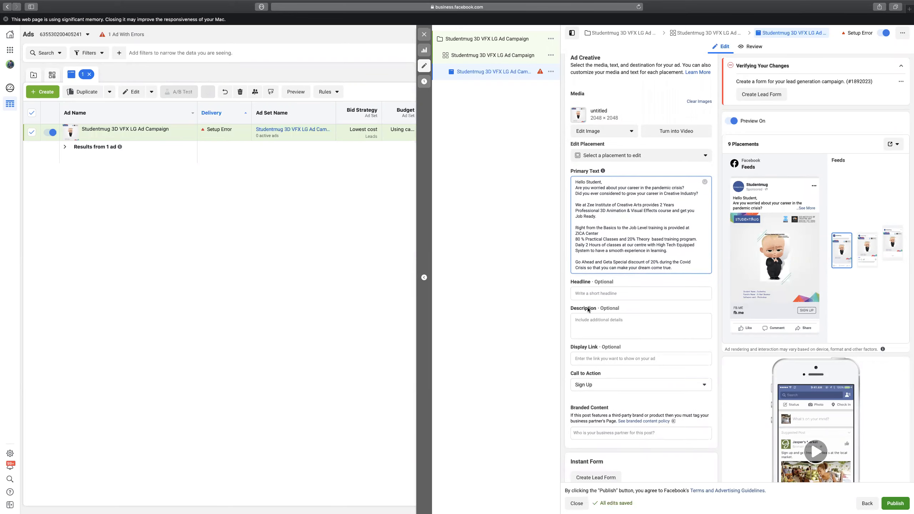
left_click(611, 256)
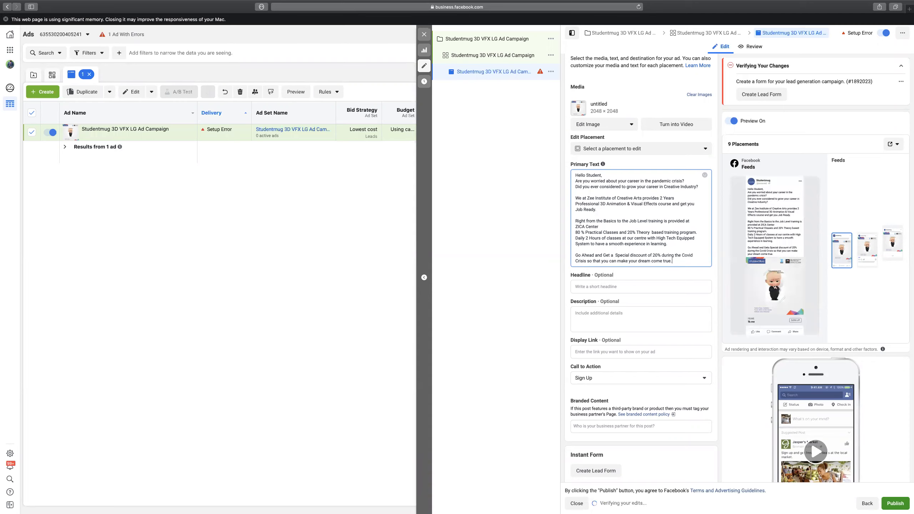
Add 'Click on the Sign up button and get a free consultation now !!' and a call line with the contact's name and phone.
key("Return")
key("Return")
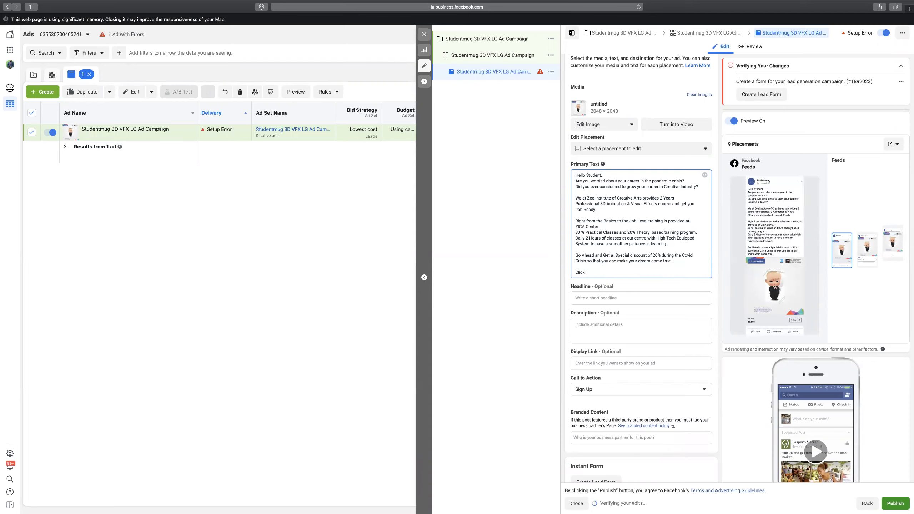
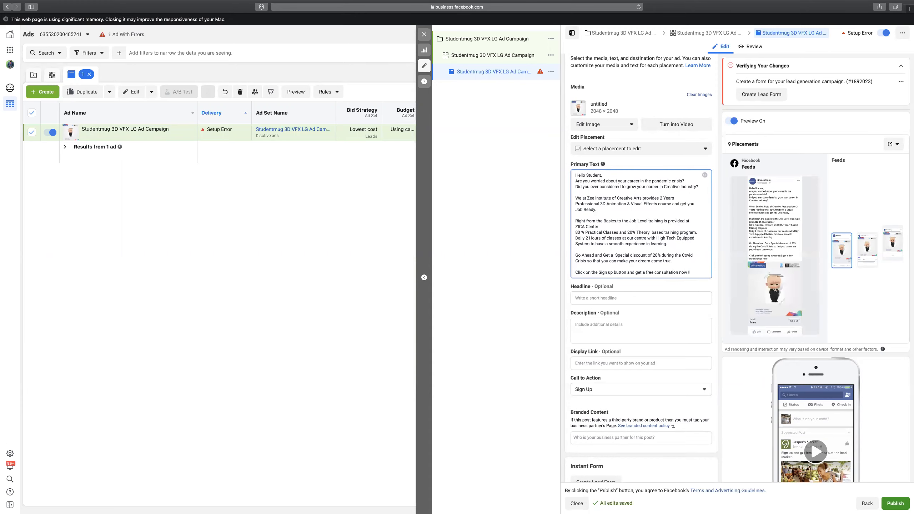
key("Return")
key("Return")
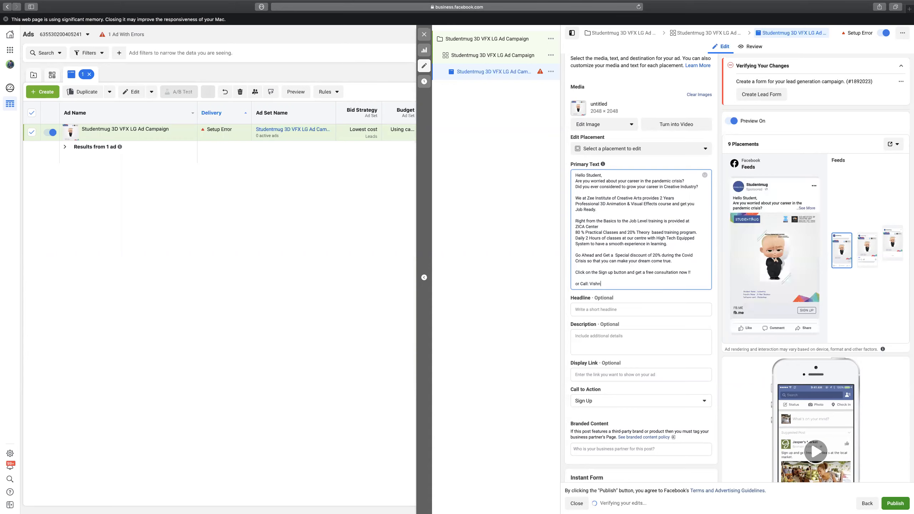
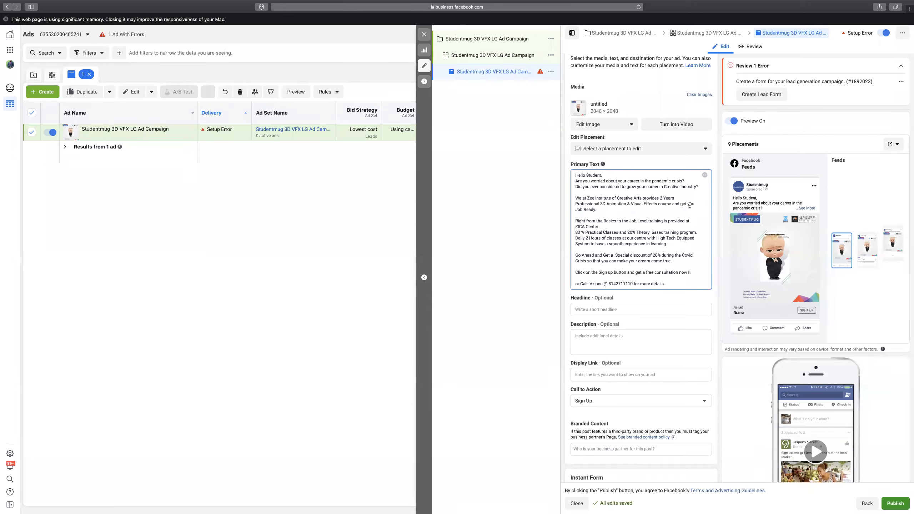
left_click_drag(597, 209, 570, 208)
left_click(597, 210)
left_click(669, 244)
left_click_drag(674, 261, 571, 255)
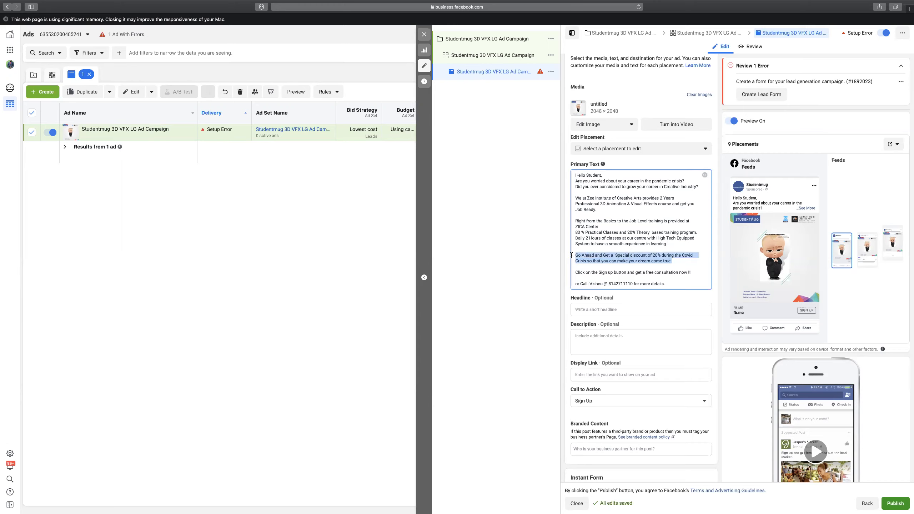
left_click(647, 258)
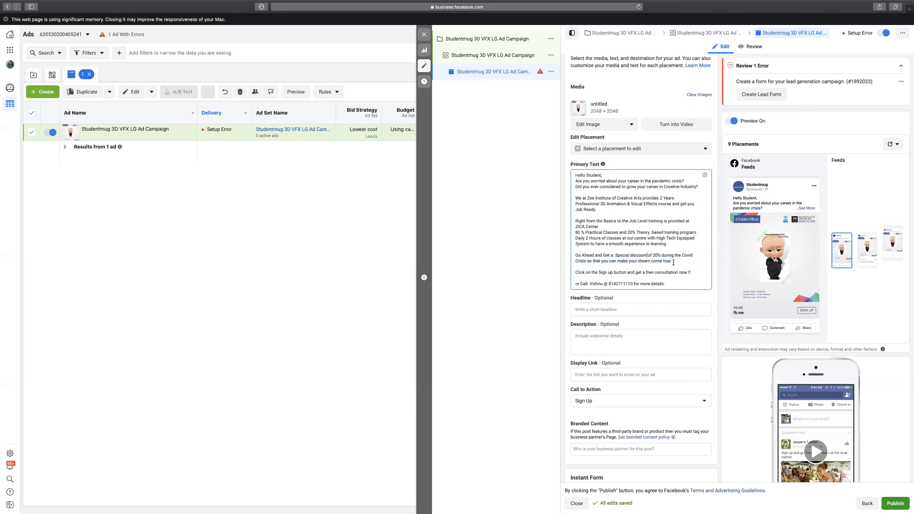
left_click_drag(677, 261, 572, 255)
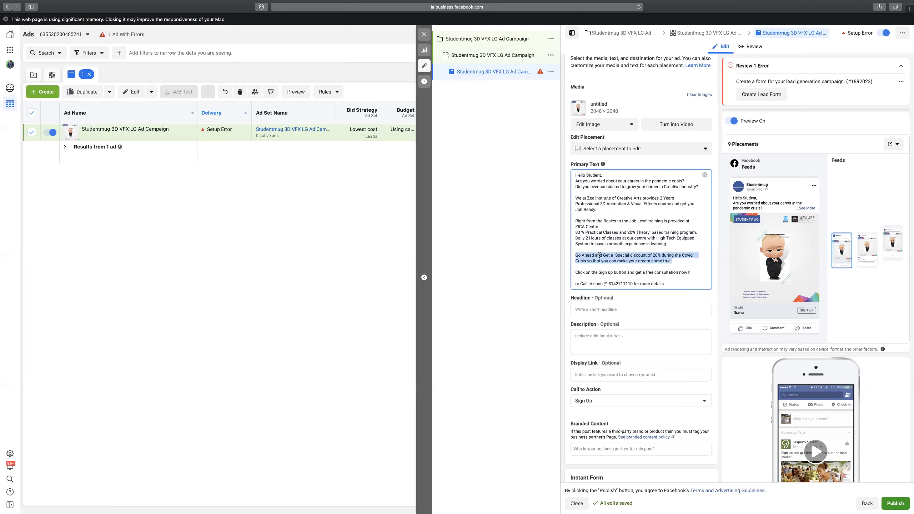
left_click(601, 255)
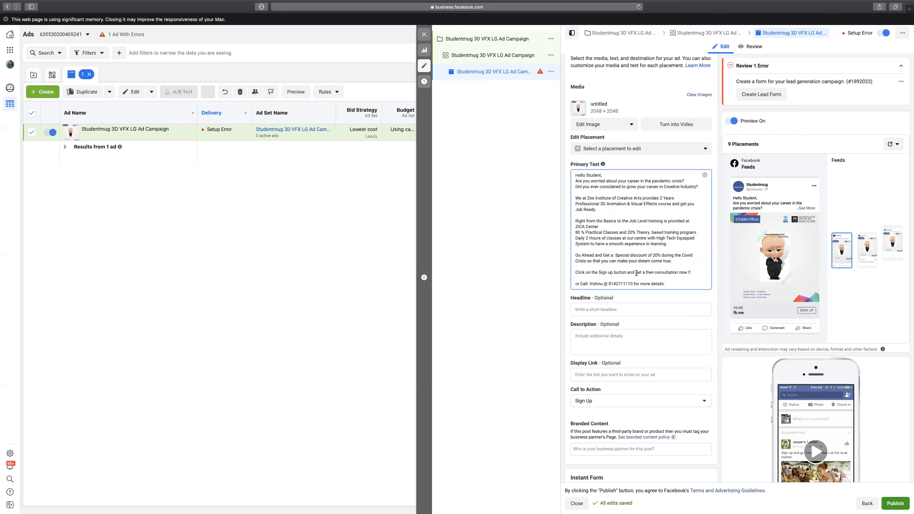
left_click_drag(643, 272, 685, 272)
left_click(685, 272)
double_click(621, 284)
Enter the headline 'Become a Professional 3D Animator Now'.
left_click(611, 309)
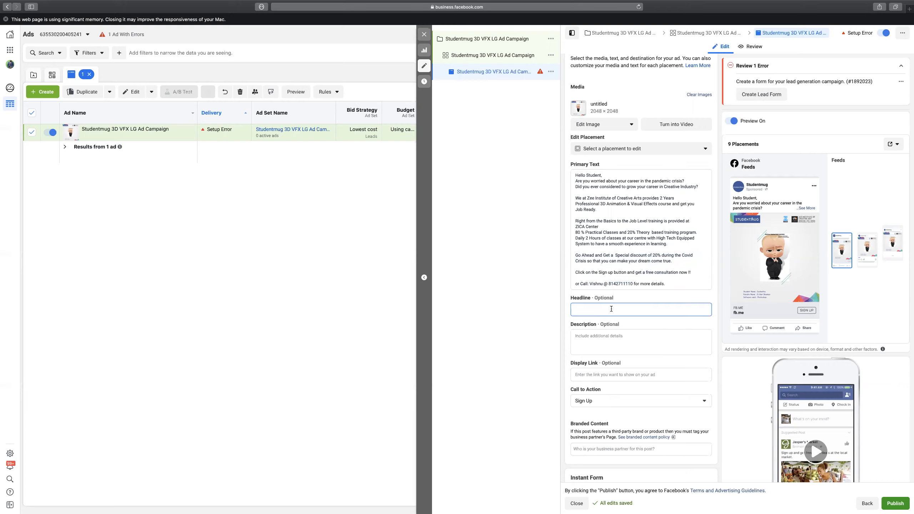
type("Become a Pro")
type("ge")
key("BackSpace")
key("BackSpace")
key("BackSpace")
type("fess")
key("BackSpace")
key("BackSpace")
key("BackSpace")
type("fessional 3 D Animator Now")
Enter the description 'In Just 24 Months'.
left_click(616, 343)
type("In Just 24 Months")
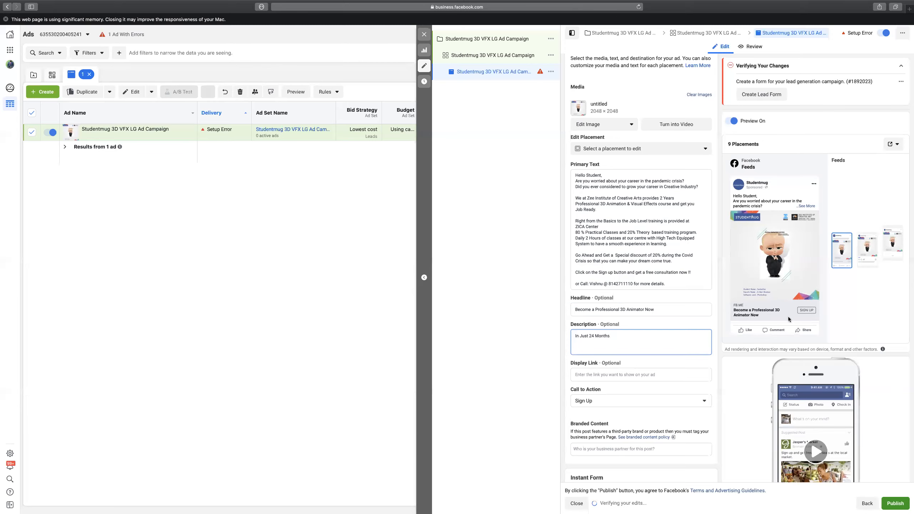
scroll(639, 277, "down", 2)
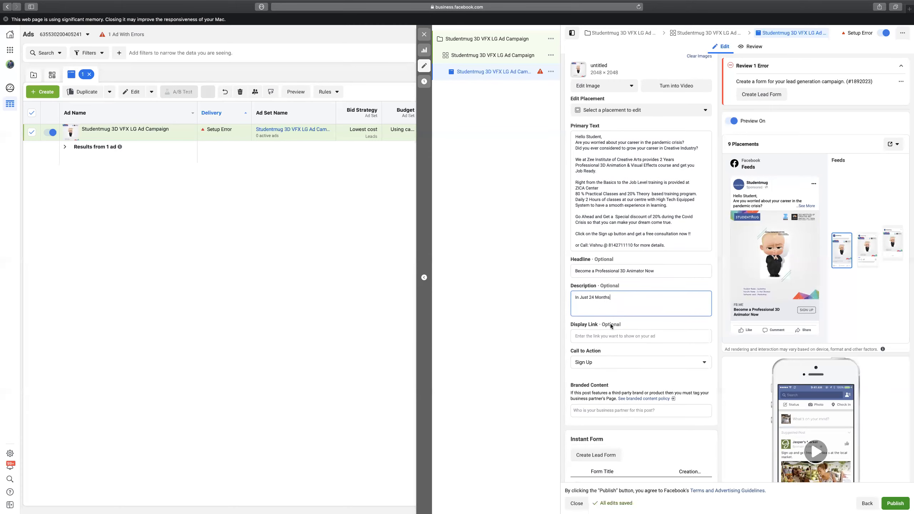
Keep Sign Up as the ad's call to action.
scroll(610, 324, "down", 3)
left_click(585, 273)
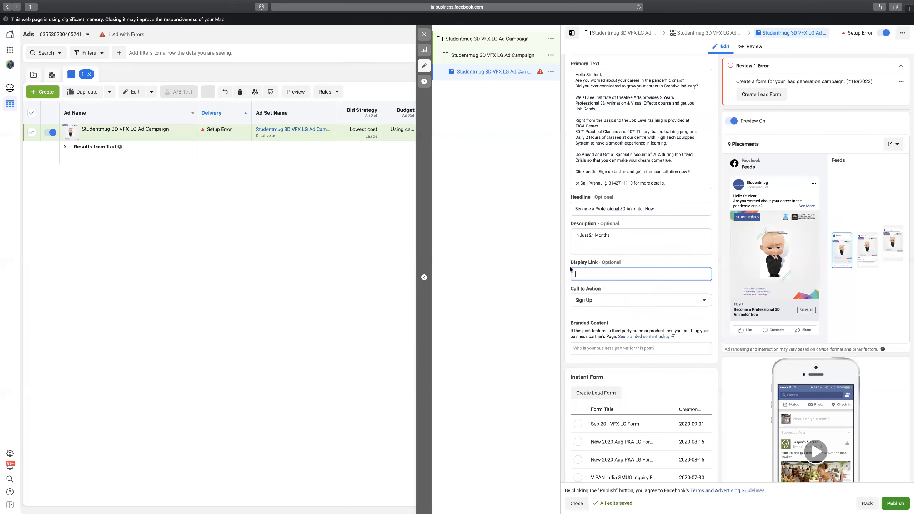
mouse_move(614, 320)
scroll(614, 320, "down", 1)
scroll(583, 216, "down", 3)
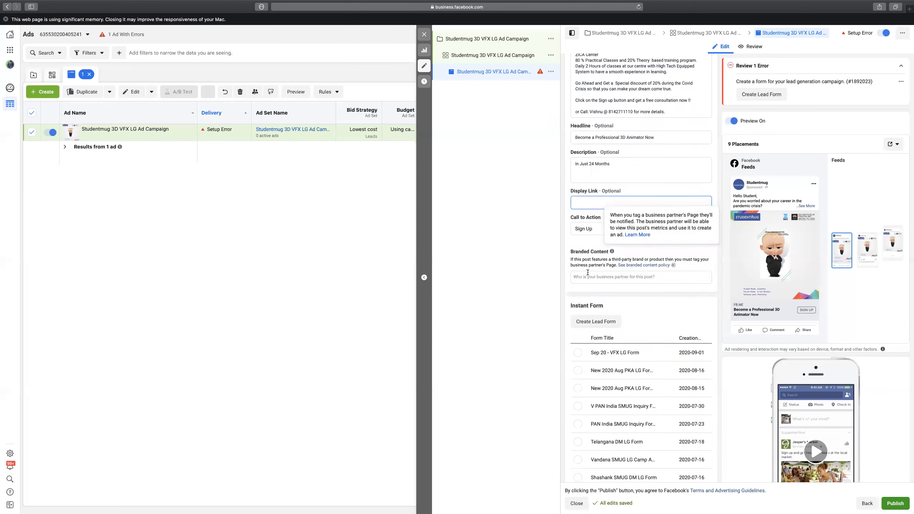
left_click(587, 227)
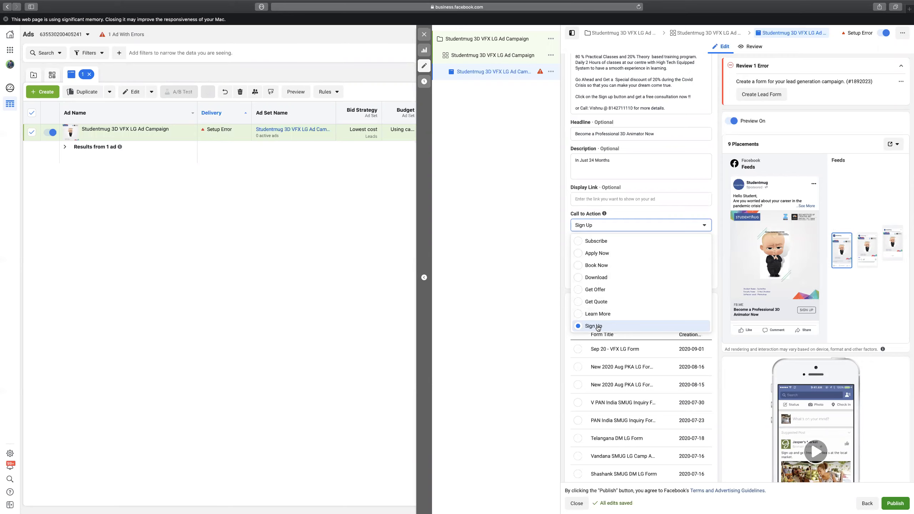
left_click(598, 326)
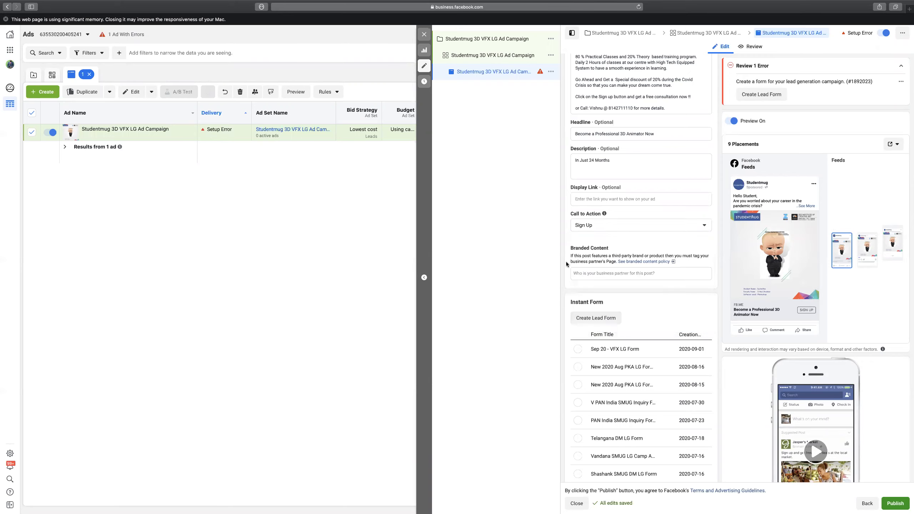
Attach the 'Sep 20 - VFX LG Form' instant form to the ad.
scroll(565, 262, "down", 4)
left_click(577, 222)
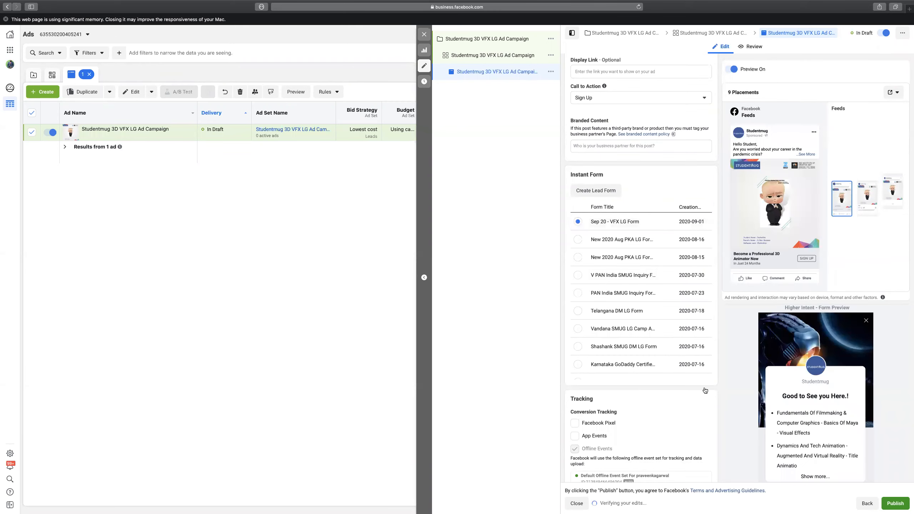
scroll(753, 386, "down", 3)
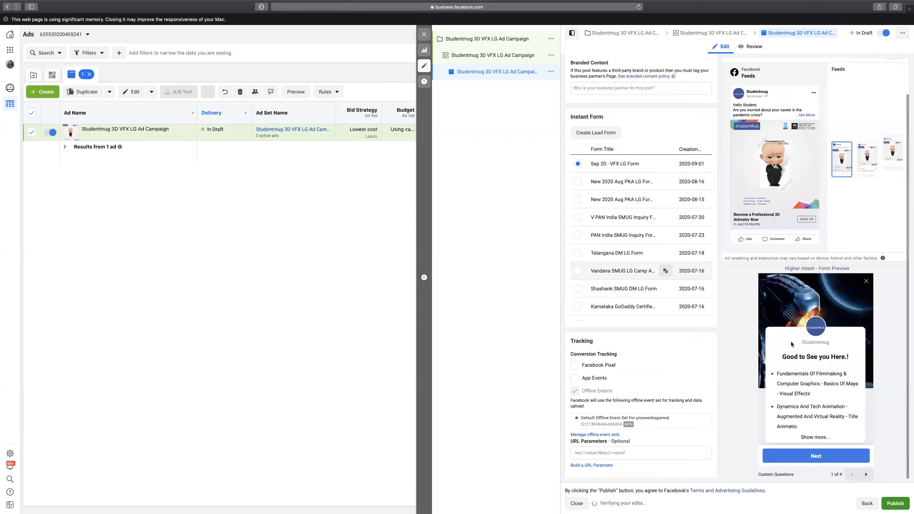
scroll(791, 342, "down", 2)
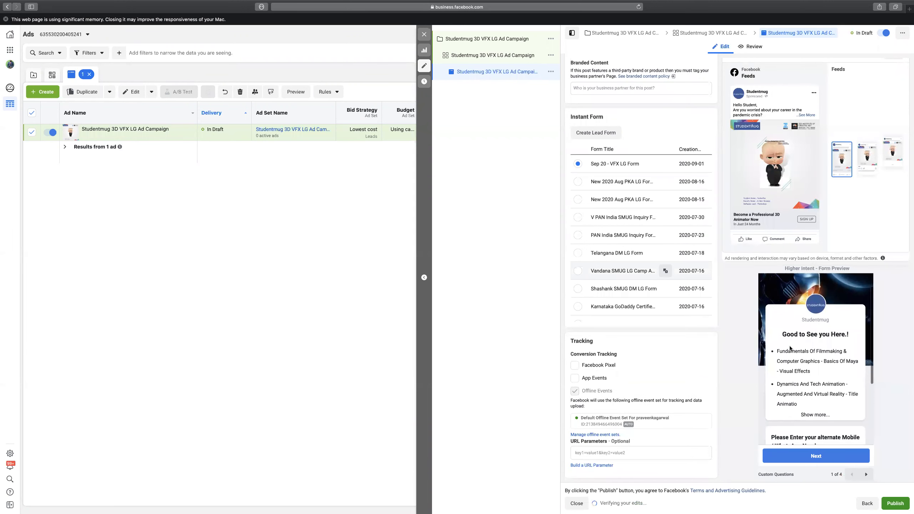
Page through the Higher Intent form preview to its closing thank-you screen, page 4 of 4.
scroll(791, 356, "down", 2)
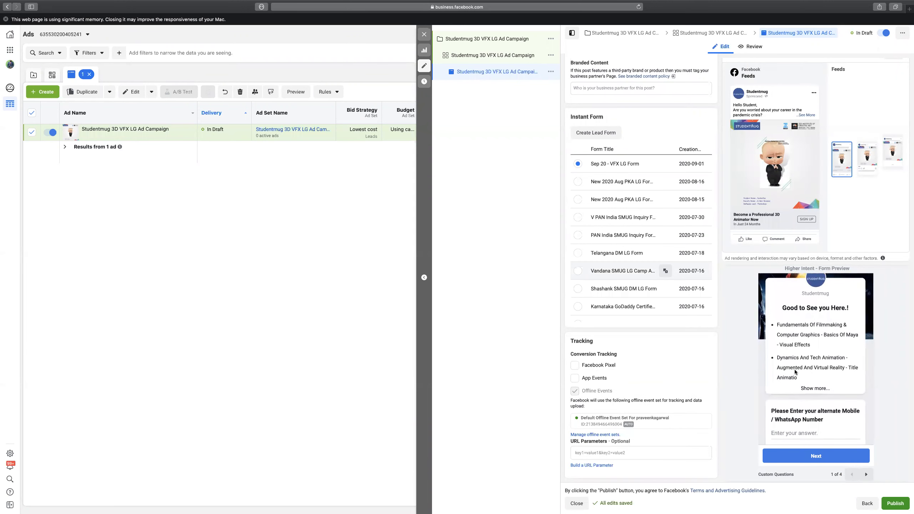
scroll(795, 372, "down", 1)
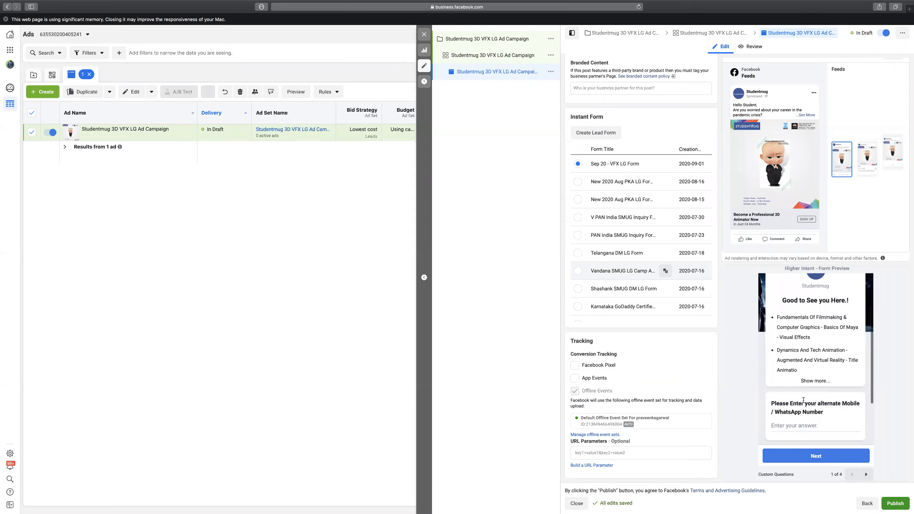
left_click(866, 474)
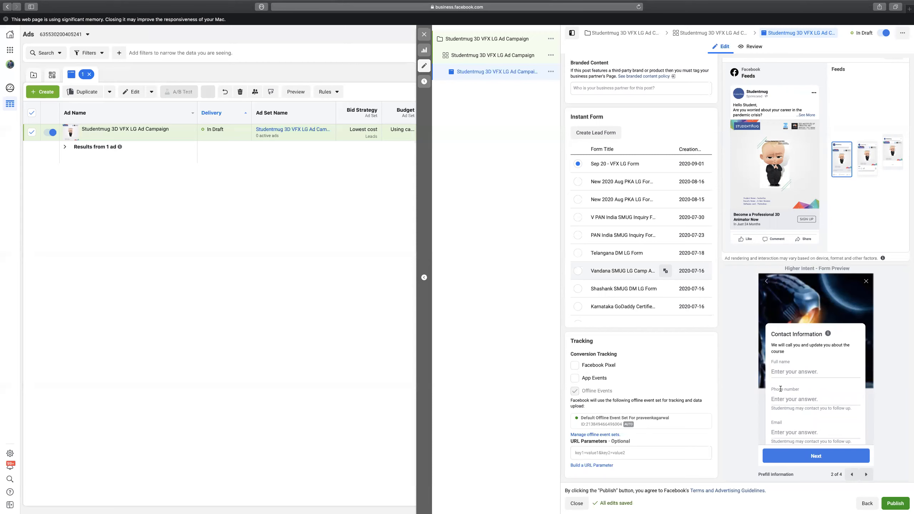
left_click(866, 474)
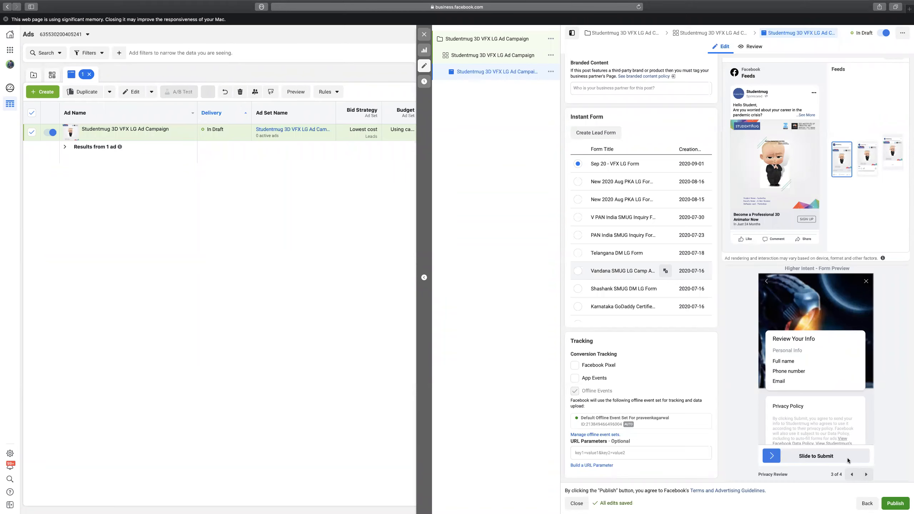
left_click(869, 475)
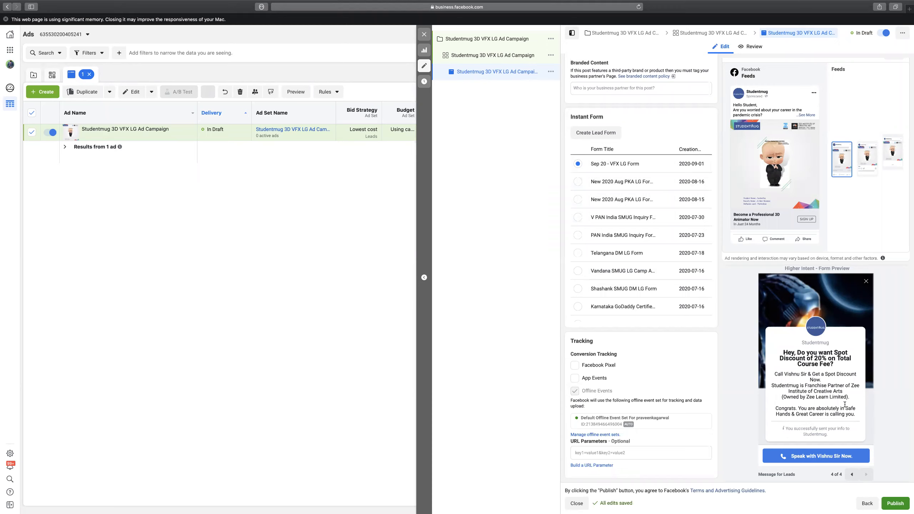
Publish the lead-gen campaign, ad set and ad, then close the editor.
left_click(895, 503)
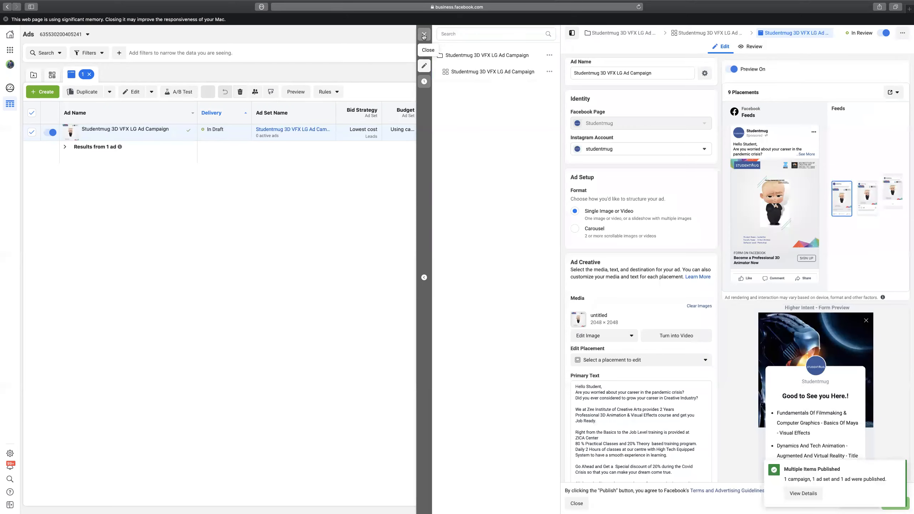
left_click(424, 35)
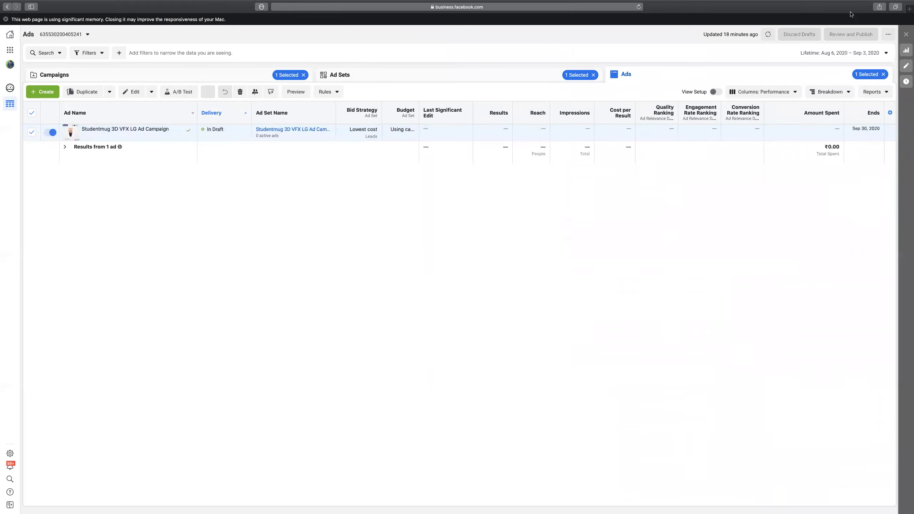
Start a Custom-variable A/B test on the selected ad and duplicate its campaign for the test.
left_click(768, 34)
left_click(32, 114)
left_click(31, 115)
left_click(178, 92)
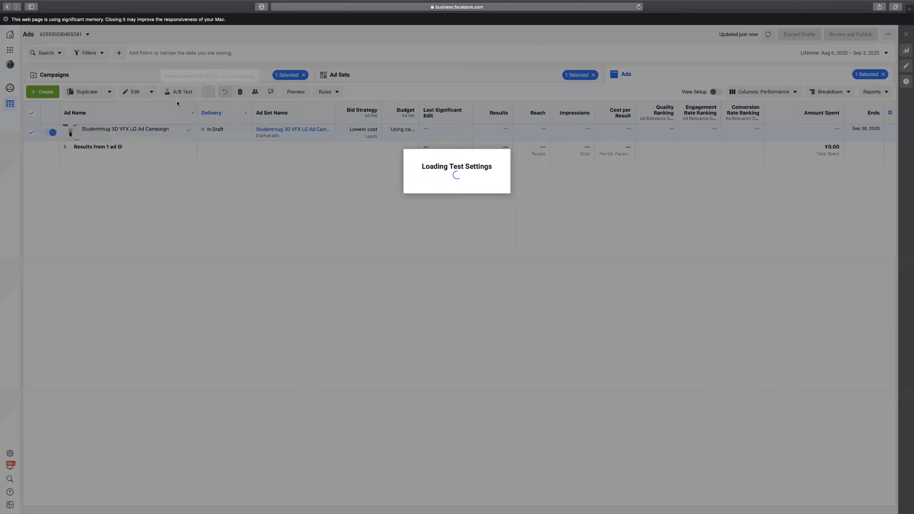
left_click(390, 227)
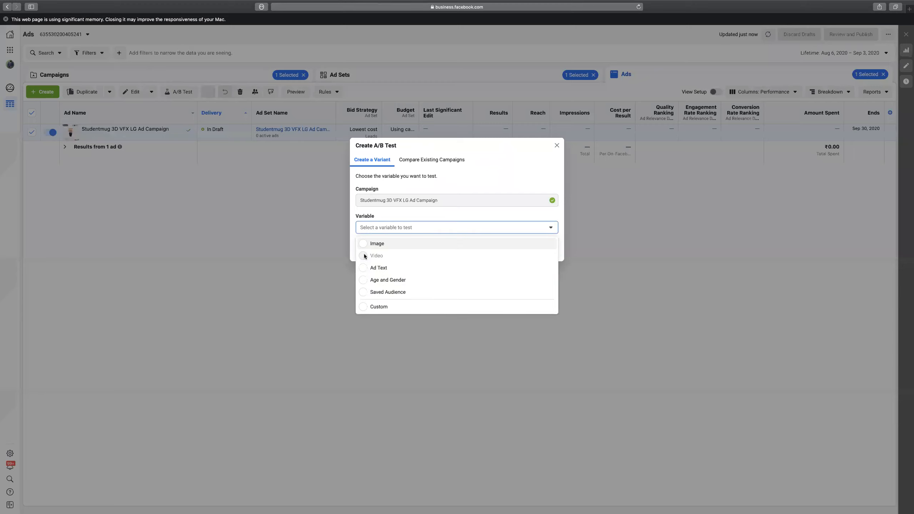
left_click(346, 241)
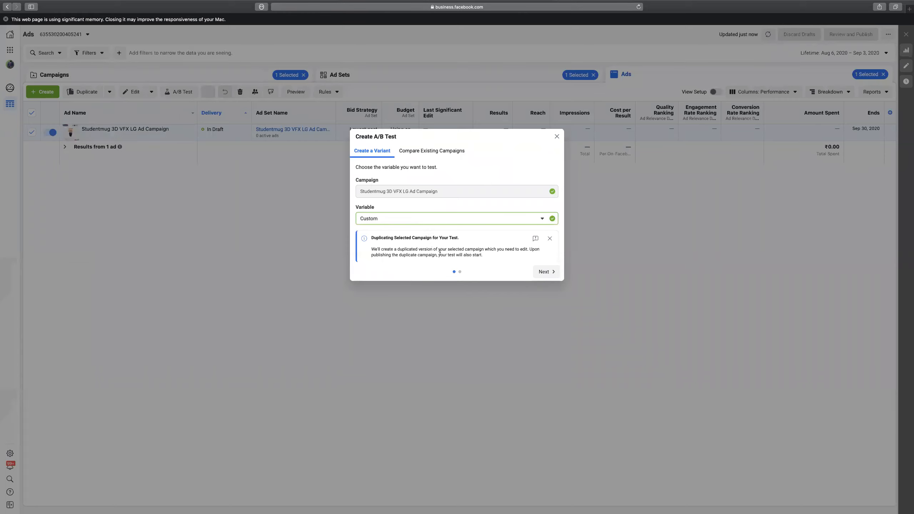
left_click(545, 273)
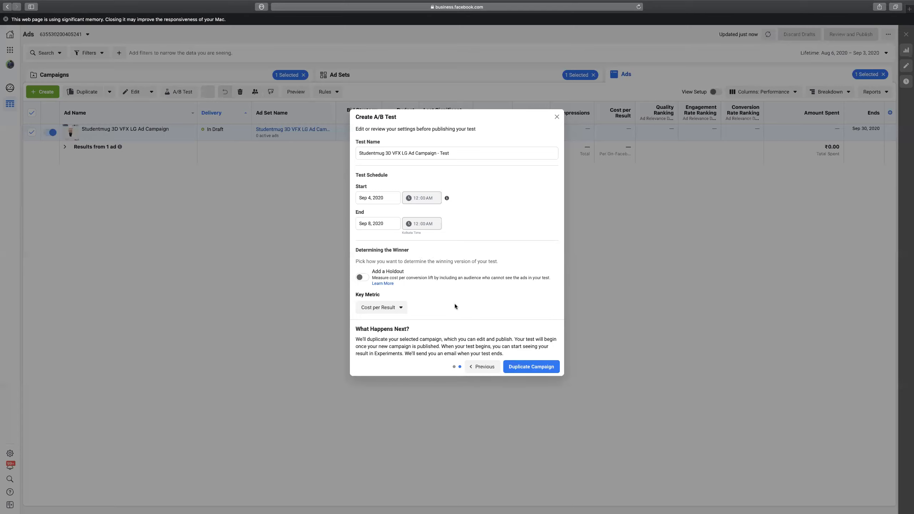
left_click(528, 367)
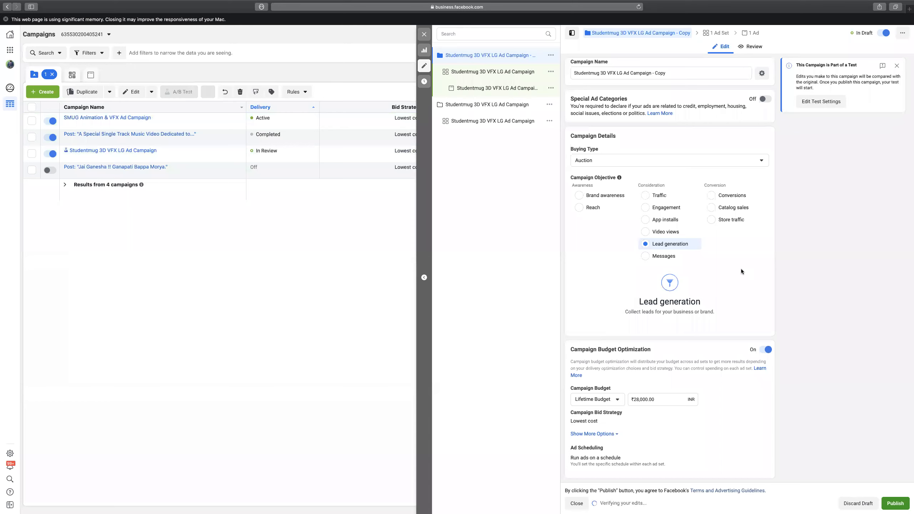
Switch the copied campaign's objective to Traffic and open its ad set settings.
left_click(646, 197)
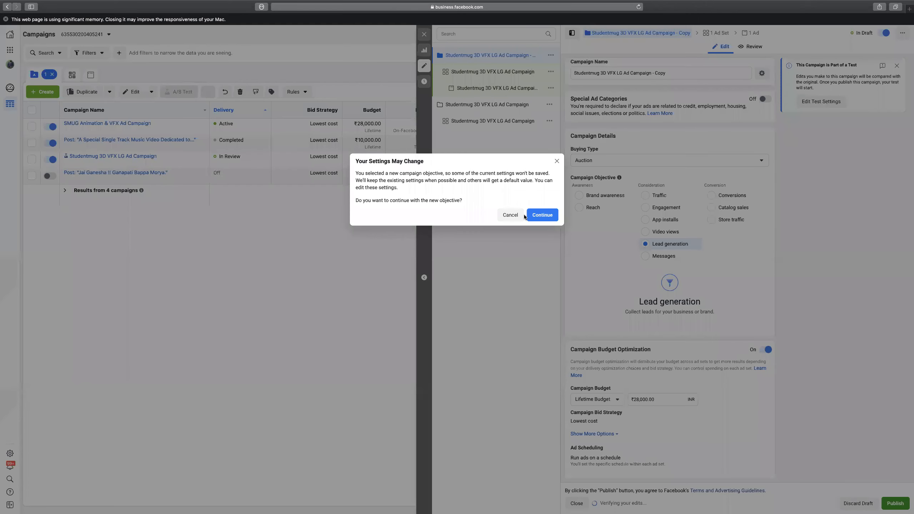
left_click(542, 216)
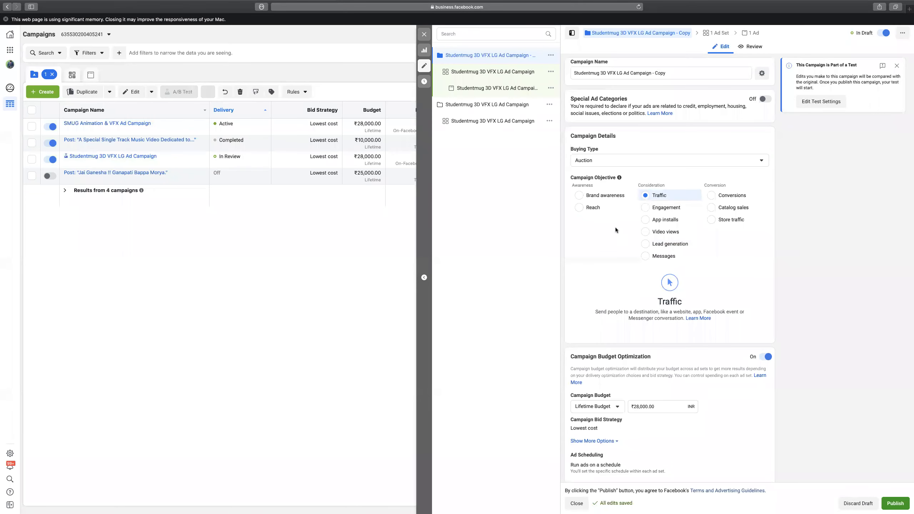
scroll(616, 229, "down", 2)
left_click(485, 71)
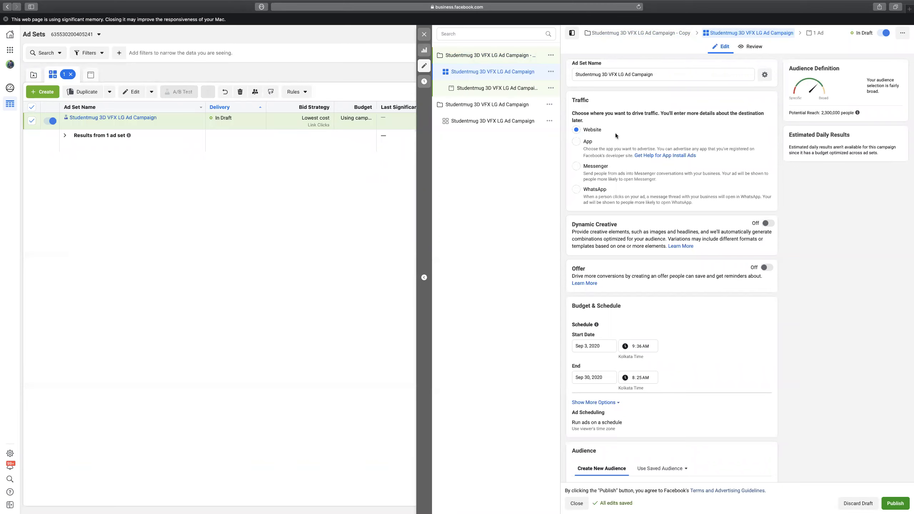
scroll(747, 201, "down", 15)
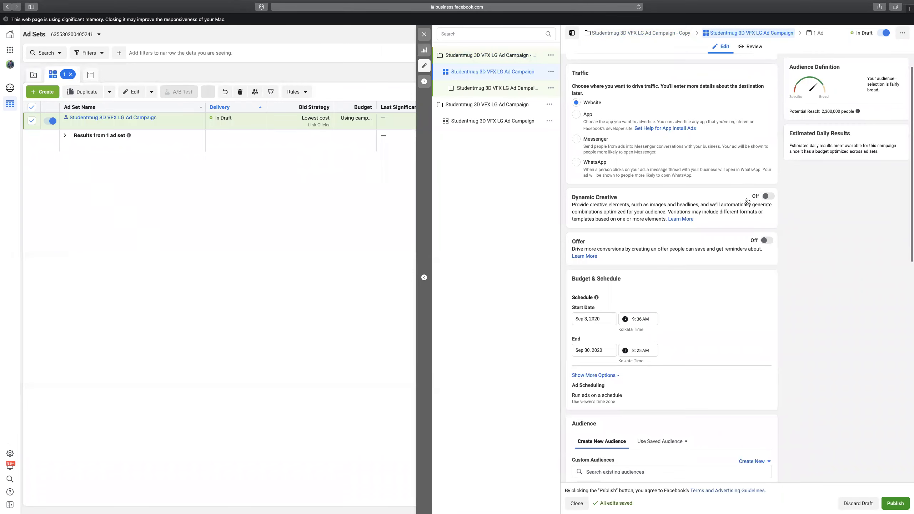
scroll(747, 198, "up", 1)
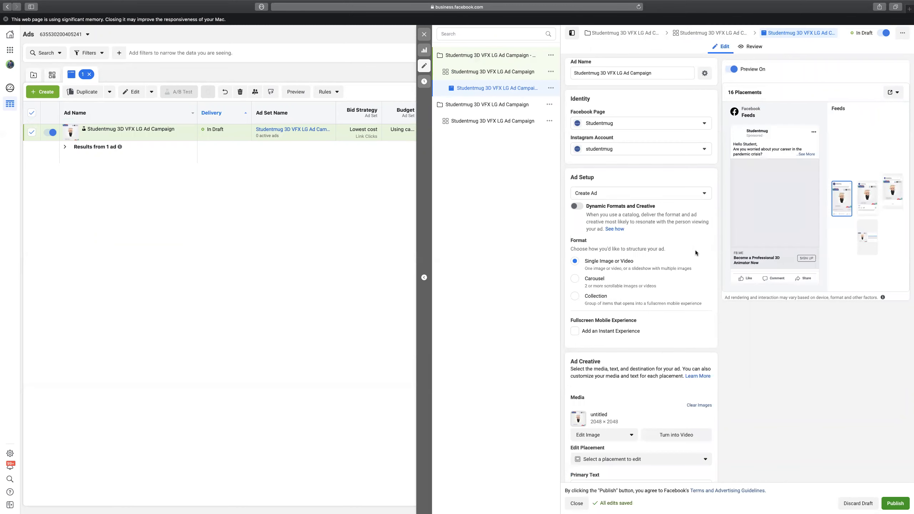
scroll(696, 250, "down", 10)
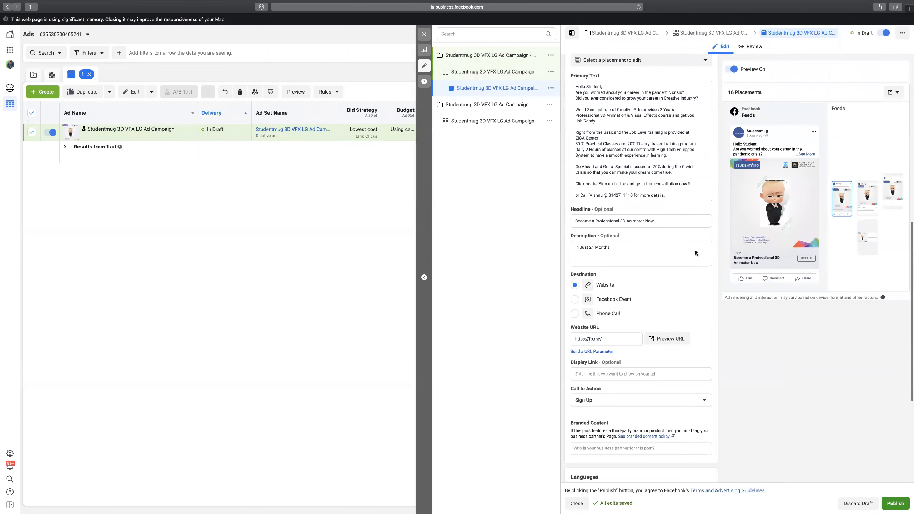
scroll(696, 250, "down", 2)
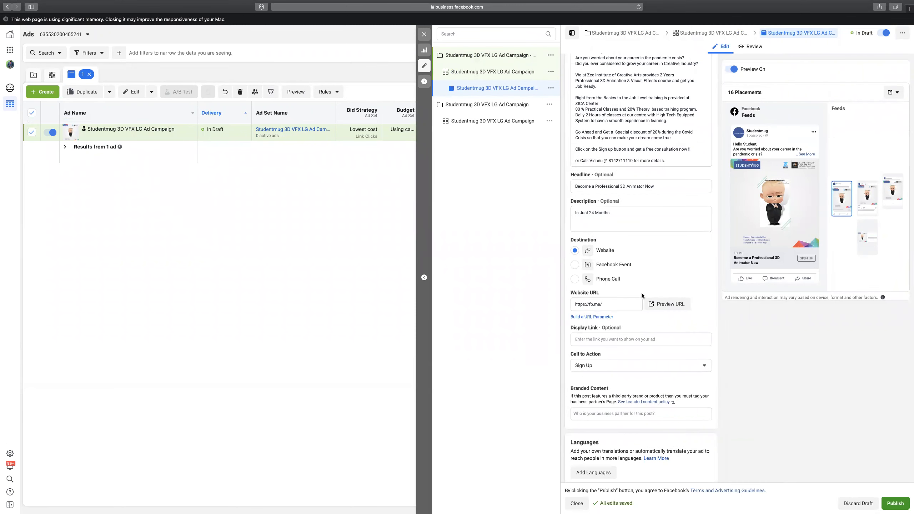
left_click(629, 304)
key("super+a")
type("www.stude")
key("BackSpace")
type("dentm")
left_click(899, 504)
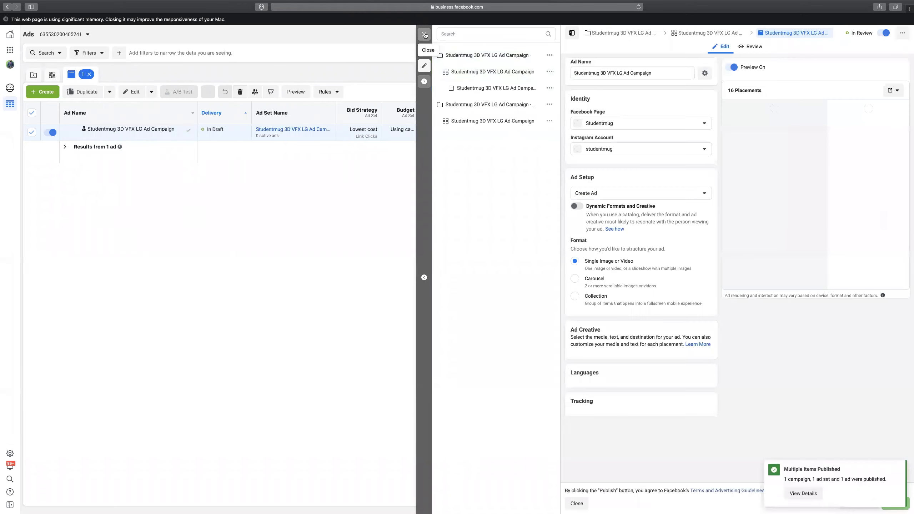
Leave the editor and select both the original and copied Studentmug campaigns in the Campaigns list.
left_click(425, 35)
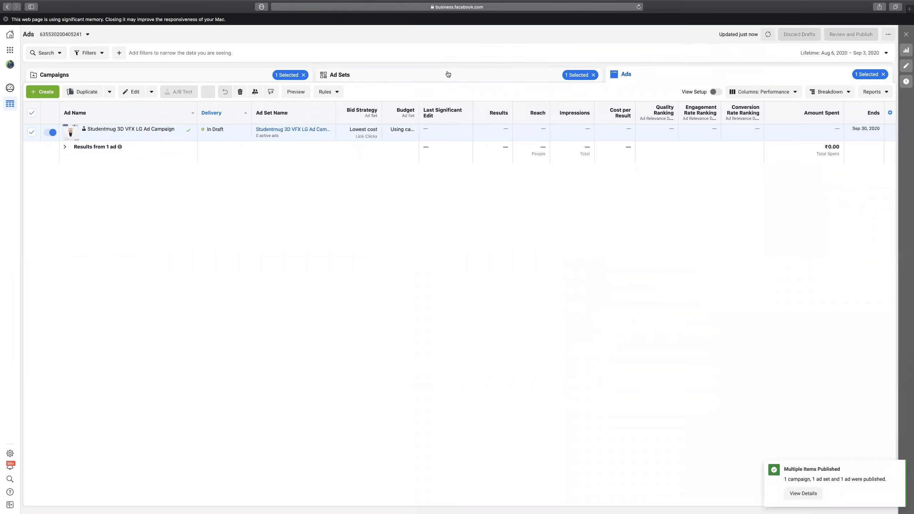
left_click(533, 77)
left_click(293, 76)
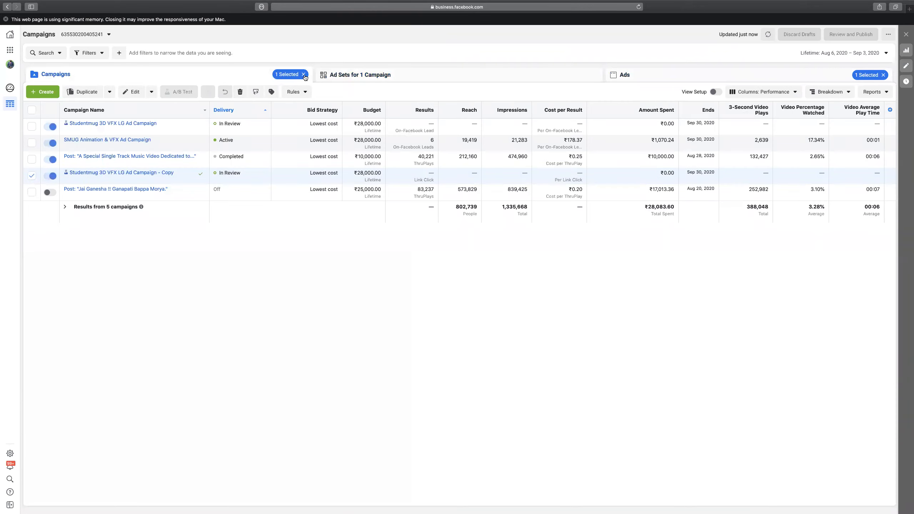
left_click(304, 75)
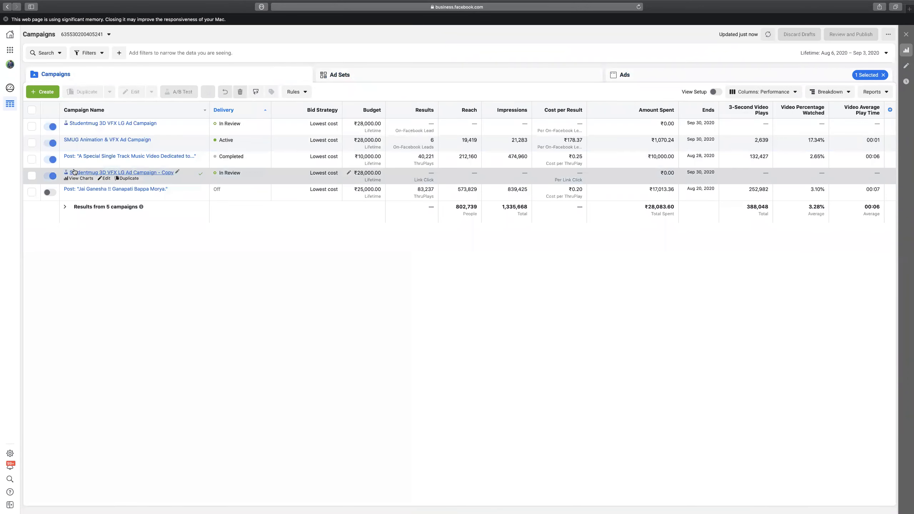
left_click(32, 126)
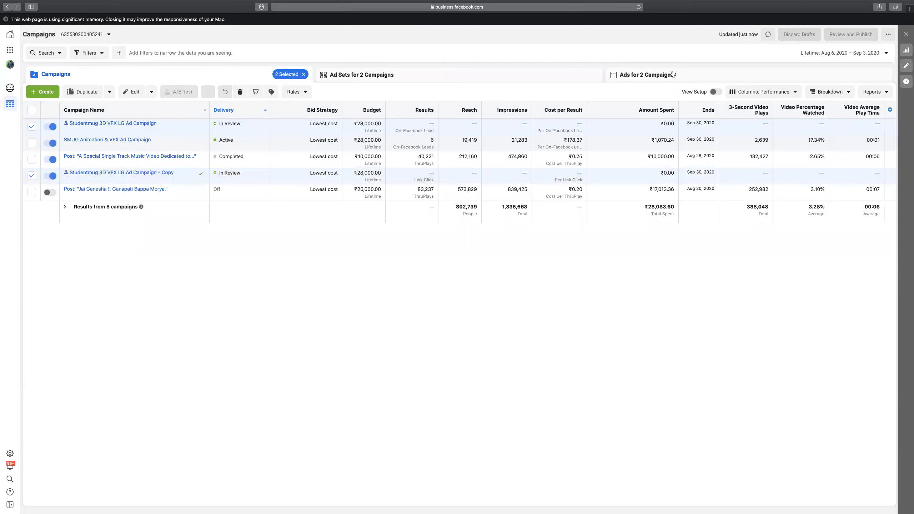
left_click(673, 75)
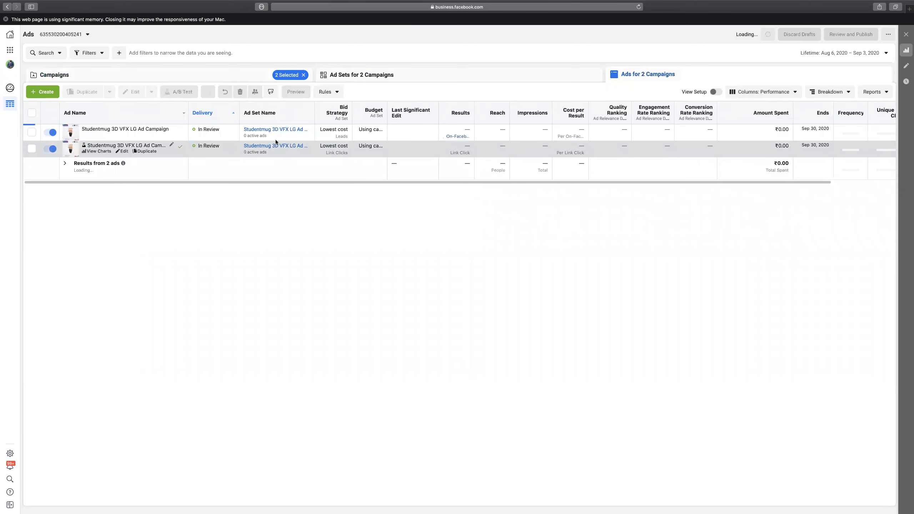
Select both campaigns' ads and open them together in the editor.
left_click(32, 112)
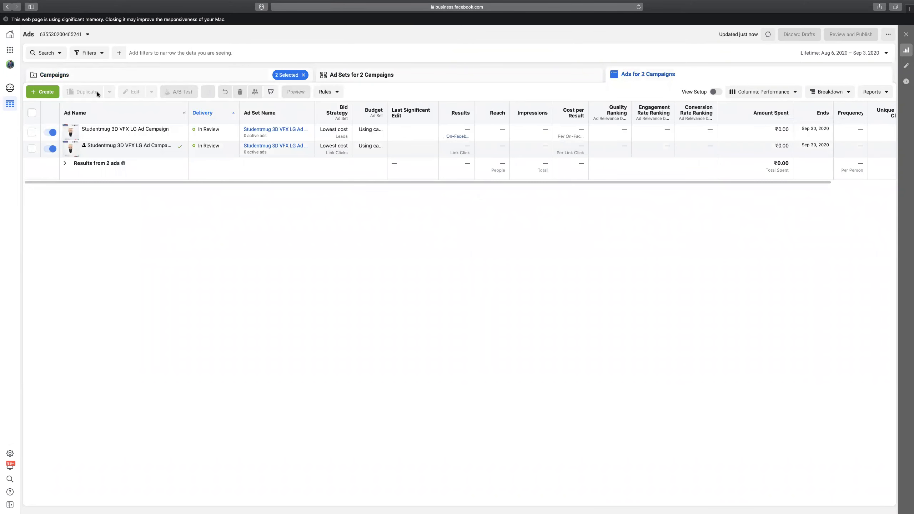
left_click(135, 93)
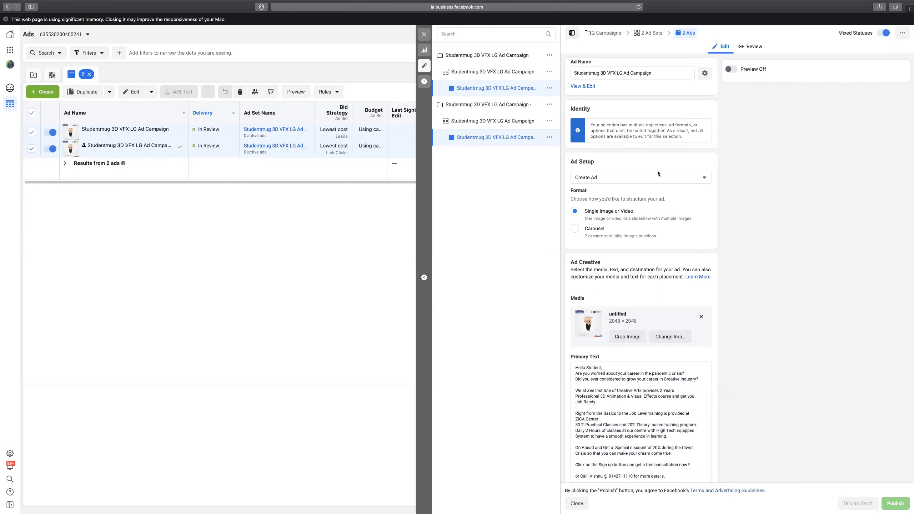
scroll(714, 221, "down", 1)
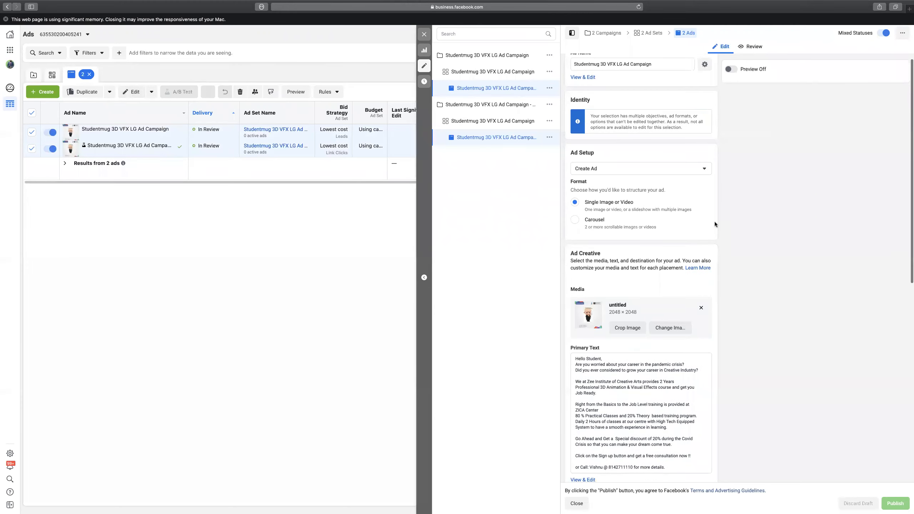
scroll(714, 222, "down", 3)
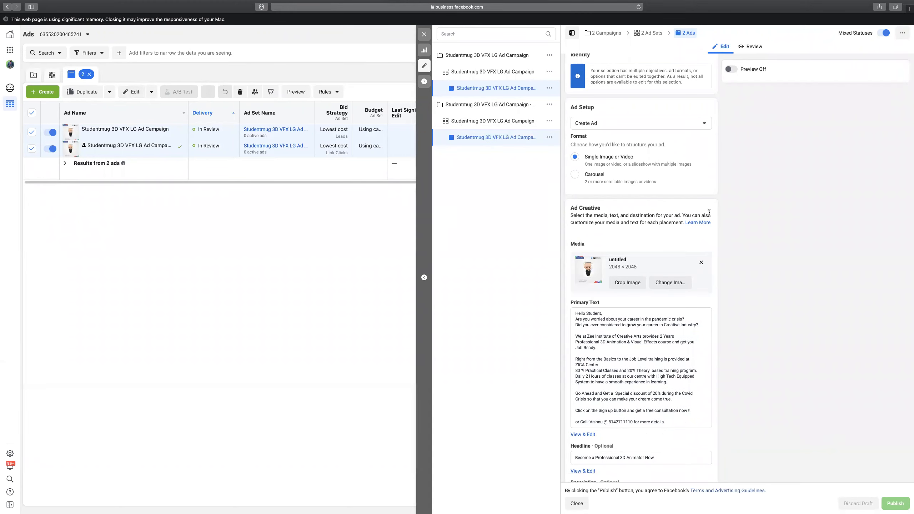
scroll(689, 208, "down", 10)
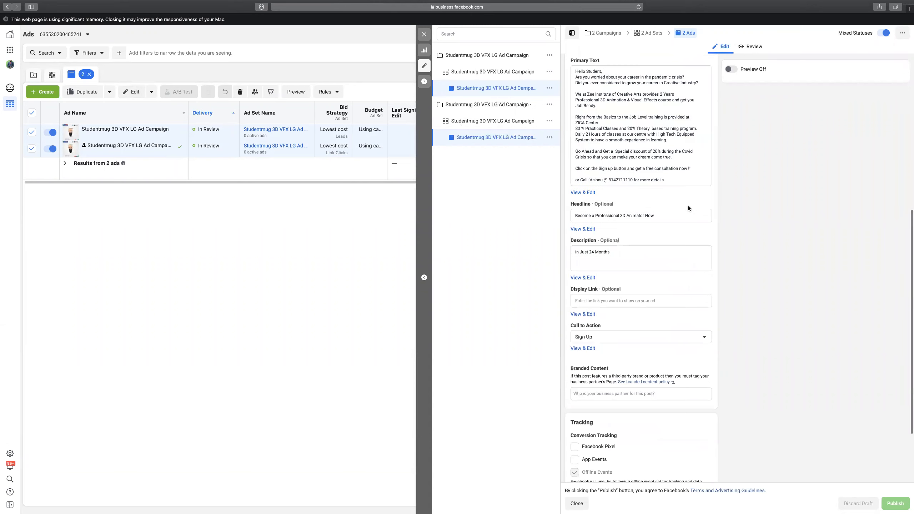
scroll(689, 209, "down", 4)
scroll(683, 190, "down", 1)
scroll(683, 190, "up", 3)
scroll(673, 255, "up", 4)
scroll(673, 254, "up", 10)
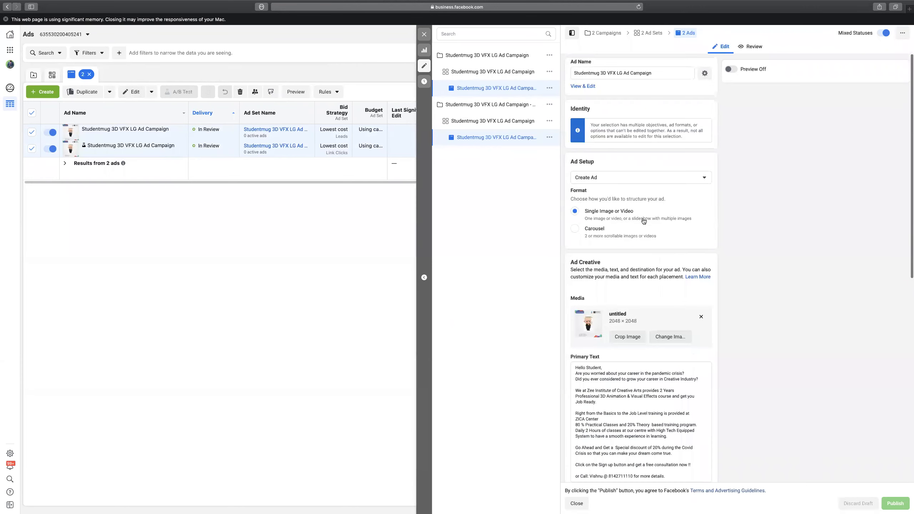
Rename the copied ad by replacing LG with WT: 'Studentmug 3D VFX WT Ad Campaign'.
left_click(501, 90)
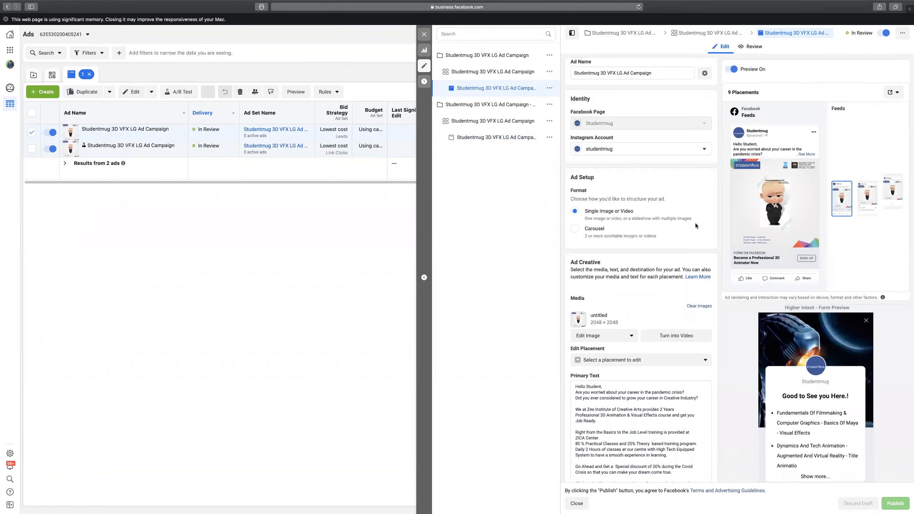
scroll(695, 226, "down", 15)
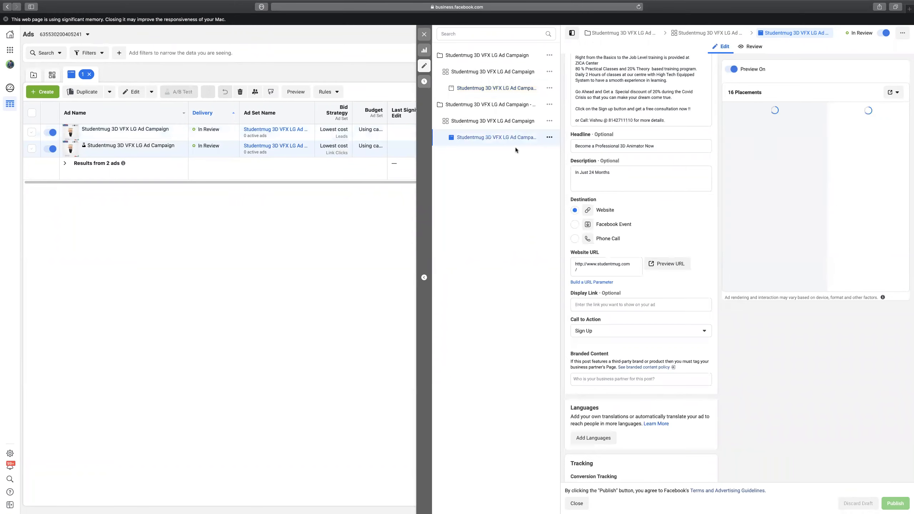
scroll(609, 240, "up", 10)
scroll(632, 103, "up", 4)
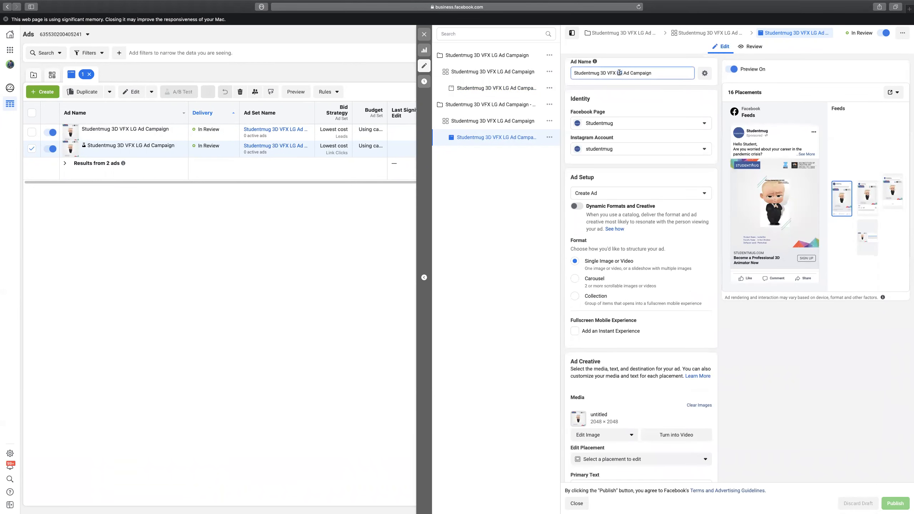
double_click(619, 72)
type("WT")
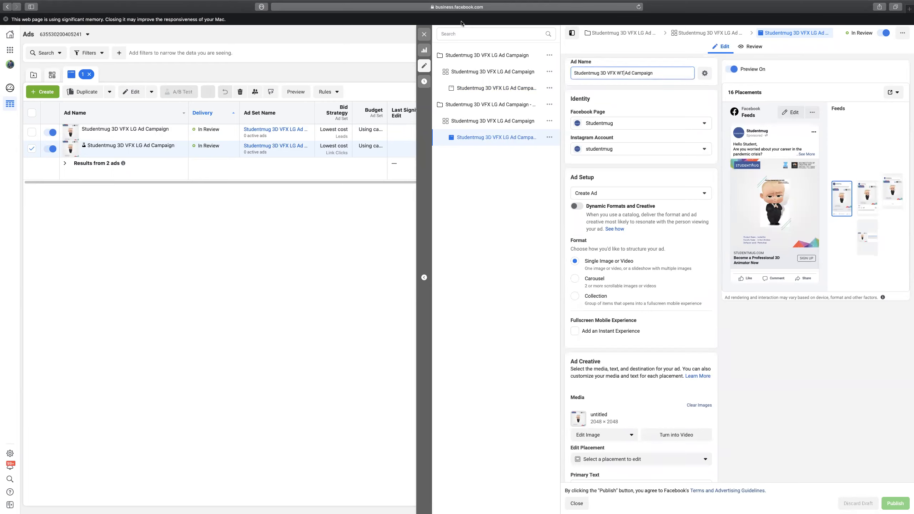
Save the renamed WT ad and publish the draft items.
left_click(423, 34)
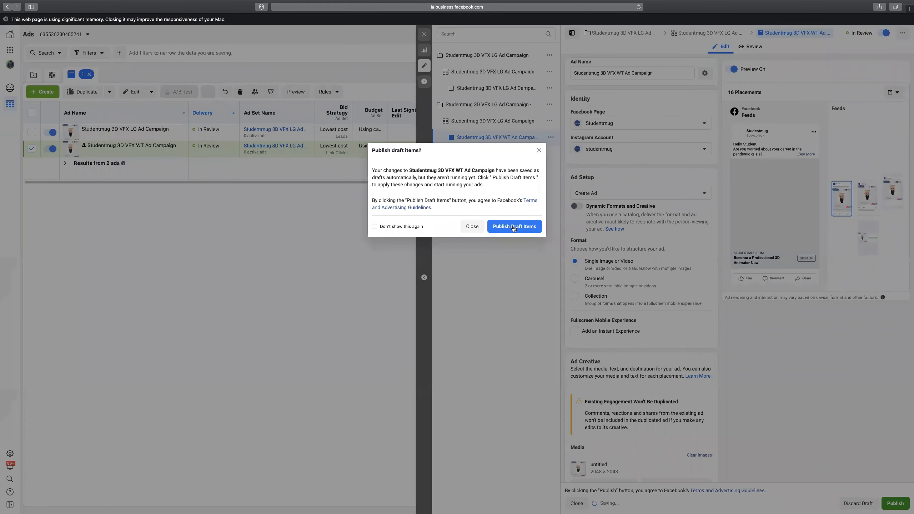
left_click(515, 227)
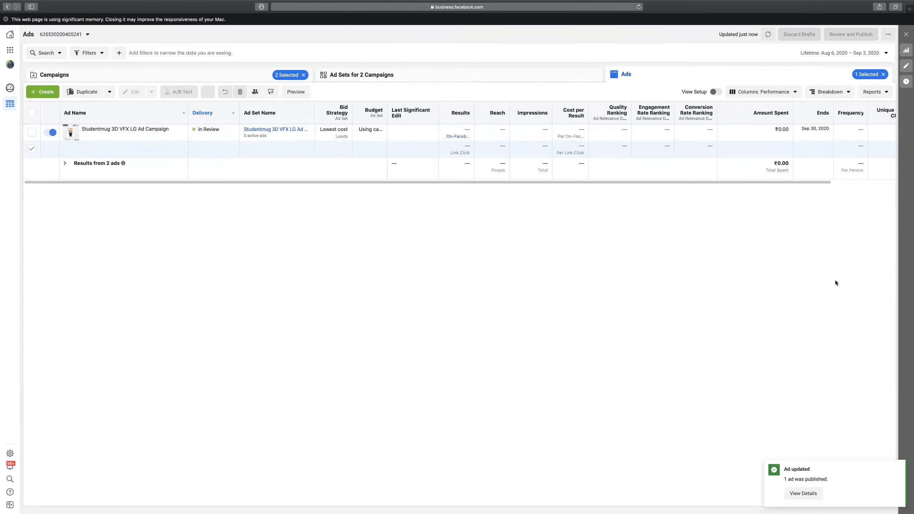
mouse_move(1, 1)
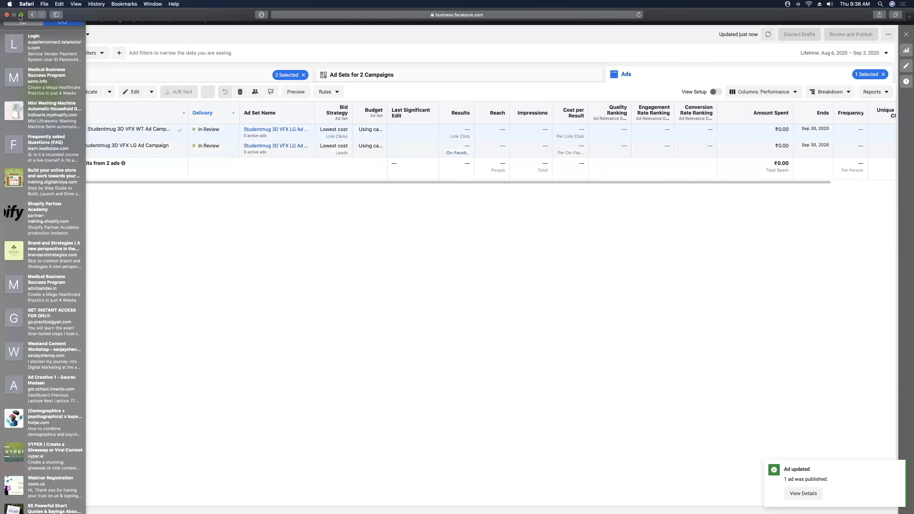
Put Safari away and show slide 70, 'Daily Task – Day 4', in the FBLM PPT4 REVISED deck.
left_click(20, 15)
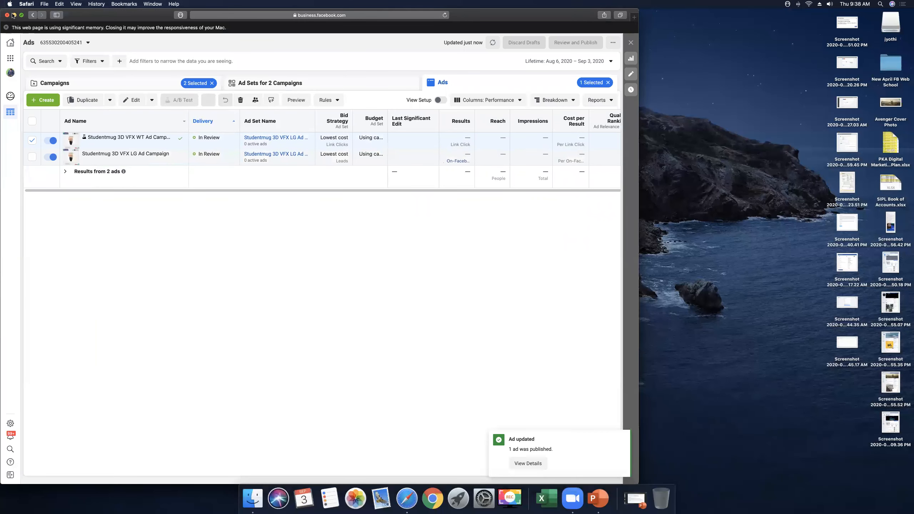
left_click(14, 18)
left_click(627, 499)
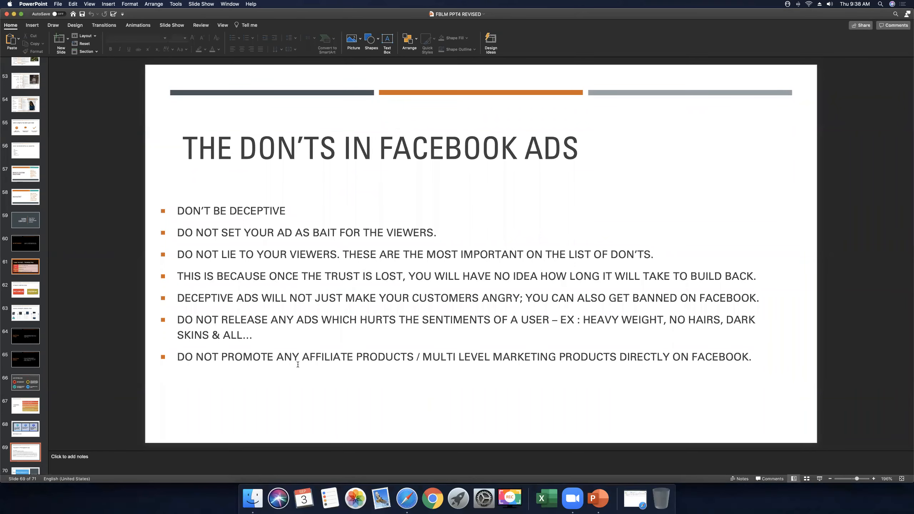
scroll(38, 440, "down", 2)
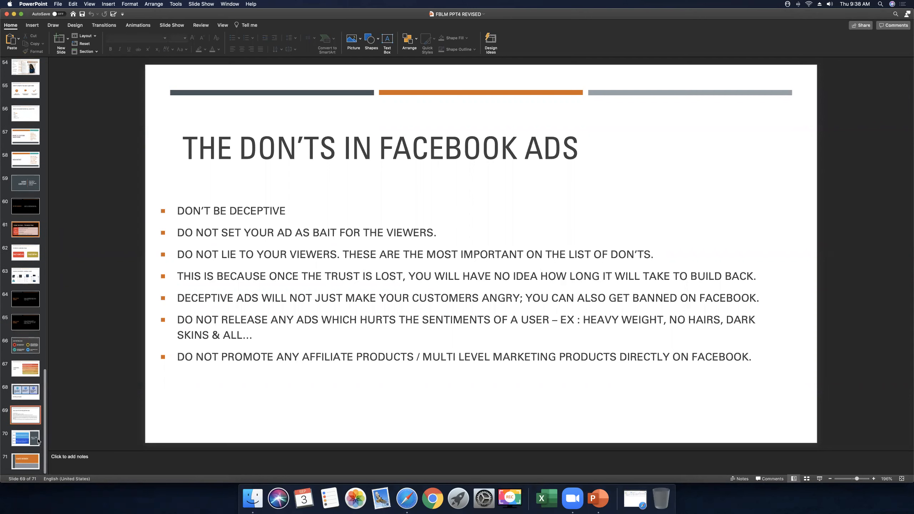
left_click(32, 446)
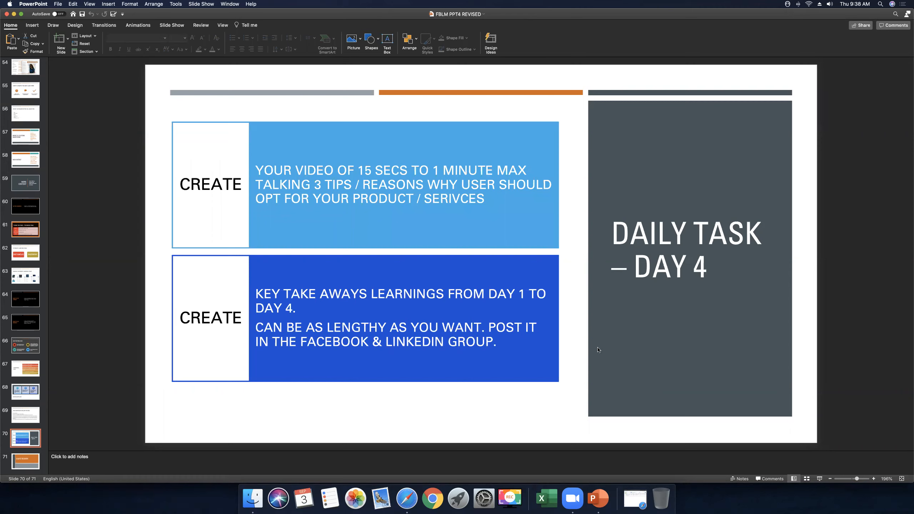
left_click(576, 356)
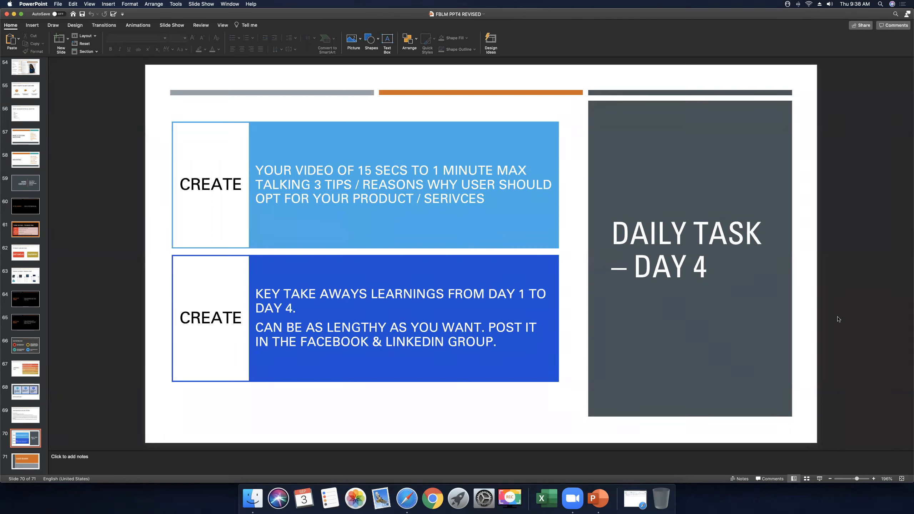